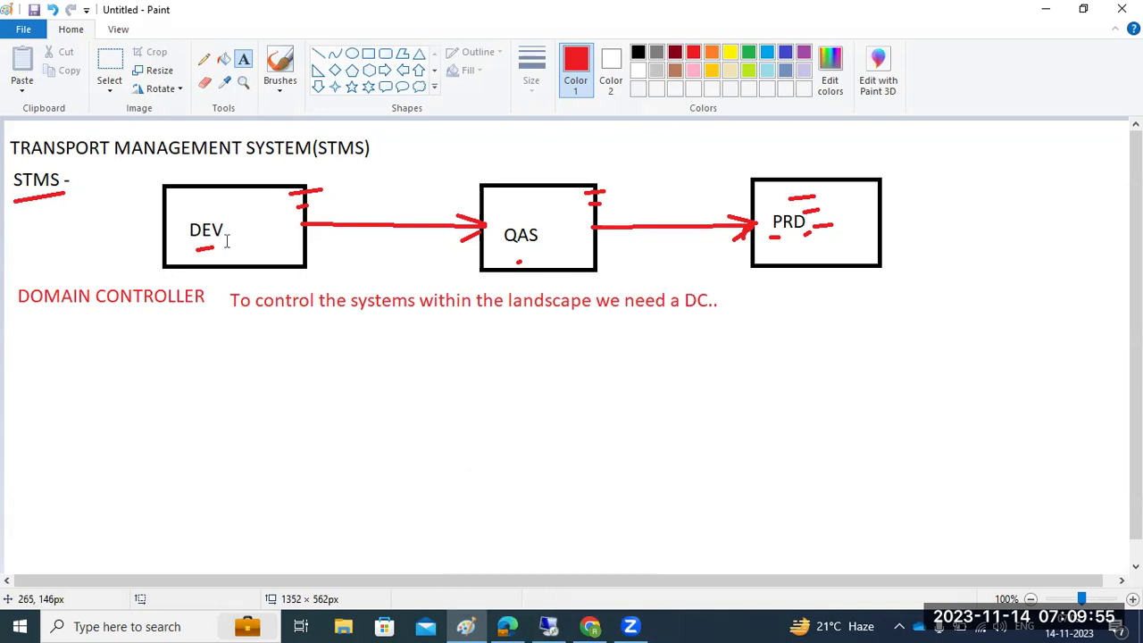
Step: List 000, DDIC, STMS and DOMAIN_SID(ECD) in a text box under DOMAIN CONTROLLER
left_click_drag(133, 330, 324, 565)
type("000")
key("Return")
type("DD")
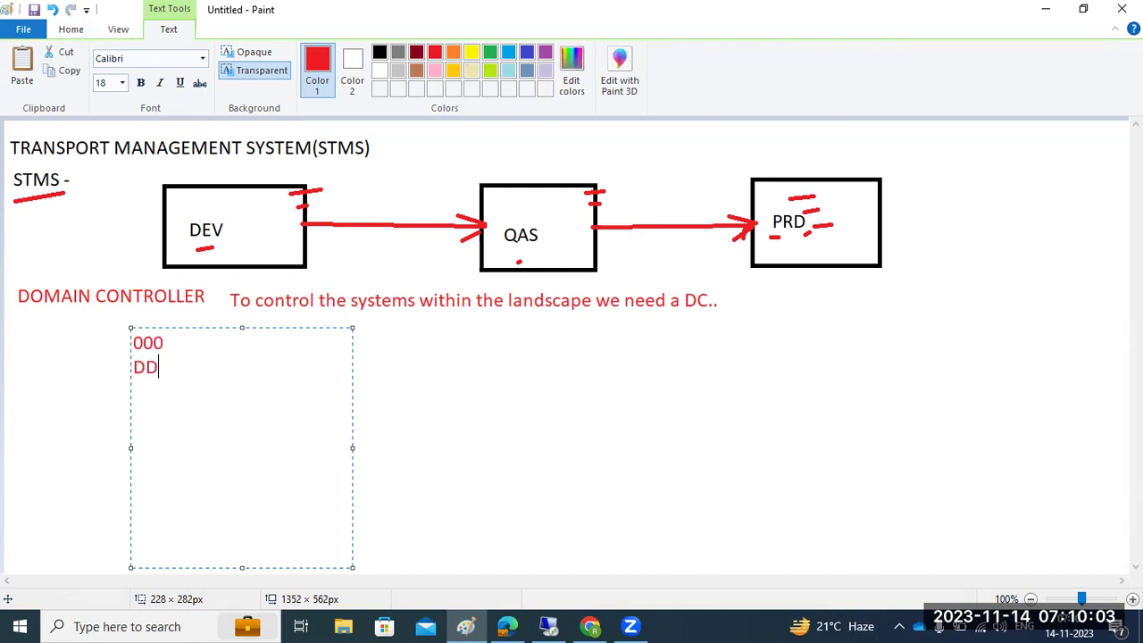
type("IC STMS ")
type("DO")
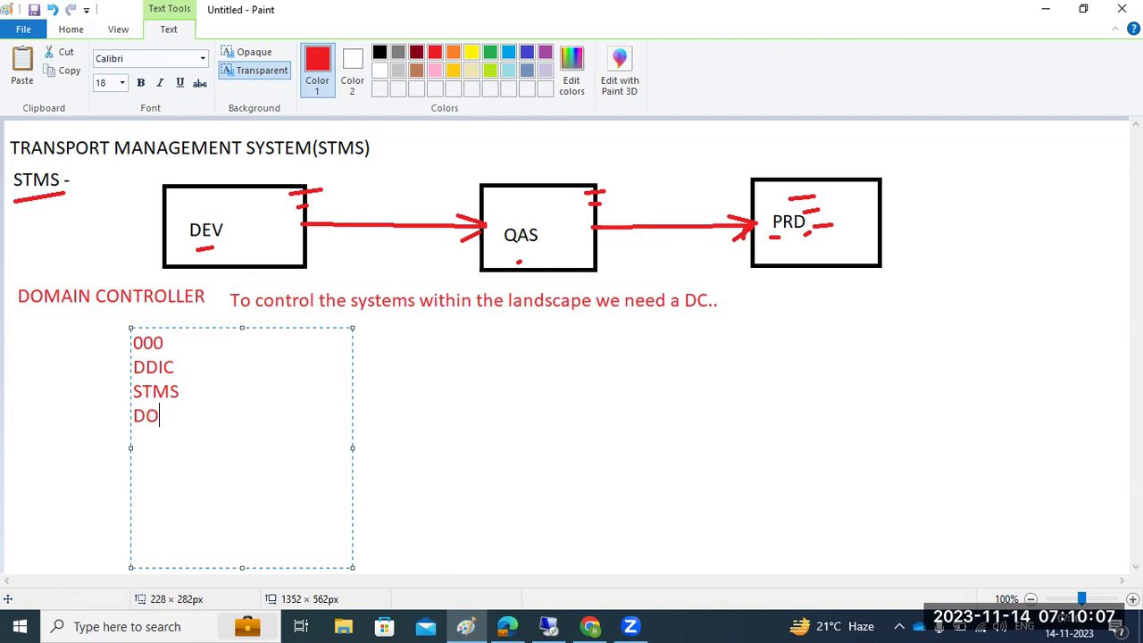
type("MAIN_SID")
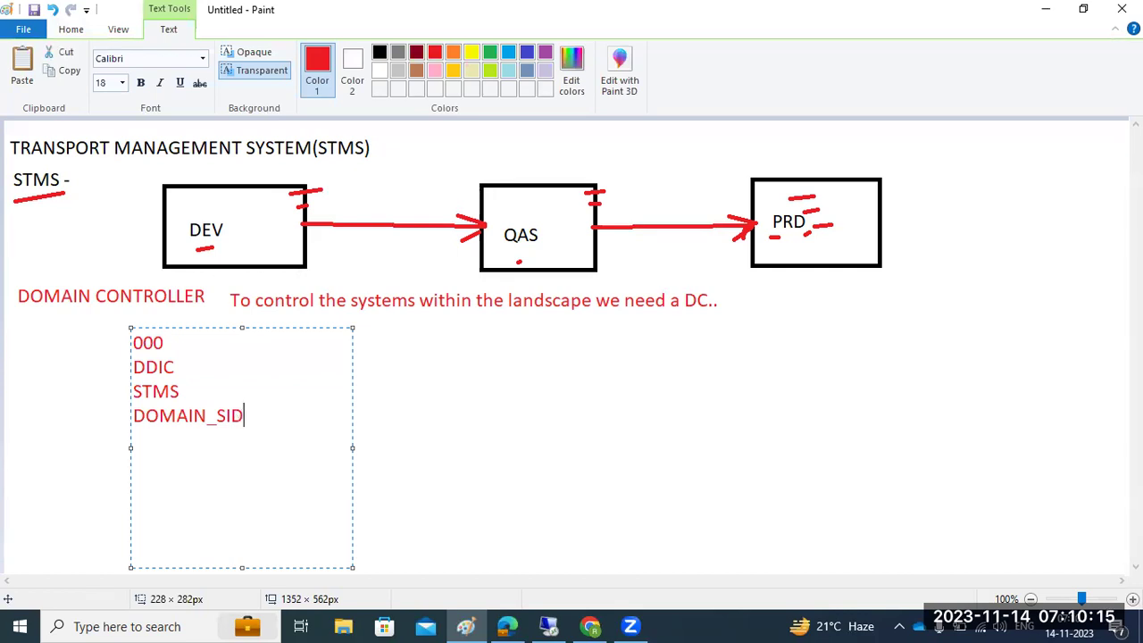
type("(ECD)")
Step: Label the DEV, QAS and PRD boxes ECD, ECQ and ECP
left_click(236, 216)
type("ECD")
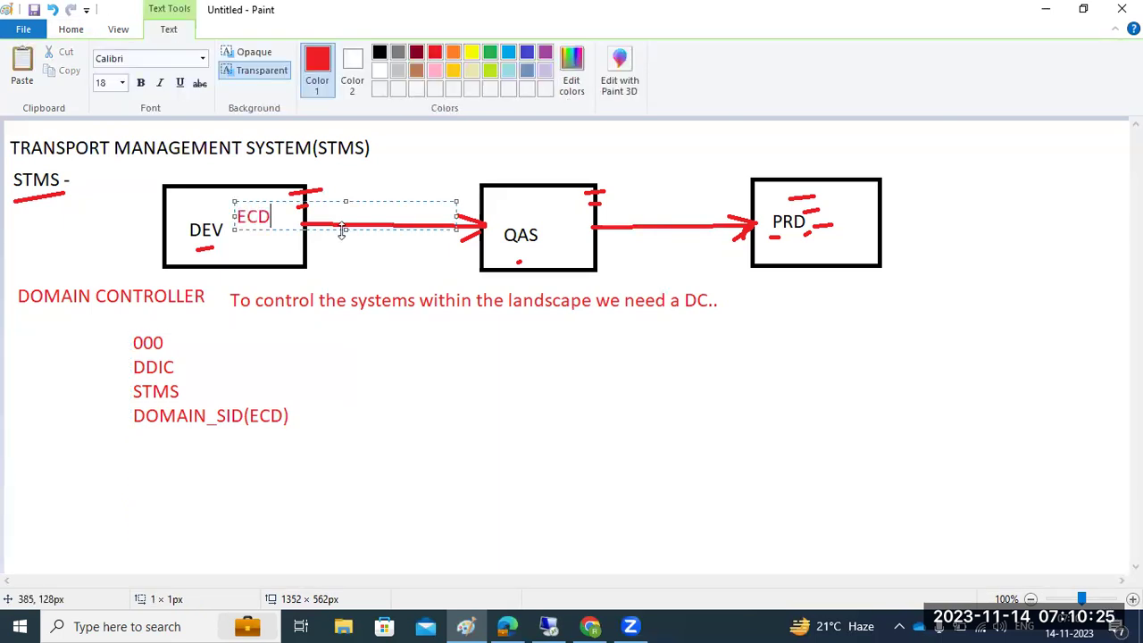
left_click(515, 205)
type("ECQ")
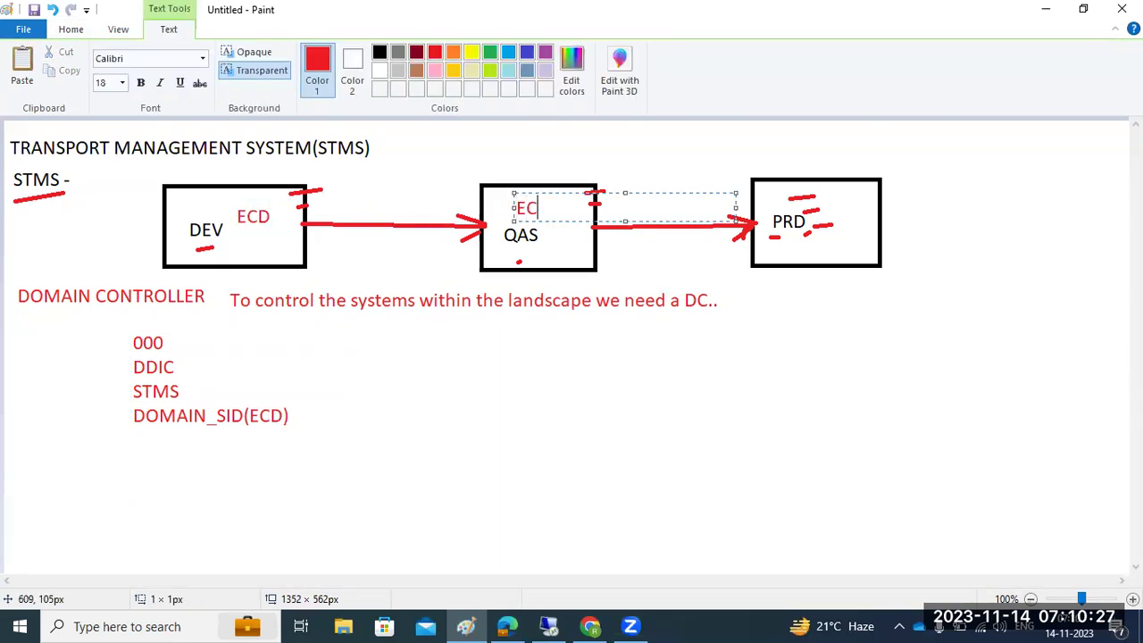
left_click(803, 357)
left_click(787, 248)
left_click(788, 248)
type("ECP")
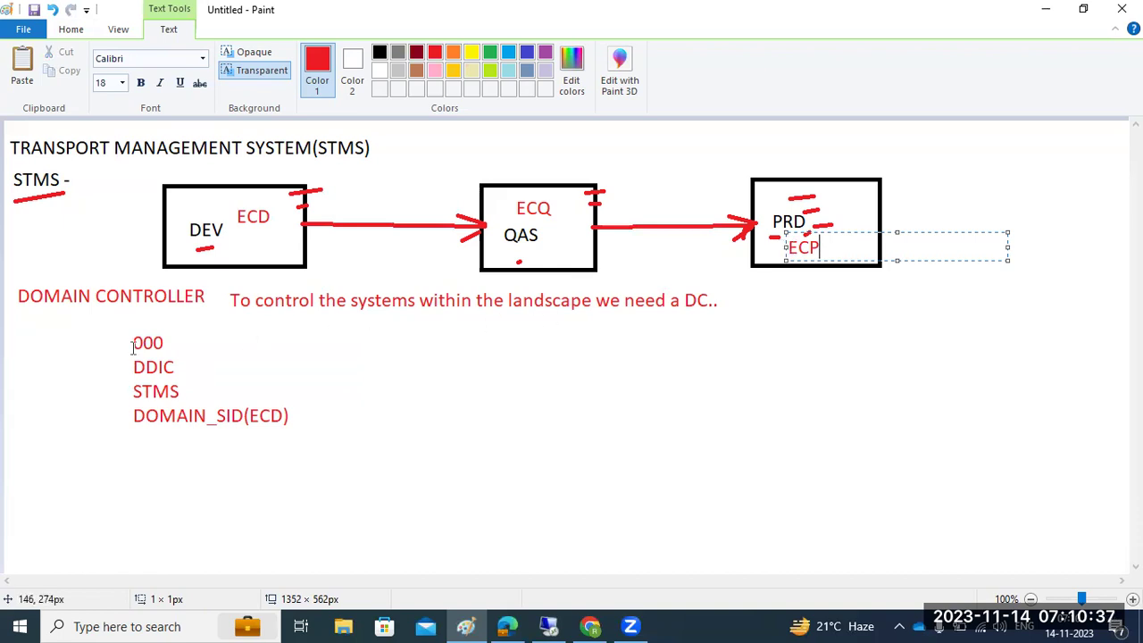
left_click(560, 624)
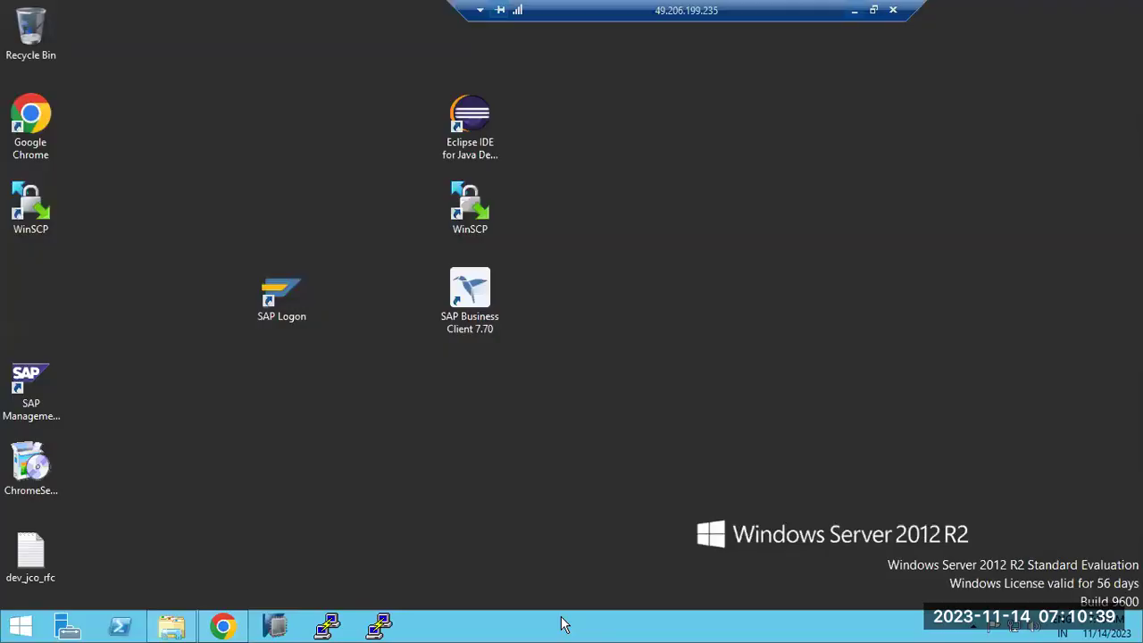
Step: Launch SAP Logon and open the SAP ECC development system entry
double_click(274, 296)
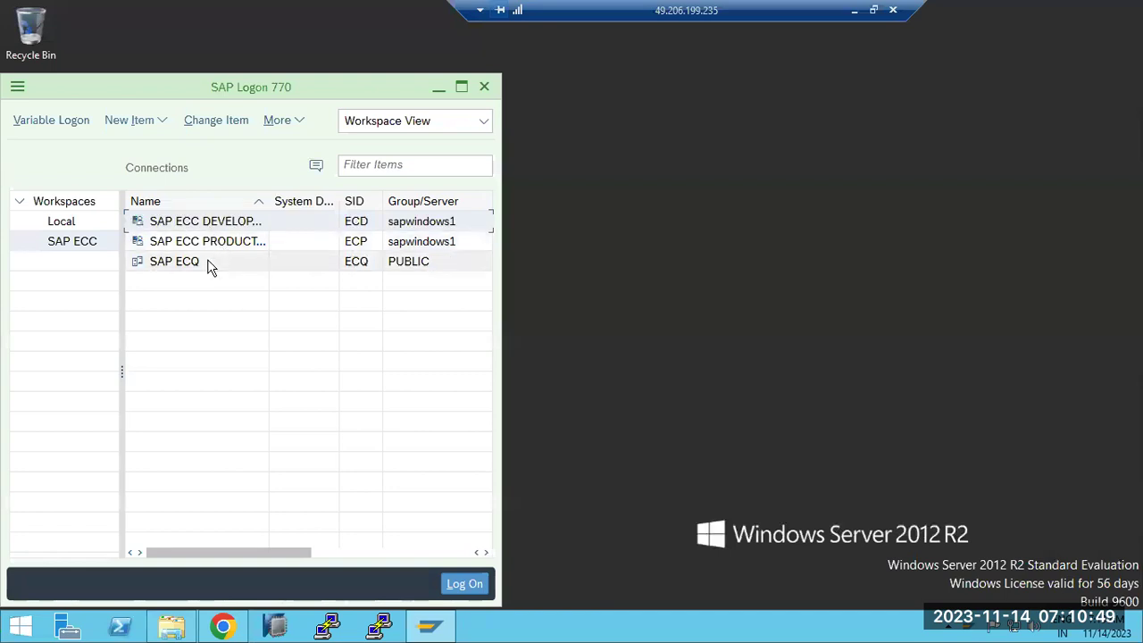
left_click(204, 242)
left_click_drag(268, 87, 380, 68)
double_click(328, 202)
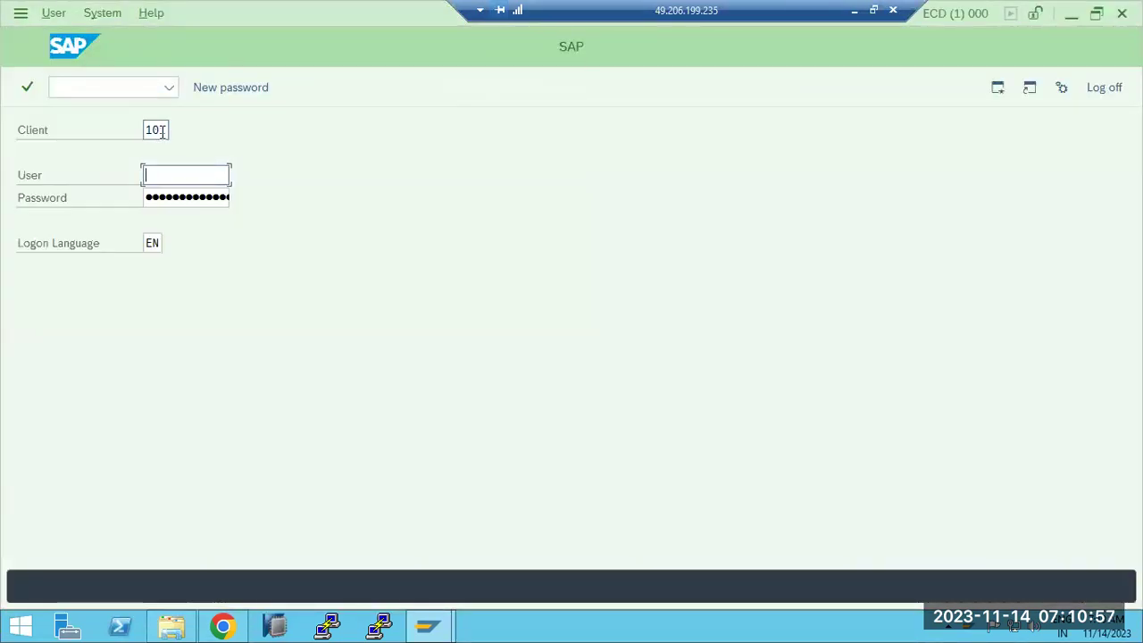
Step: Log on to client 000 as user DDIC with the account password
left_click(167, 130)
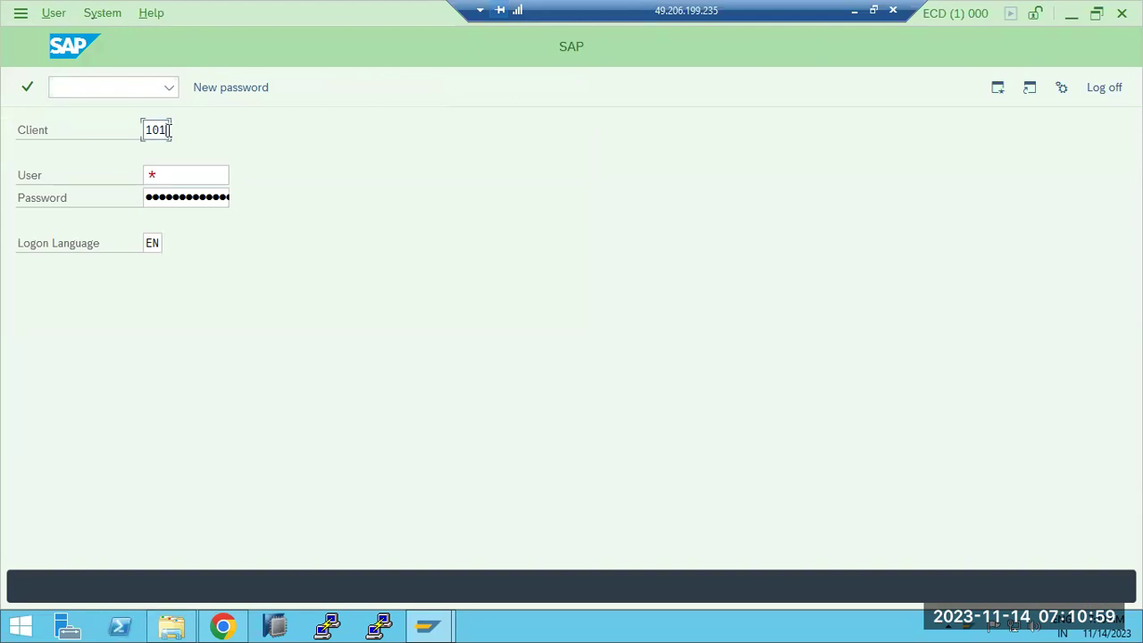
double_click(167, 131)
type("000")
key("Tab")
type("ddic")
key("Tab")
type("*****")
key("Return")
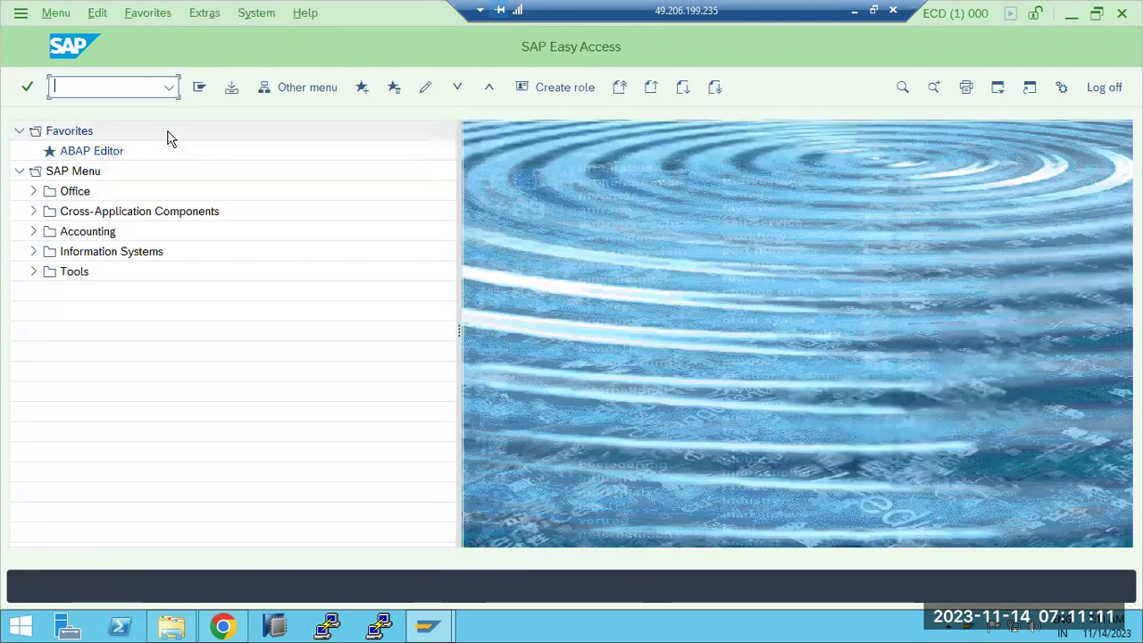
Step: Delete ECD's existing TMS configuration in STMS and cancel the domain include dialog
type("stms")
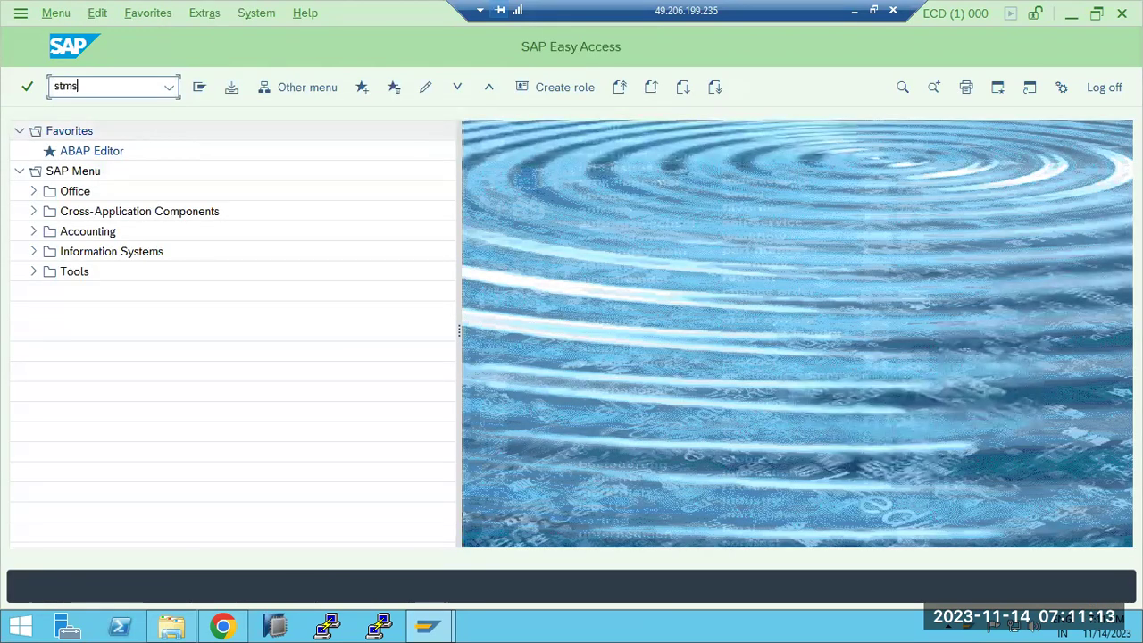
key("Return")
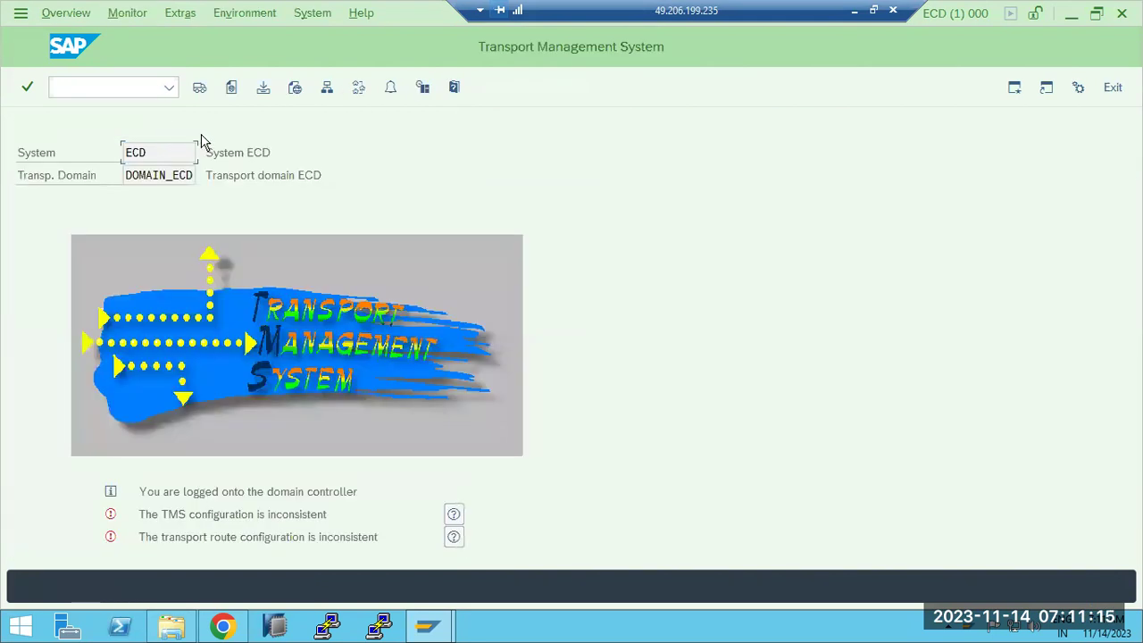
left_click(175, 16)
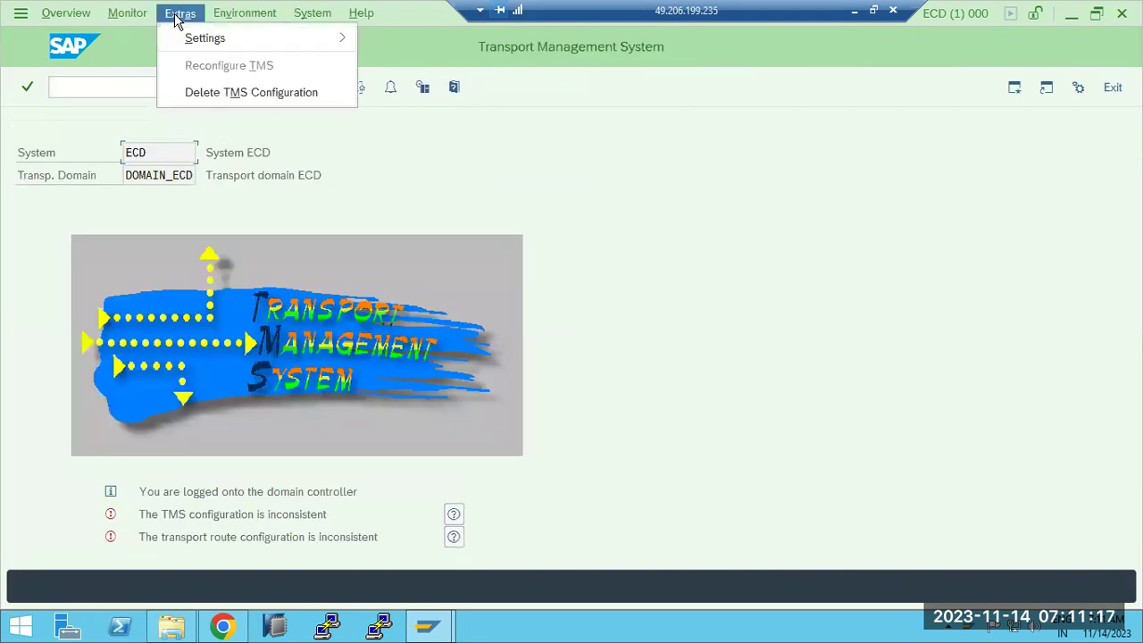
left_click(219, 94)
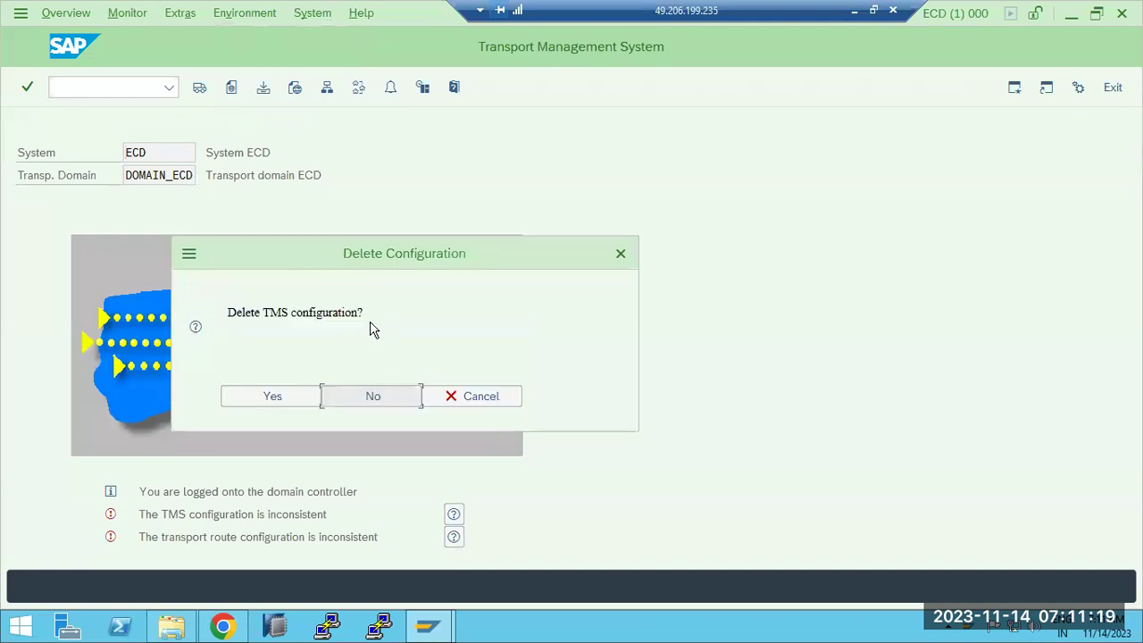
left_click(298, 403)
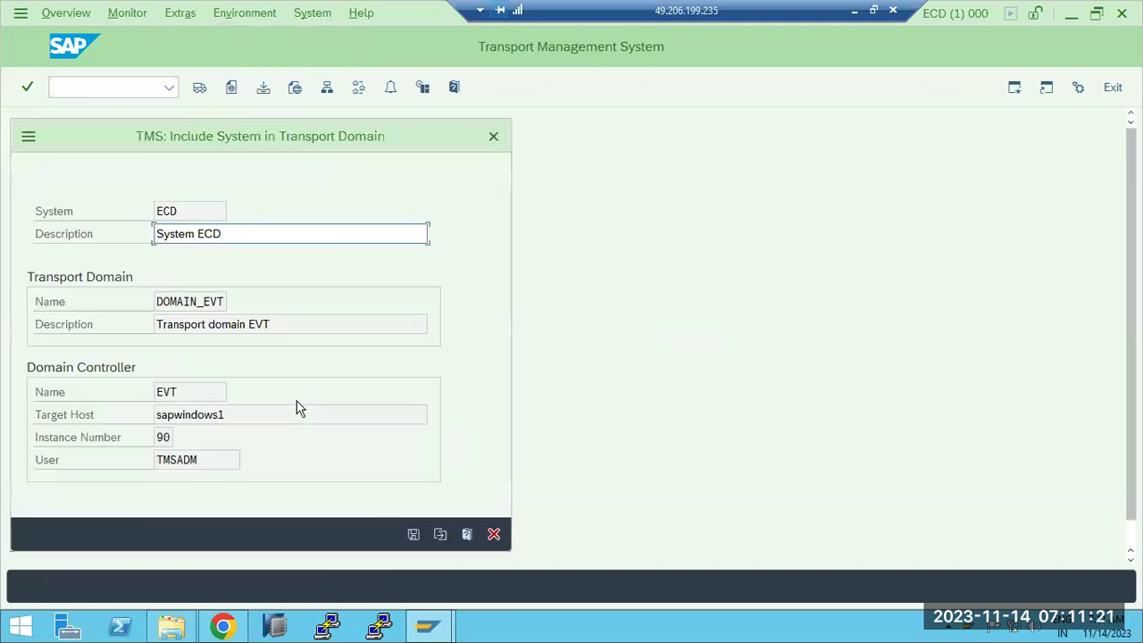
left_click(494, 534)
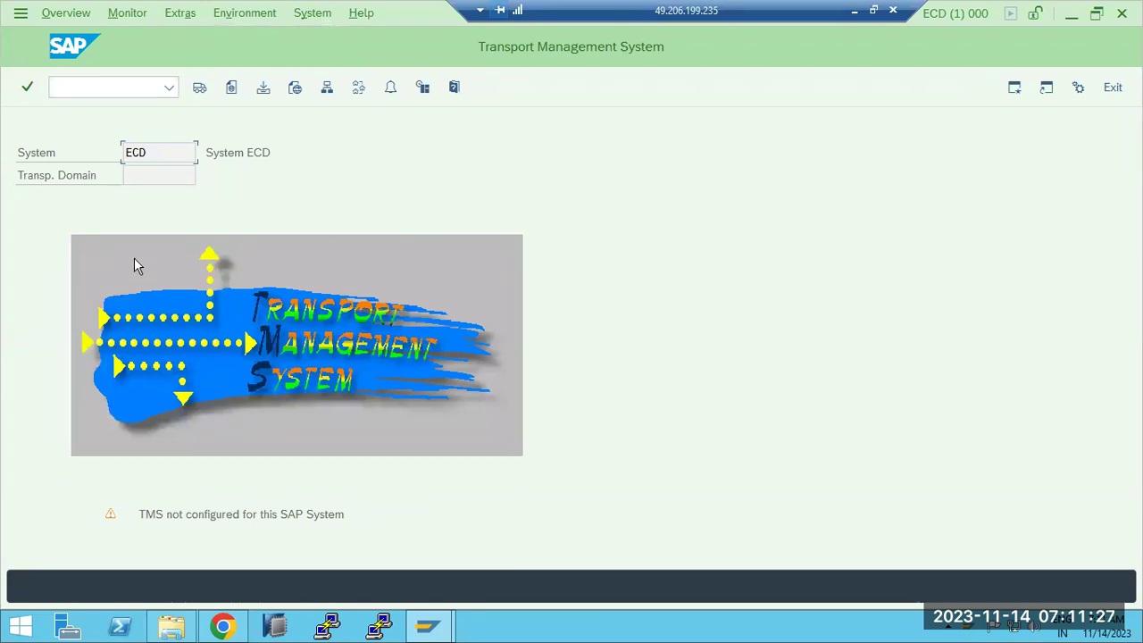
Step: Restart STMS with /nstms and bring up the other TMS configuration choices
type("/nstms")
key("Return")
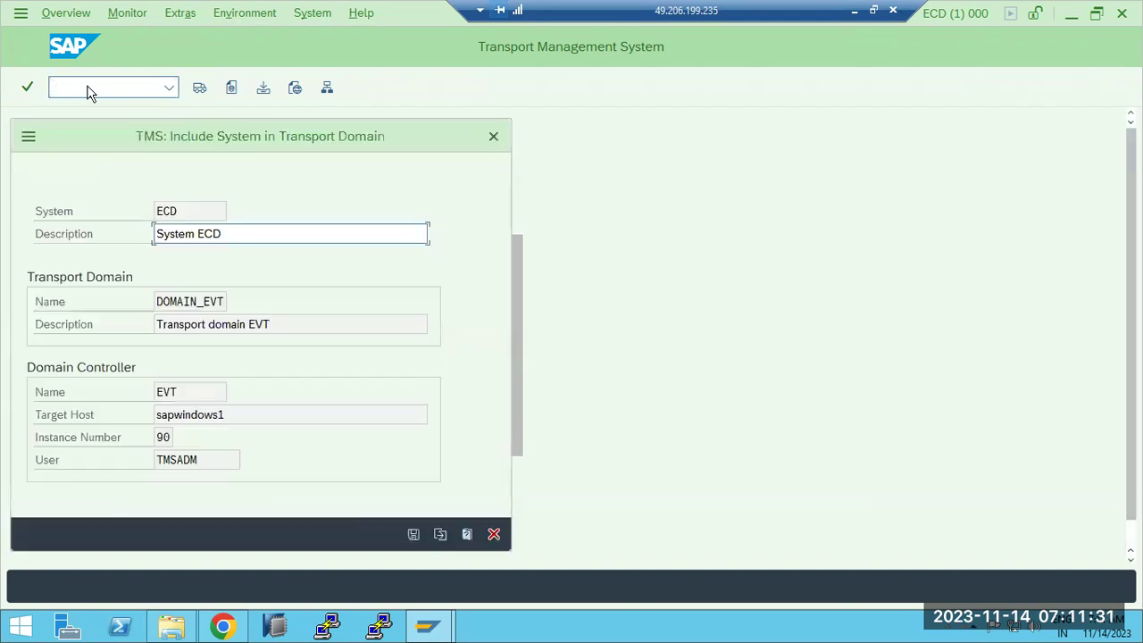
left_click(440, 534)
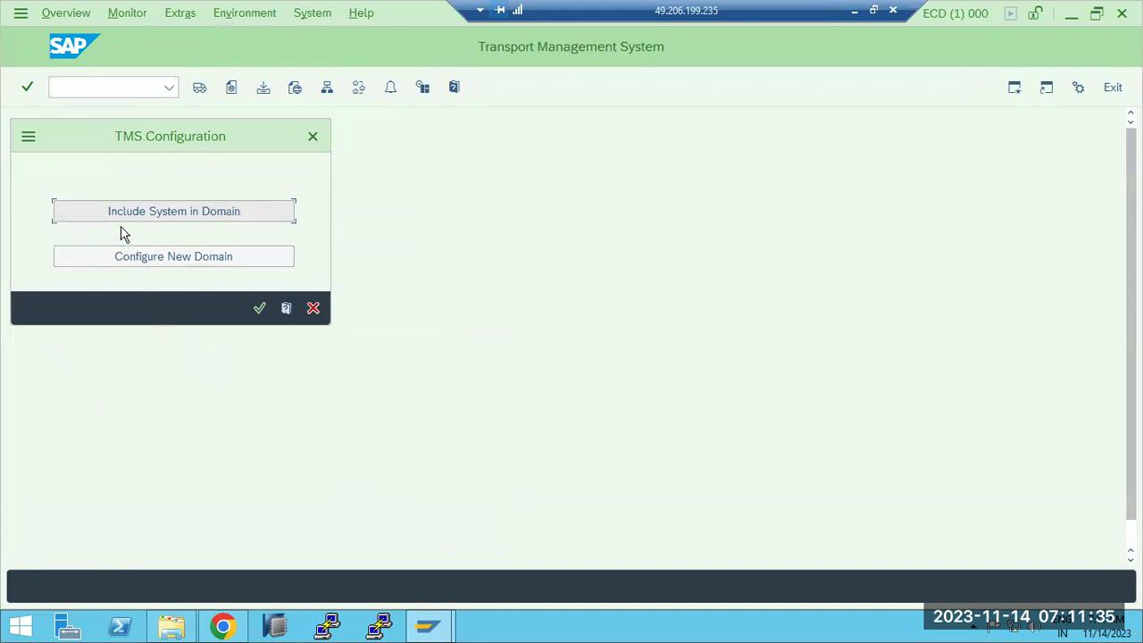
Step: Choose to configure a new transport domain and check its name DOMAIN_ECD
left_click(146, 259)
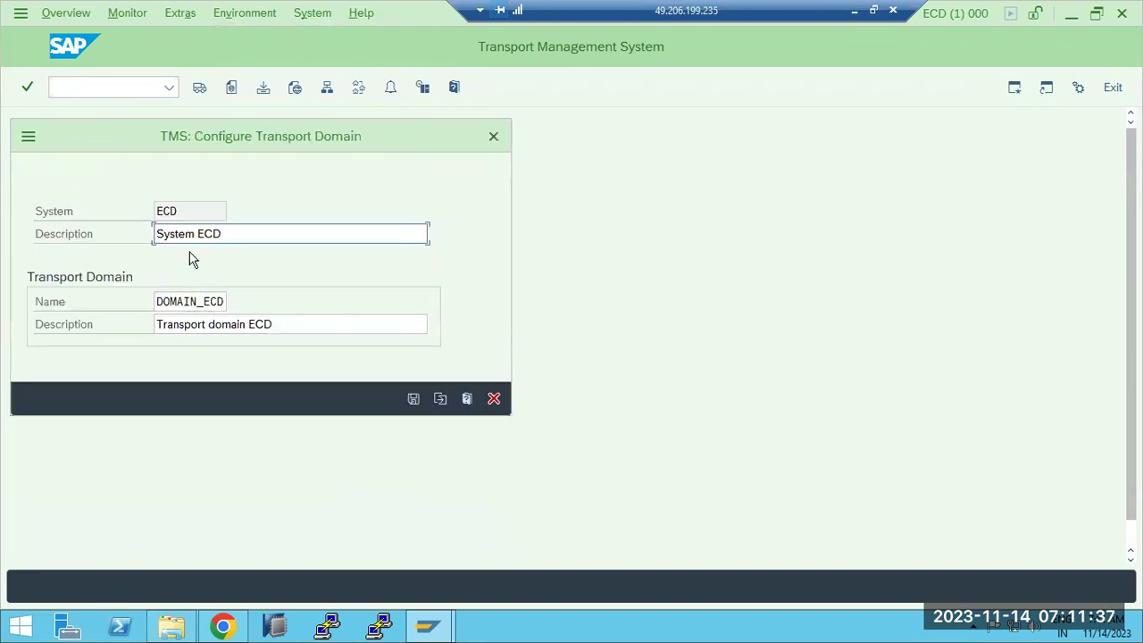
left_click_drag(205, 135, 430, 135)
left_click_drag(408, 299, 454, 303)
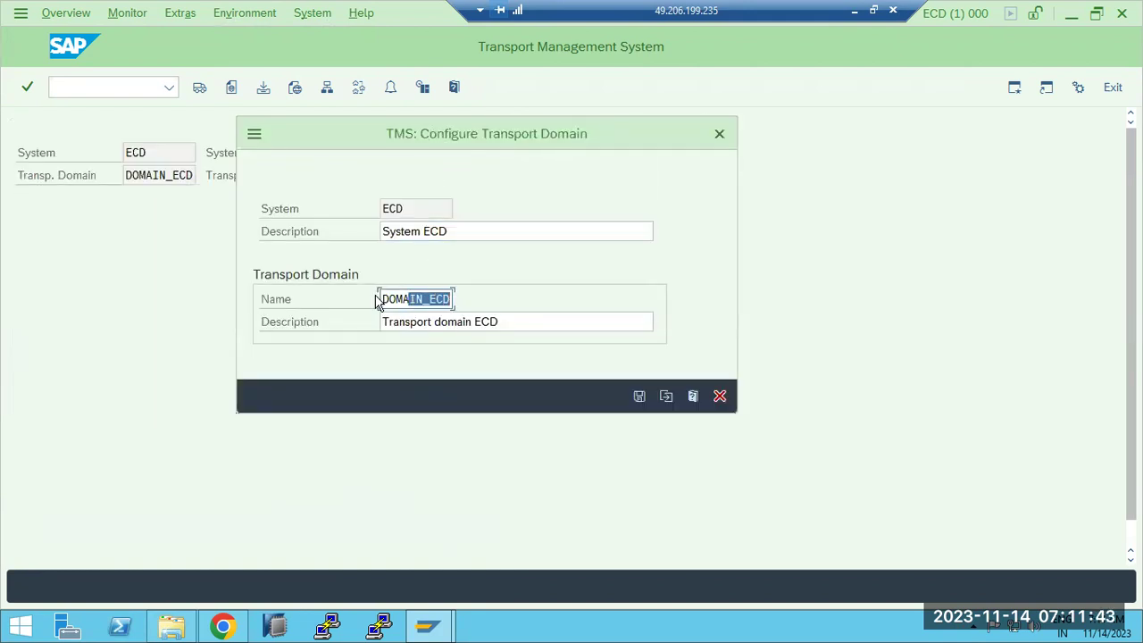
left_click_drag(384, 299, 460, 305)
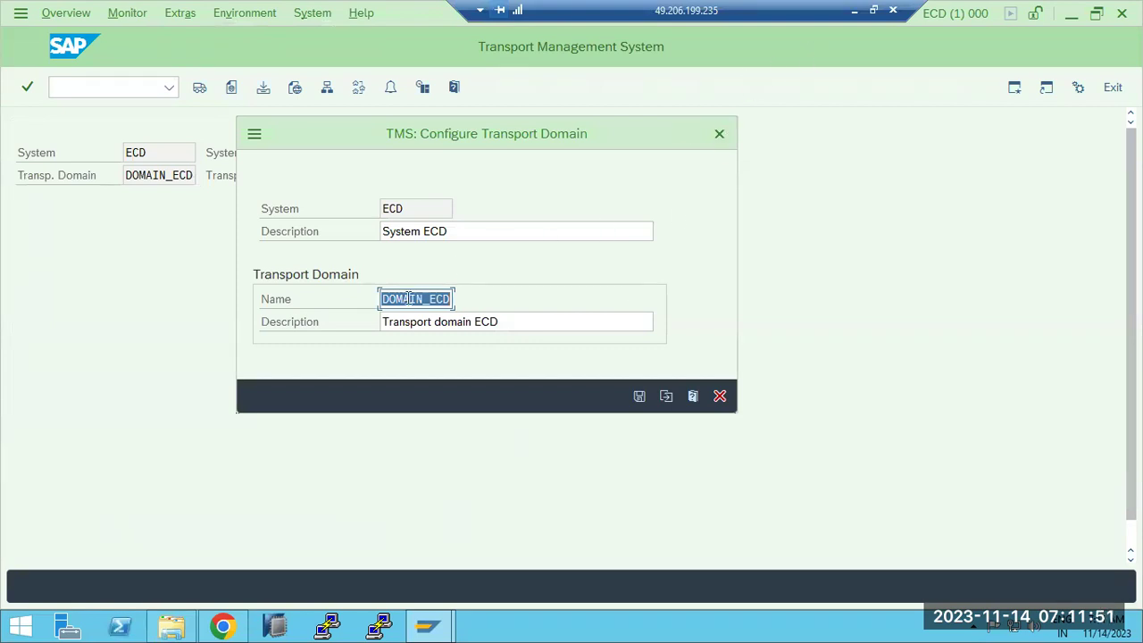
Step: Compare with the Paint diagram, then save the DOMAIN_ECD domain configuration
left_click(853, 11)
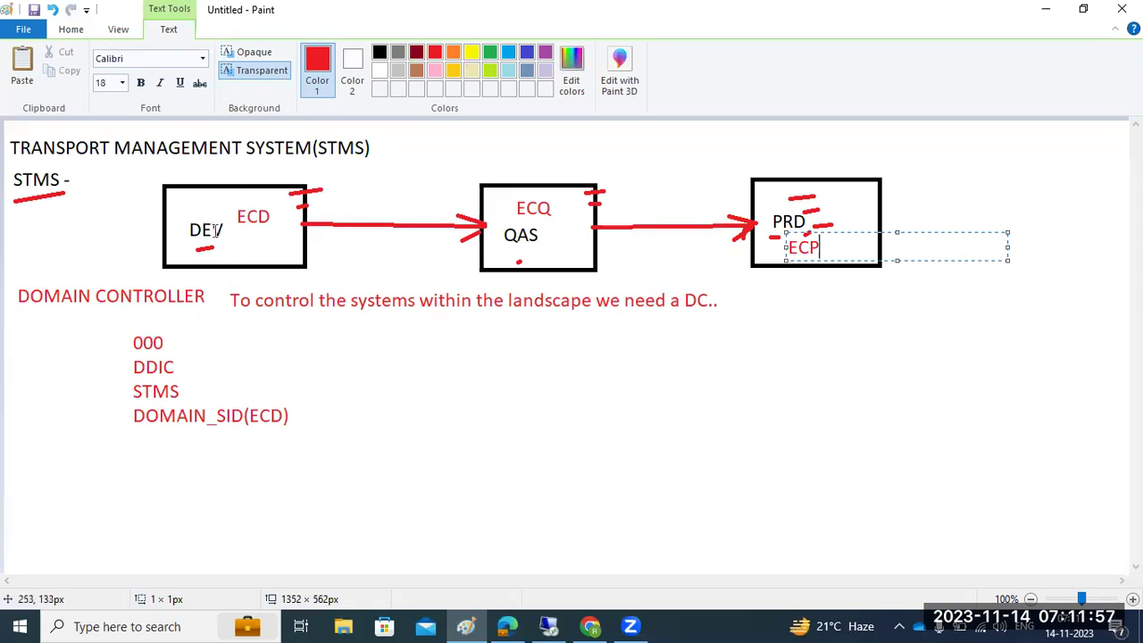
left_click(547, 616)
left_click(429, 302)
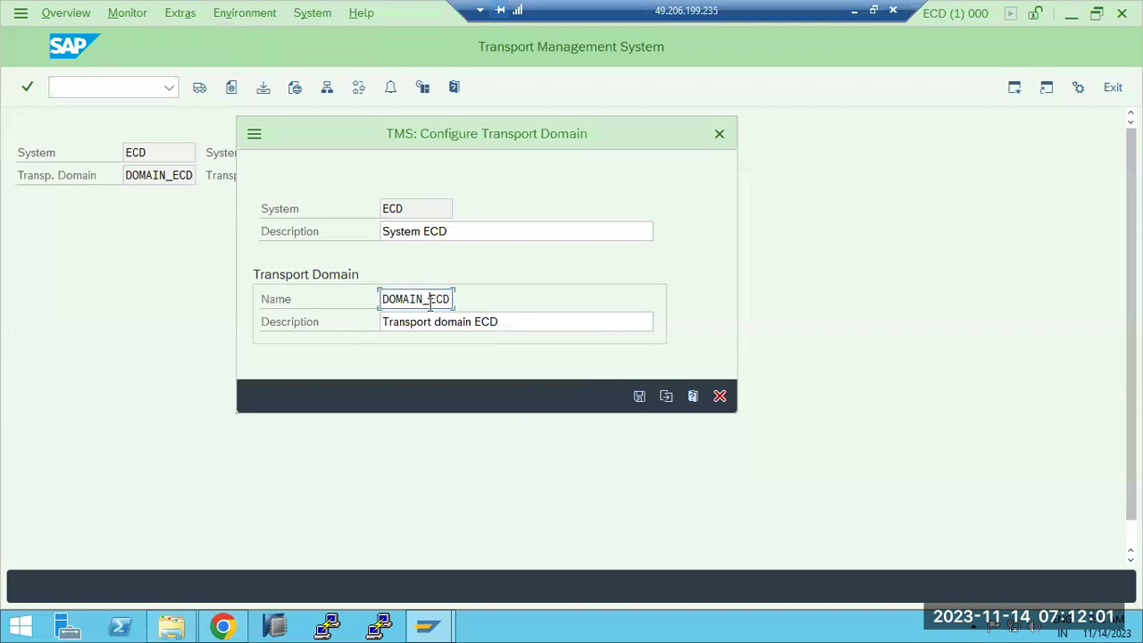
left_click(638, 398)
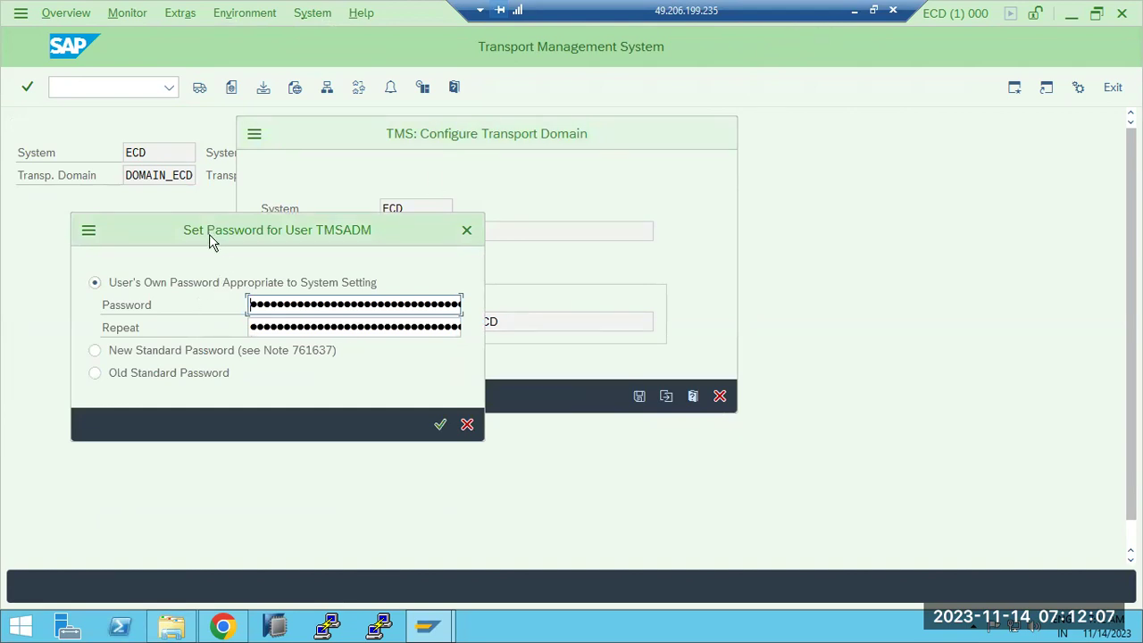
left_click(853, 12)
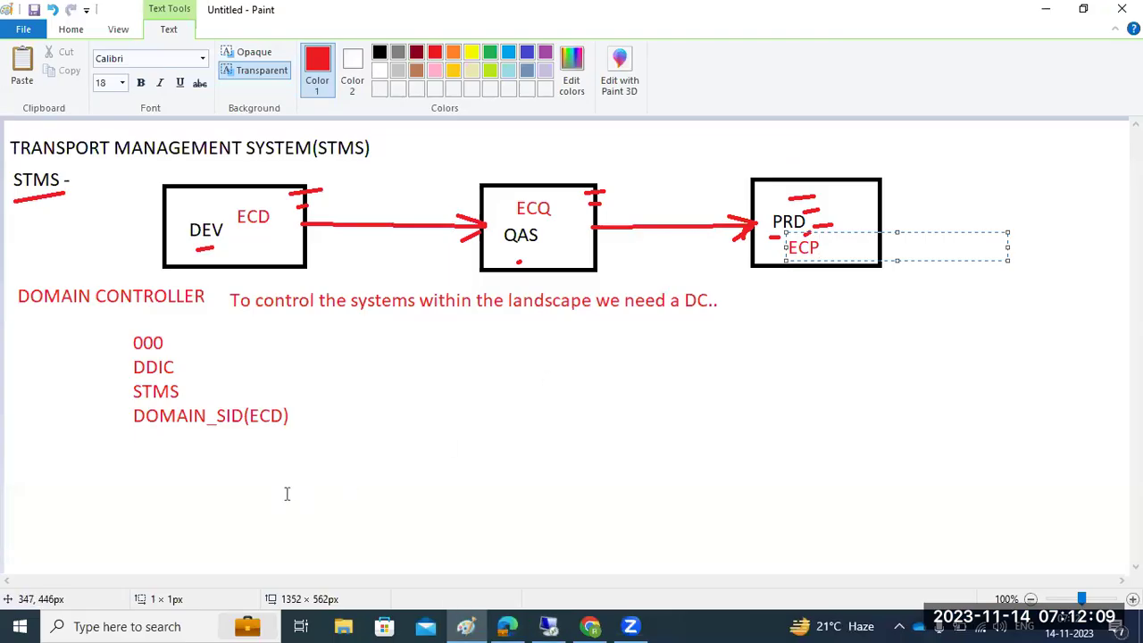
Step: Add notes USER=TMSADM, 2 RFC = TMSADM and TMSSUP*, and JOB:RDDIMPDP to the diagram
left_click(80, 439)
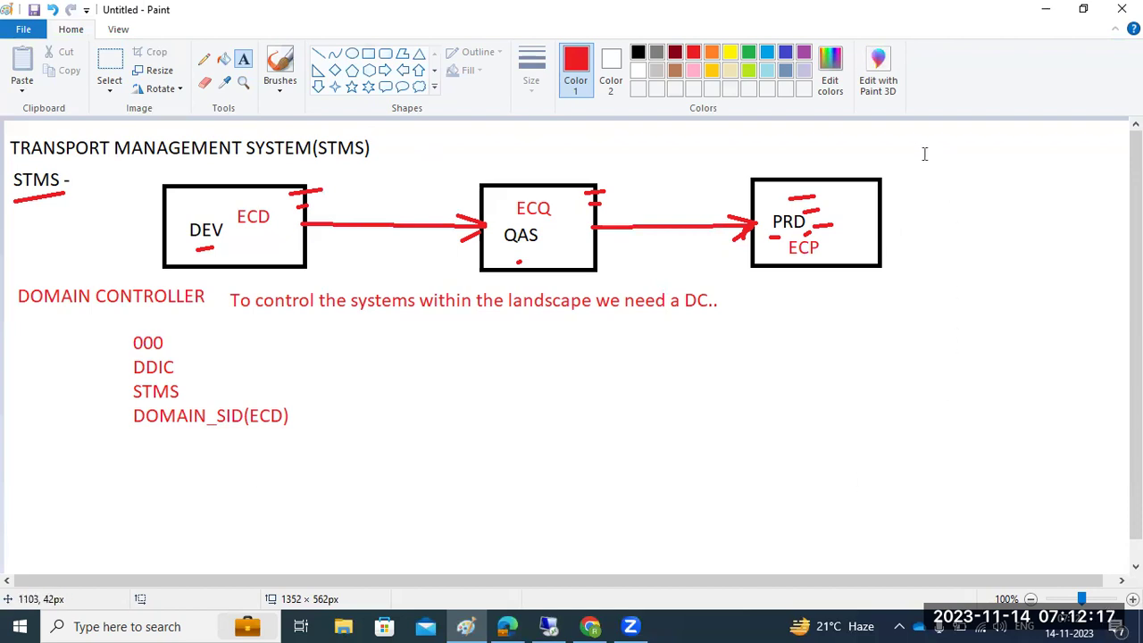
left_click_drag(912, 148, 1112, 542)
type("USER=TMSADM")
key("Return")
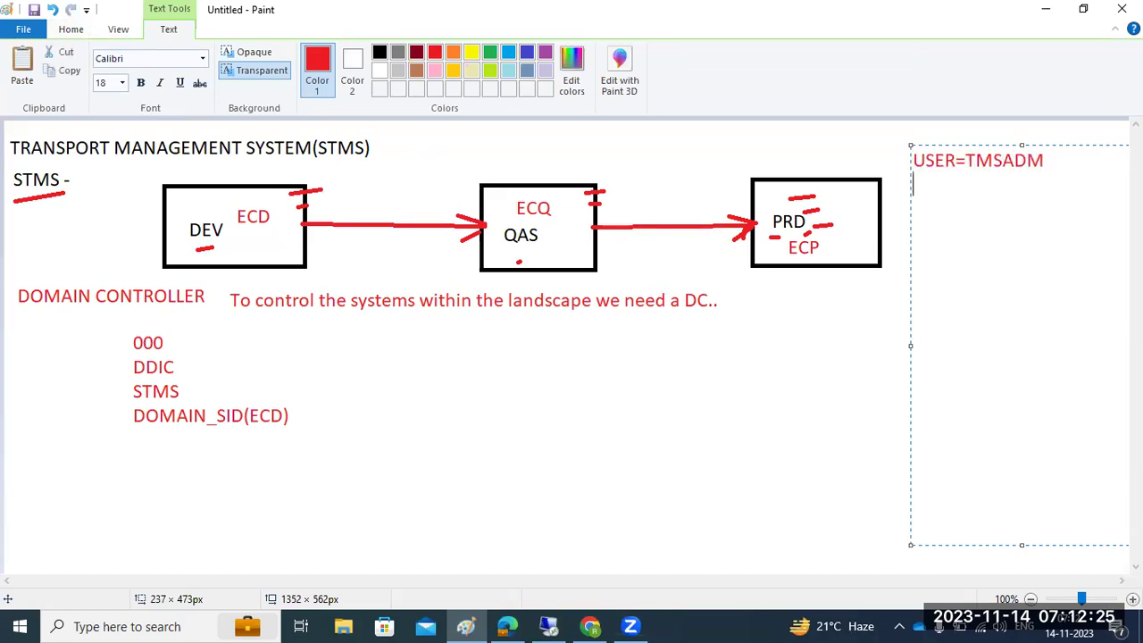
type("2 RFC = TMSAD")
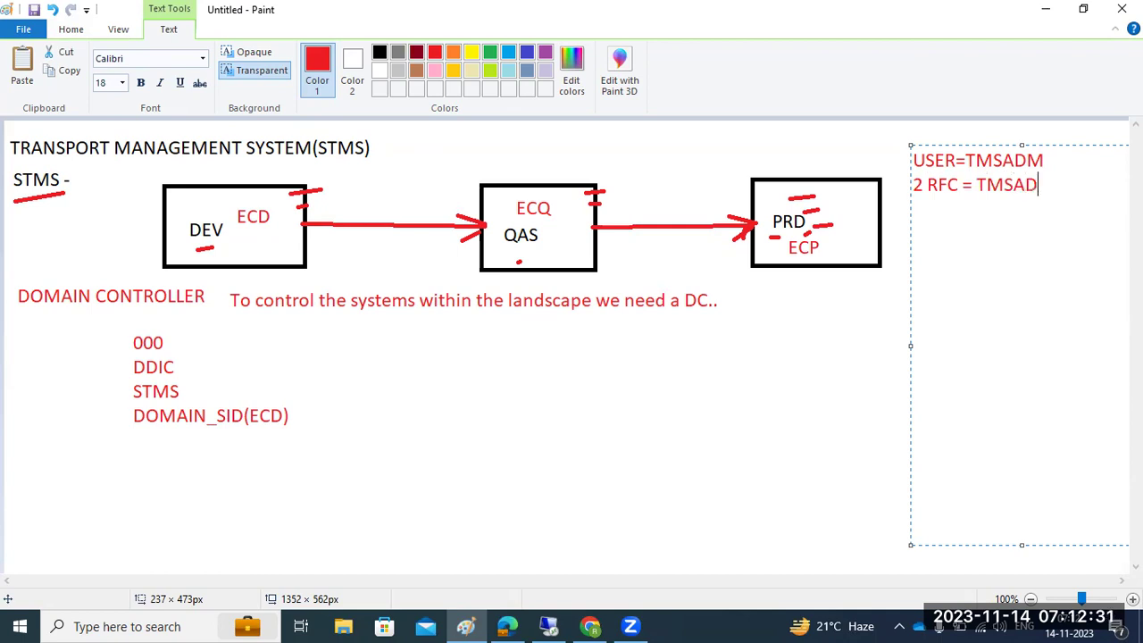
type("Mand TMSSUP")
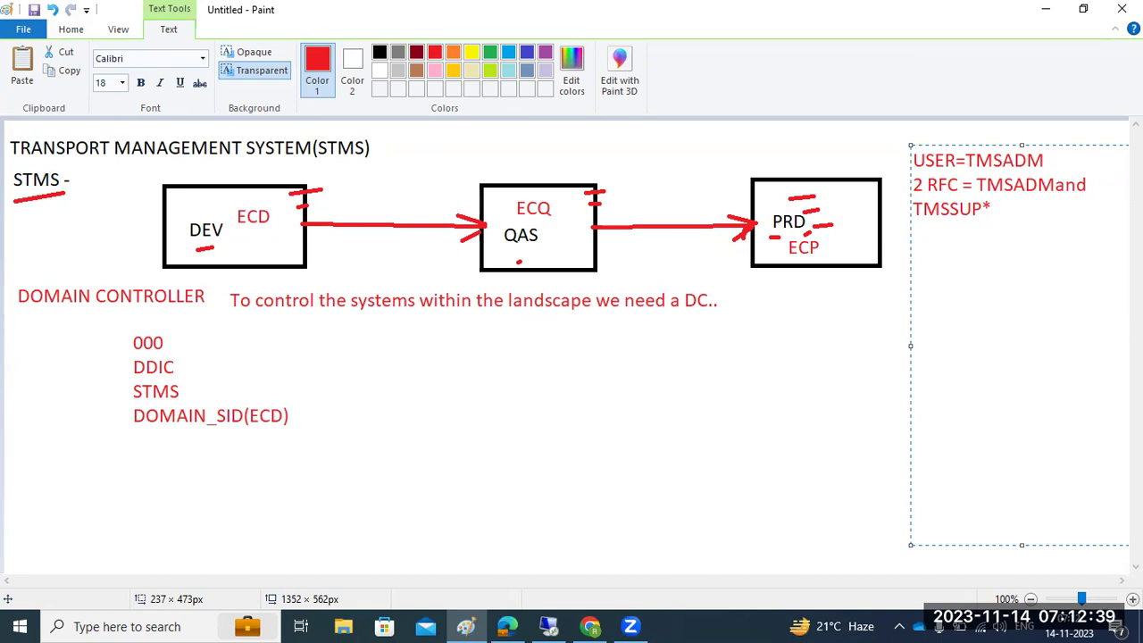
type("*")
key("Return")
type("JOB:RDDIMPDP")
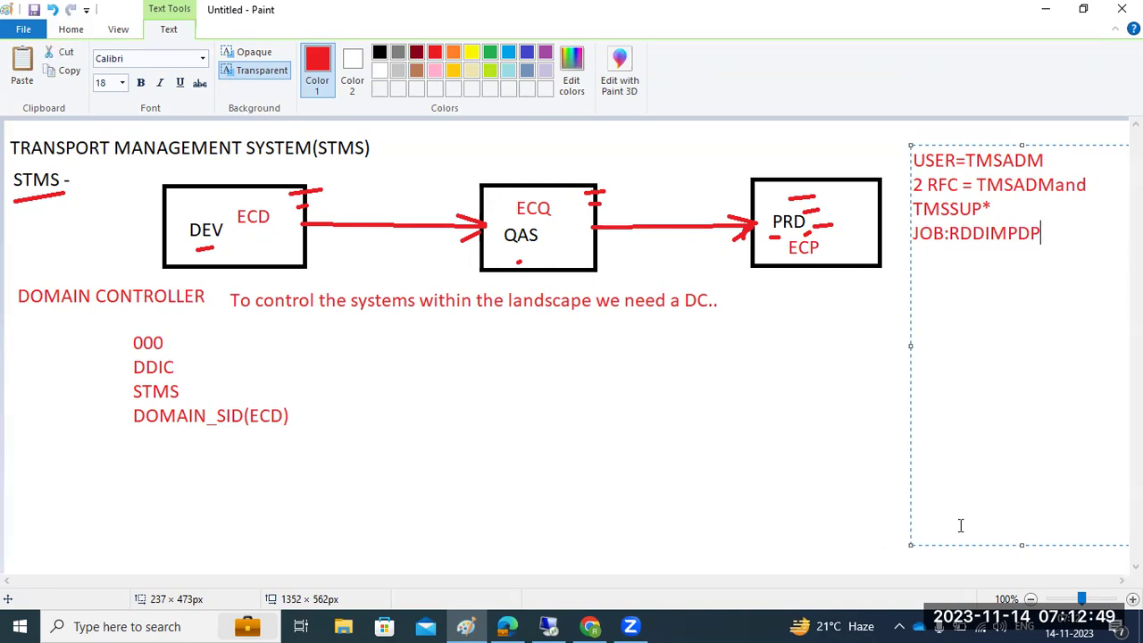
left_click(914, 160)
Step: Enter and repeat the TMSADM password, then check the domain controller logon message
mouse_move(914, 160)
left_mouse_down()
mouse_move(1018, 234)
mouse_move(939, 286)
left_mouse_up()
left_click(548, 626)
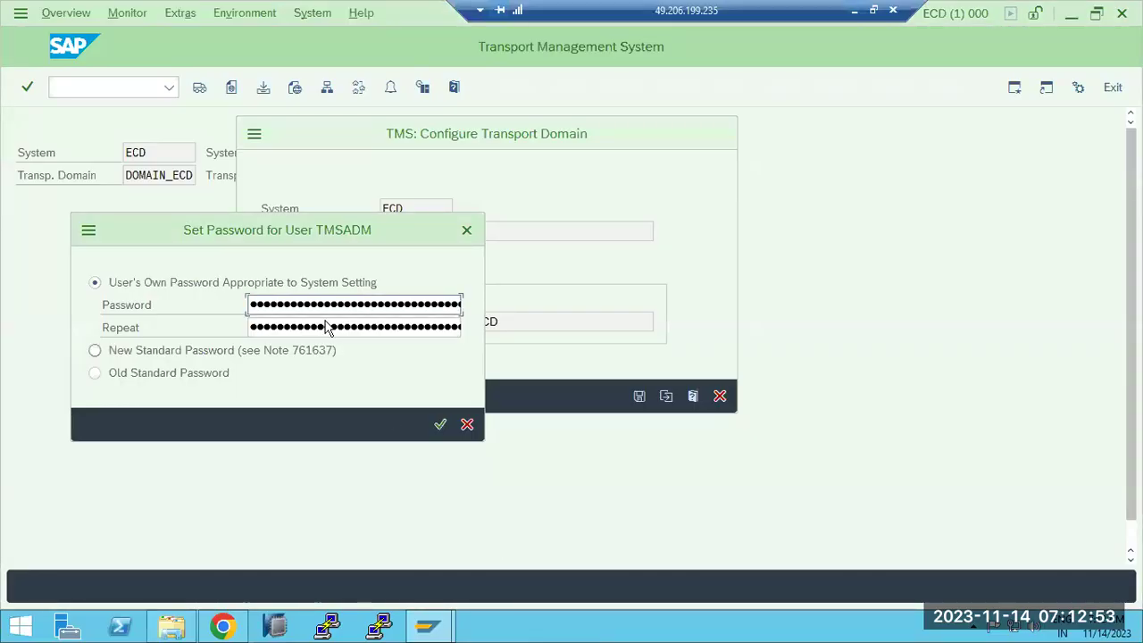
left_click_drag(198, 234, 302, 208)
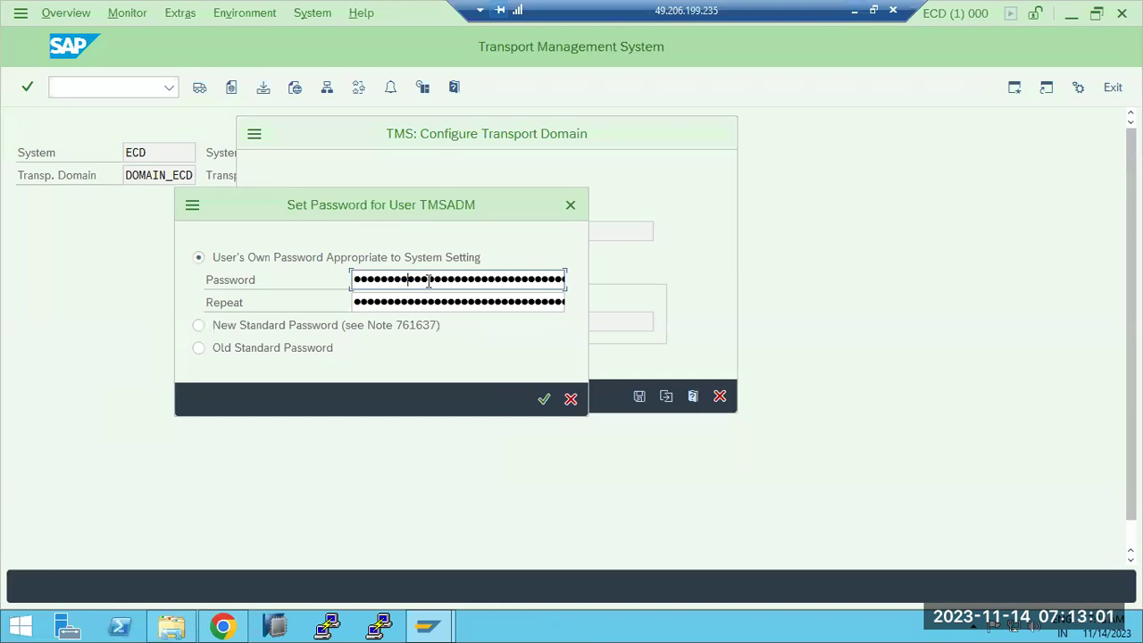
key("Tab")
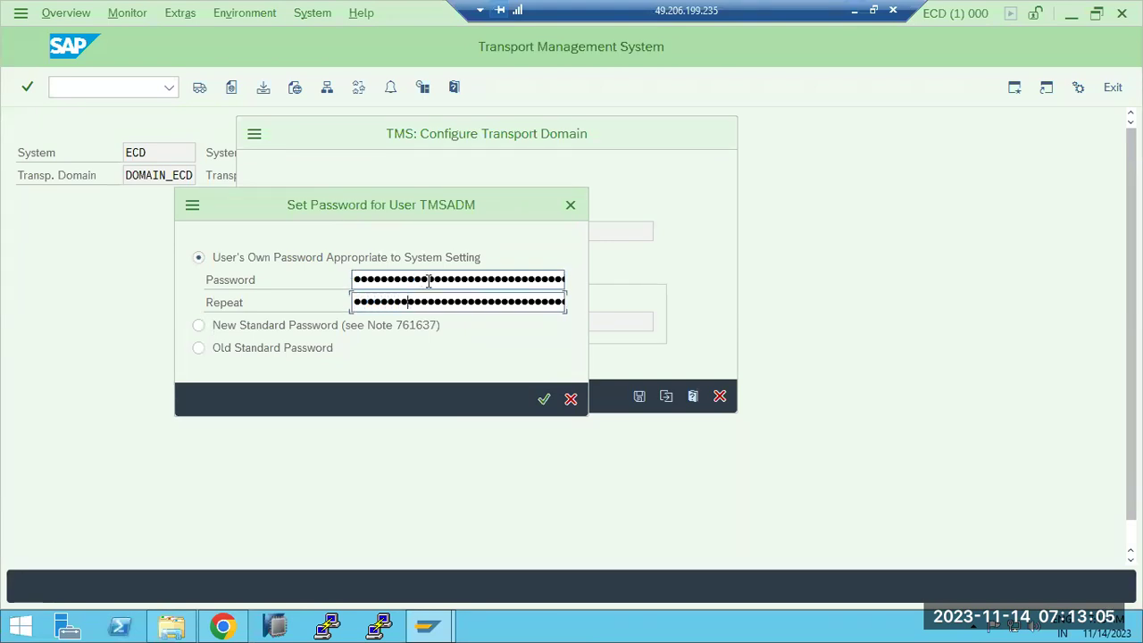
key("Return")
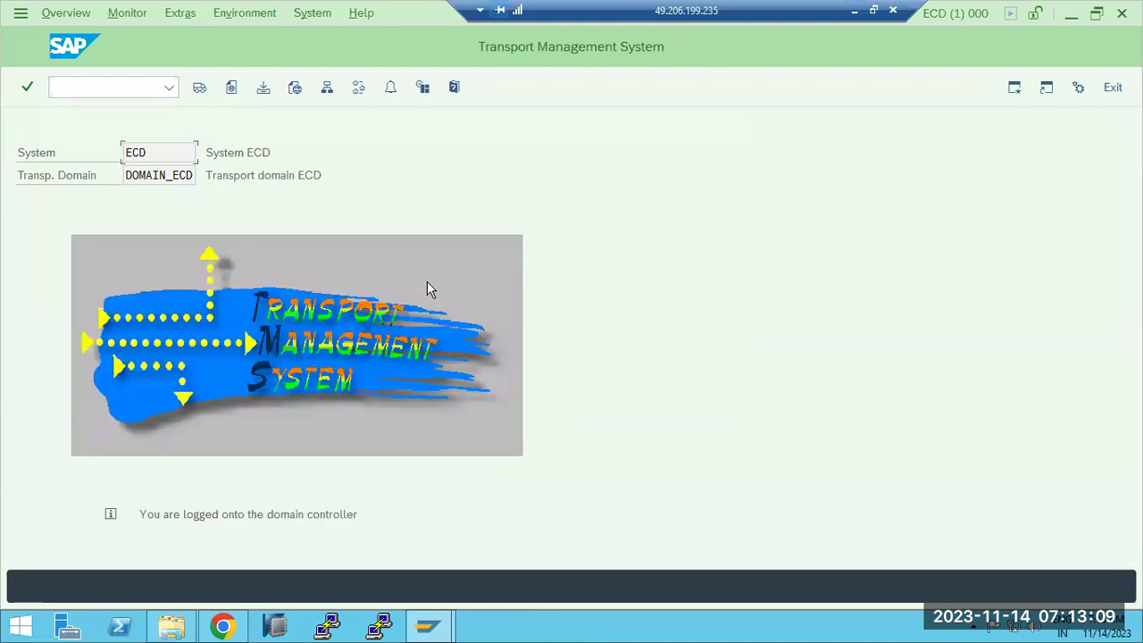
left_click_drag(143, 514, 354, 516)
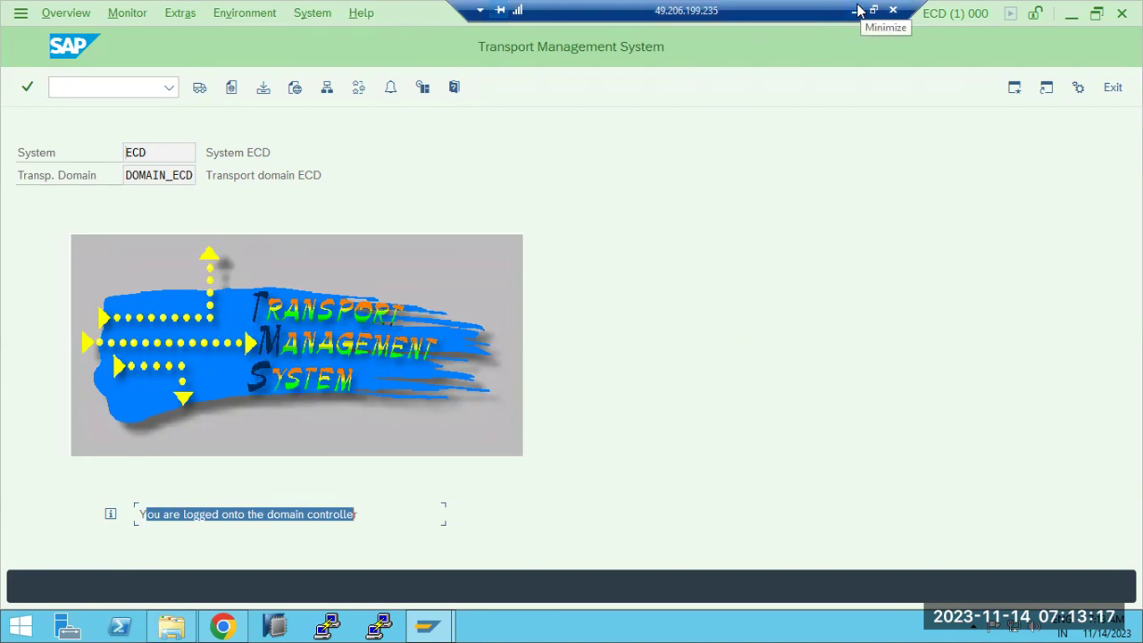
Step: Display user TMSADM in SU01 and check its last-changed date
left_click(125, 89)
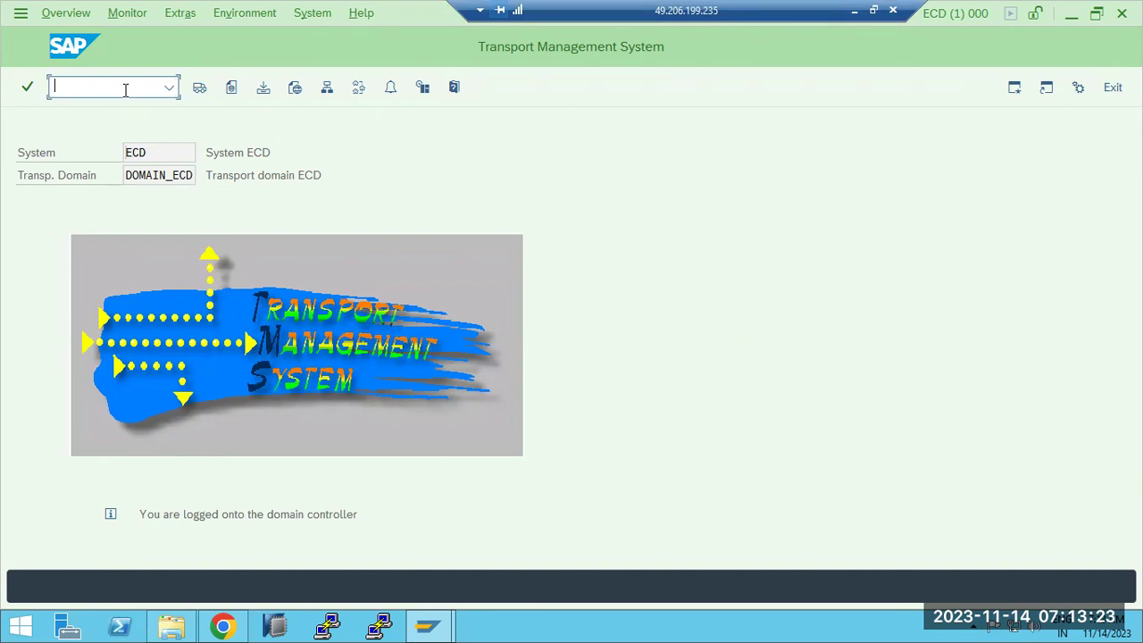
type("/n")
key("BackSpace")
type("u01")
key("Return")
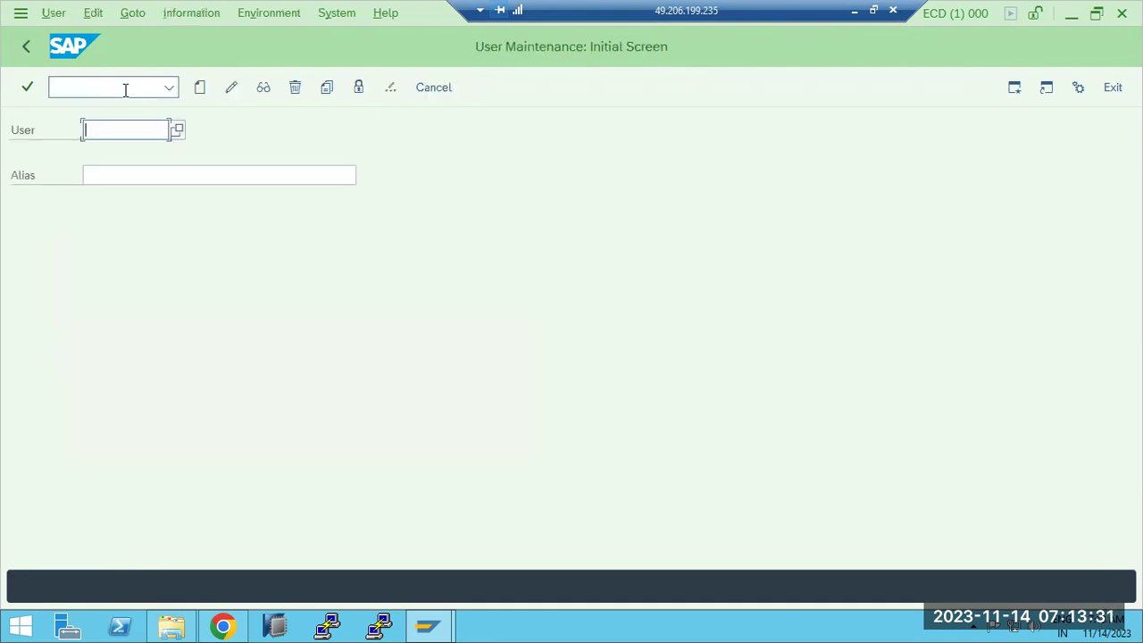
type("TMSADM")
key("Return")
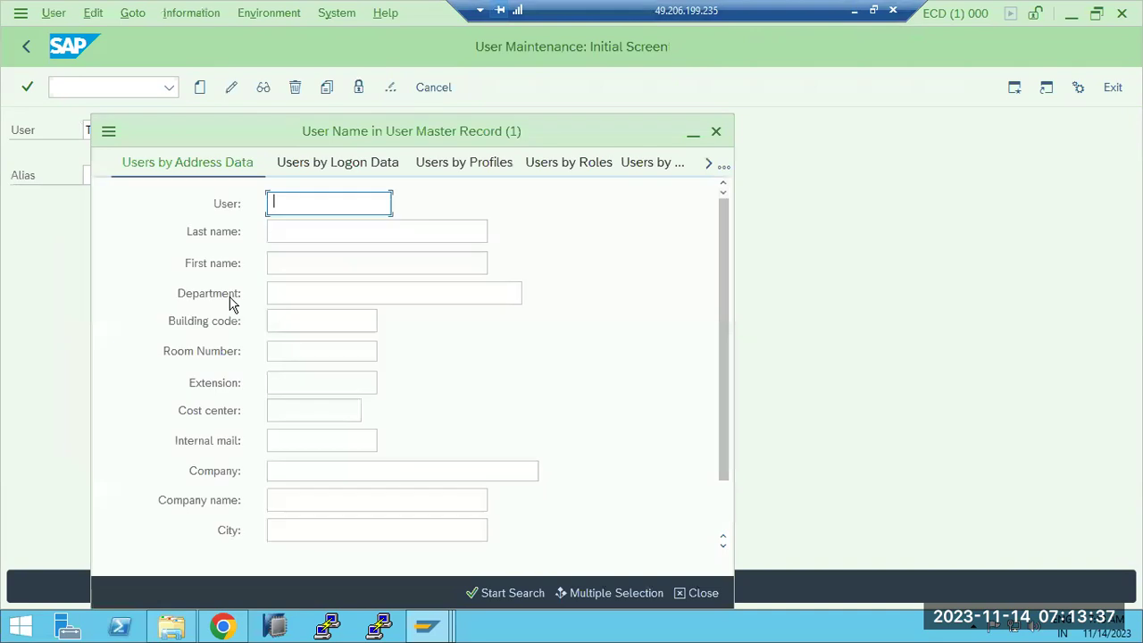
left_click(715, 133)
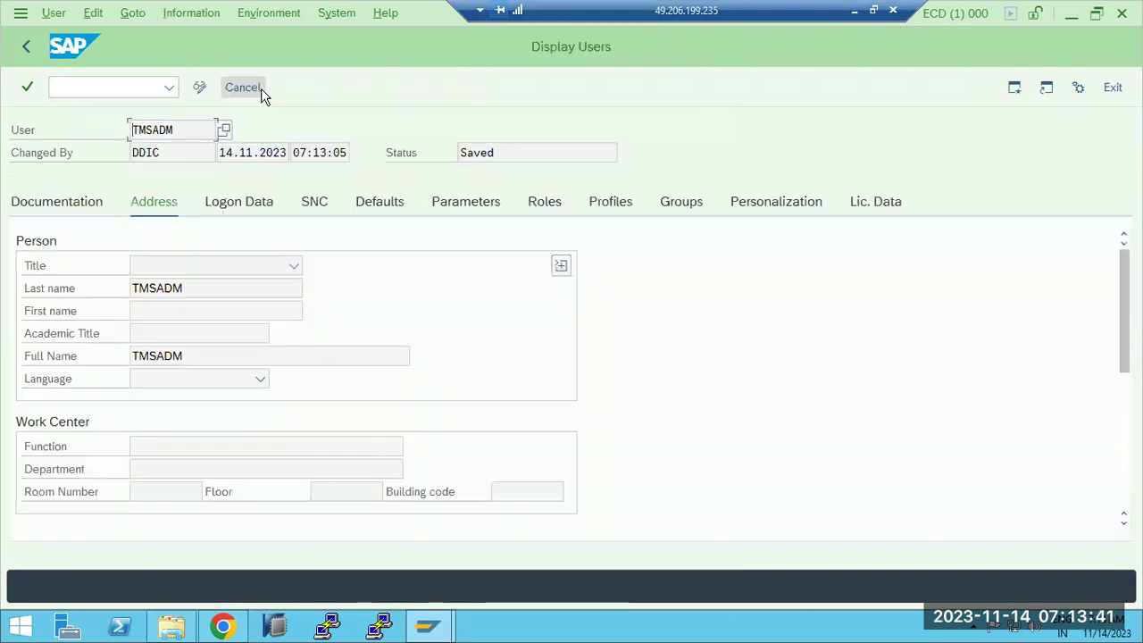
left_click_drag(223, 152, 288, 152)
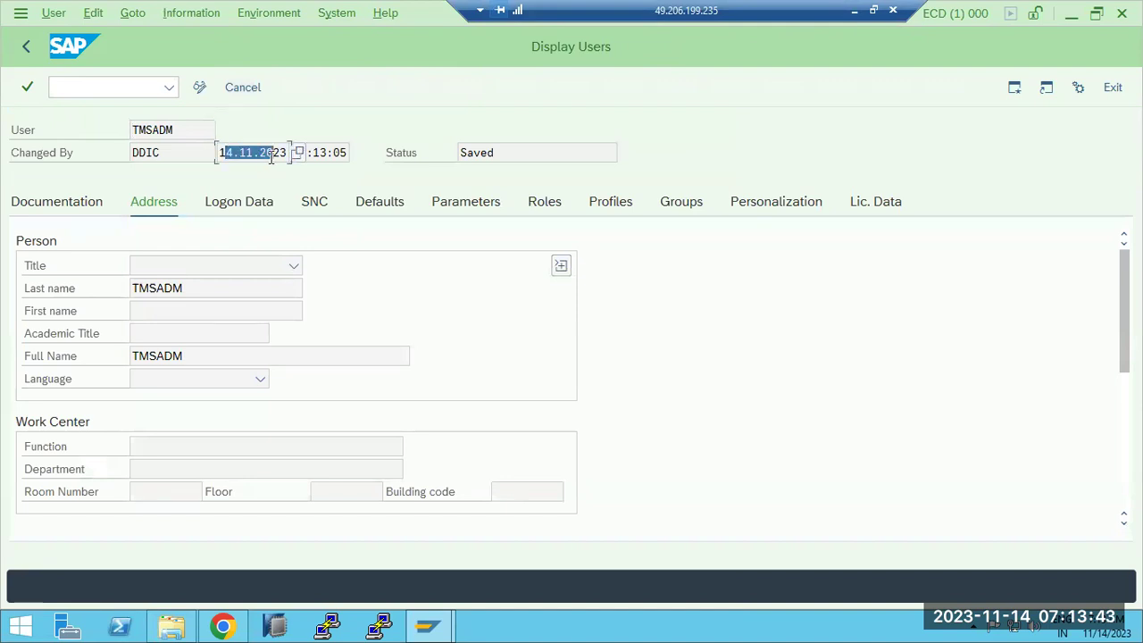
Step: Return to the main menu and start SM59
left_click(26, 47)
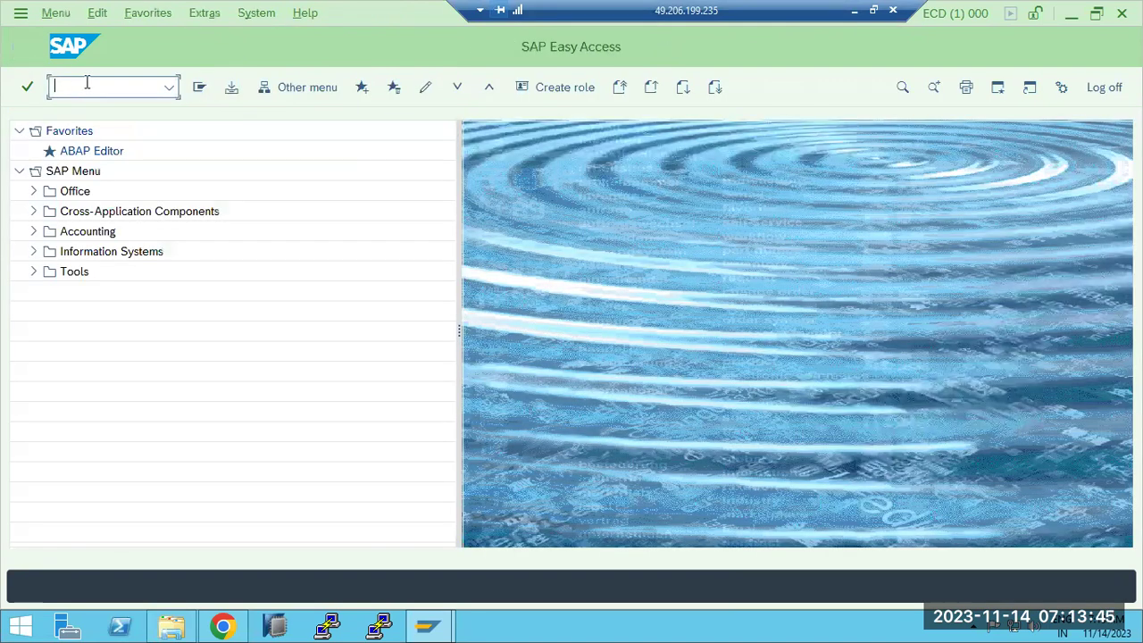
type("sm59")
key("Return")
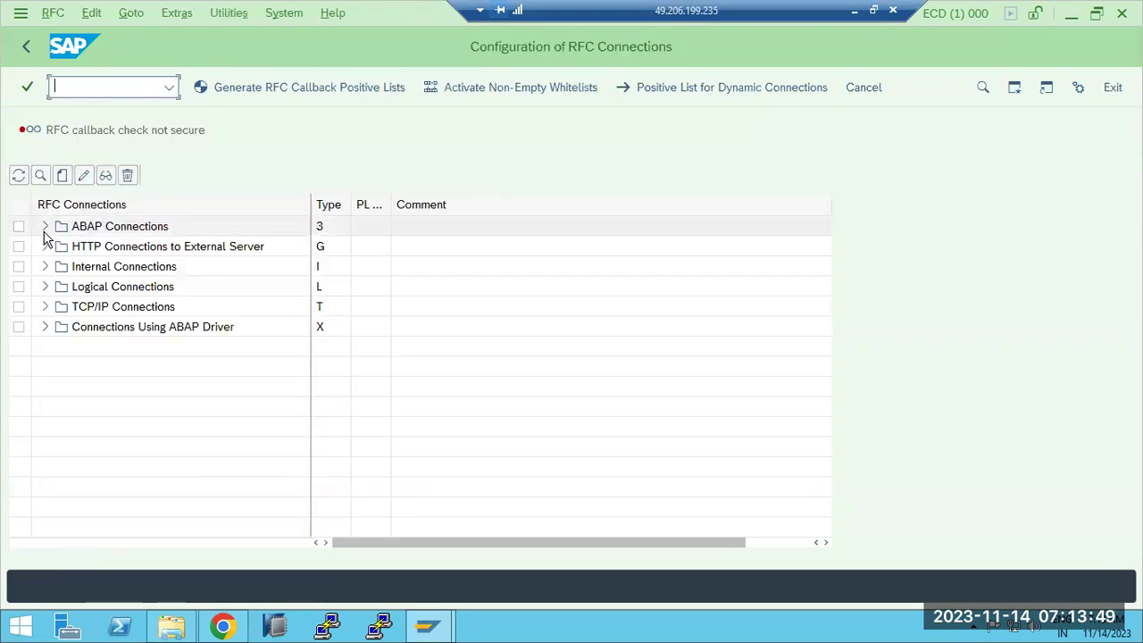
left_click(44, 226)
scroll(116, 380, "down", 5)
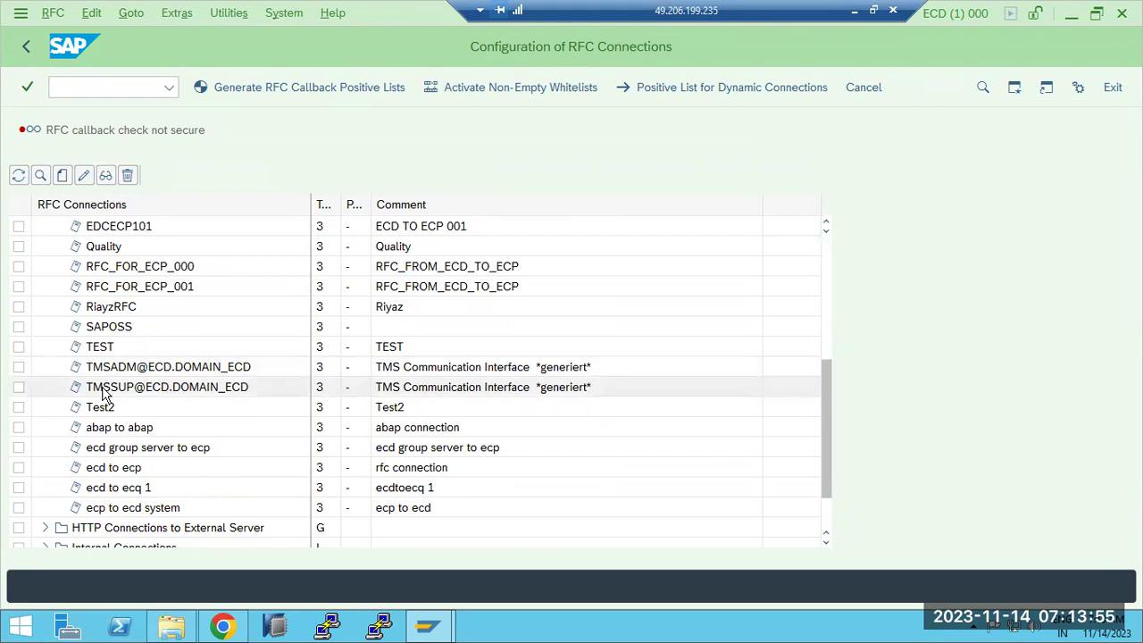
double_click(126, 369)
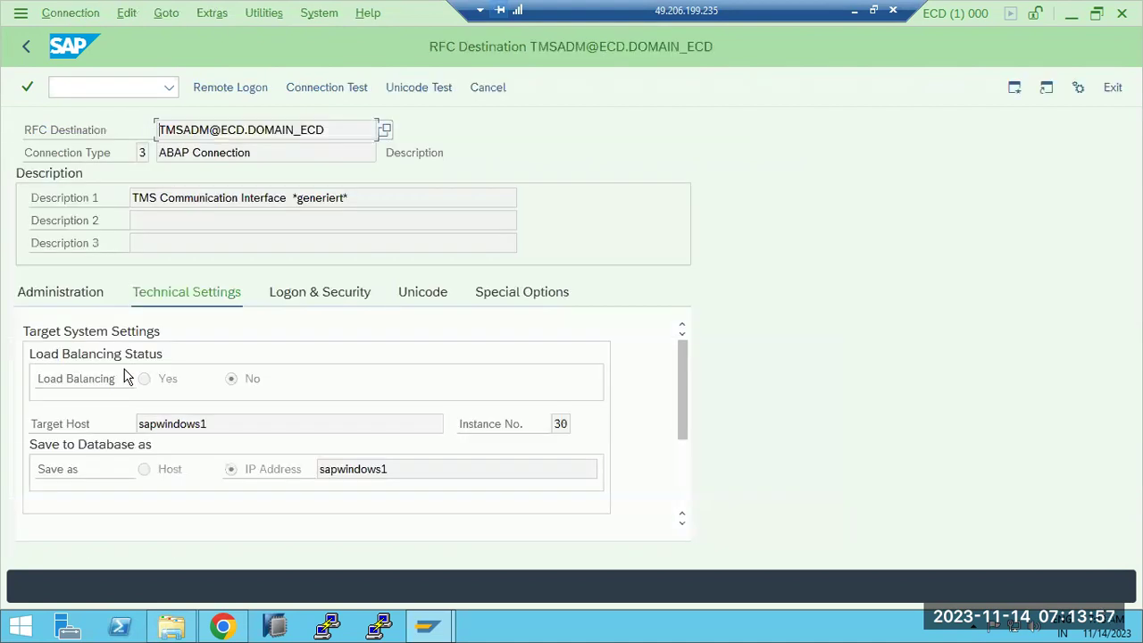
left_click(304, 87)
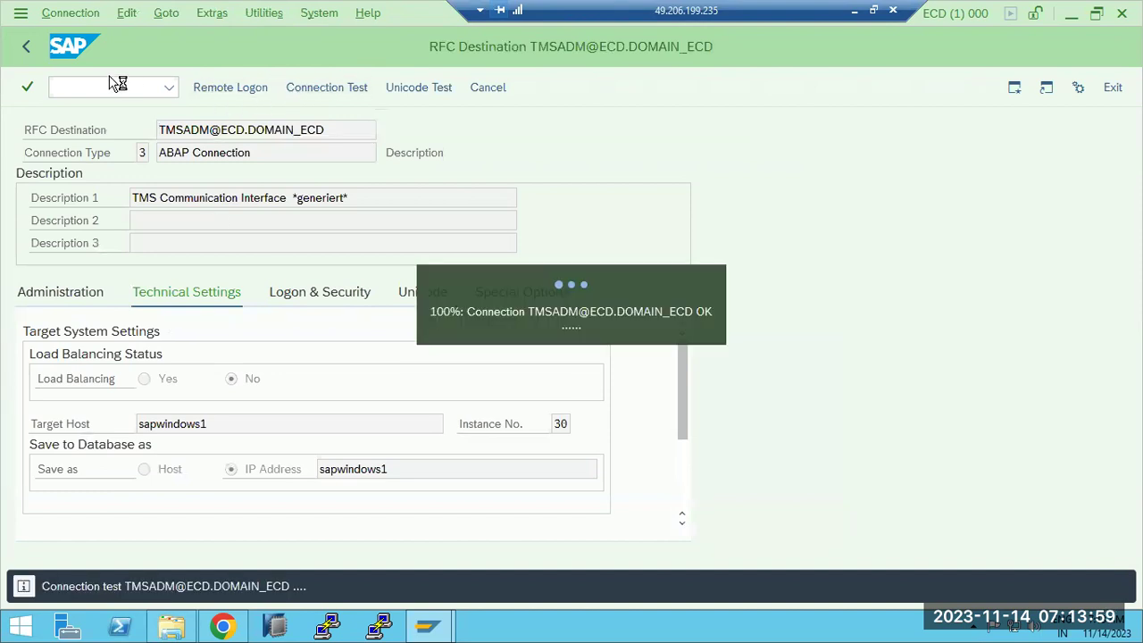
left_click(26, 46)
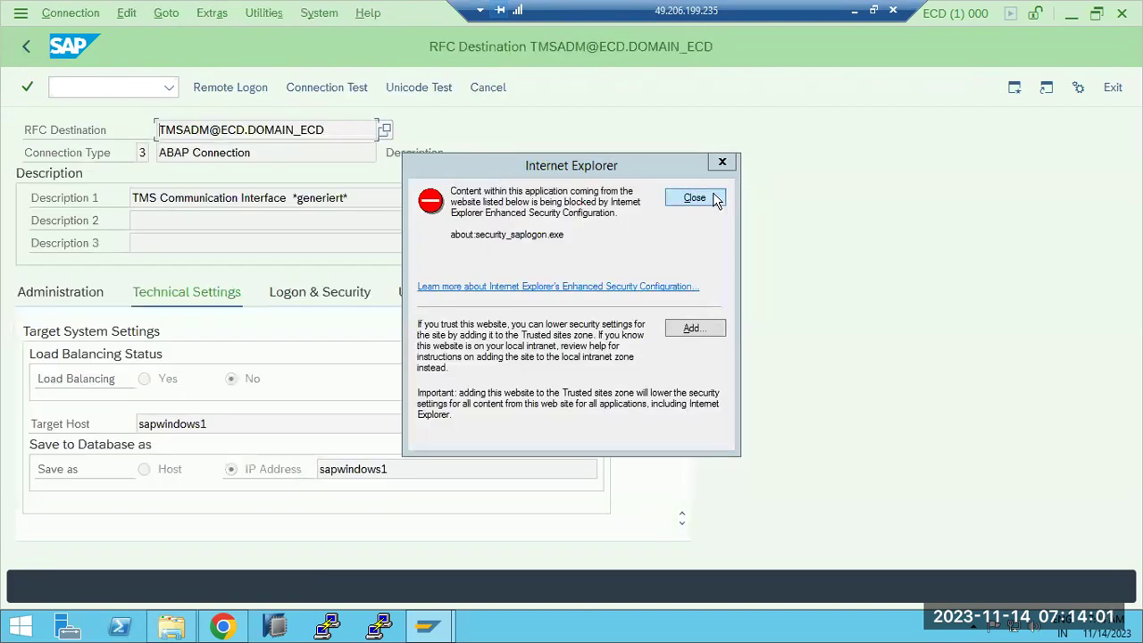
left_click(714, 198)
left_click(26, 46)
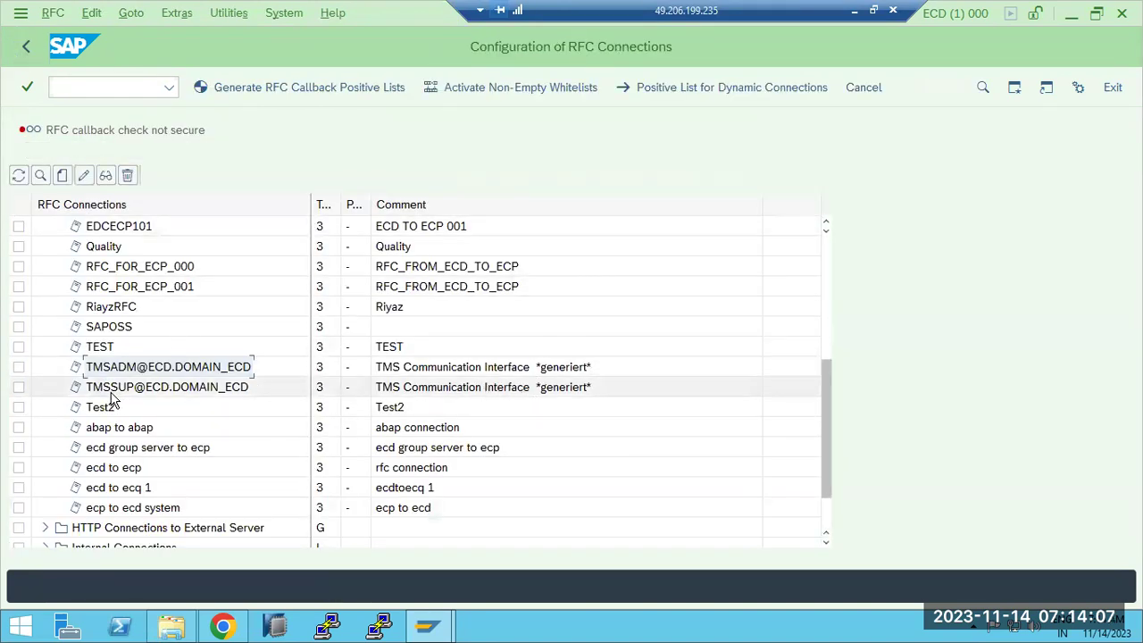
Step: Review the TMSSUP and TMSADM destinations, then go back to SAP Easy Access
left_click(118, 387)
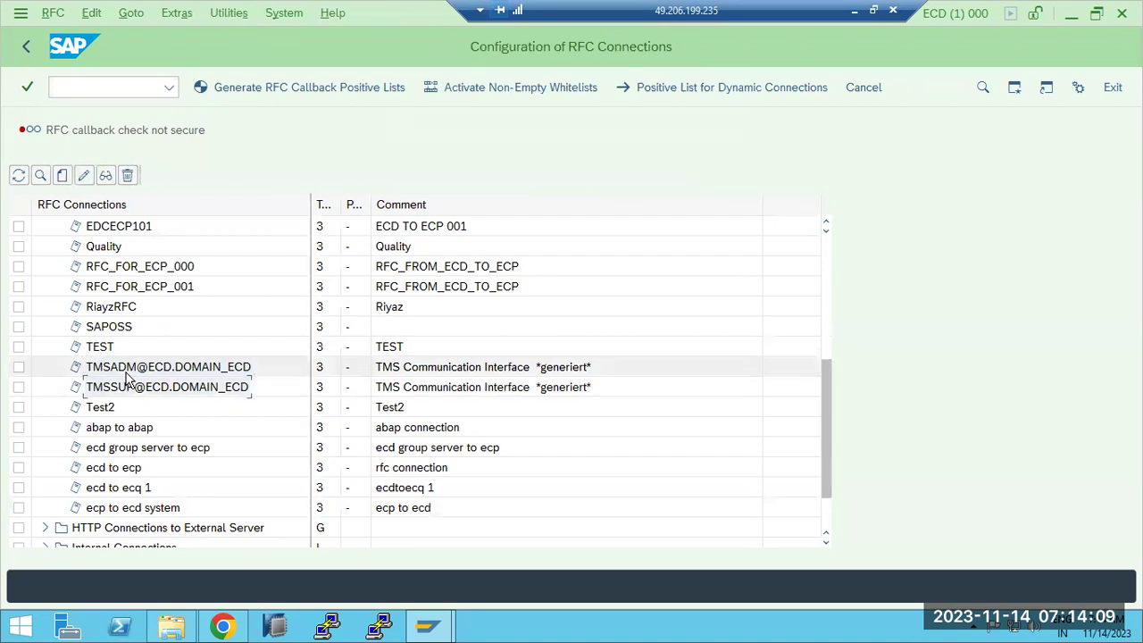
left_click(175, 366)
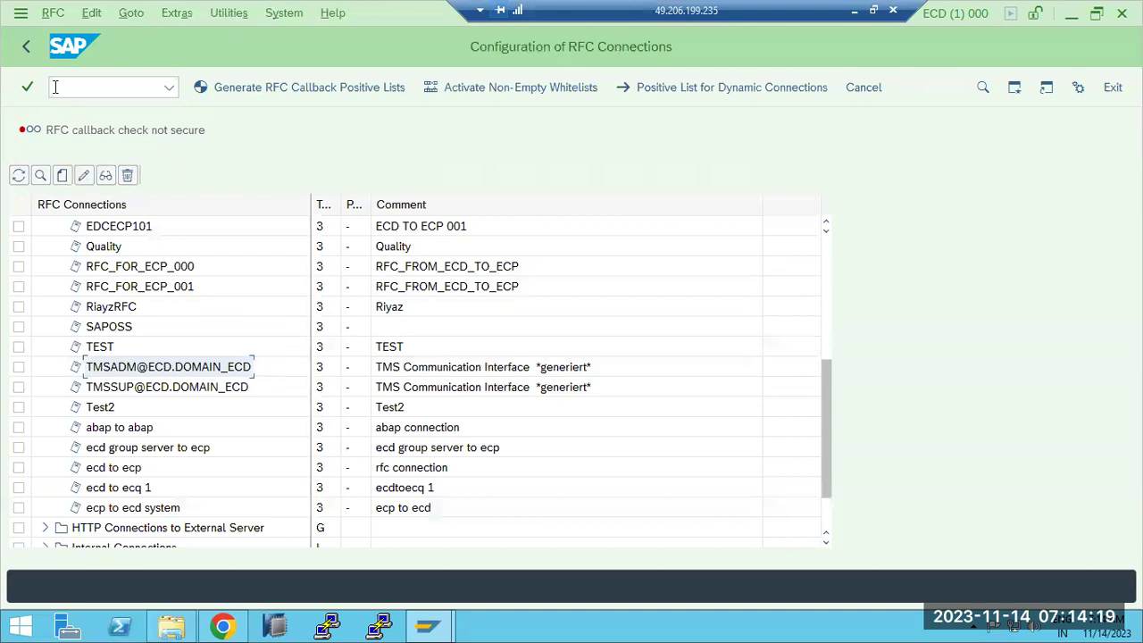
left_click(26, 47)
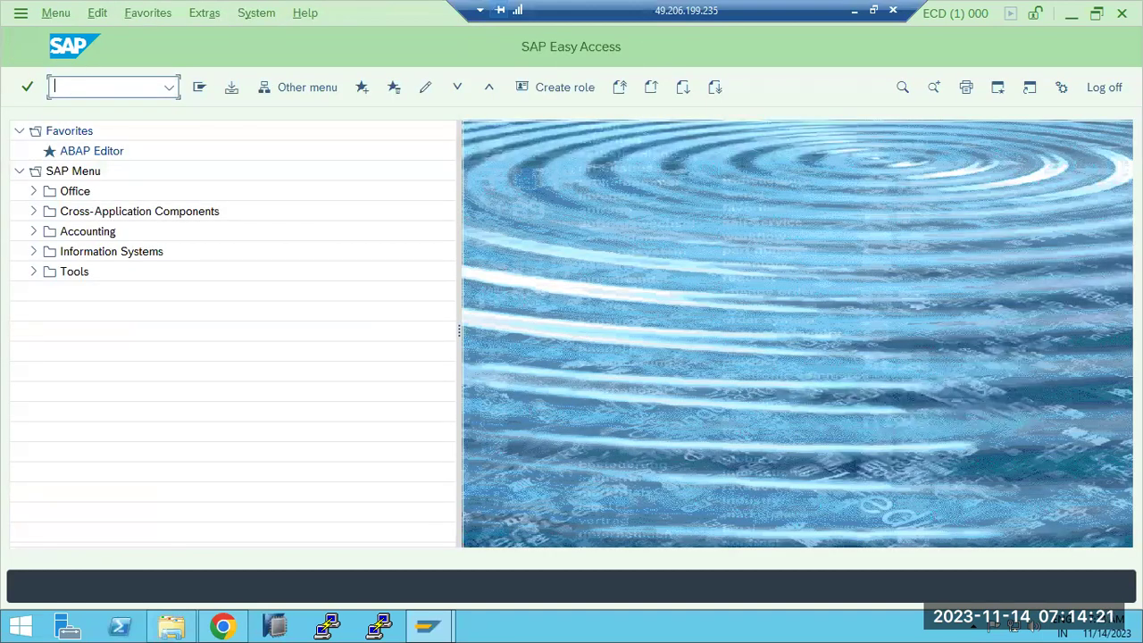
Step: In SM37, list RDDIMPDP jobs for all users (*) with the date range cleared
type("sm37")
key("Return")
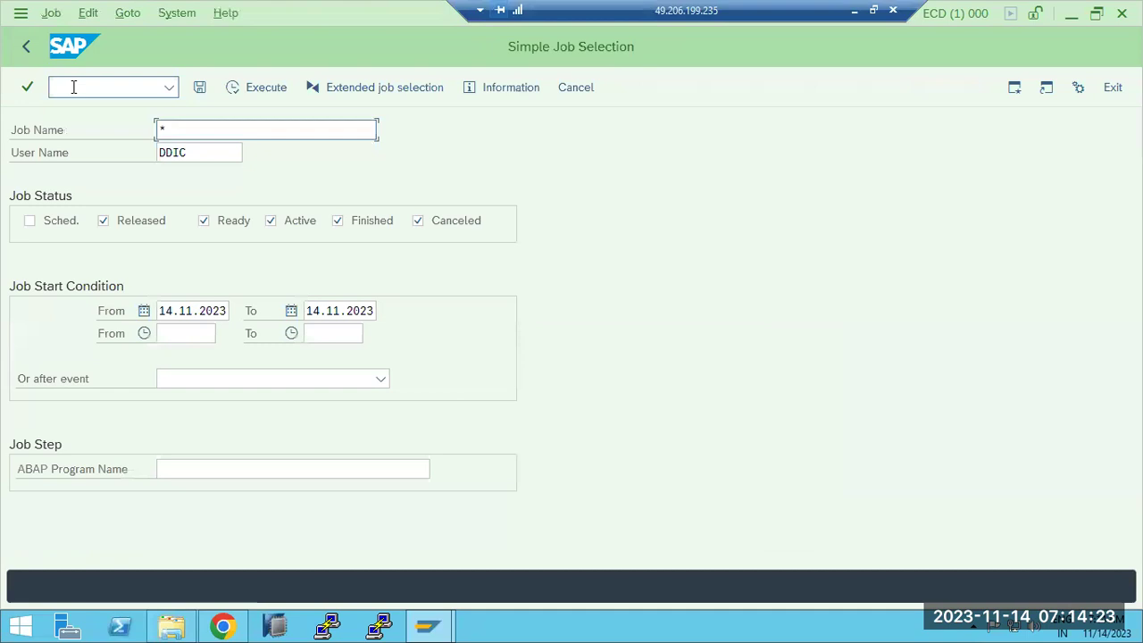
type("RD")
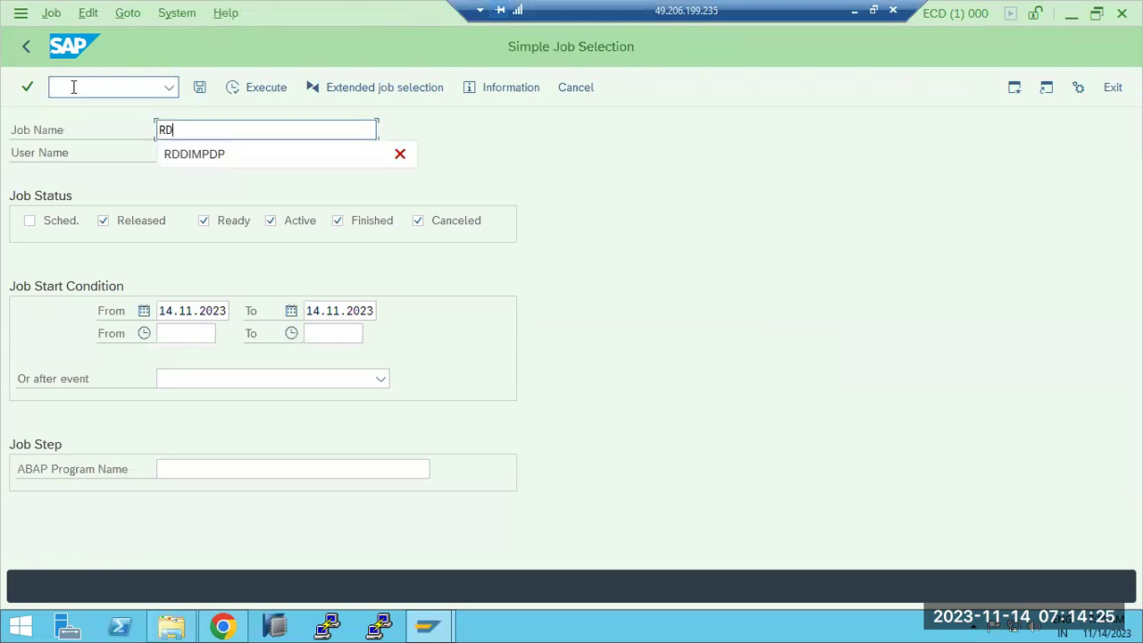
type("D")
left_click(194, 154)
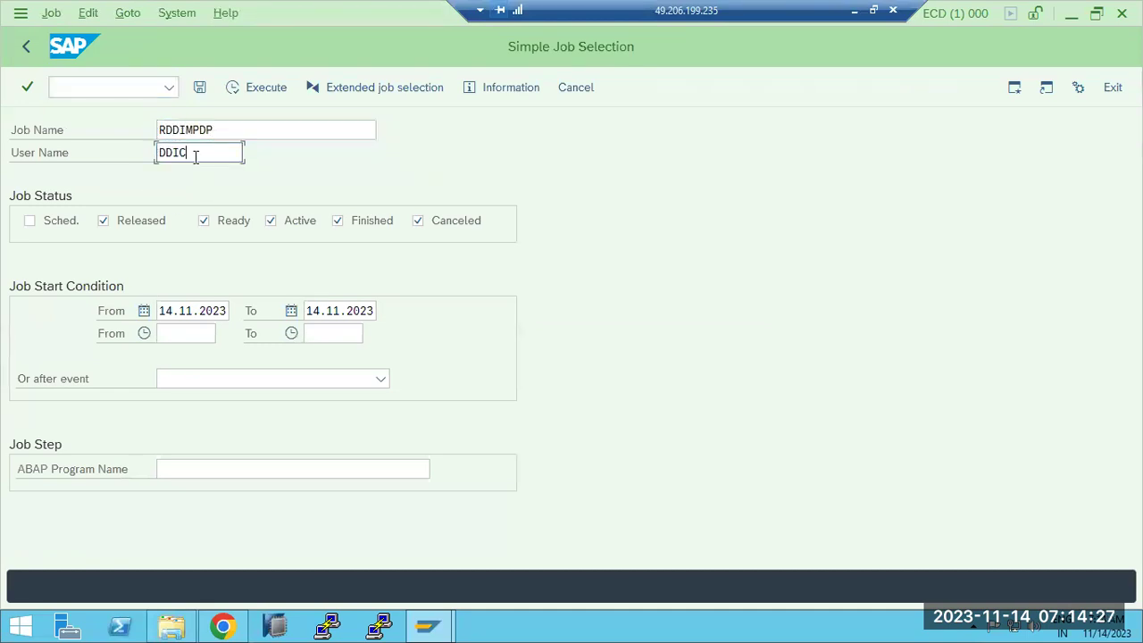
double_click(196, 156)
type("*")
left_click(192, 311)
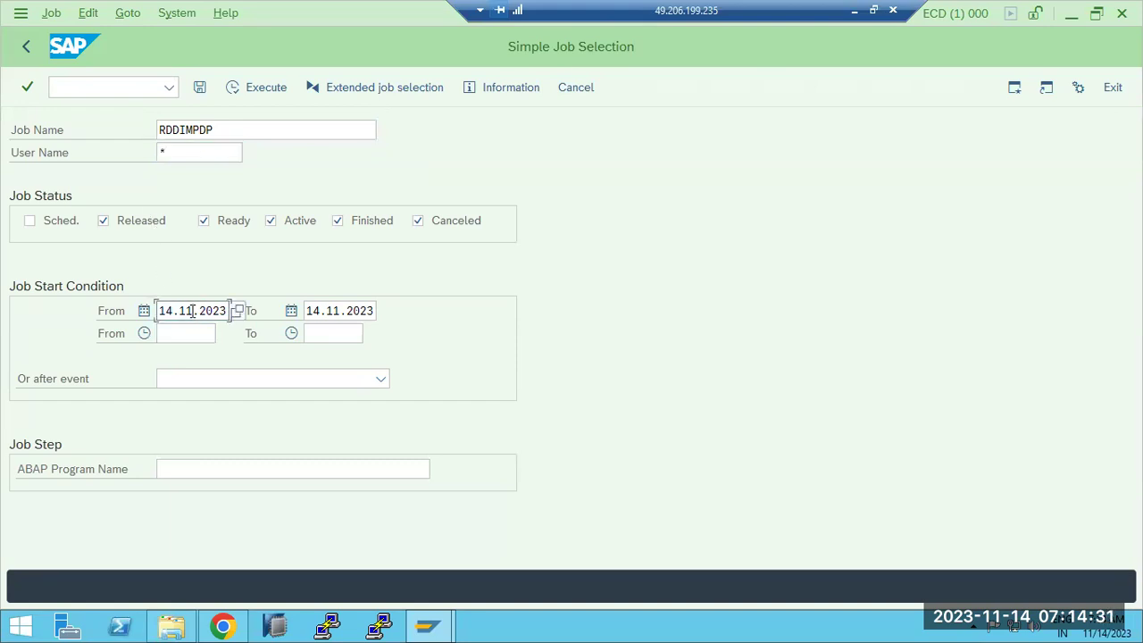
key("ctrl+a")
key("Delete")
key("Tab")
key("ctrl+a")
key("Delete")
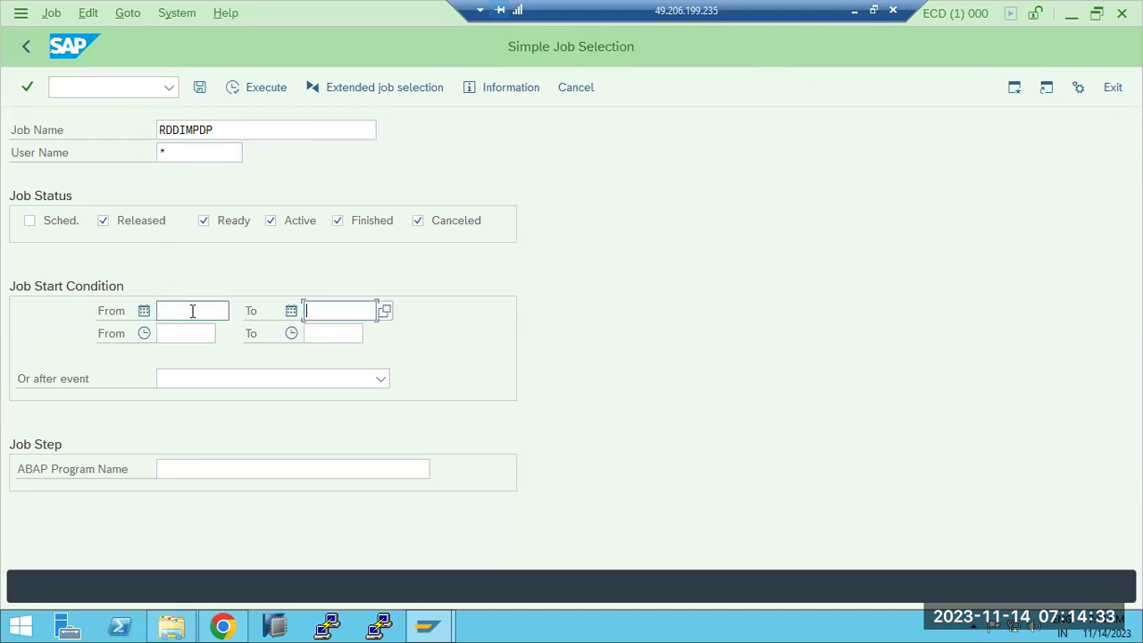
left_click(260, 87)
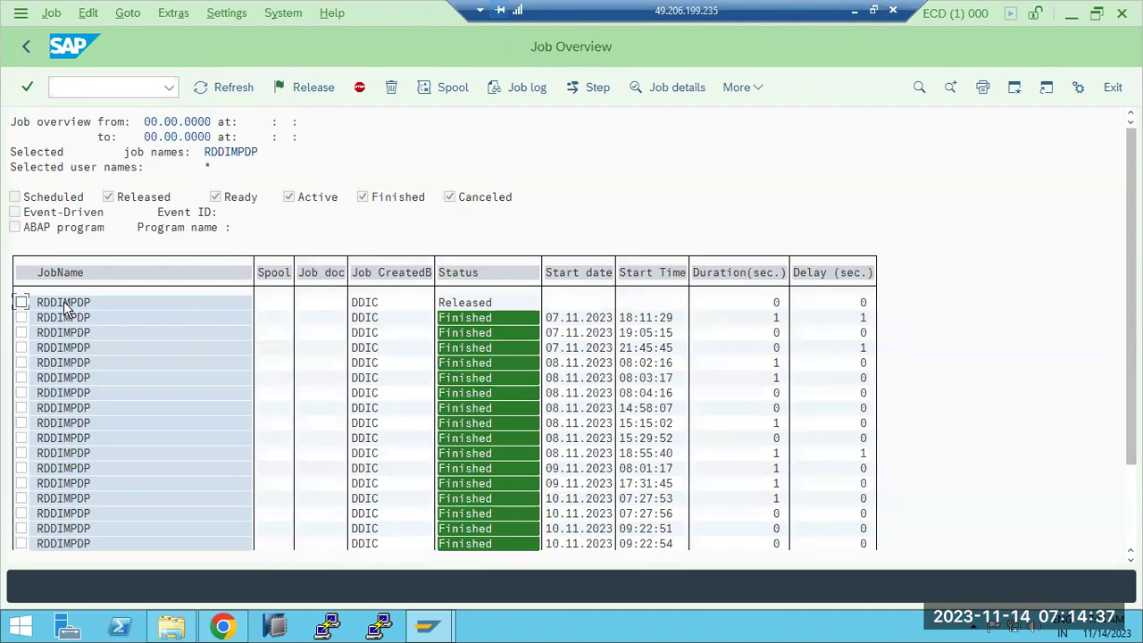
Step: Open the released RDDIMPDP job and check its trigger event SAP_TRIGGER_RDDIMPDP
double_click(63, 300)
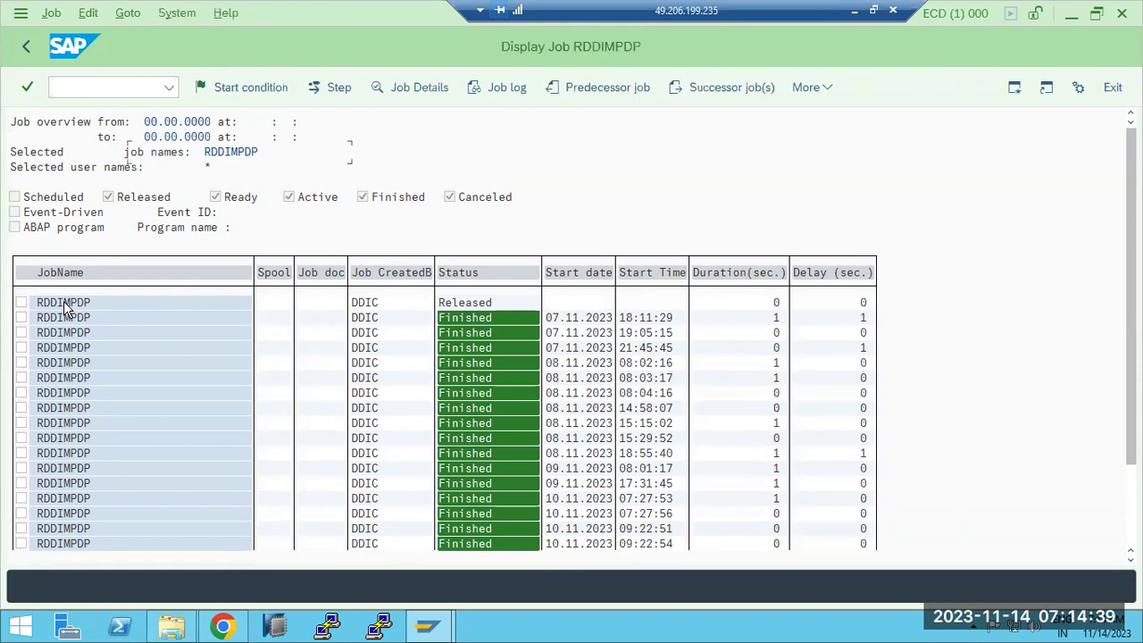
left_click_drag(273, 324, 82, 325)
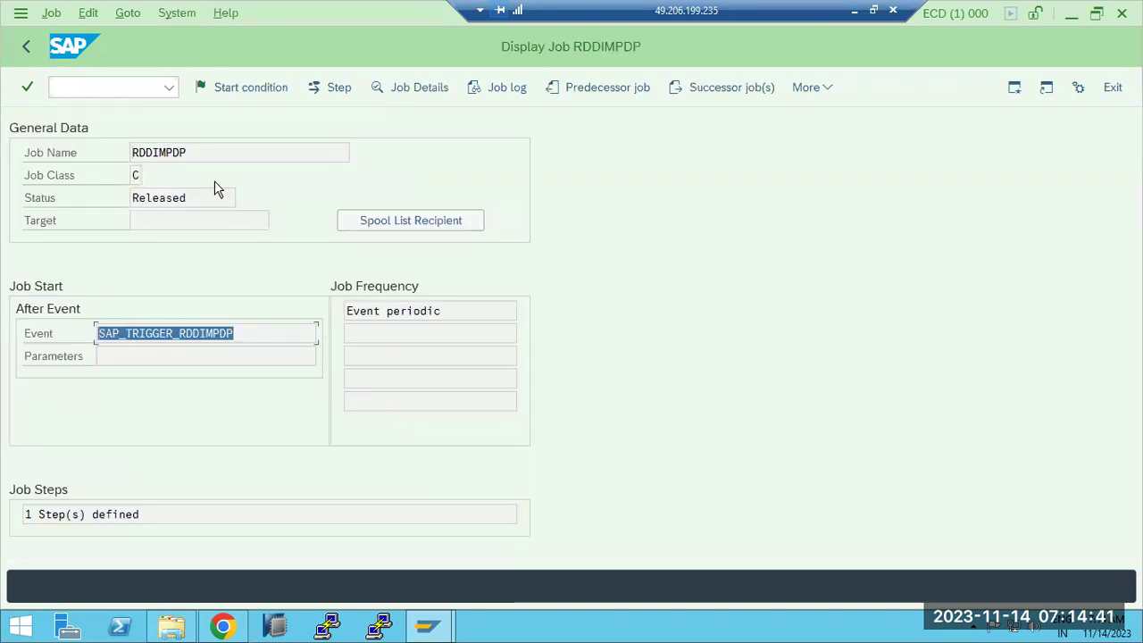
left_click(24, 47)
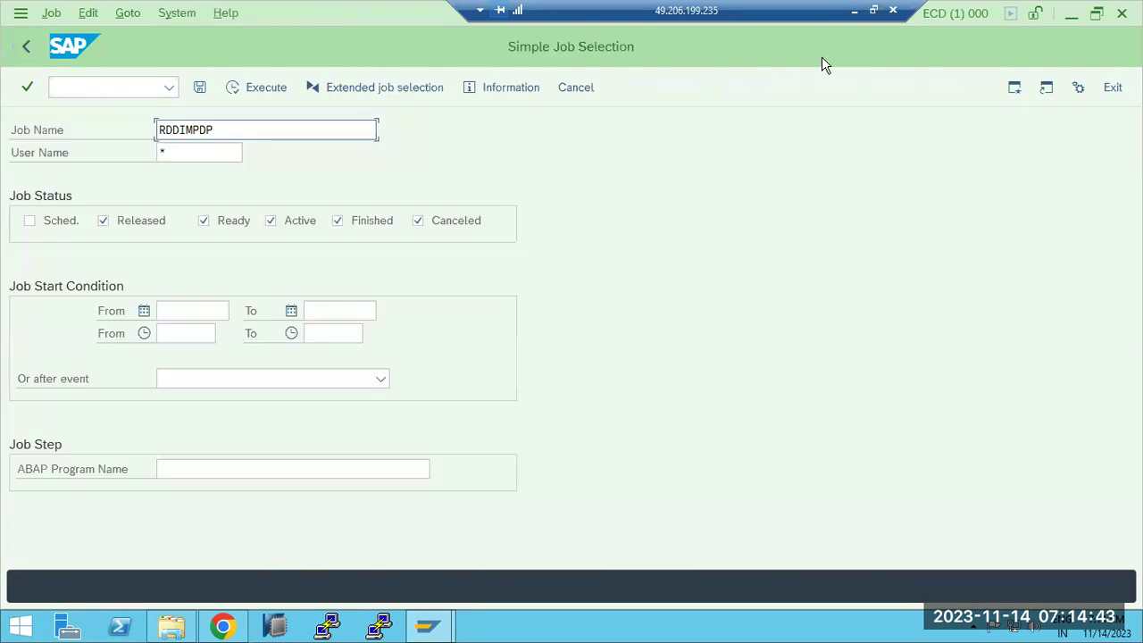
left_click(853, 11)
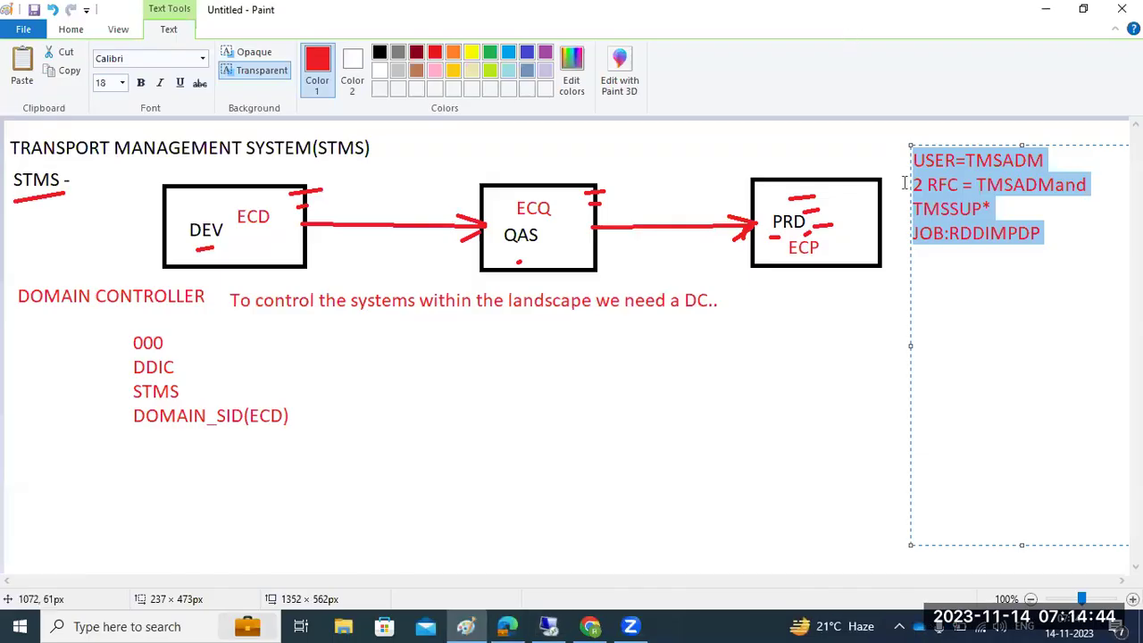
Step: Point out the RFC user and USER=TMSADM lines in the red notes, then commit them to the canvas
left_click(951, 233)
left_click_drag(933, 186, 1006, 212)
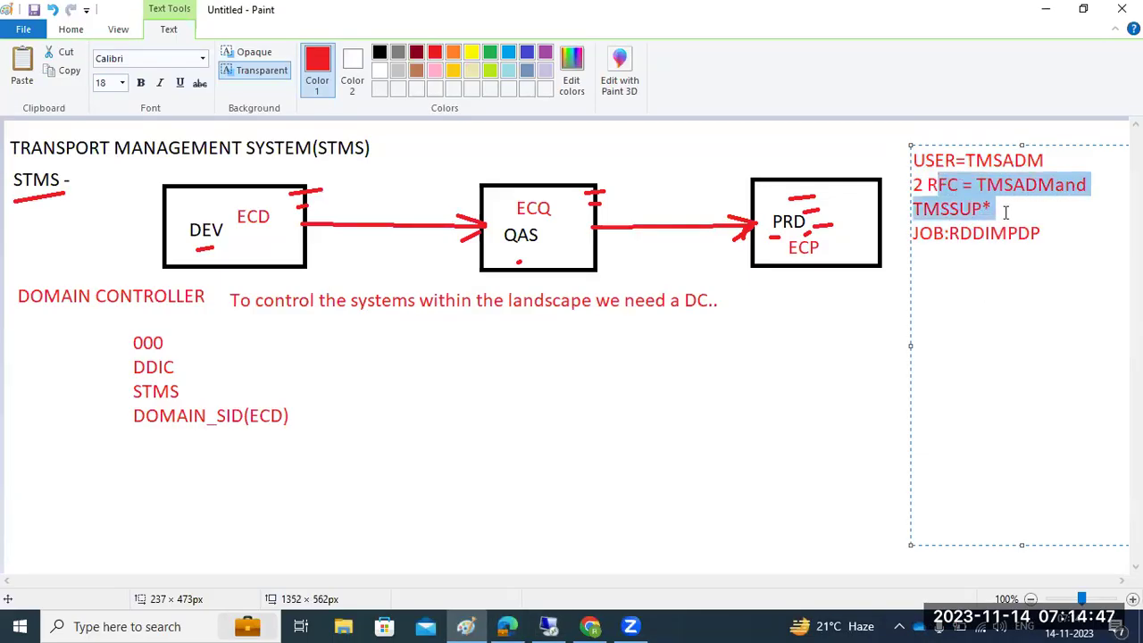
left_click_drag(925, 161, 1062, 163)
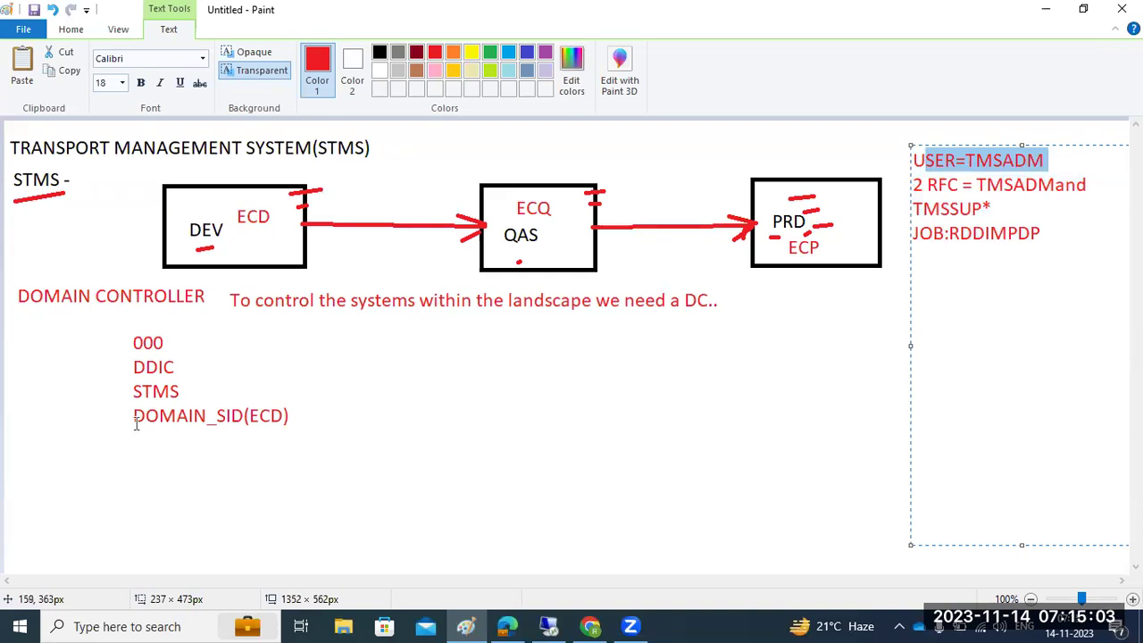
left_click(134, 474)
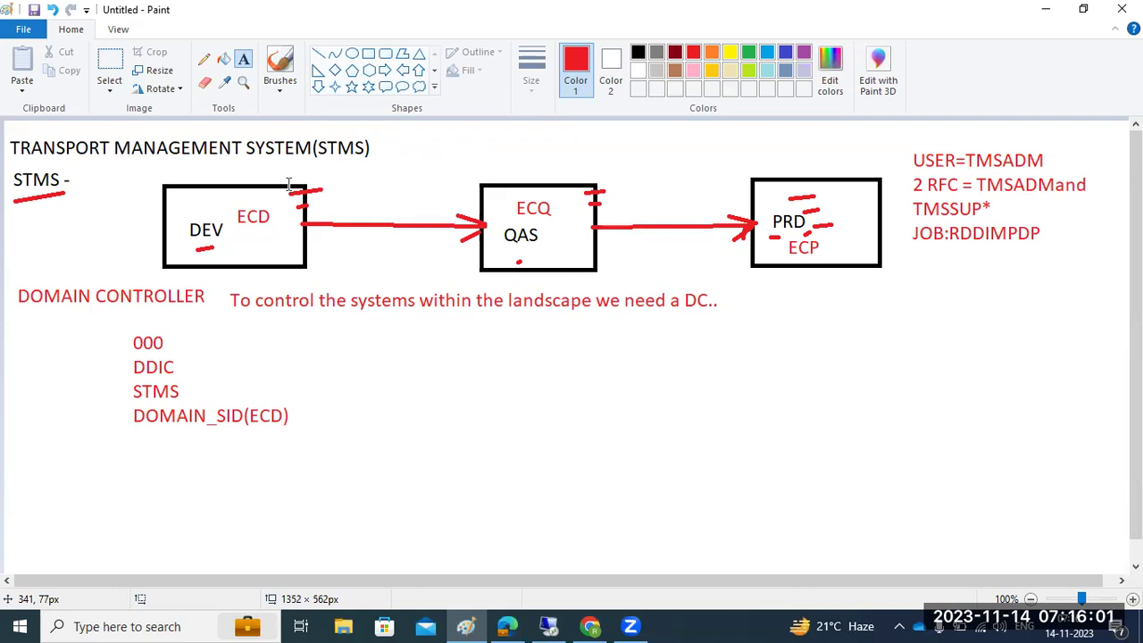
Step: Add a text box below the diagram centre listing 000, DDIC, STMS, DOMAIN_ECD on separate lines
left_click_drag(446, 318, 657, 514)
type("000")
key("Return")
type("DDIC")
key("Return")
type("STMS")
key("Return")
type("DOMAIN_ECD")
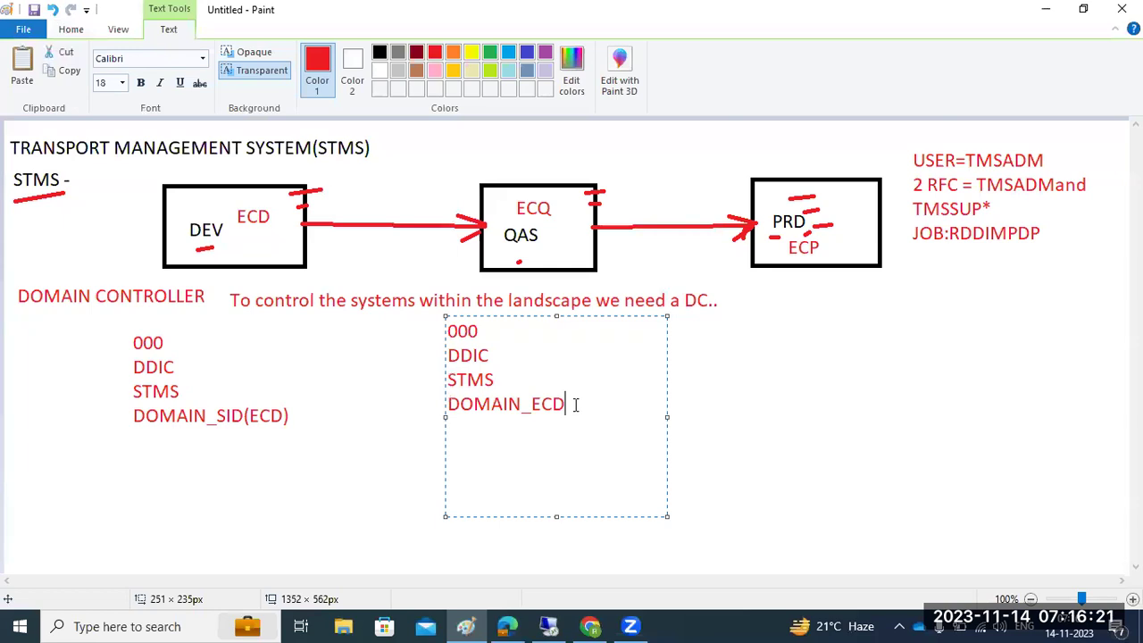
Step: Colour ECD green, commit the text, reset the colour to black, and return to SAP
left_click_drag(576, 405, 533, 403)
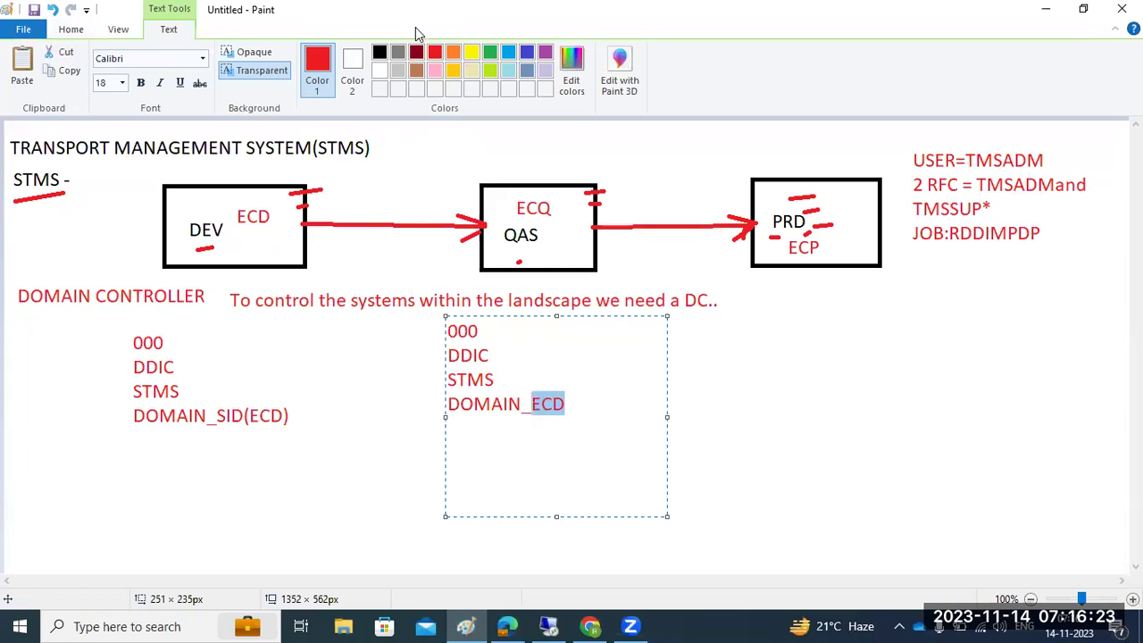
left_click(489, 52)
left_click(399, 417)
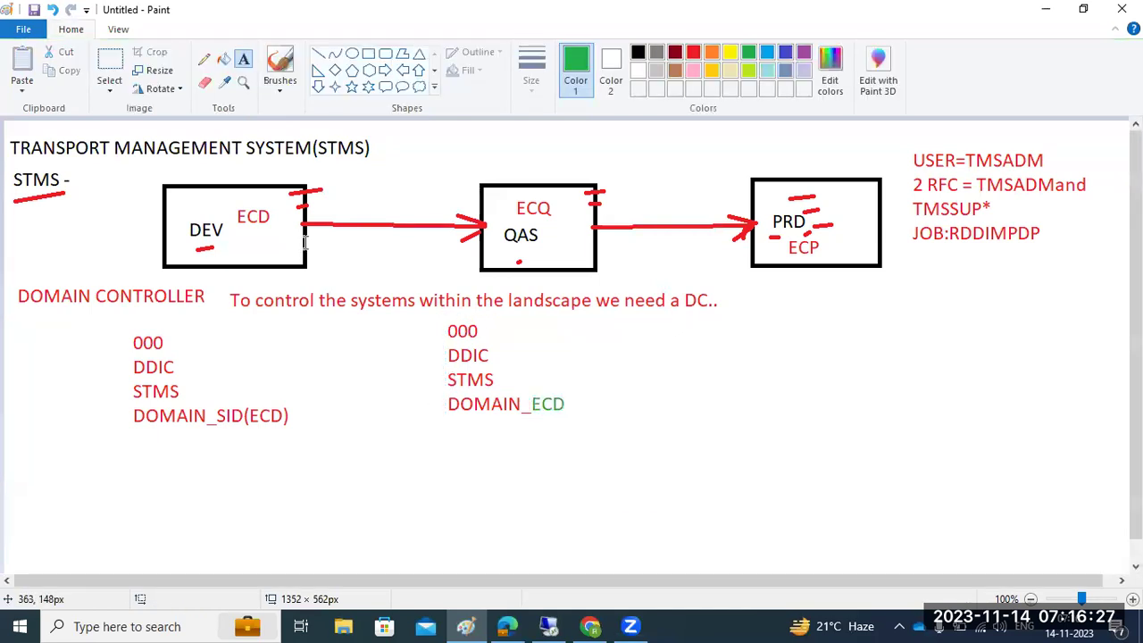
left_click(638, 52)
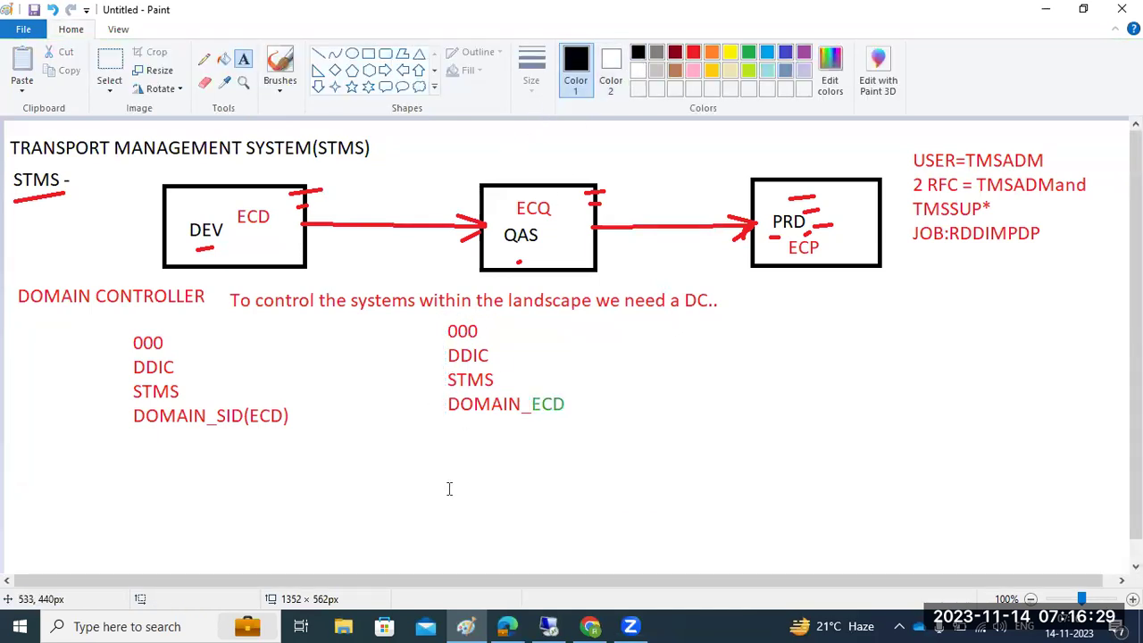
left_click(549, 626)
Step: Start the SAP ECQ connection from the SAP Logon window
mouse_move(418, 629)
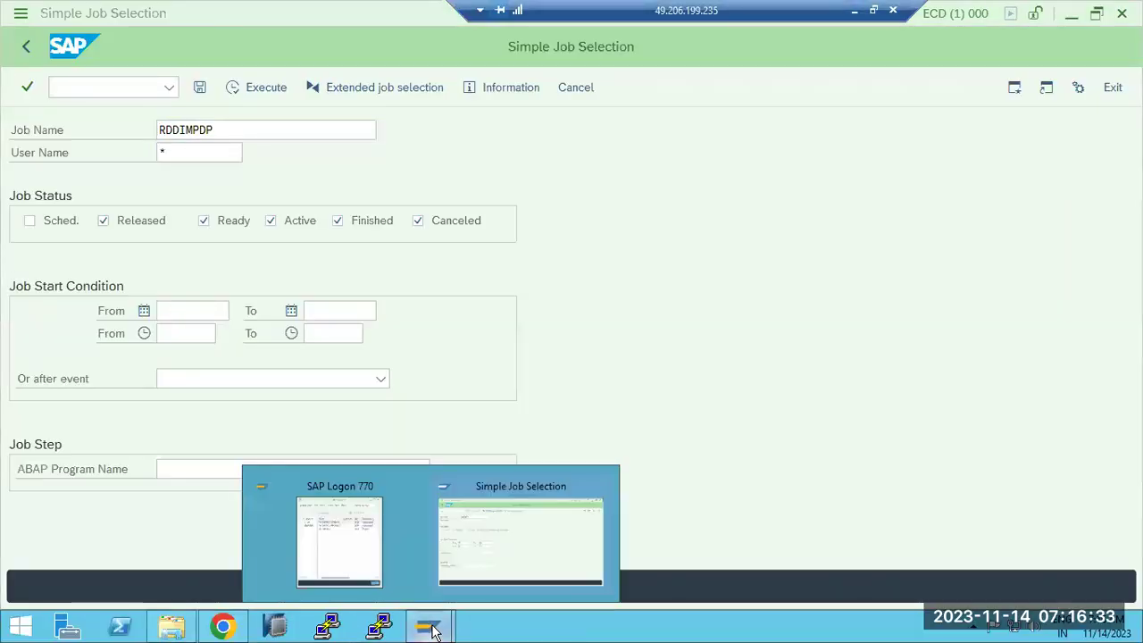
left_click(362, 565)
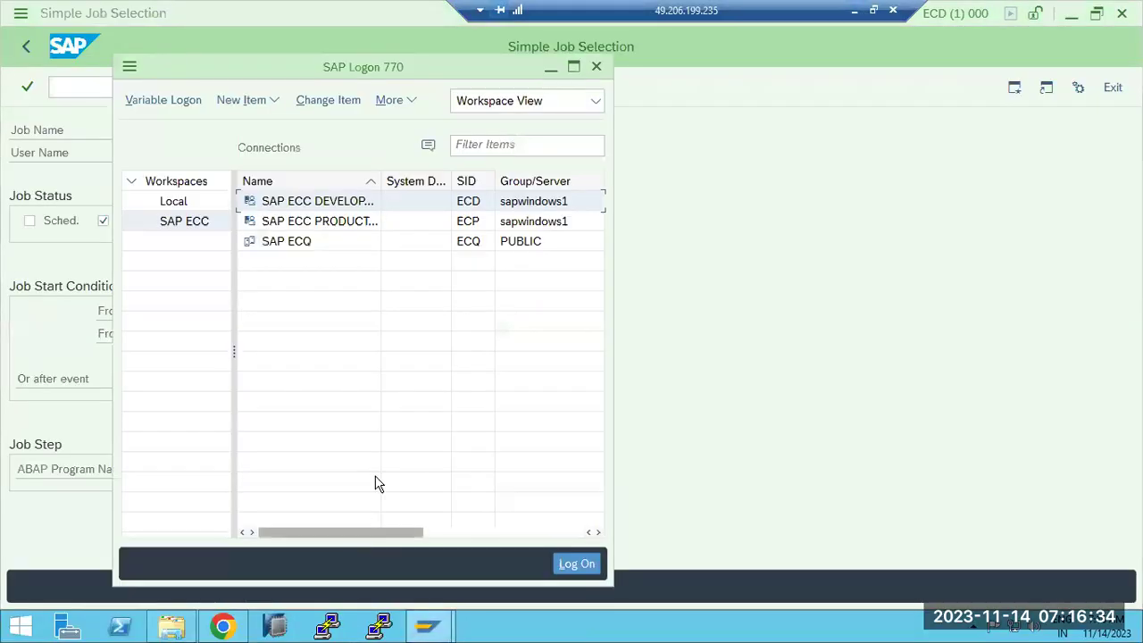
left_click(297, 247)
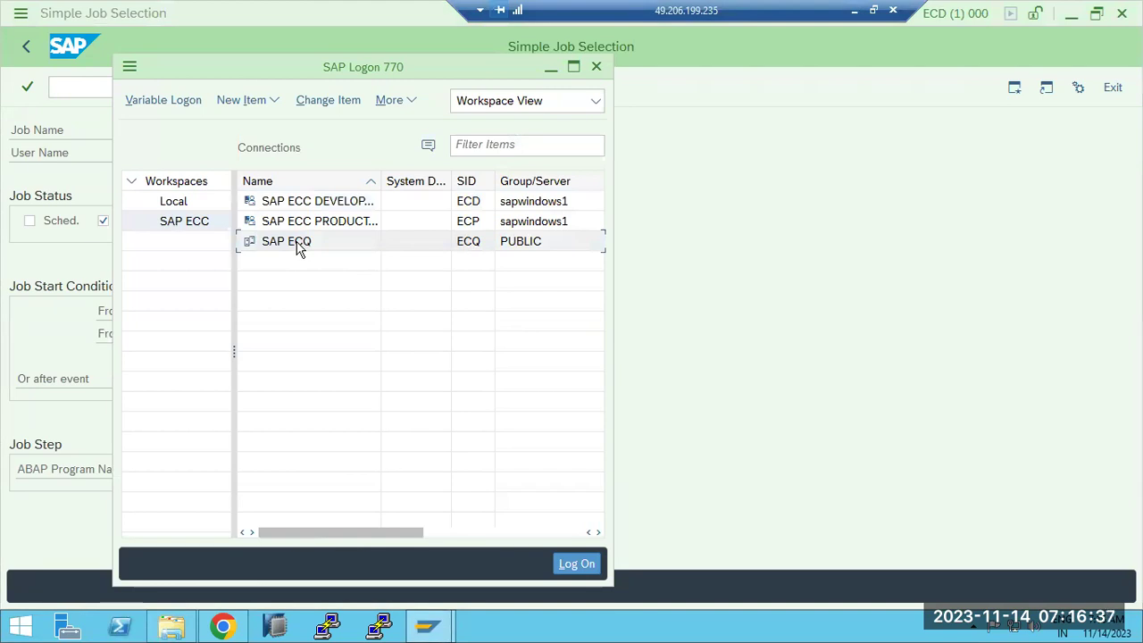
double_click(297, 248)
Step: Log on to ECQ client 000 as user DDIC and run transaction STMS
left_click(165, 129)
key("BackSpace")
key("BackSpace")
type("00")
key("Tab")
type("ddic")
key("Tab")
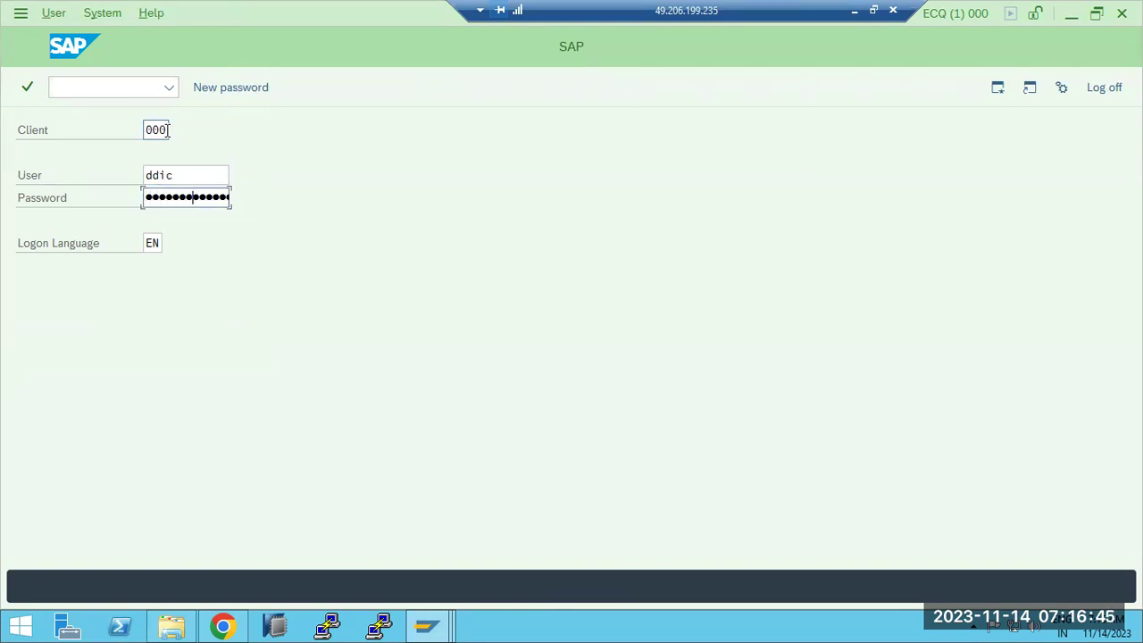
key("Return")
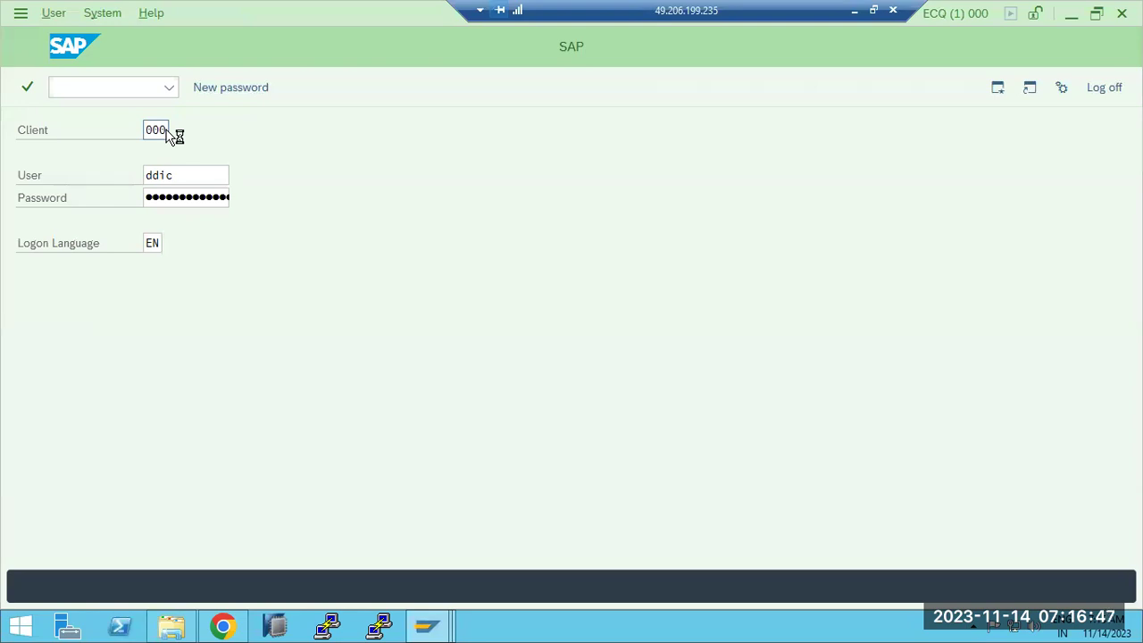
type("stms")
key("Return")
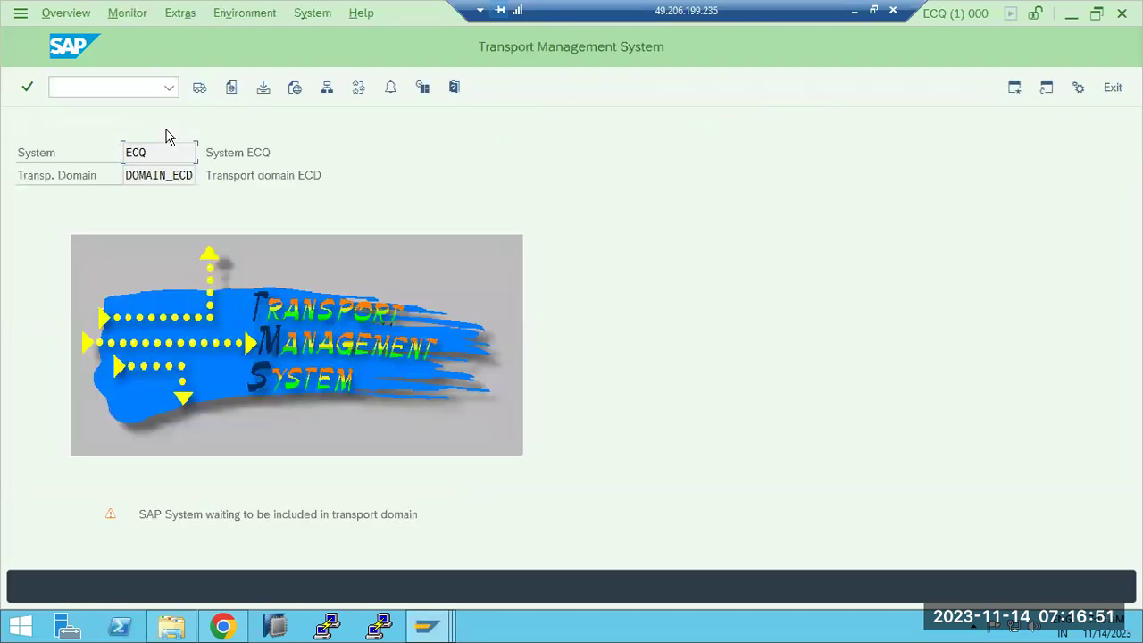
Step: Delete ECQ's TMS configuration via Extras, confirm, and cancel the new domain prompt
left_click(175, 14)
left_click(137, 16)
left_click(179, 12)
left_click(211, 92)
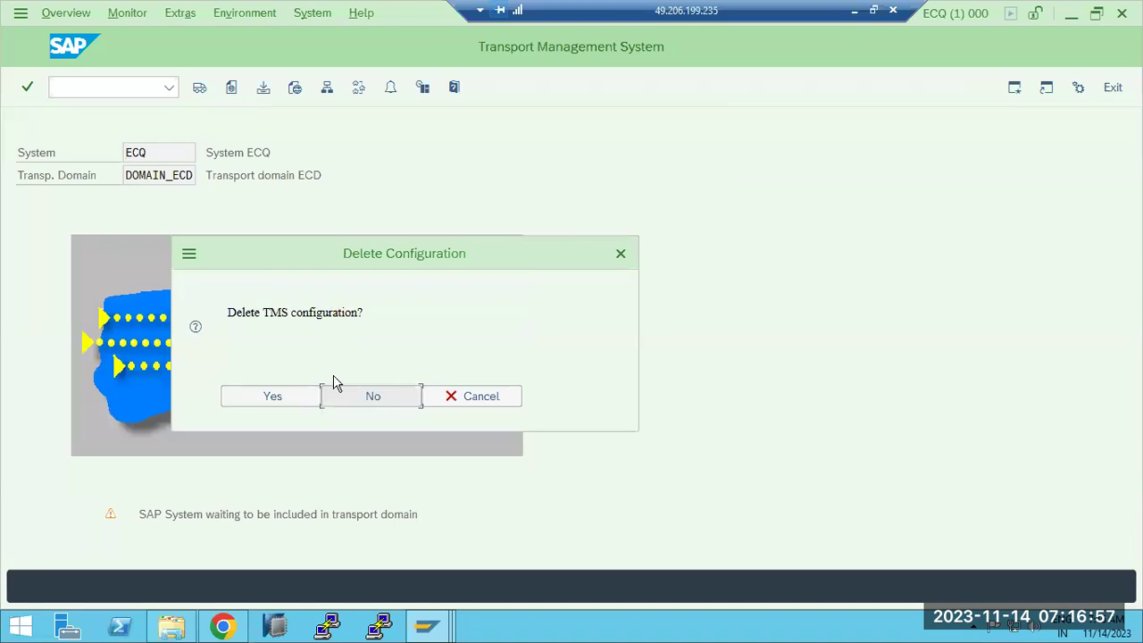
left_click(288, 399)
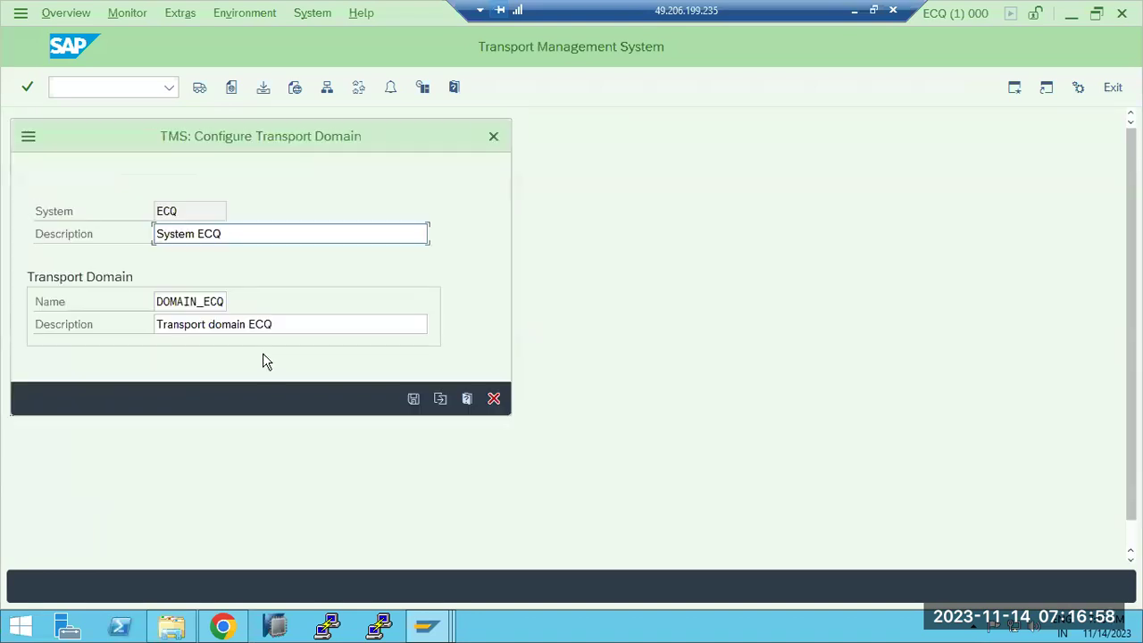
left_click(493, 398)
Step: Rerun /nSTMS and choose to include ECQ in an existing transport domain
left_click(80, 86)
type("/nstms")
key("Return")
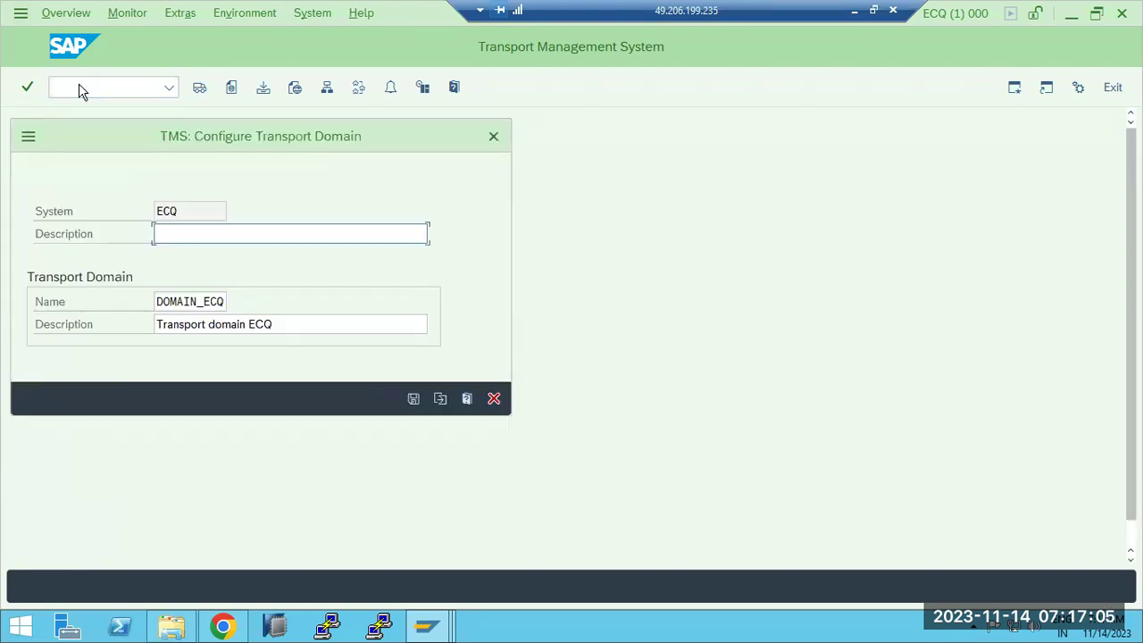
left_click(440, 399)
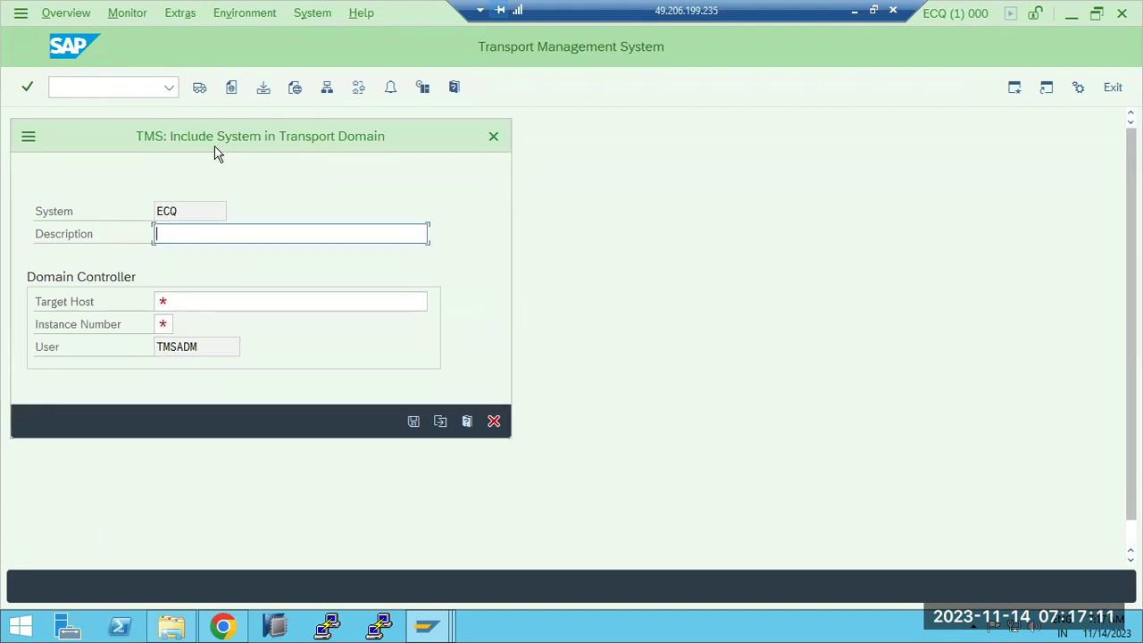
Step: Enter description ECQ and target host sapwindows1 for the domain controller
left_click_drag(321, 139, 488, 140)
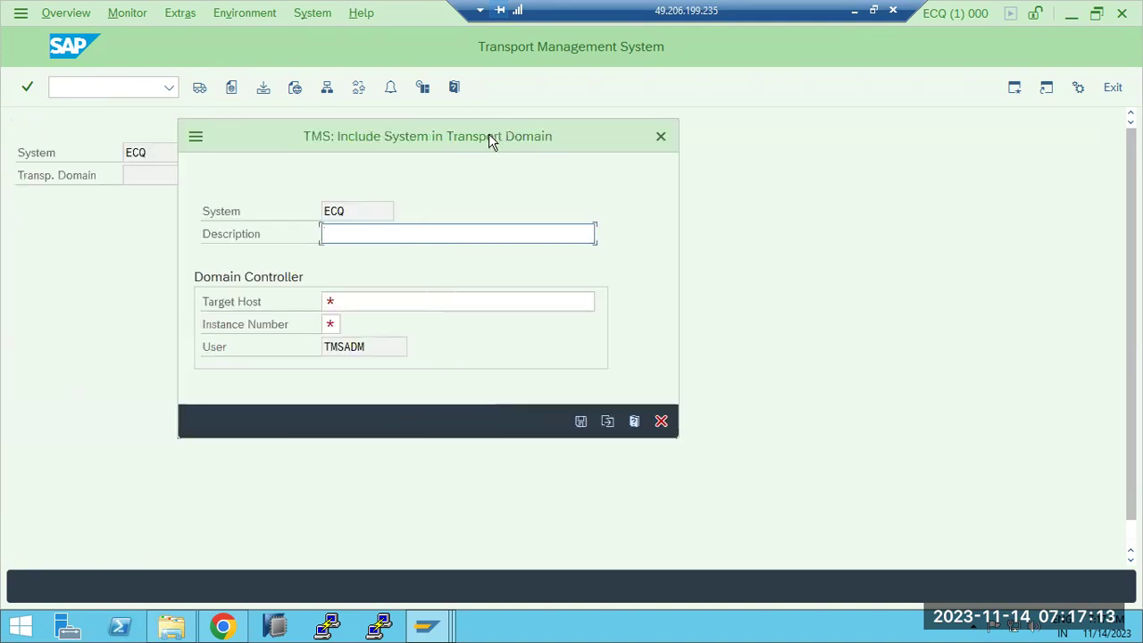
type("ECQ")
left_click(350, 301)
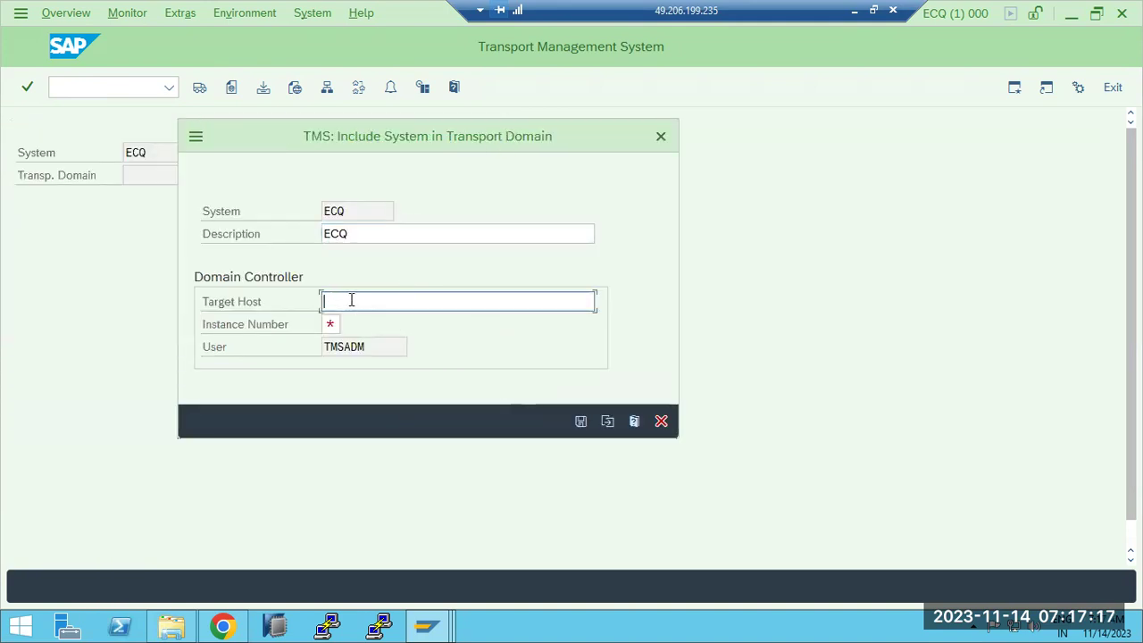
type("sapwindows1")
Step: Check the instance number in SAP Logon, enter instance 30, and save the controller details
left_click(331, 326)
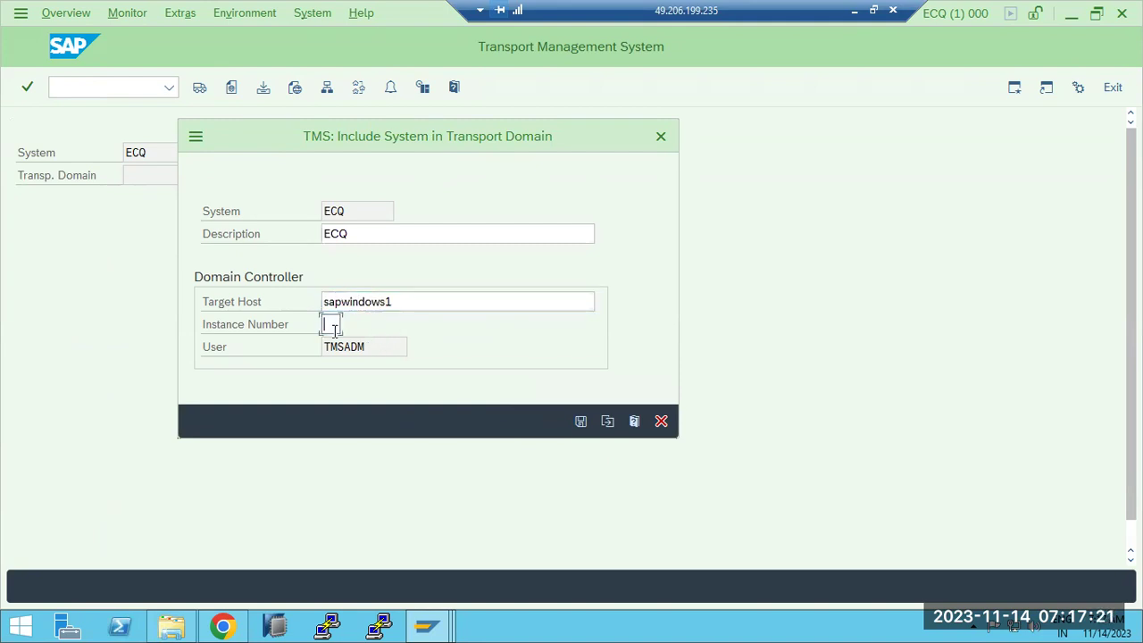
mouse_move(426, 625)
left_click(280, 548)
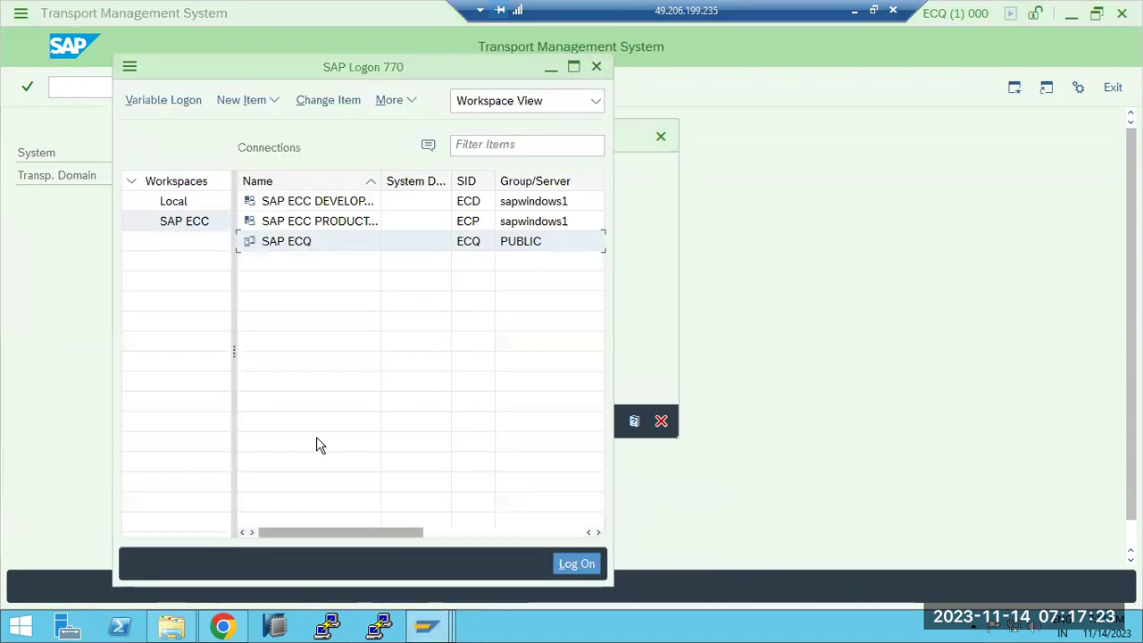
left_click(408, 334)
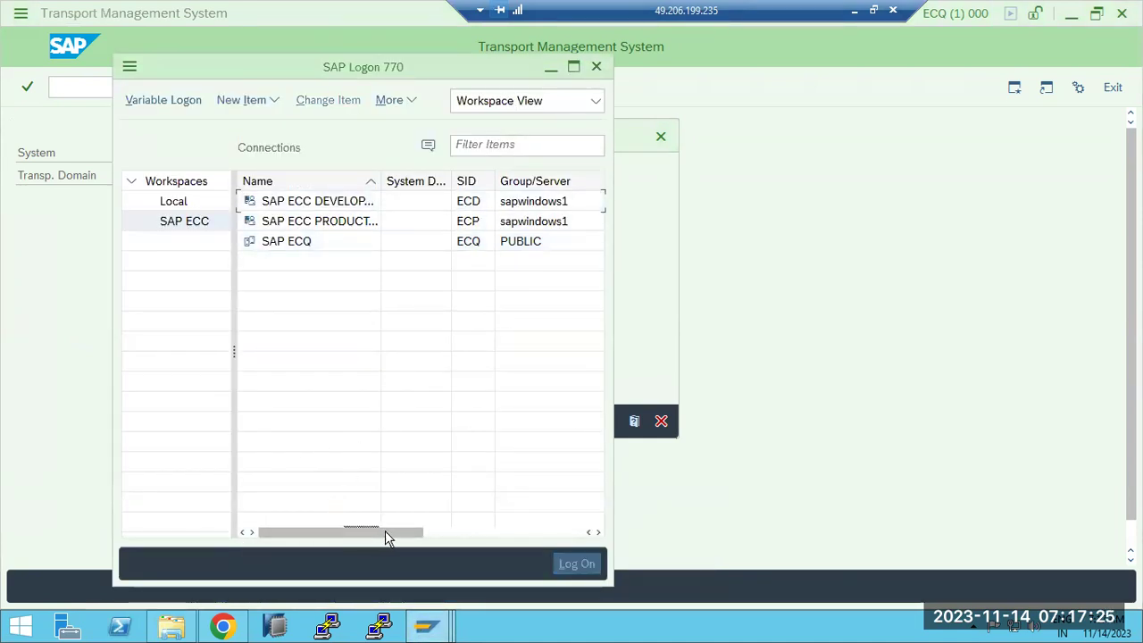
left_click(492, 532)
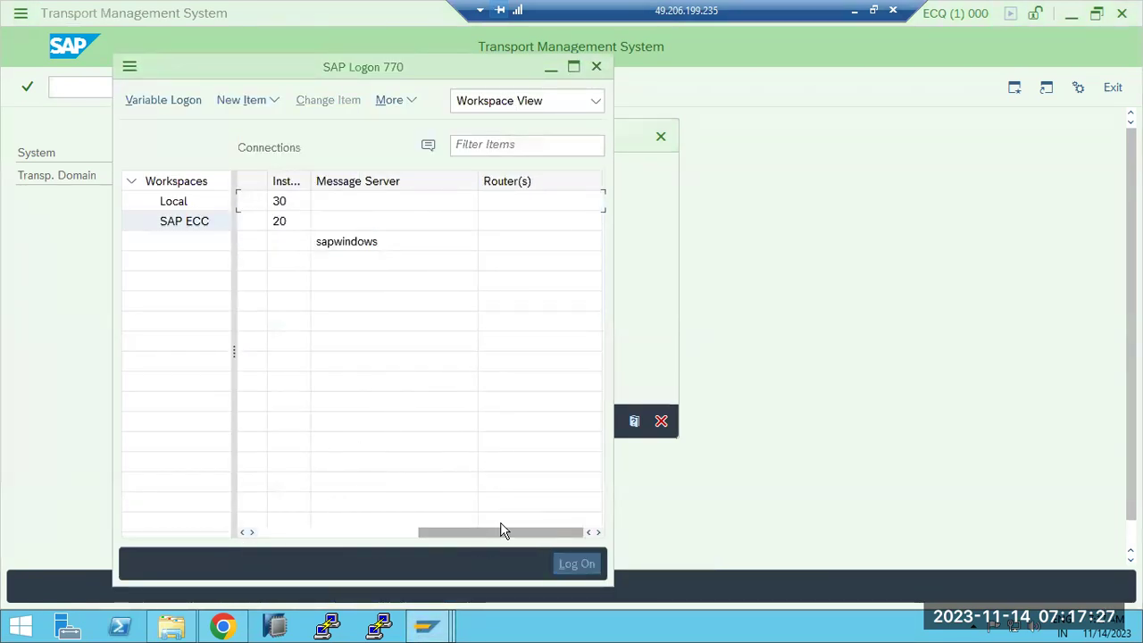
left_click(655, 316)
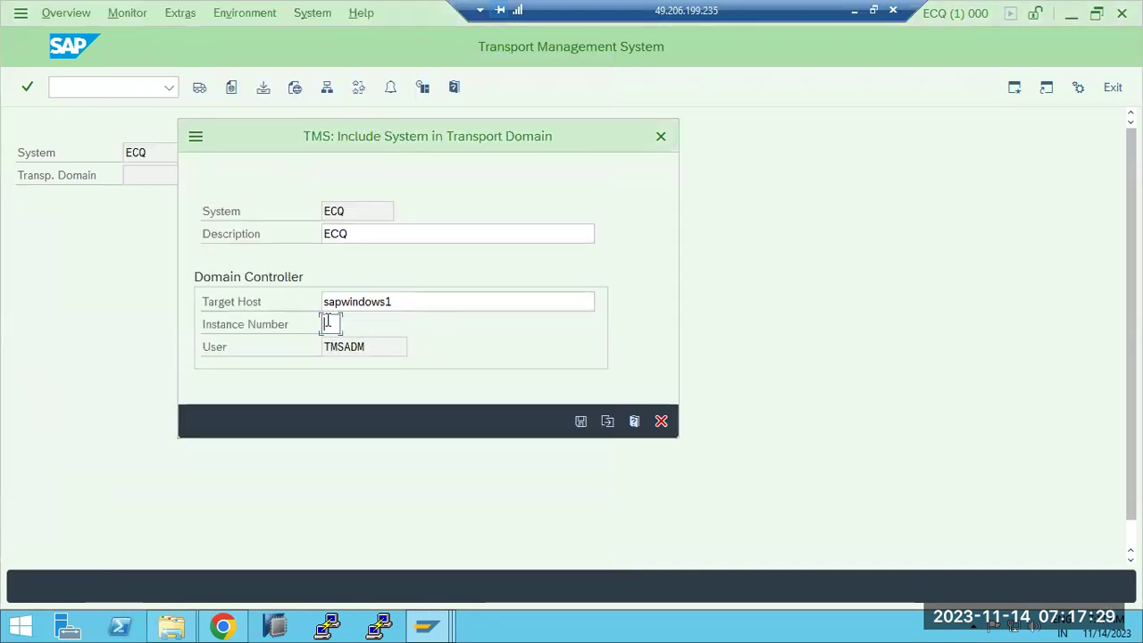
type("30")
left_click(580, 420)
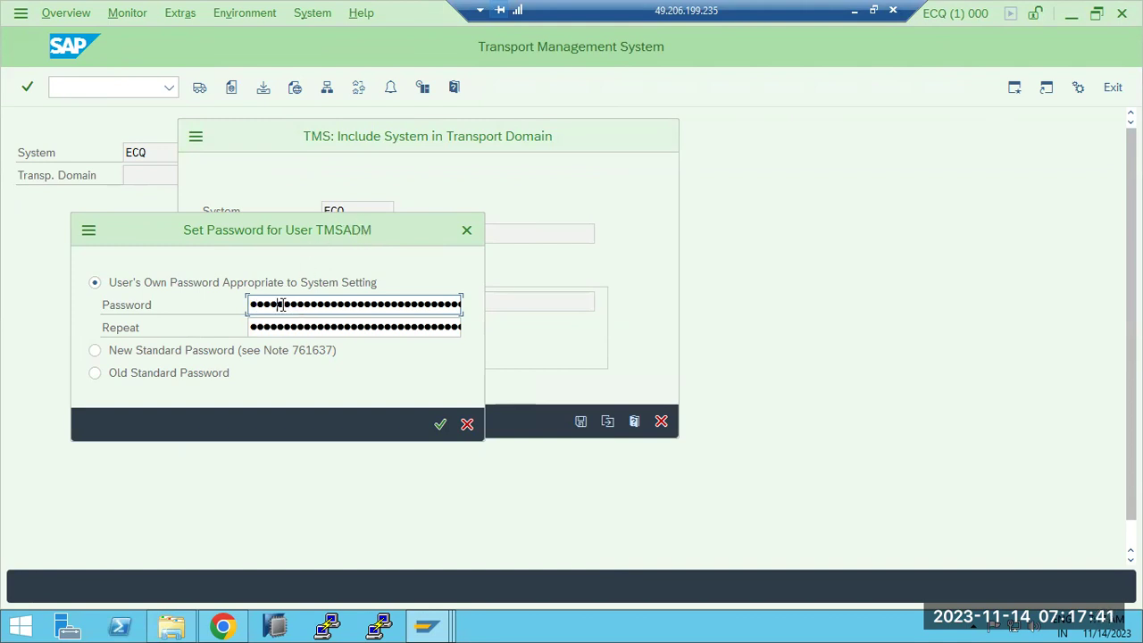
Step: Repeat the TMSADM password and confirm it
key("Tab")
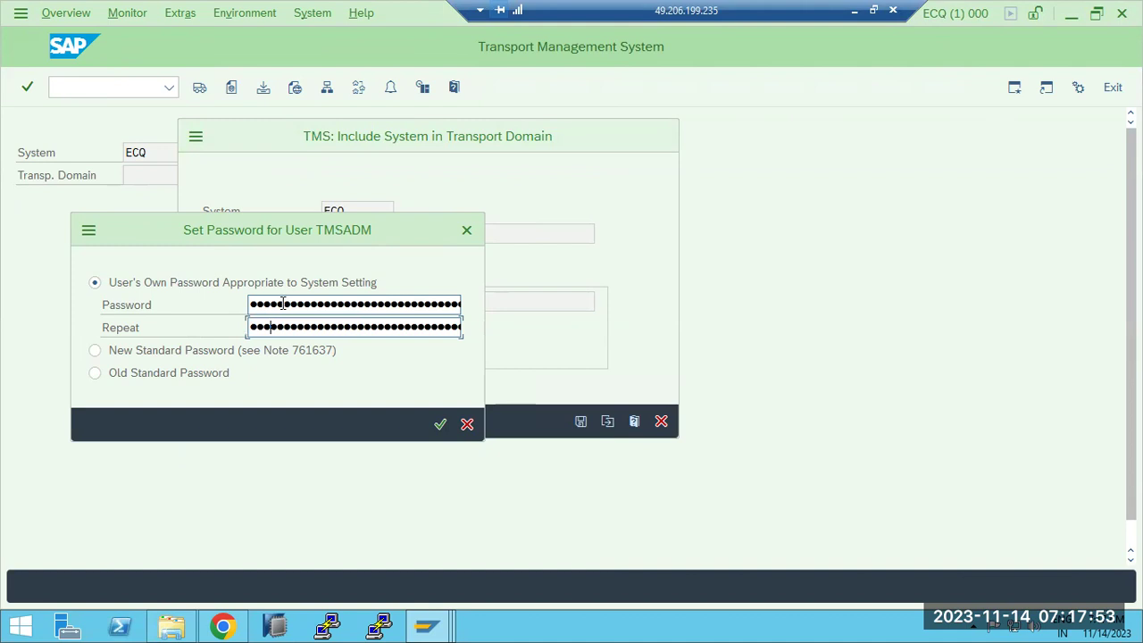
type("**")
key("Return")
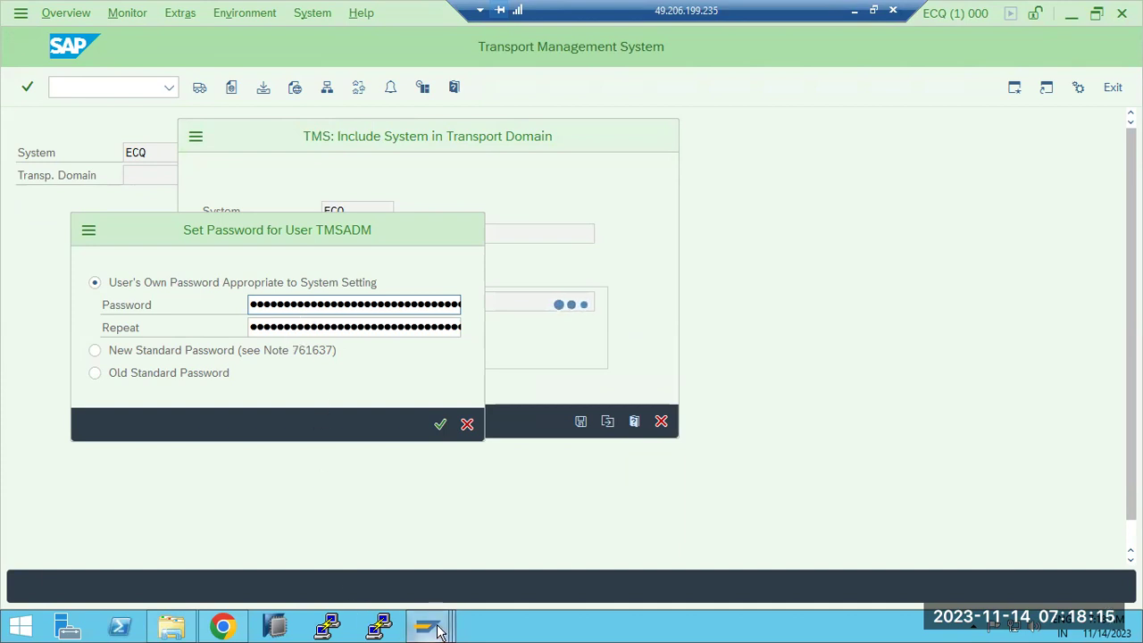
Step: Inspect the RFC error for TMSADM@CONTROLLER, then close the error and domain dialog
mouse_move(437, 630)
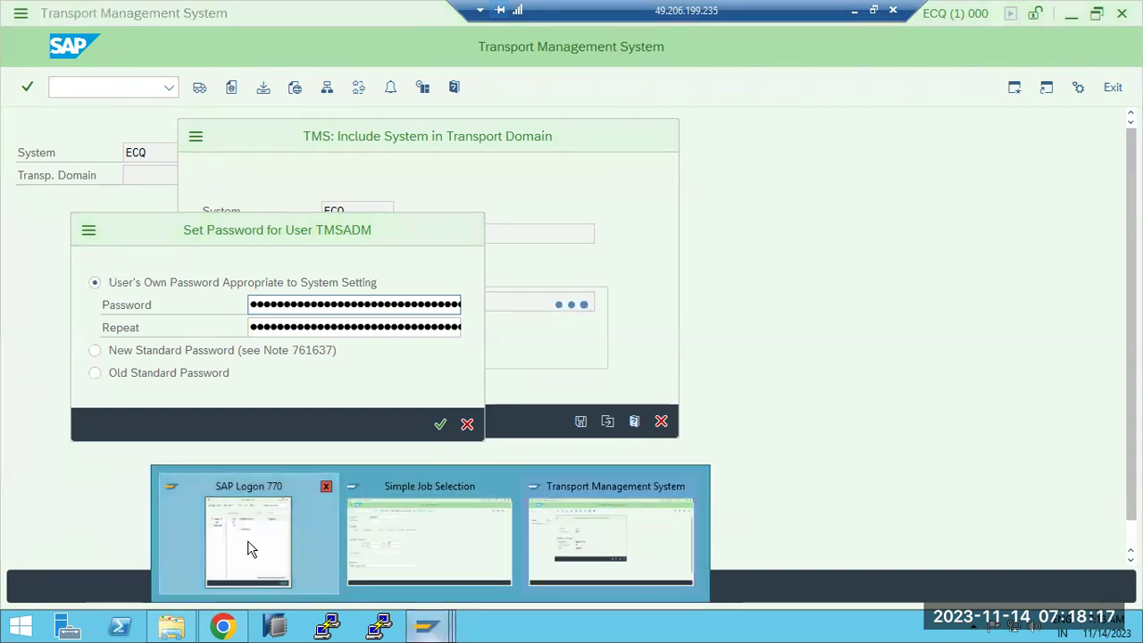
left_click(248, 543)
left_click(80, 369)
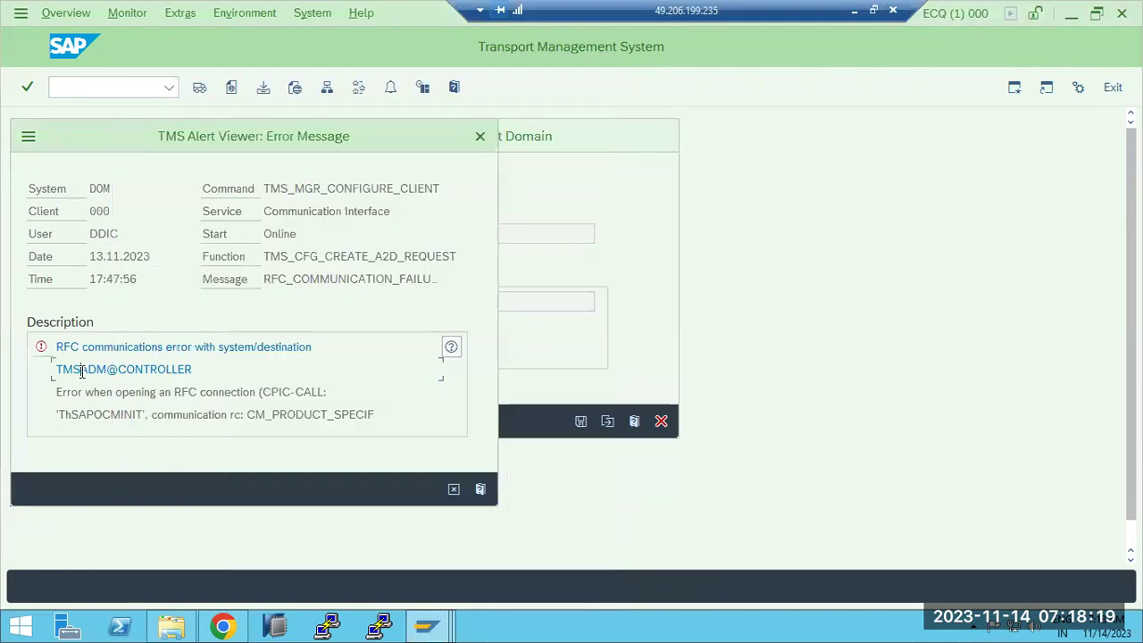
left_click_drag(91, 372, 143, 370)
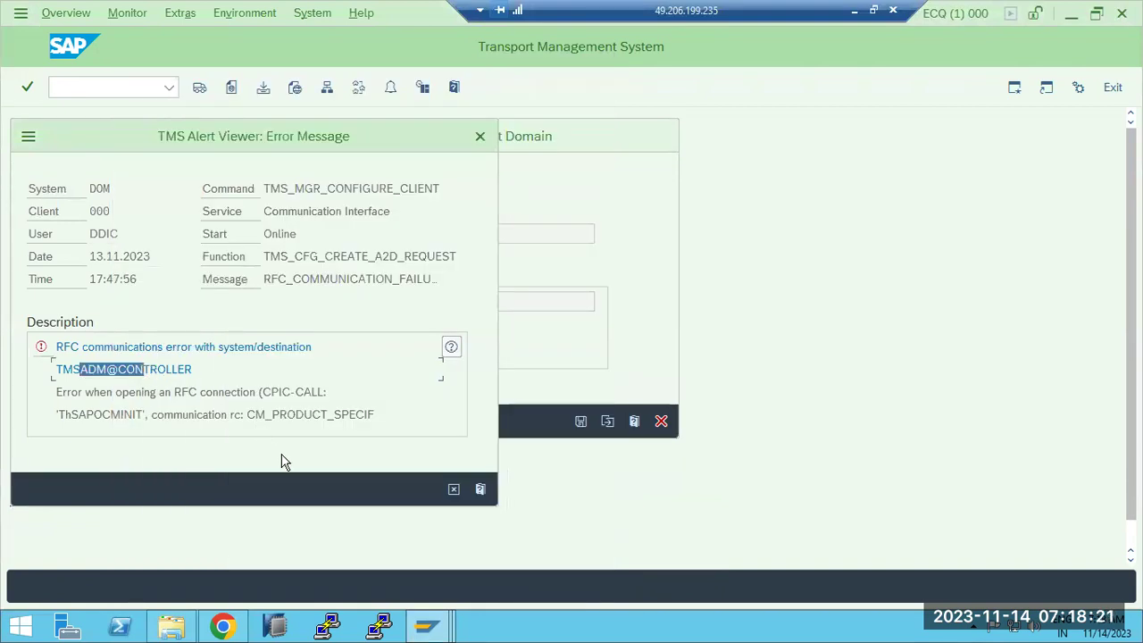
left_click(452, 489)
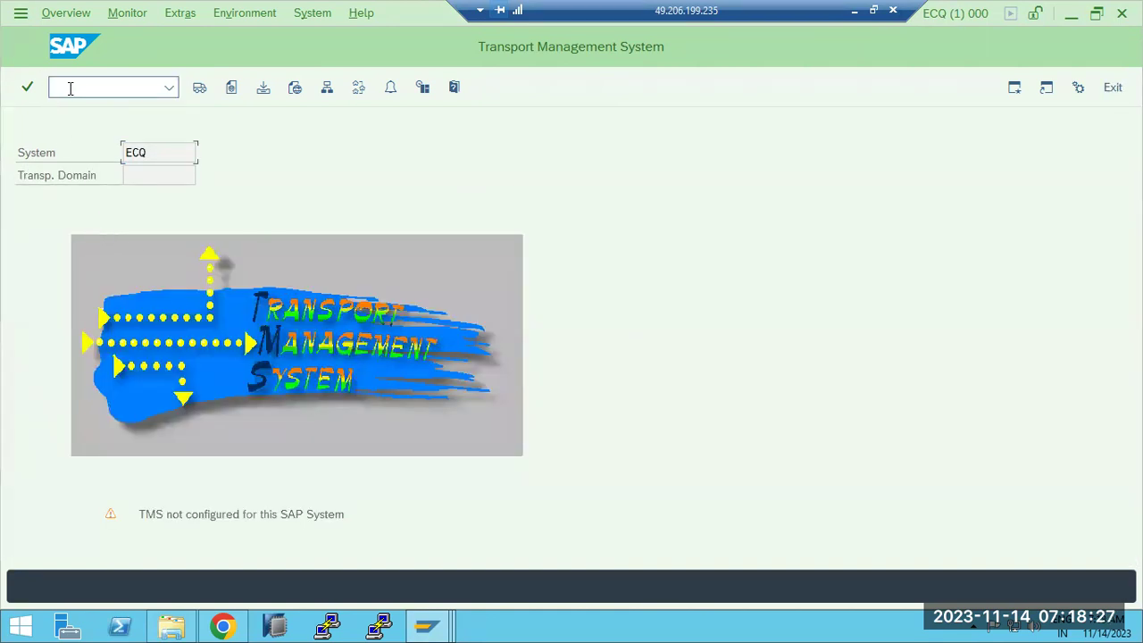
Step: Rerun /nstms, select the proposed DOMAIN_ECQ name, and minimize the remote session
type("/nstms")
key("Return")
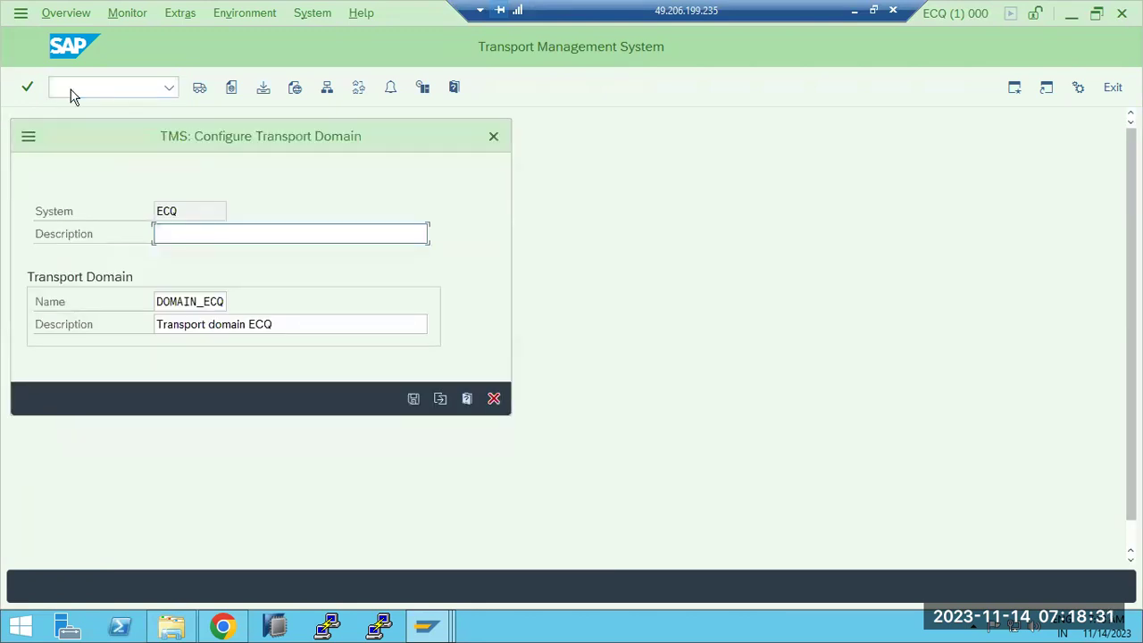
left_click(166, 302)
left_click_drag(181, 302, 221, 302)
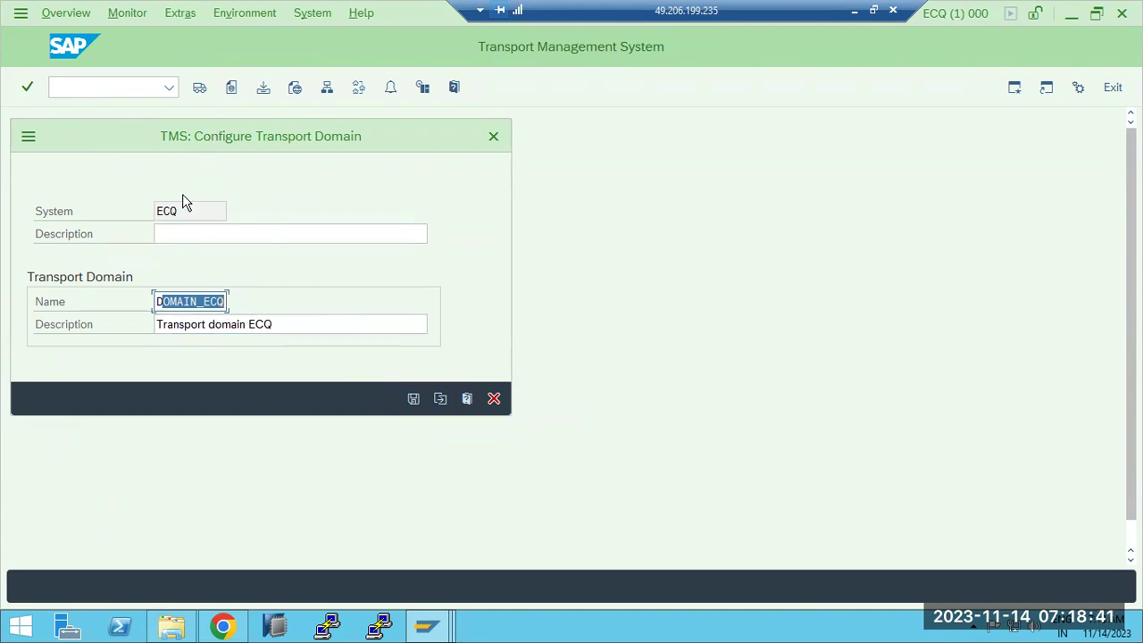
left_click(853, 12)
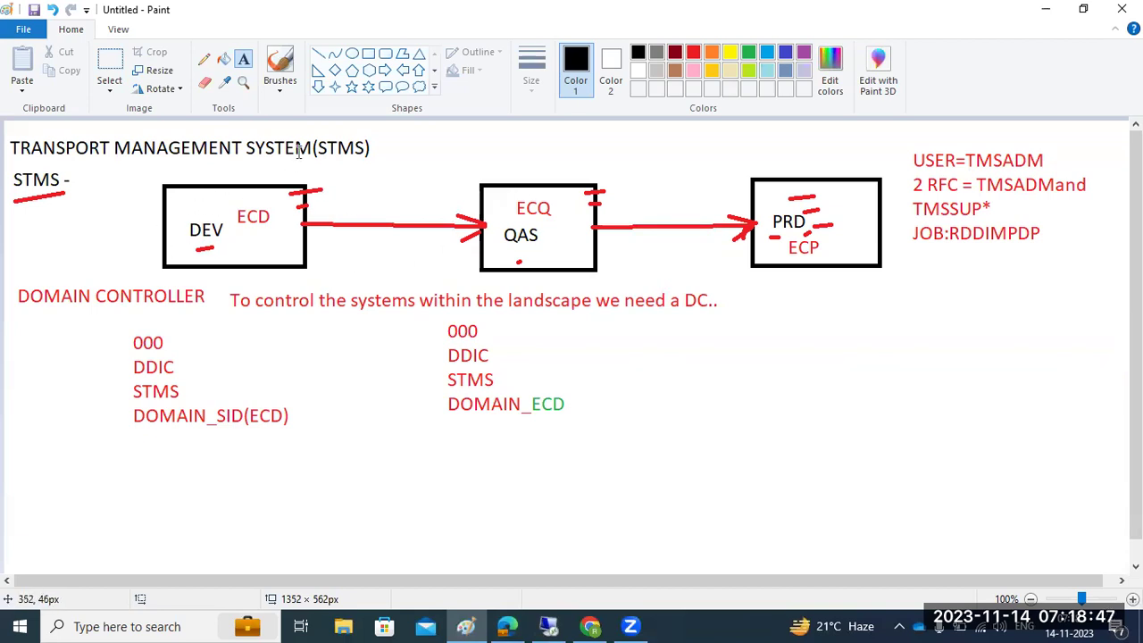
Step: Cross out the DEV→QAS arrow with a line, undo it, and return to SAP
left_click(318, 54)
mouse_move(428, 208)
left_mouse_down()
mouse_move(404, 240)
mouse_move(441, 243)
left_mouse_up()
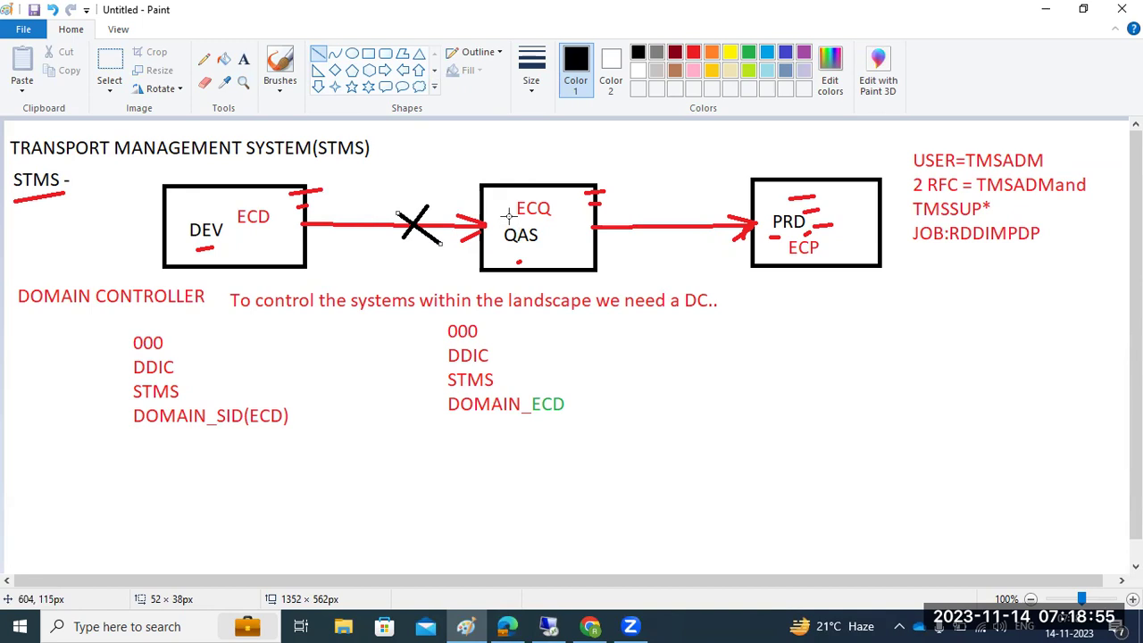
key("ctrl+z")
key("ctrl+z")
left_click(538, 628)
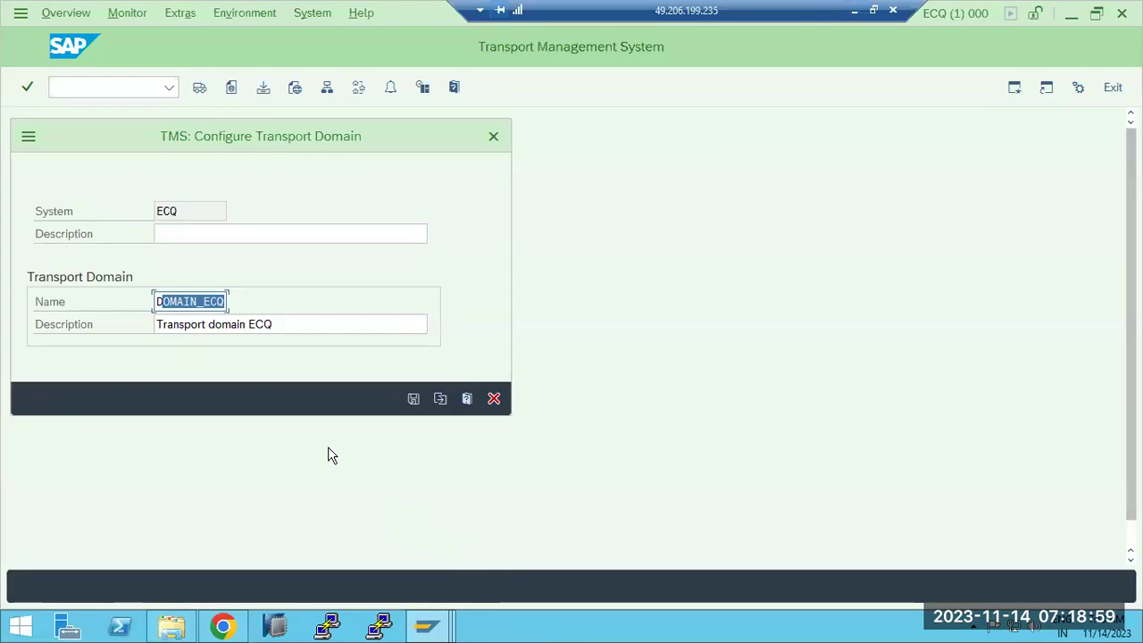
Step: Start including ECQ with target host sapwindows1, then cancel the inclusion dialog
left_click(440, 399)
left_click(163, 300)
type("sapwindows1")
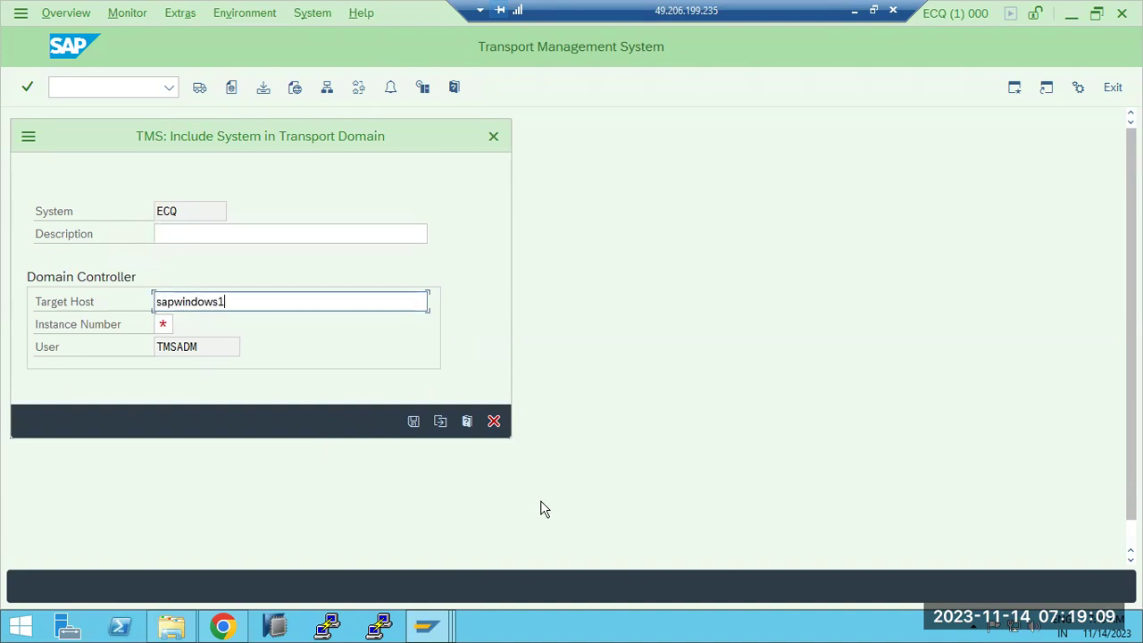
left_click(494, 420)
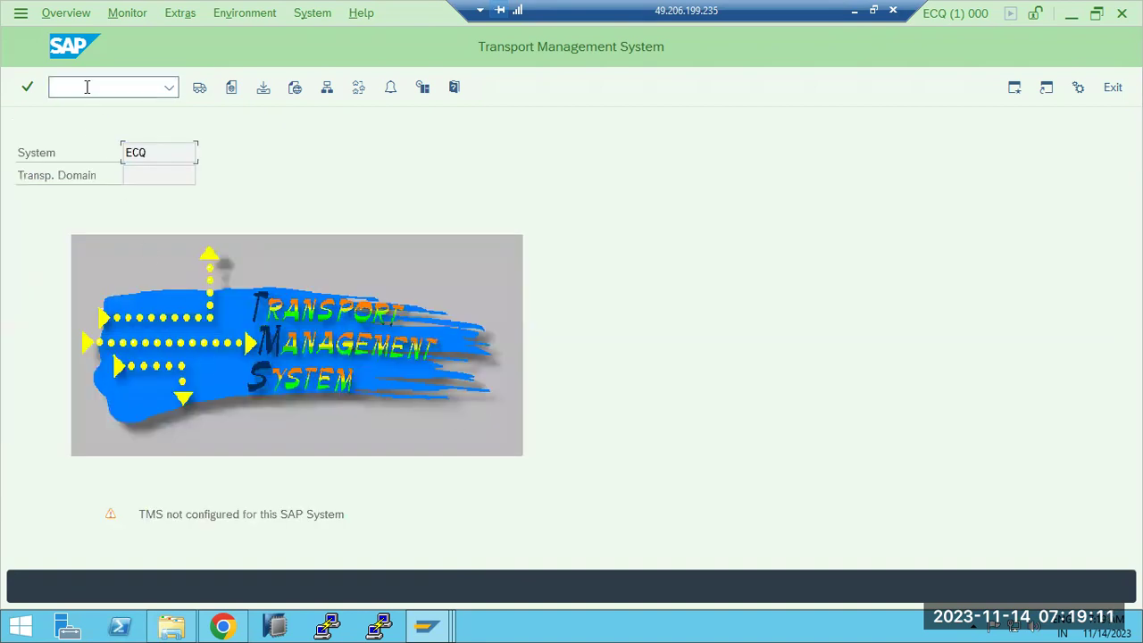
Step: Run /nsm59 and expand the ABAP connections folder
type("/nsm59")
key("Return")
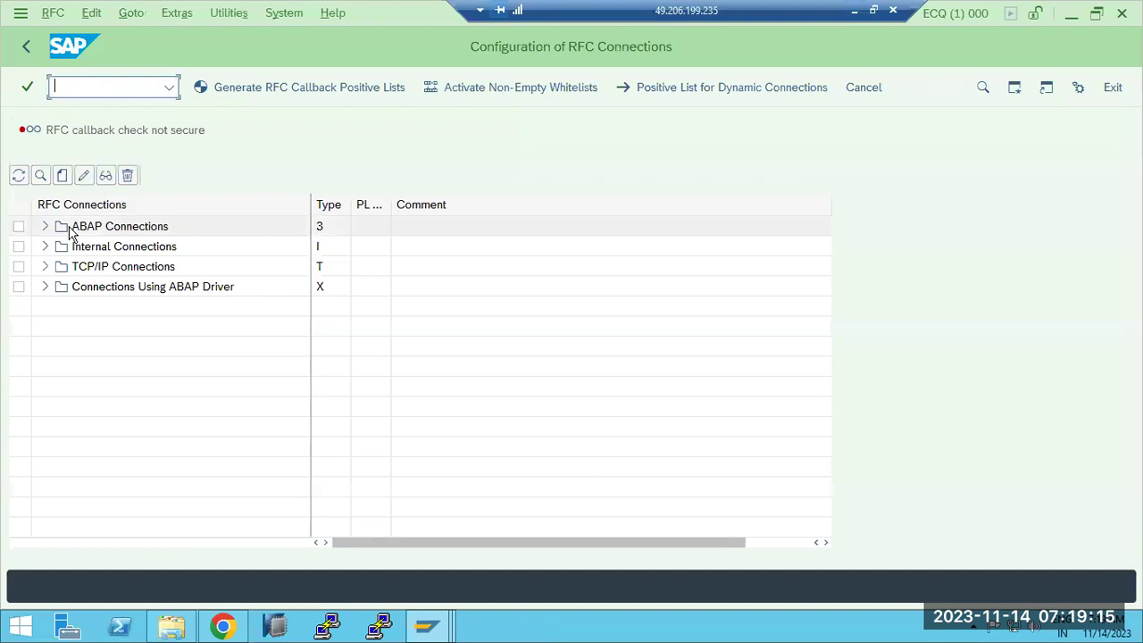
left_click(46, 226)
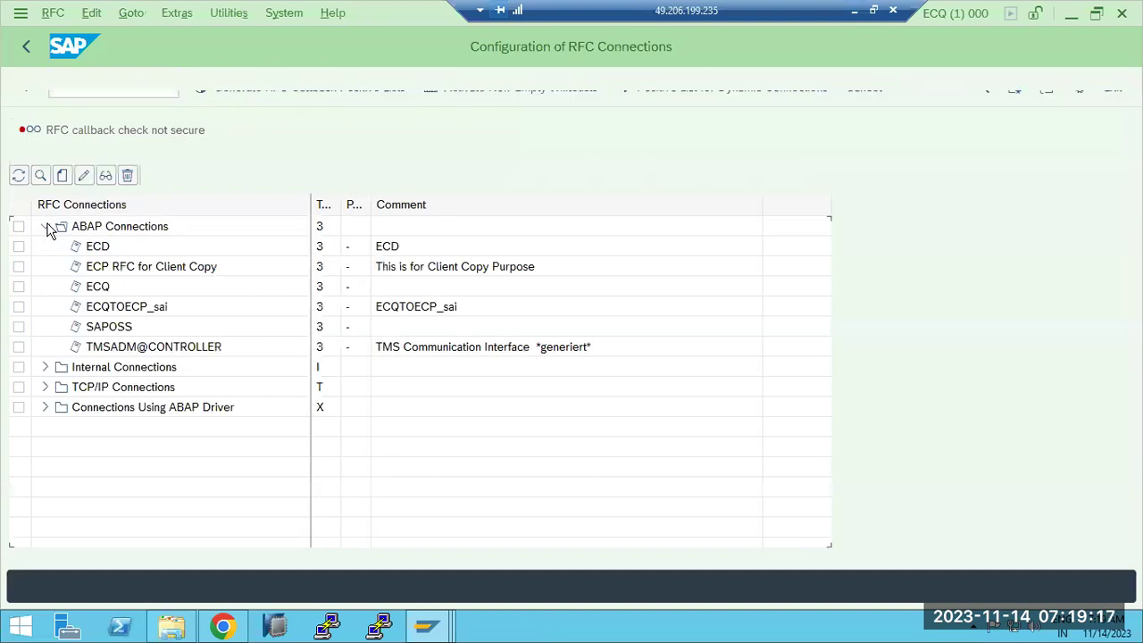
Step: Test the TMSADM@CONTROLLER connection, which times out reaching partner sapwindows1:sapgw30
double_click(118, 345)
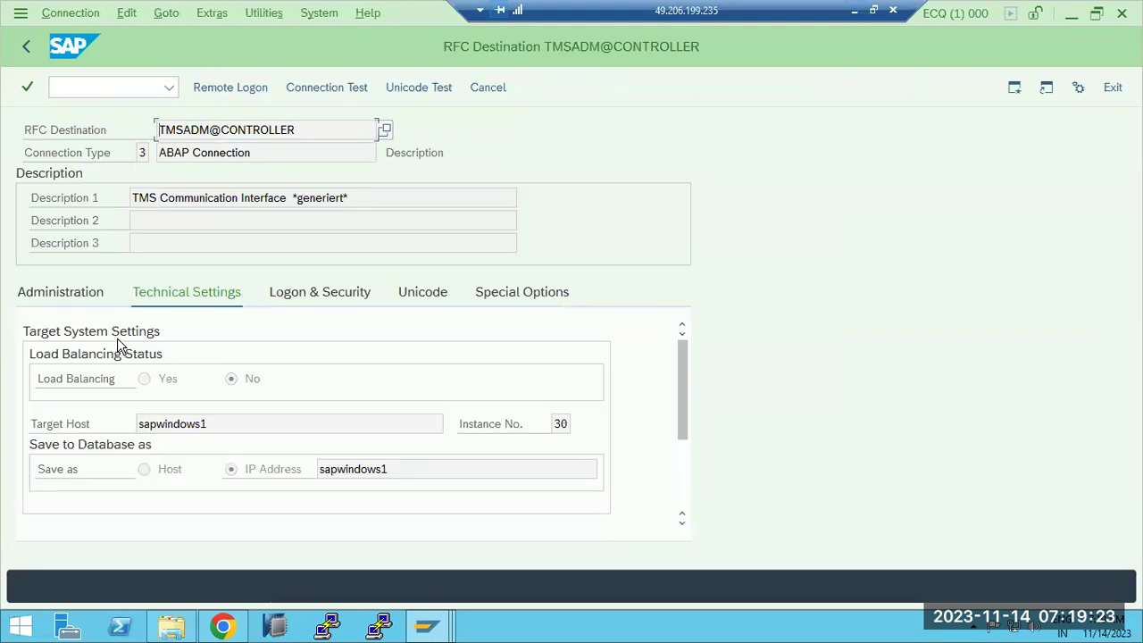
left_click(326, 88)
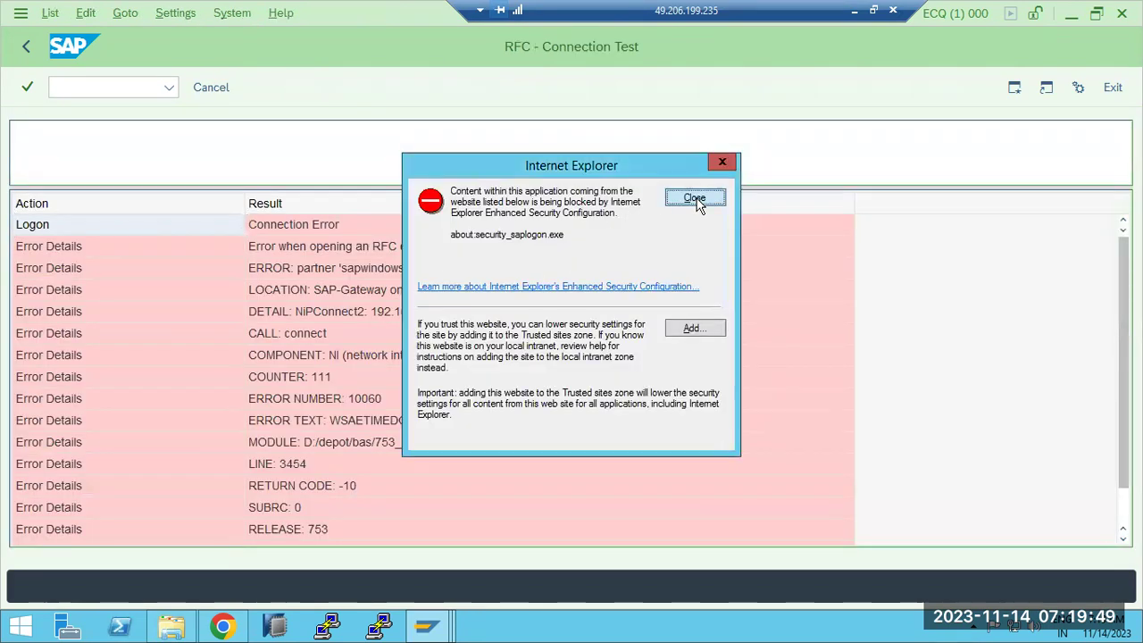
left_click(690, 197)
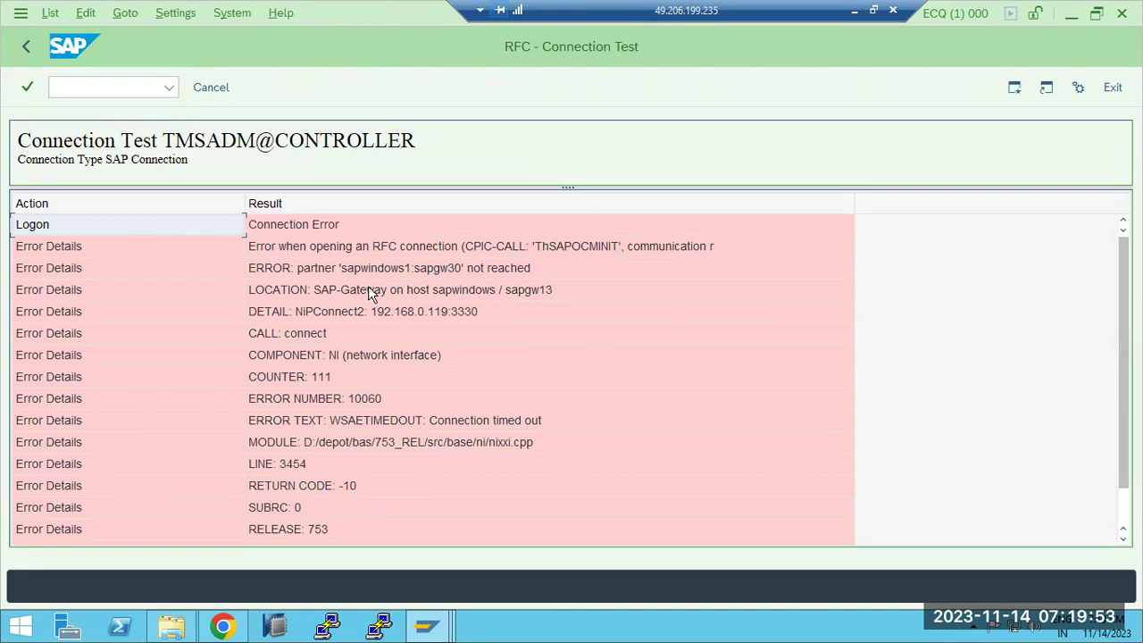
left_click(466, 269)
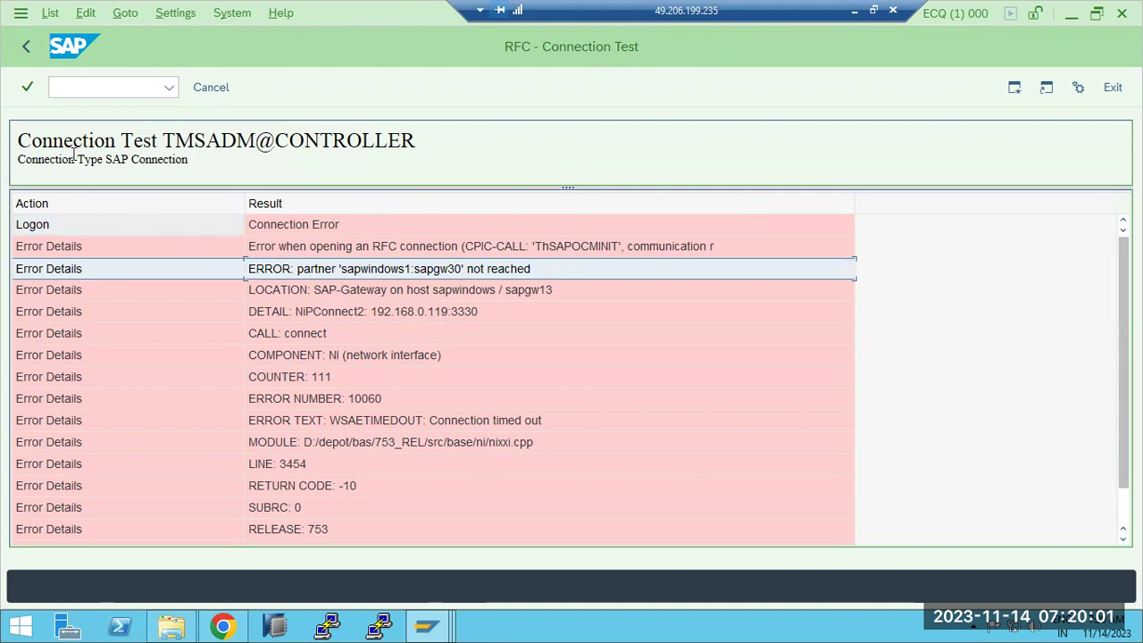
Step: Go back to the RFC list and delete the TMSADM@CONTROLLER destination
left_click(25, 50)
left_click(25, 50)
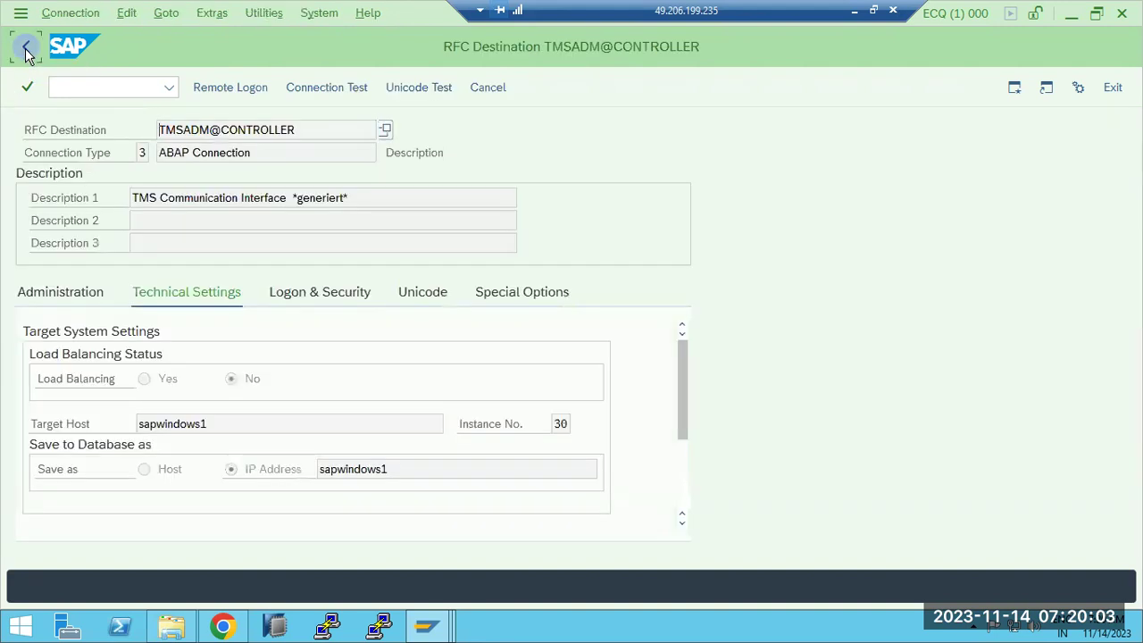
left_click(127, 181)
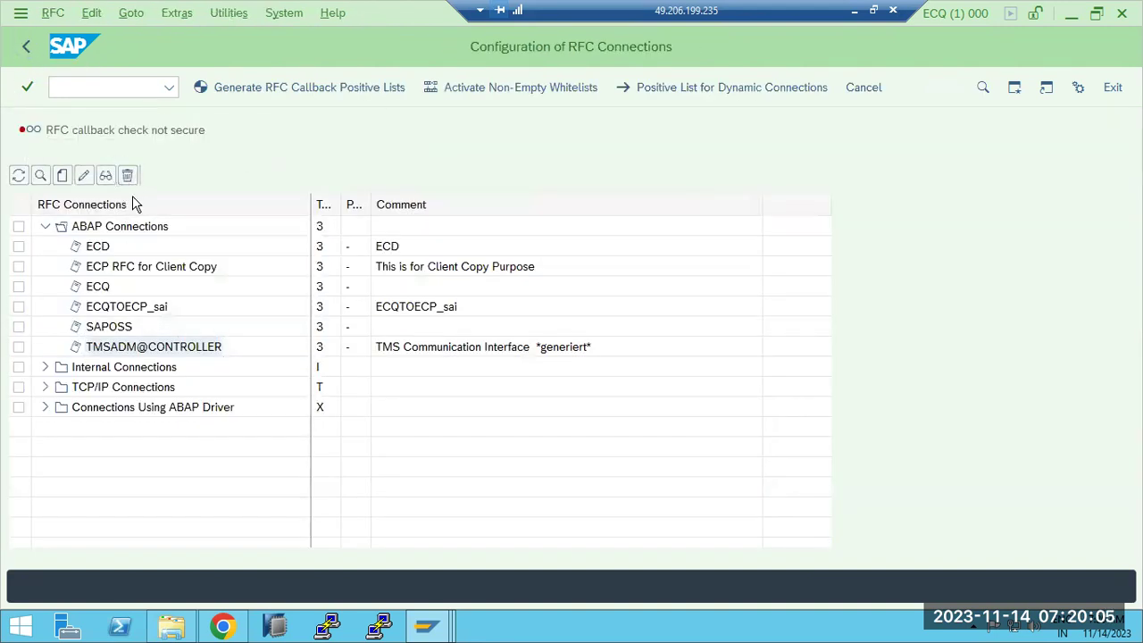
left_click(284, 398)
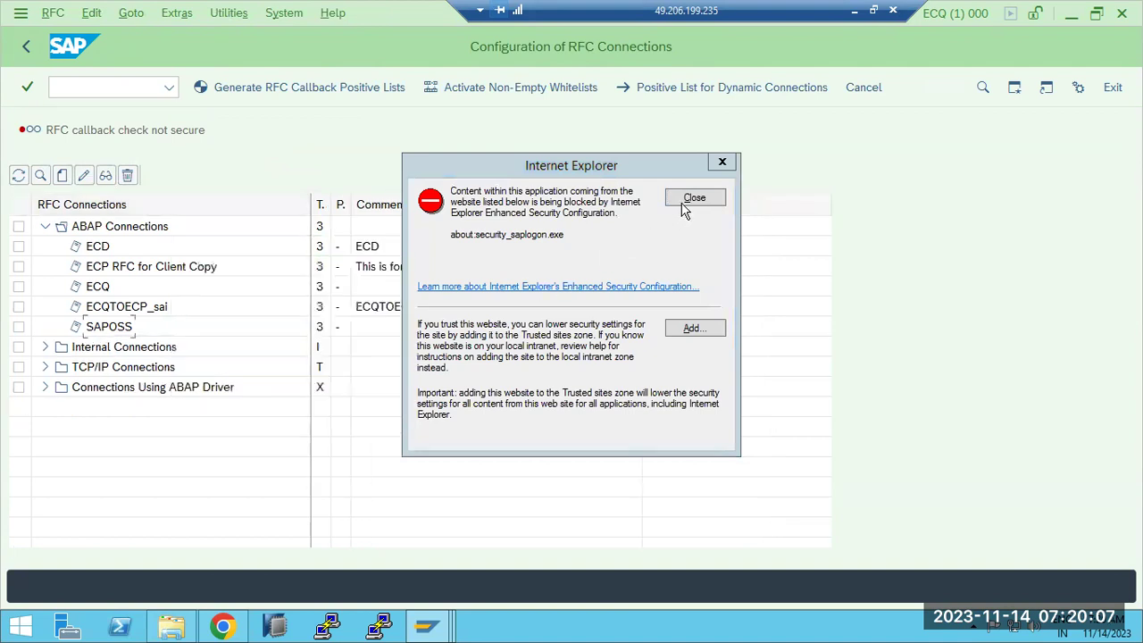
left_click(684, 197)
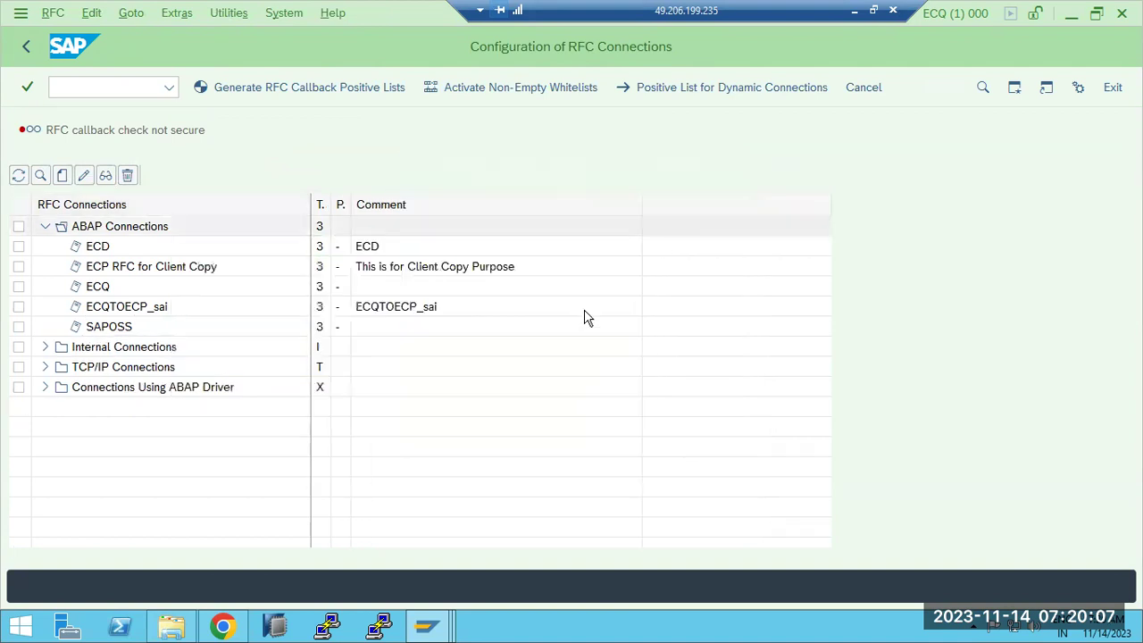
Step: Run a connection test on RFC destination ECD, which times out reaching sapwindows1:sapgw30
double_click(98, 248)
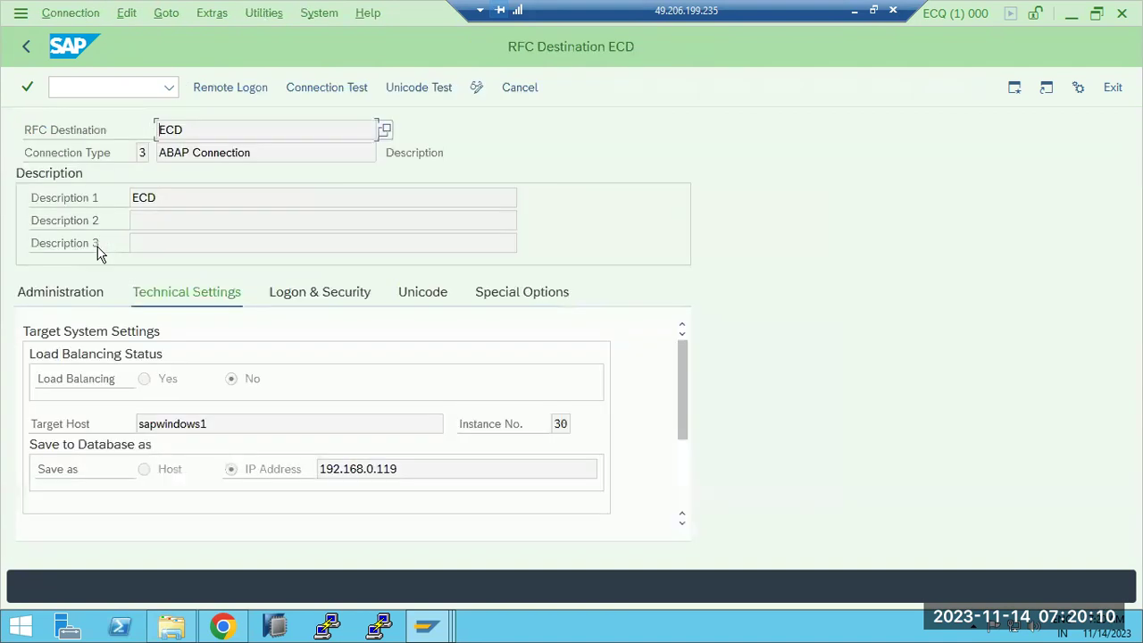
left_click(321, 87)
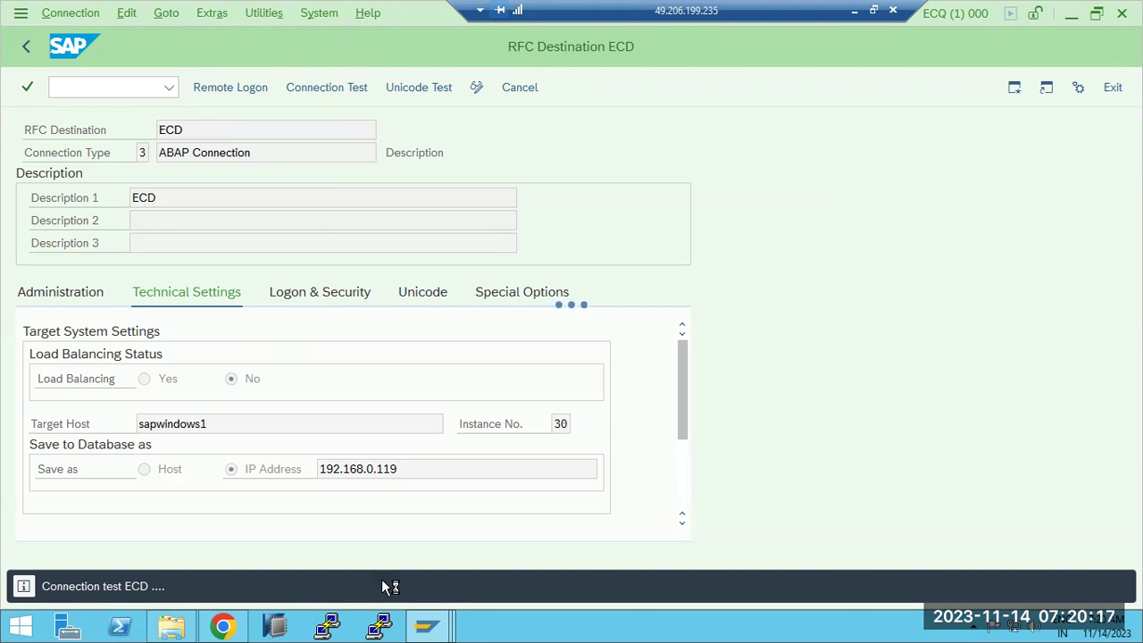
left_click(435, 631)
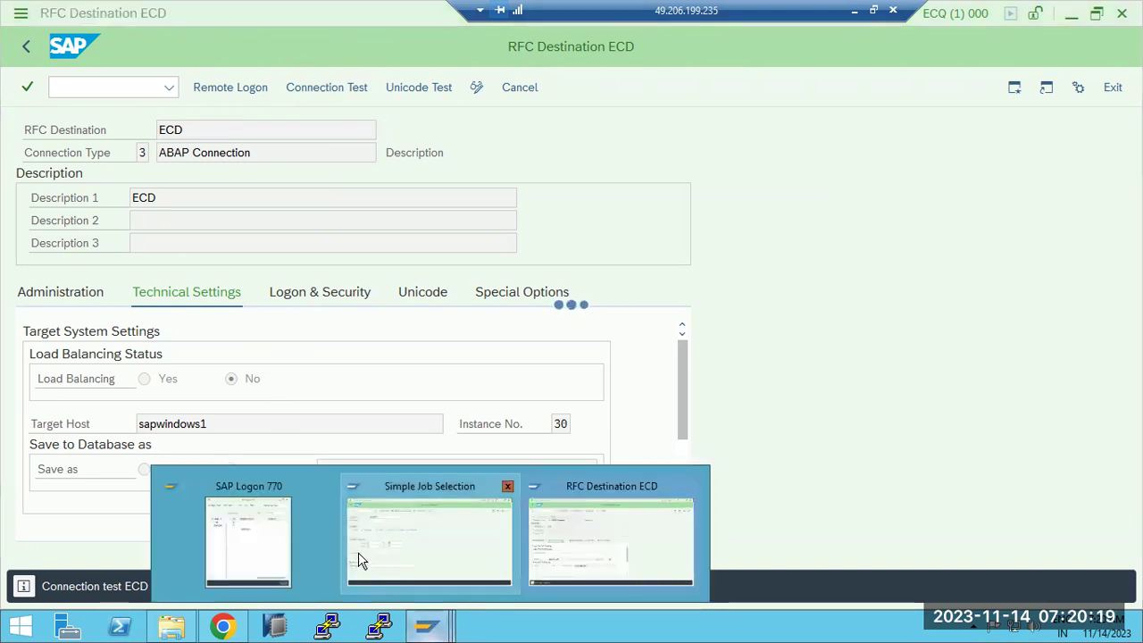
left_click(634, 532)
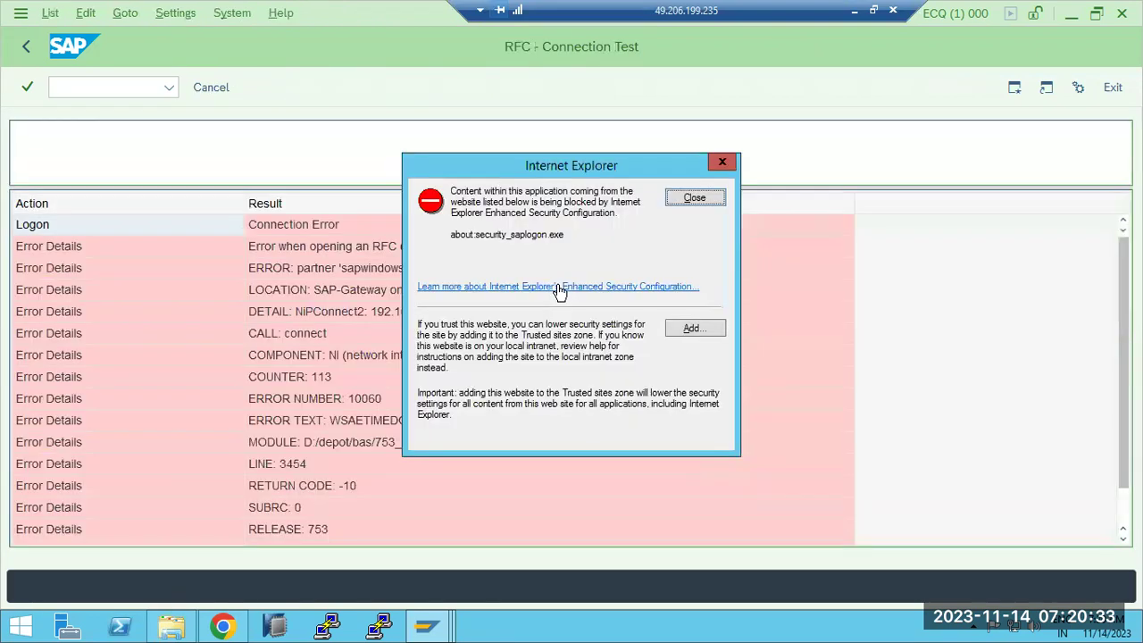
left_click(693, 195)
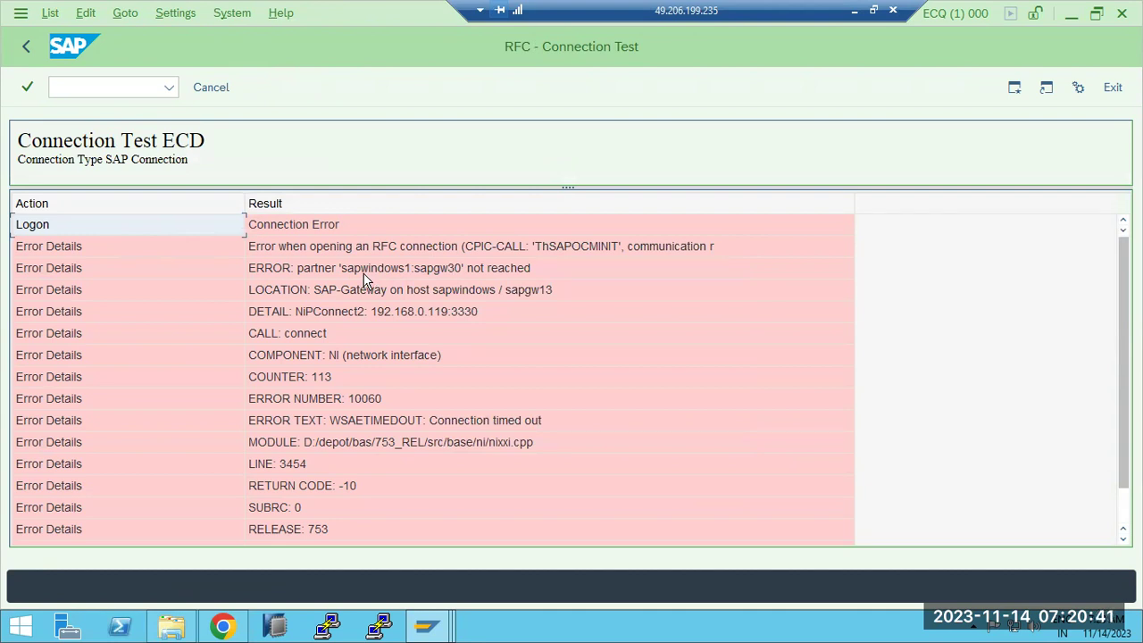
Step: Leave the ECD test results and bring SAP Logon 770 to the front
left_click(26, 47)
mouse_move(426, 625)
left_click(250, 541)
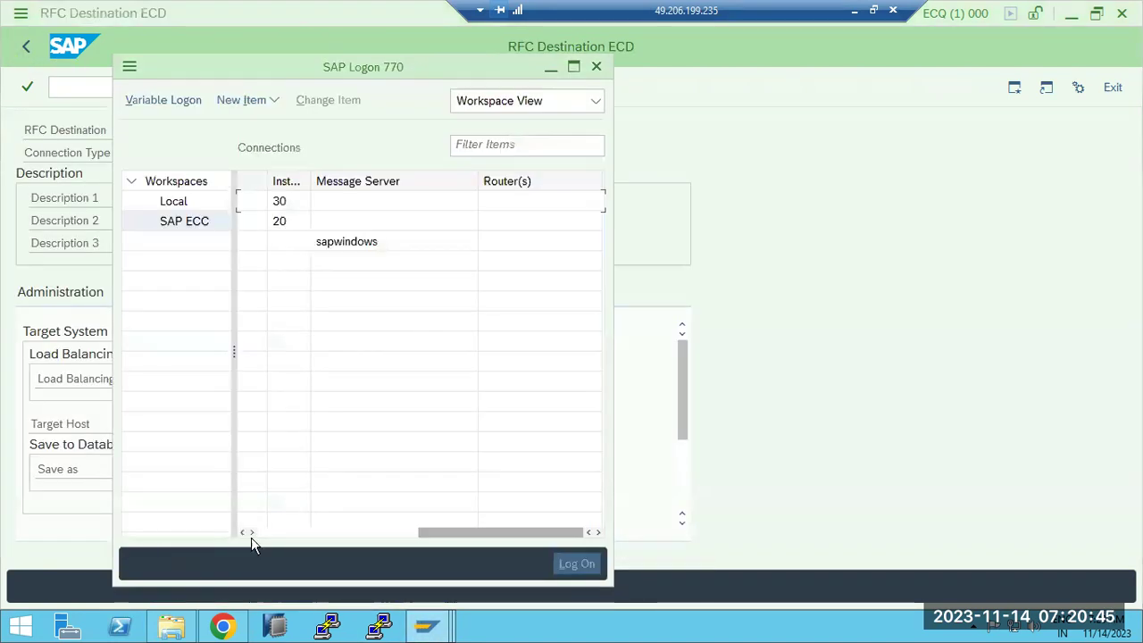
Step: Confirm in SAP Logon that ECD uses server sapwindows1, instance 30, then return to the RFC list
left_click(350, 536)
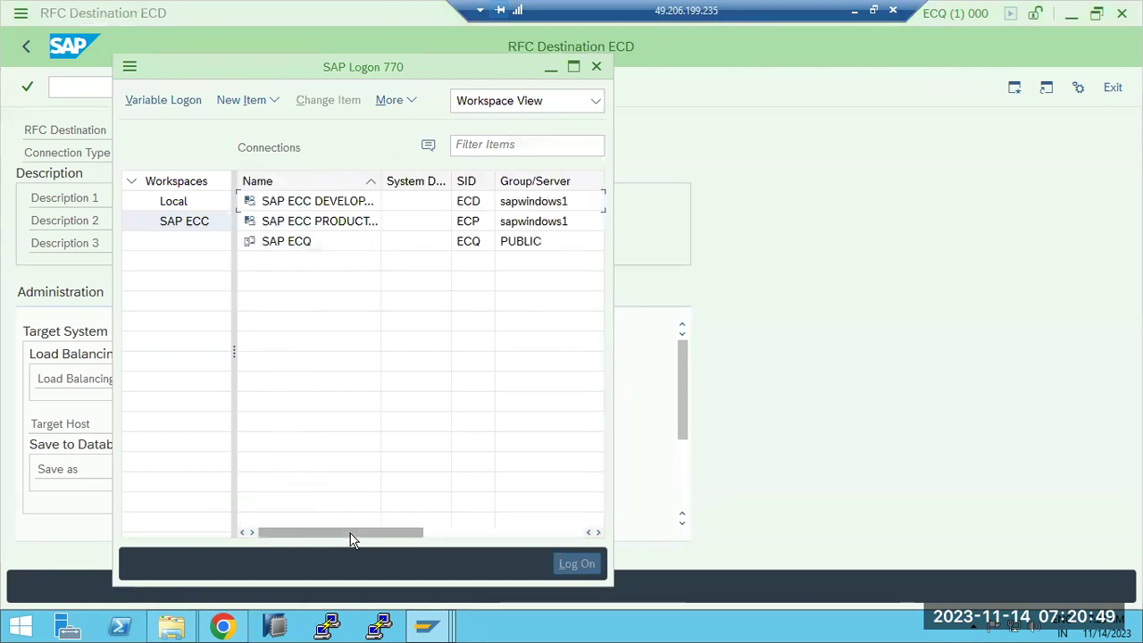
left_click_drag(350, 538, 376, 536)
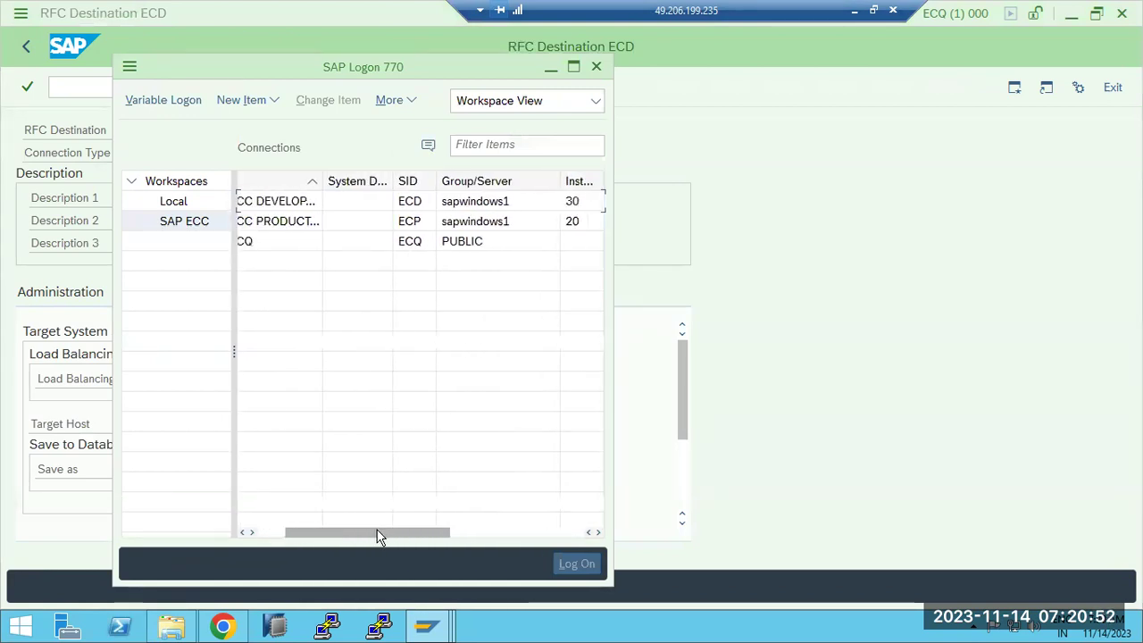
left_click(494, 205)
left_click(798, 273)
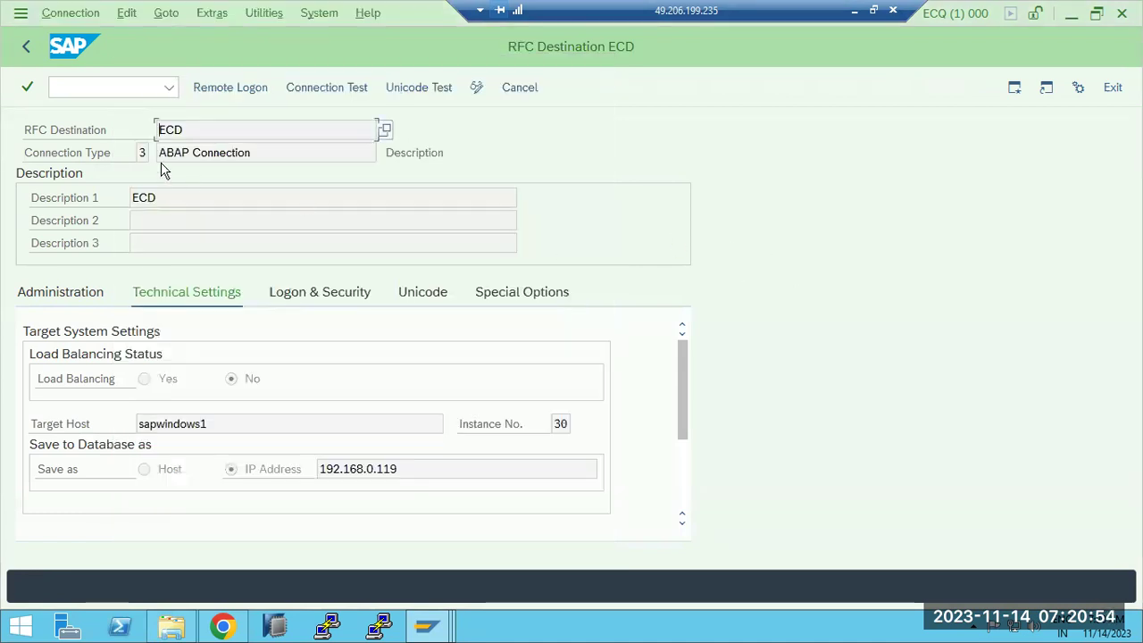
left_click(26, 47)
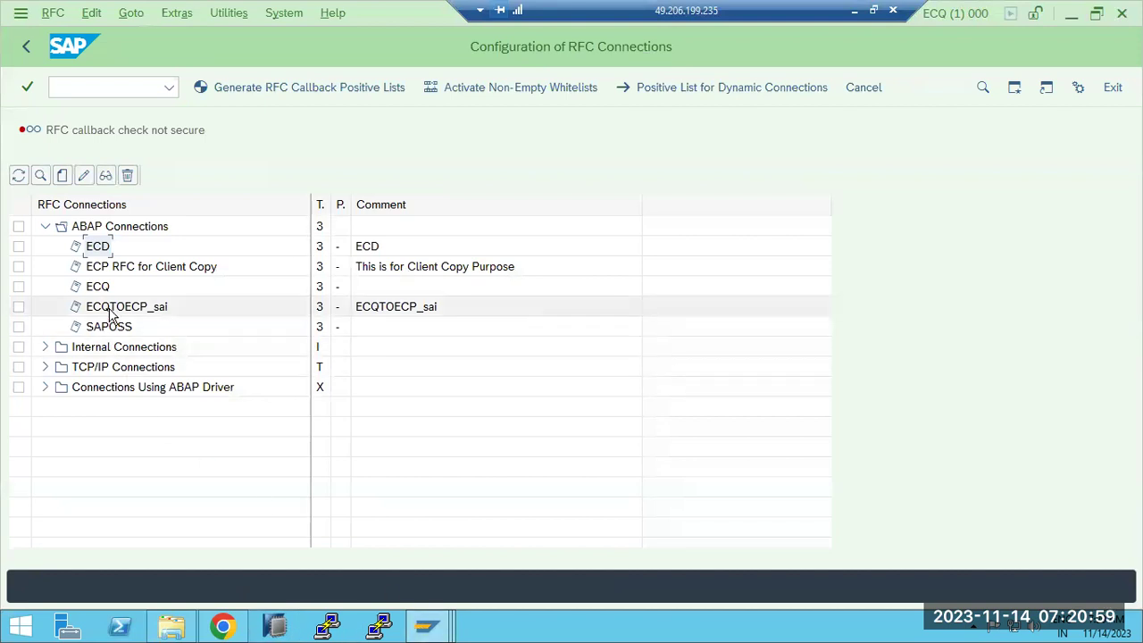
Step: Start the ECP production logon from SAP Logon and minimize the remote session
mouse_move(427, 625)
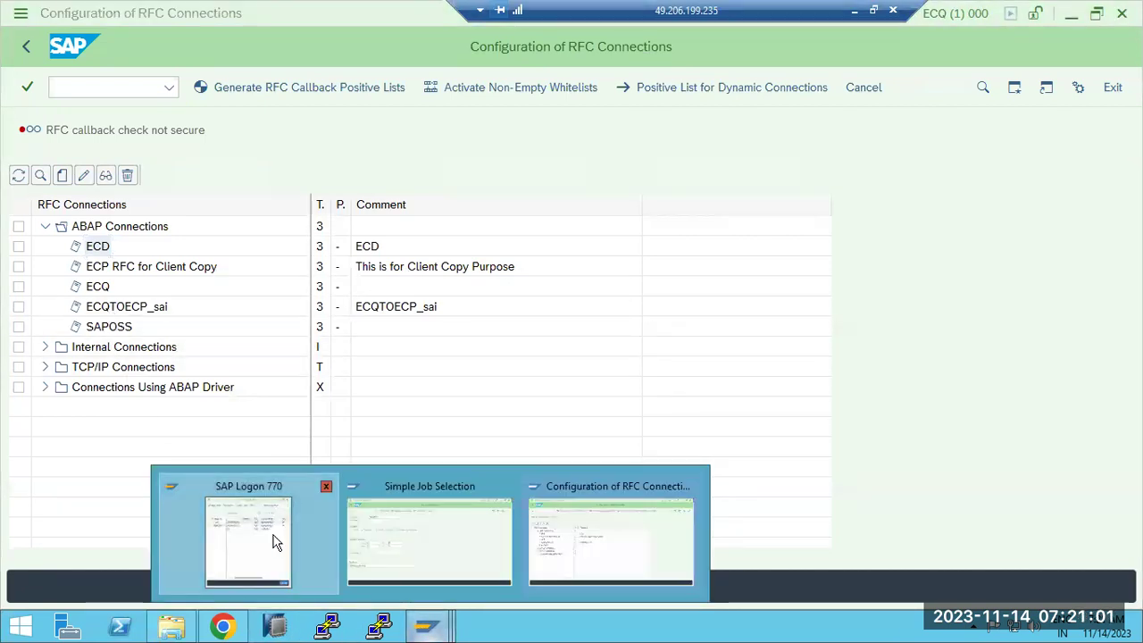
left_click(248, 540)
double_click(291, 221)
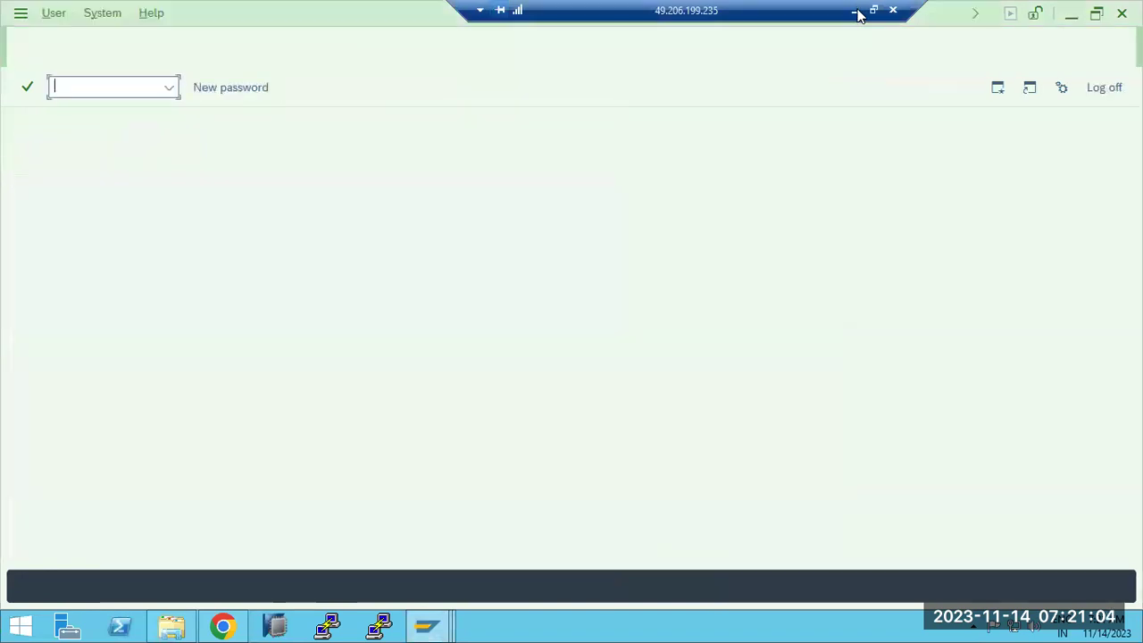
left_click(854, 10)
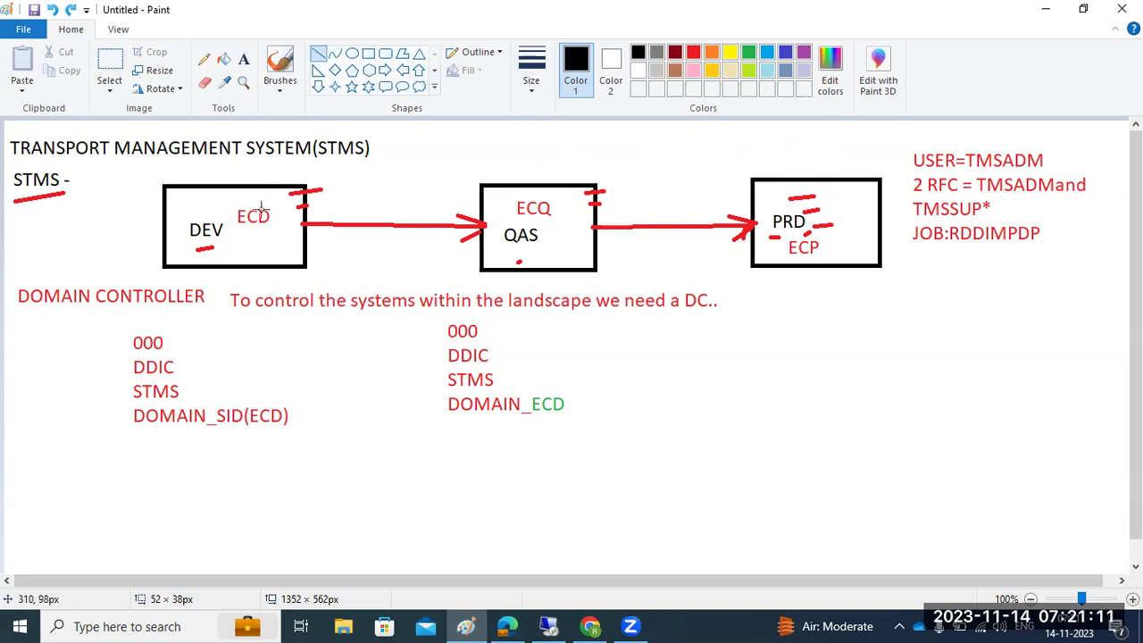
Step: Underline ECD and DOMAIN CONTROLLER on the Paint diagram, then return to the remote SAP session
left_click_drag(240, 235, 258, 237)
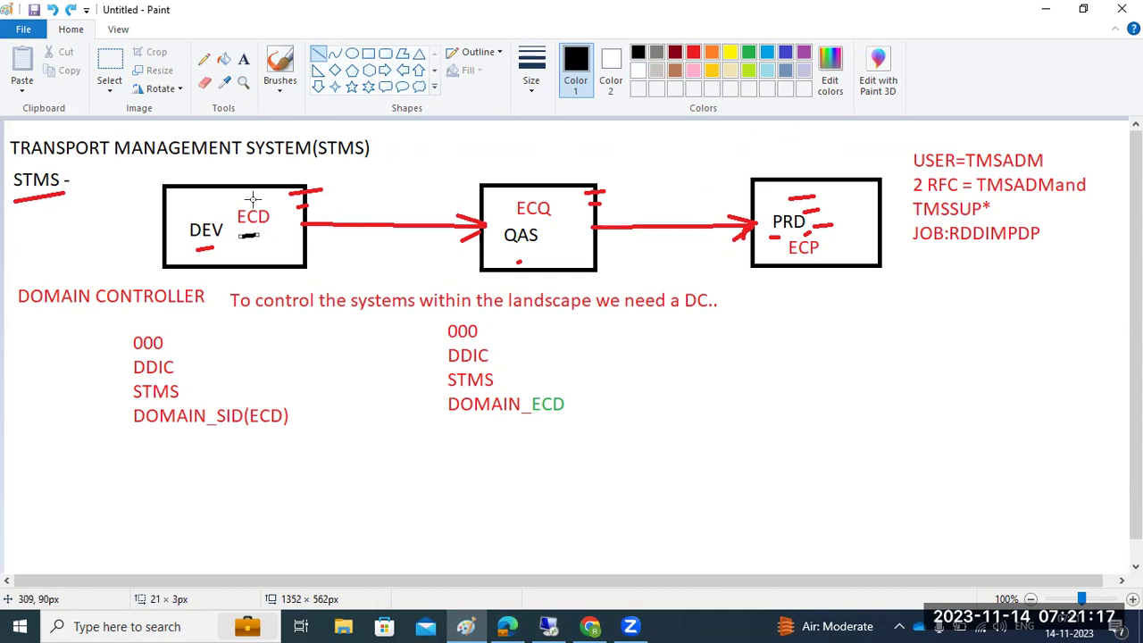
left_click_drag(14, 314, 190, 308)
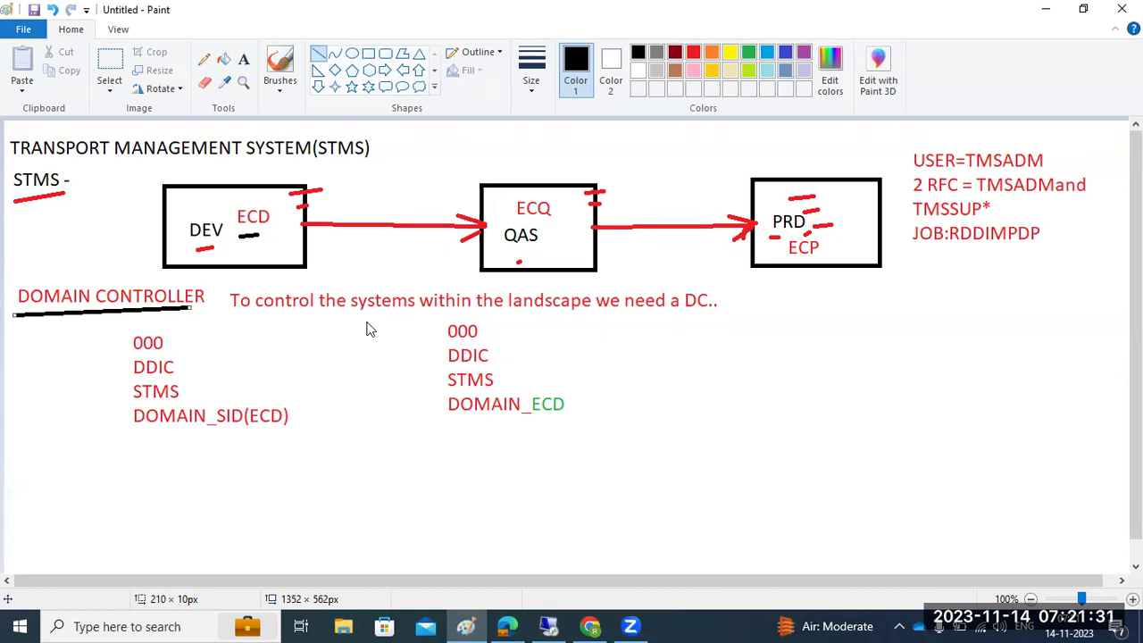
left_click(548, 626)
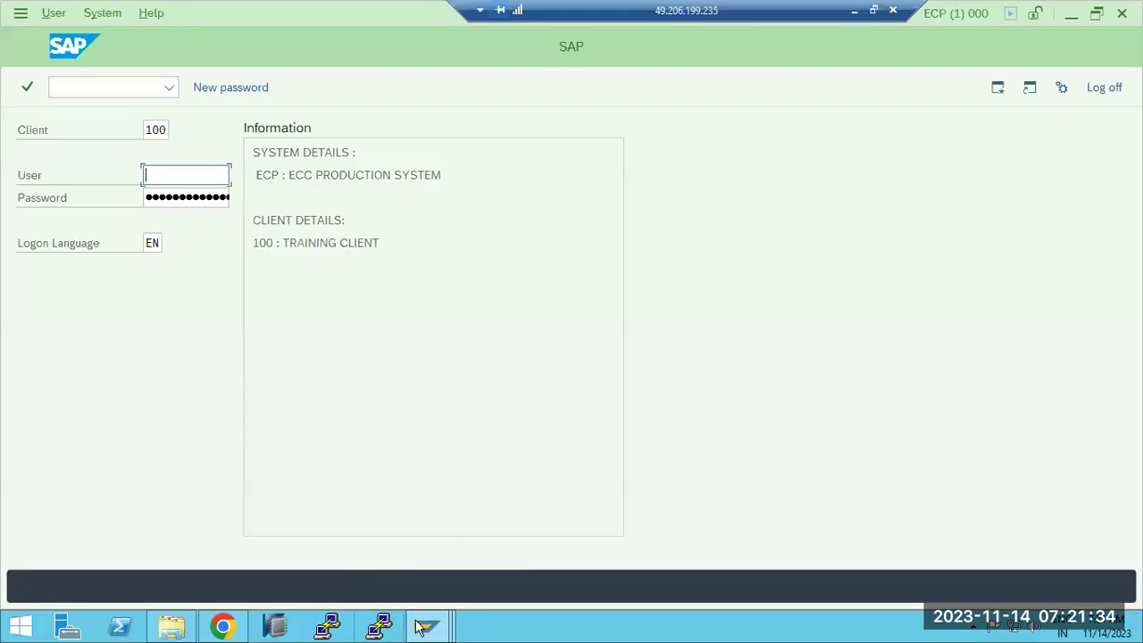
Step: Leave the job selection window for the SAP Easy Access menu
mouse_move(420, 628)
left_click(263, 525)
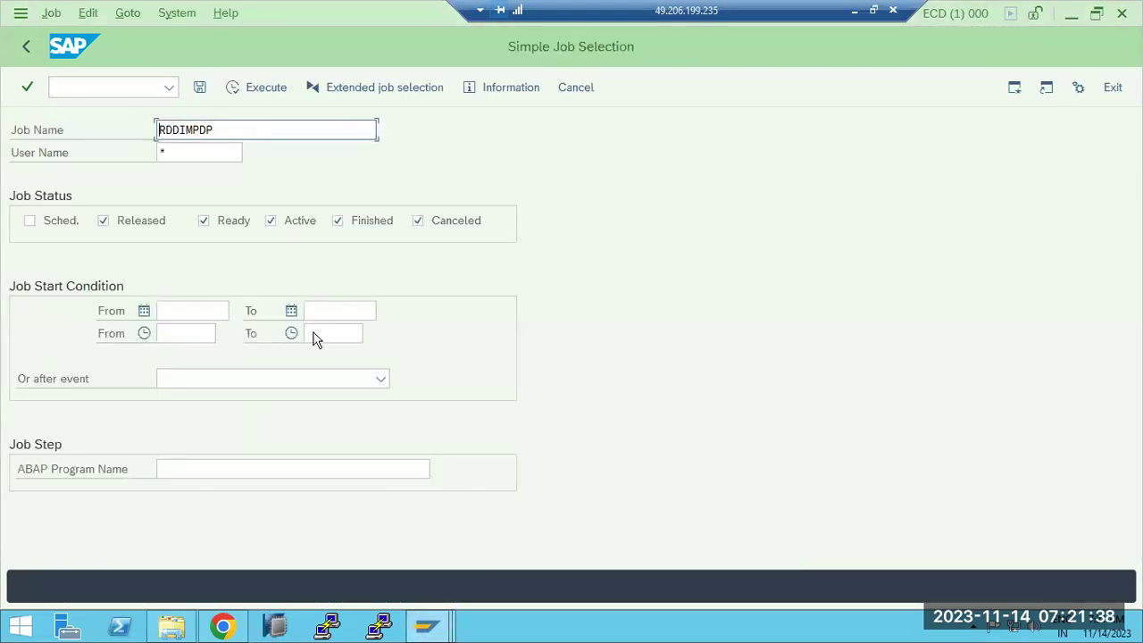
left_click(26, 47)
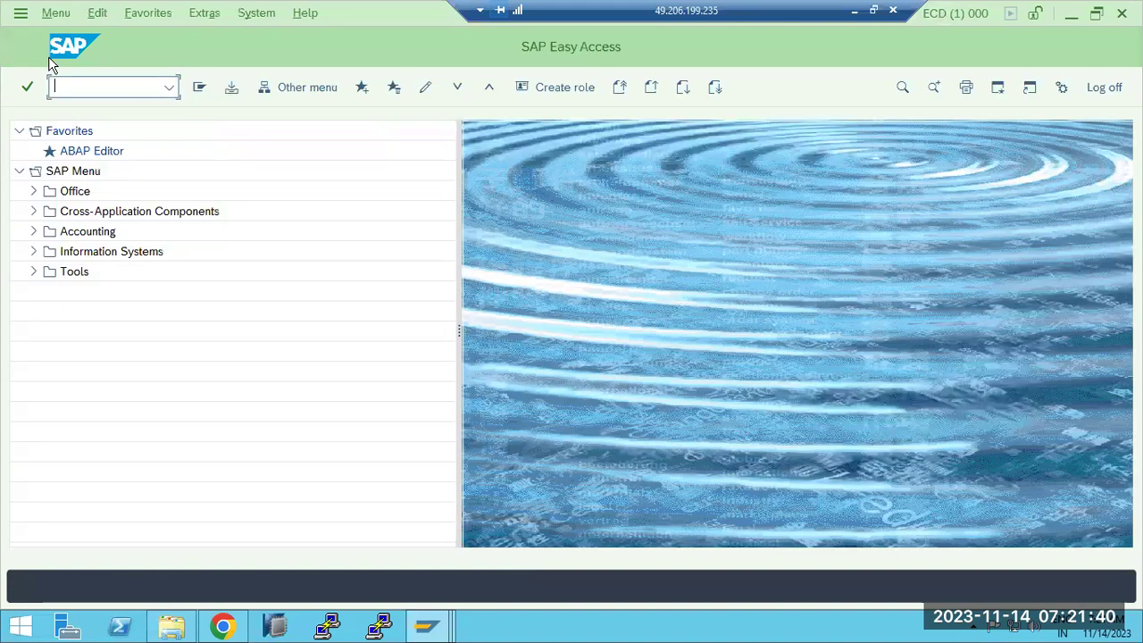
left_click_drag(808, 14, 608, 12)
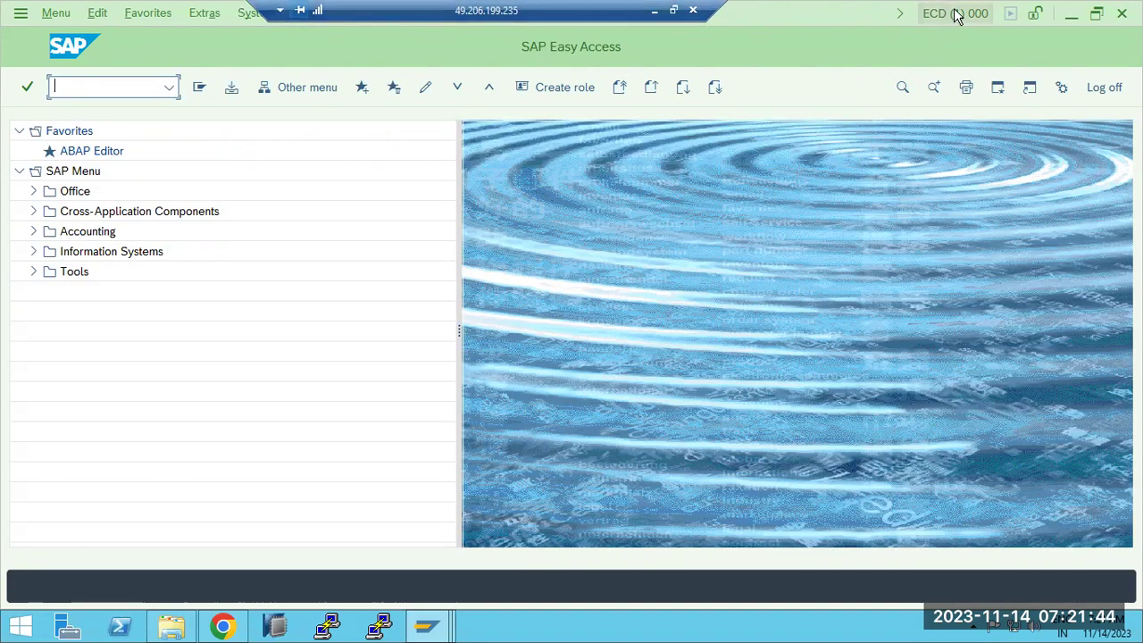
Step: Run SM51 to list ECD's instances, showing sapwindows1_ECD_30 Active, then minimize the remote session
left_click(428, 630)
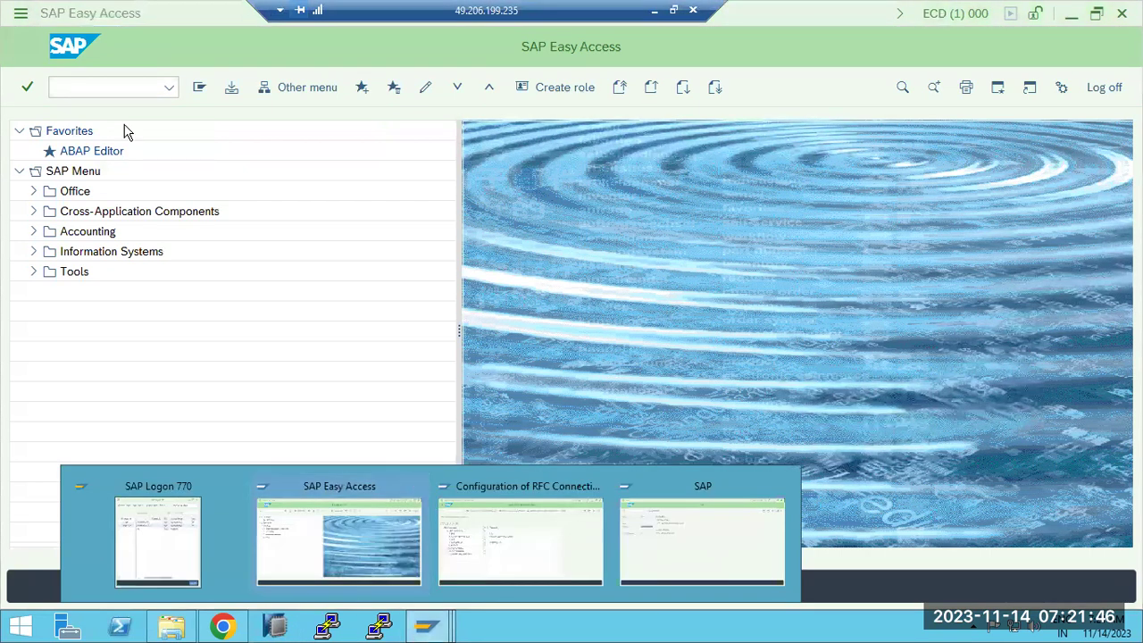
left_click(90, 84)
type("/nsm51")
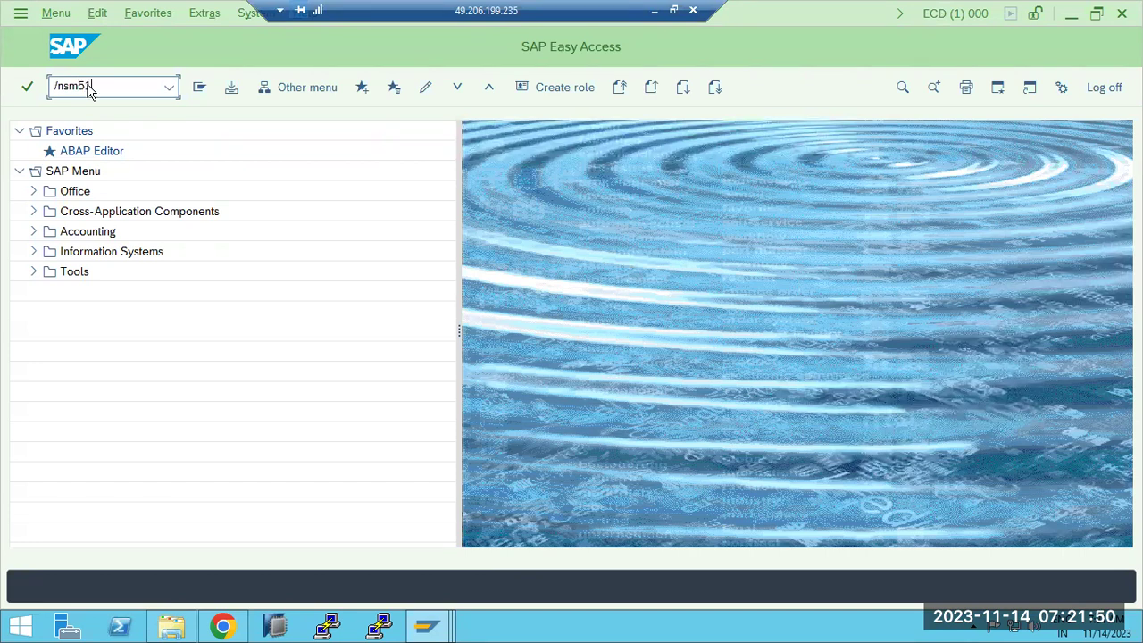
key("Return")
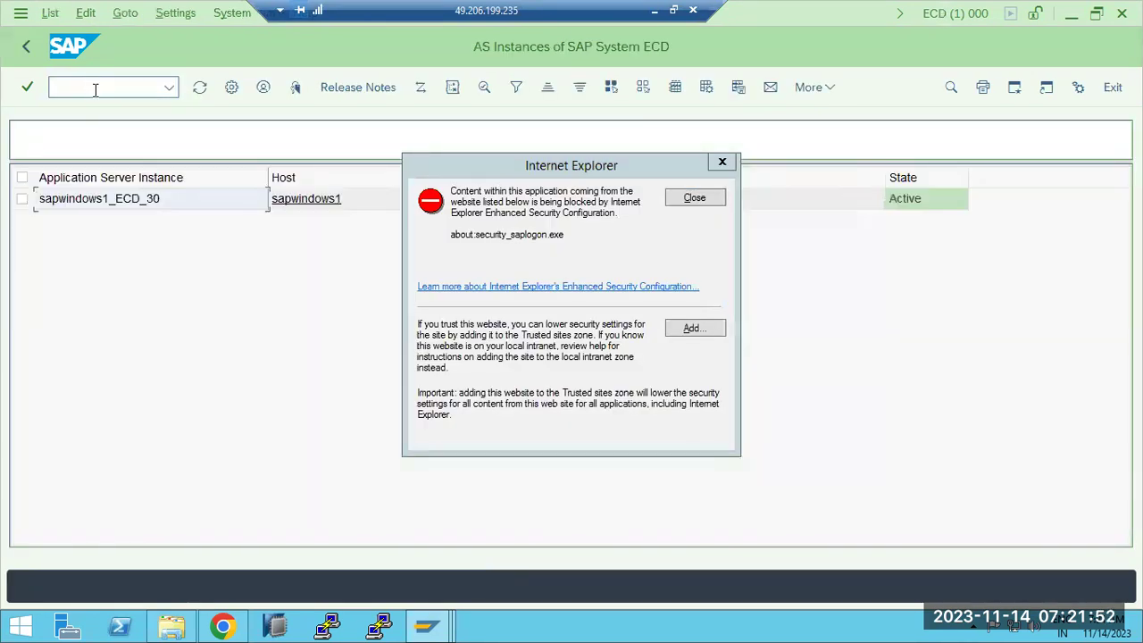
left_click(692, 198)
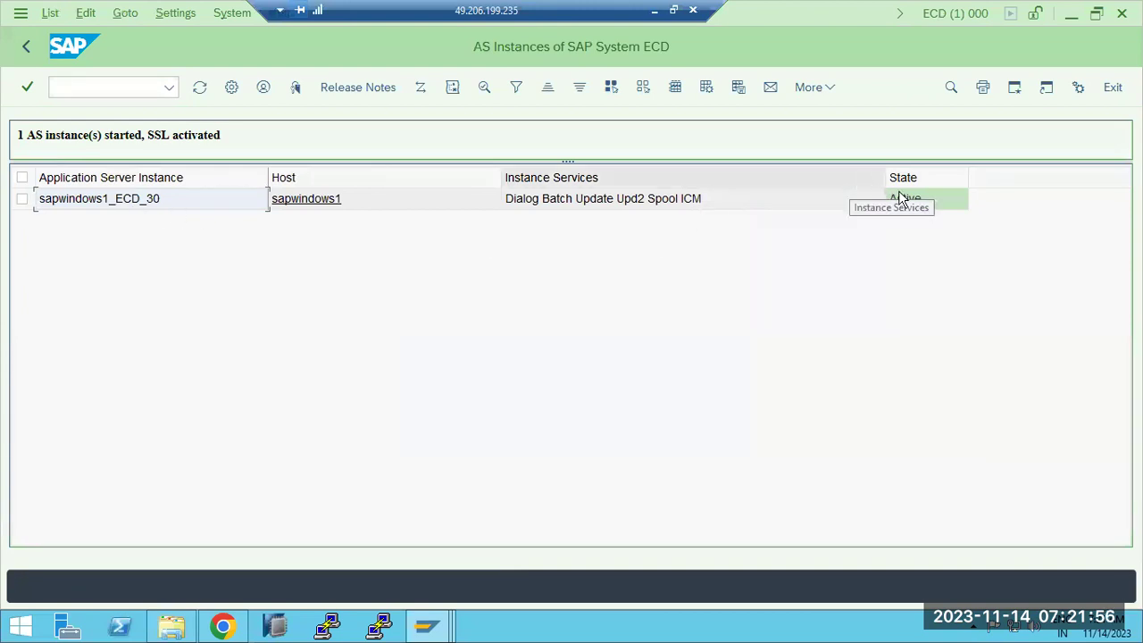
left_click(425, 628)
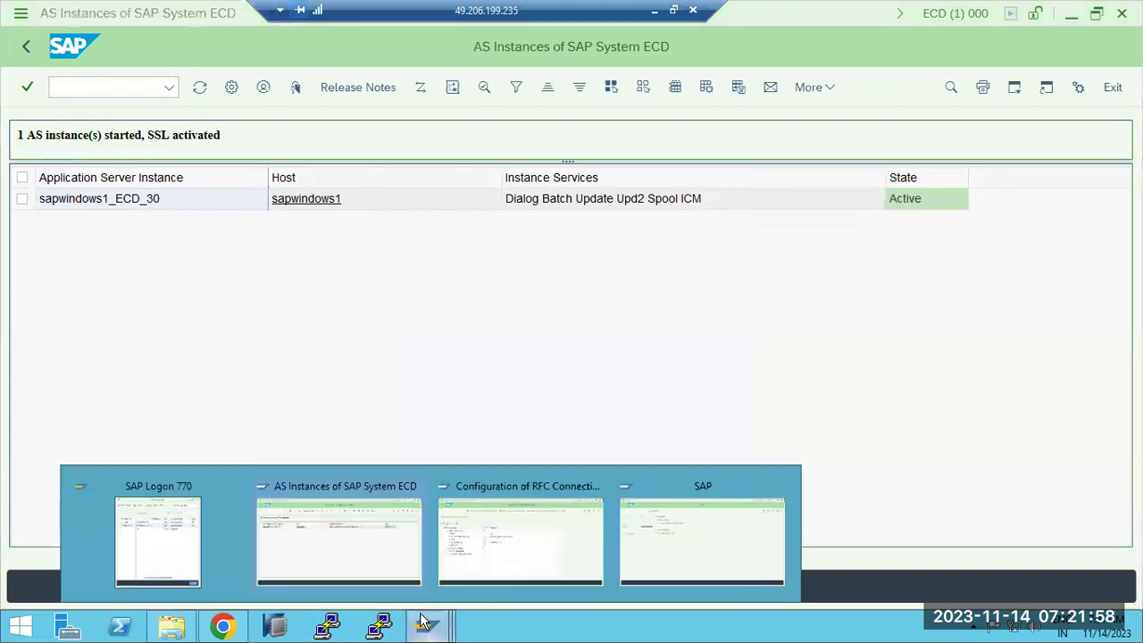
left_click(653, 10)
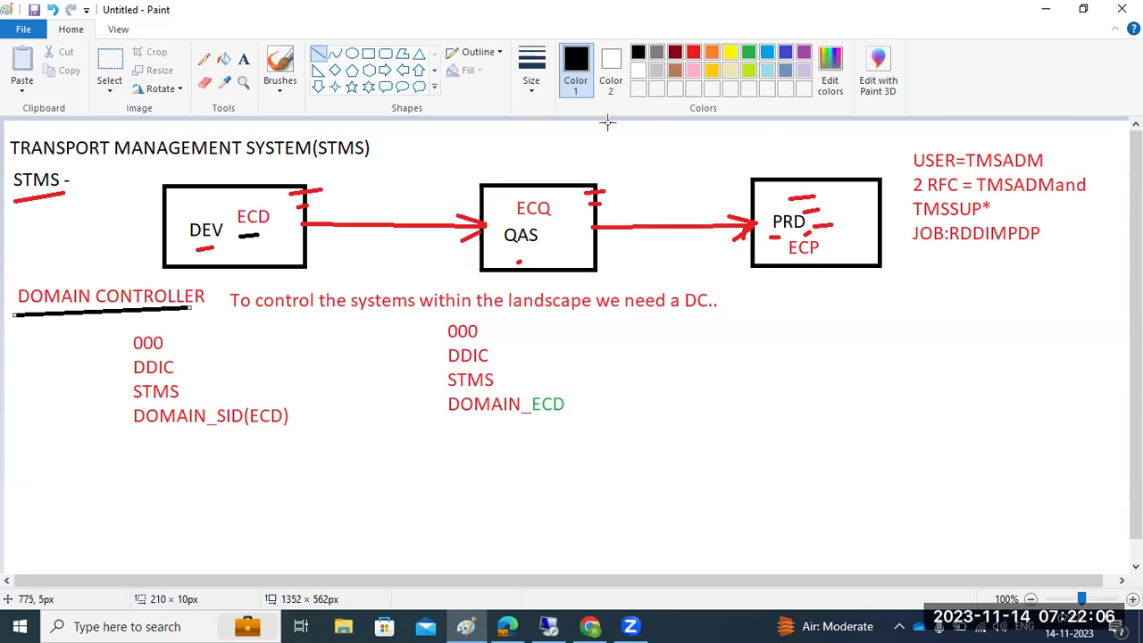
Step: Return to the remote session and open the ECP logon screen from SAP Logon 770
left_click(548, 627)
mouse_move(427, 627)
left_click(205, 541)
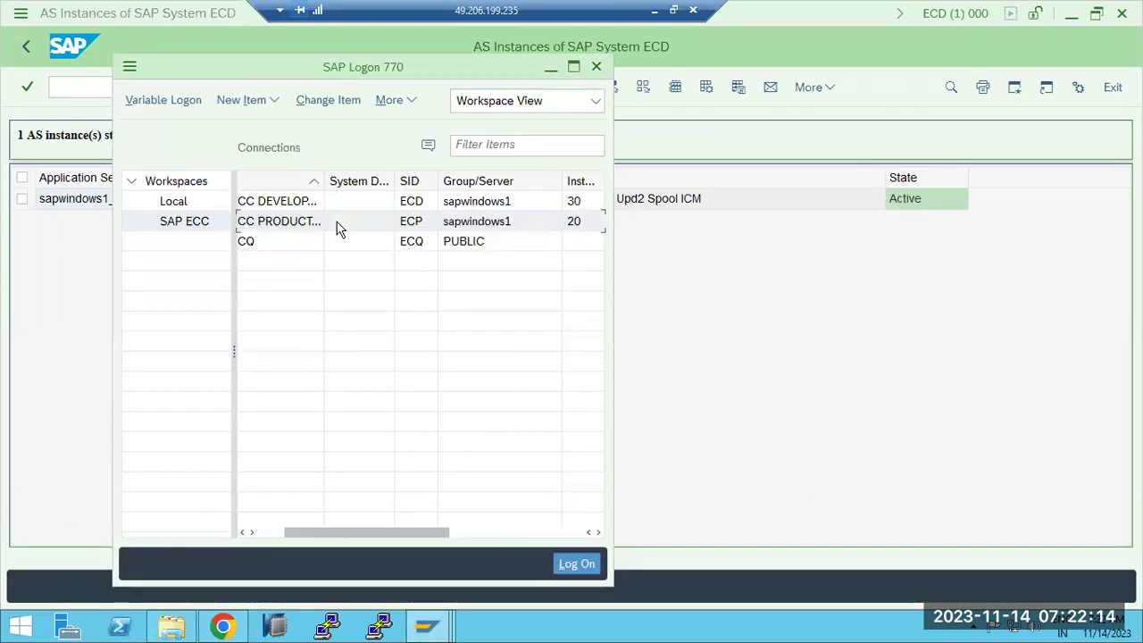
double_click(337, 227)
Step: Log on to ECP client 000 as DDIC, retrying the password and acknowledging the failed-attempt notice
double_click(154, 130)
type("000")
key("Tab")
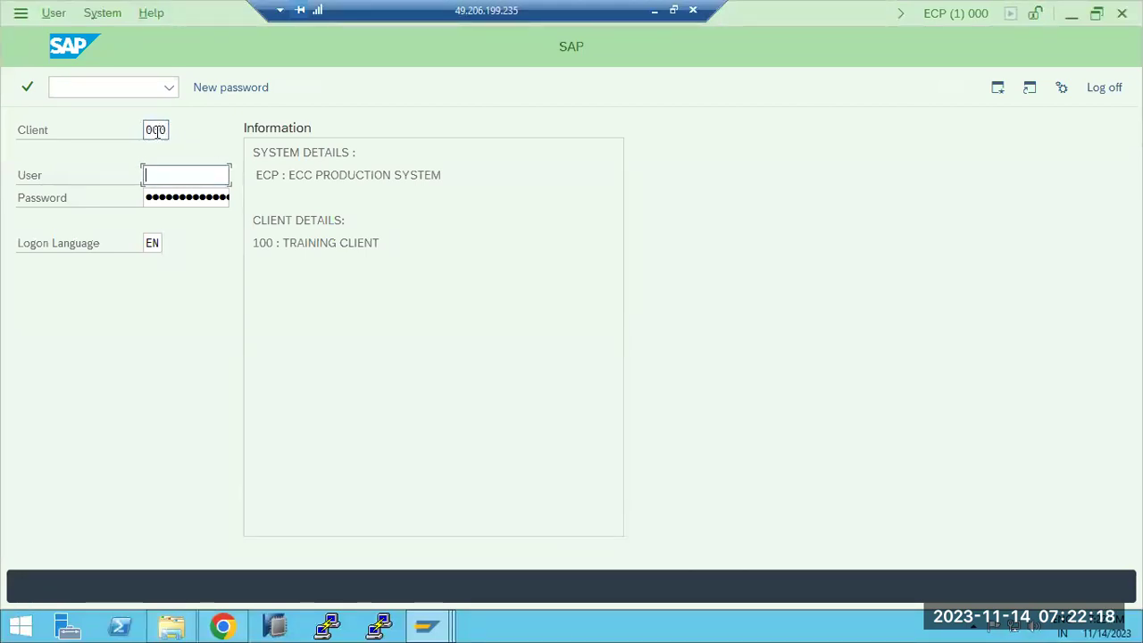
type("ddic")
key("Tab")
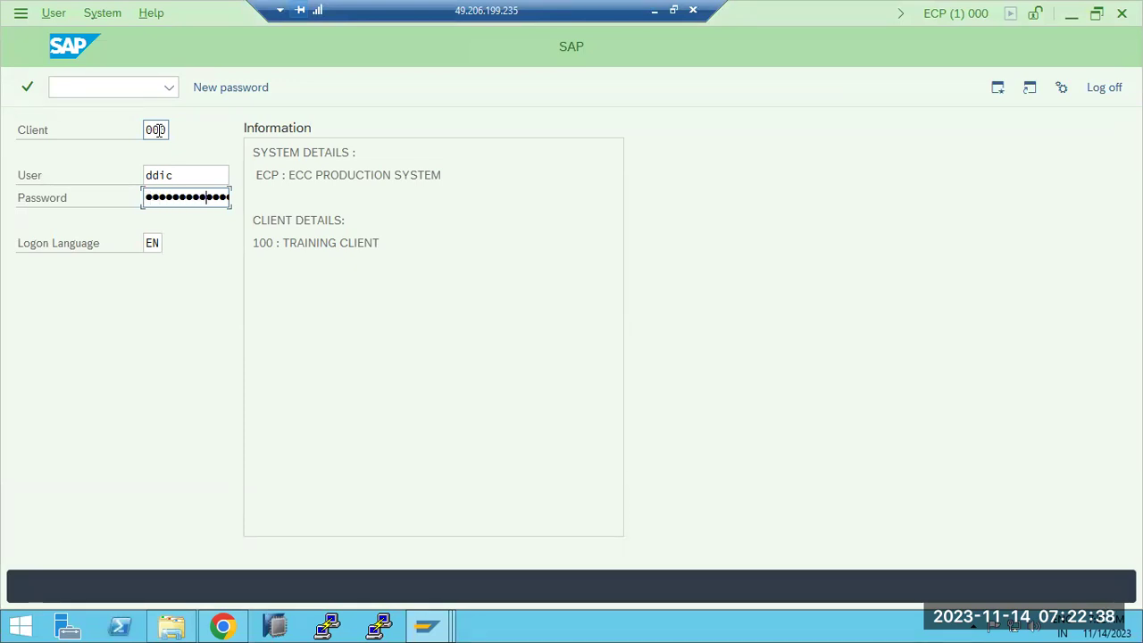
key("Return")
key("Tab")
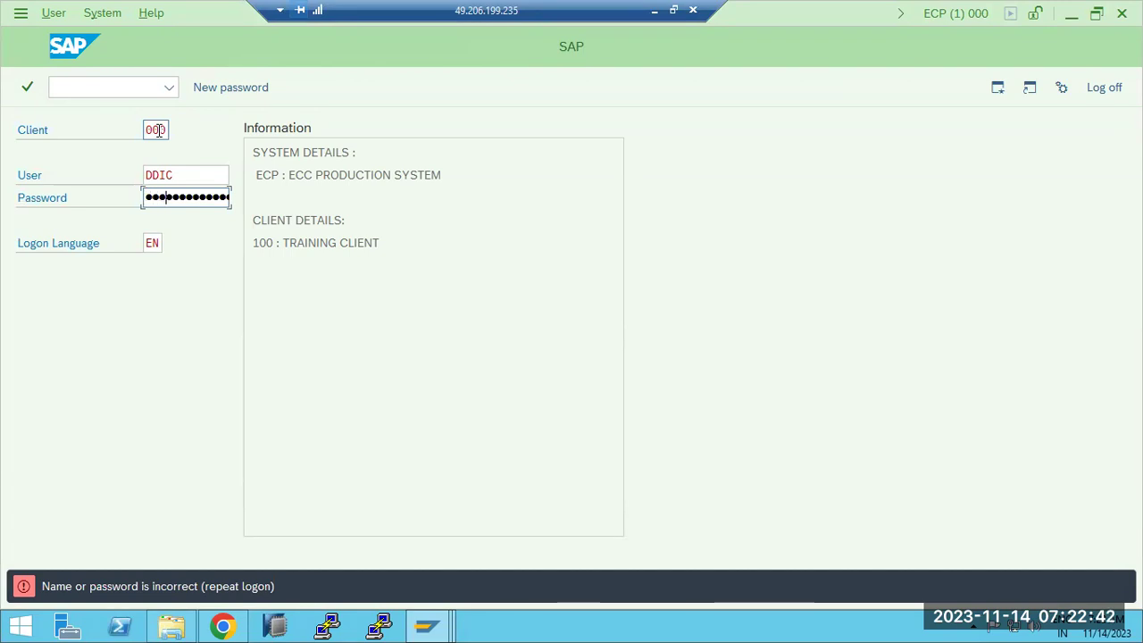
key("Return")
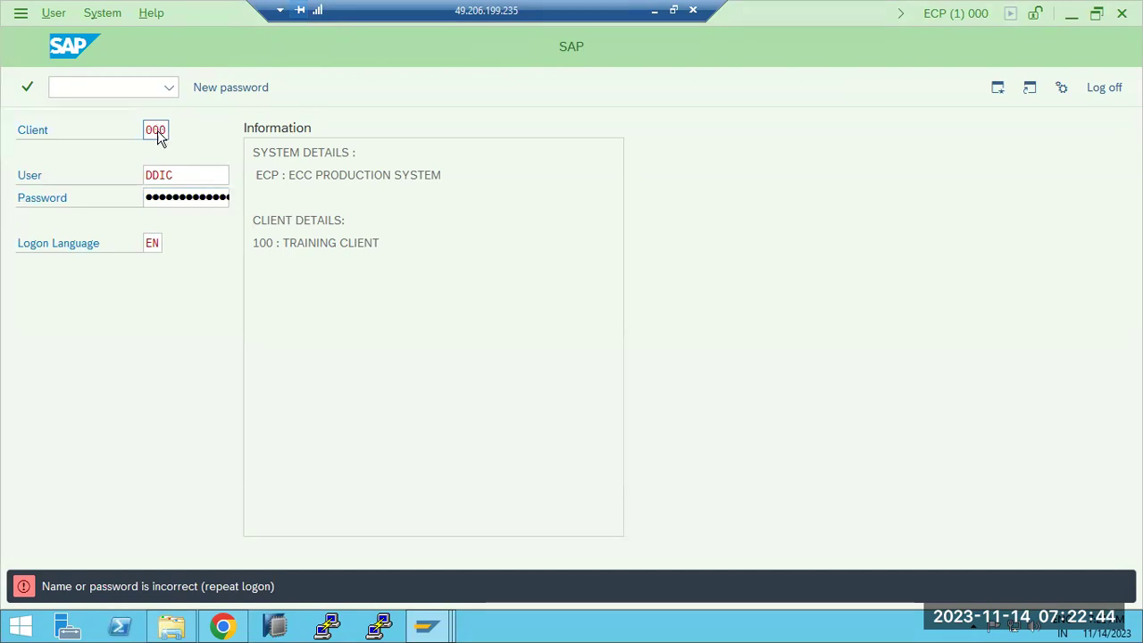
left_click(473, 592)
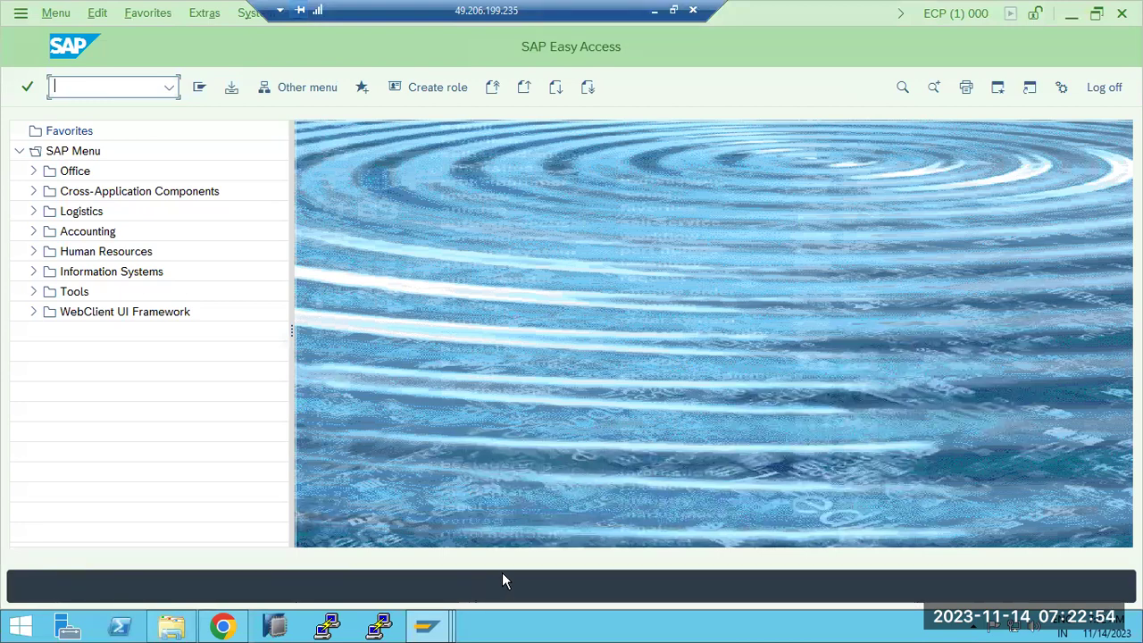
Step: Mark the PRD box on the Paint diagram, then open Transport Management System on ECP
left_click(653, 11)
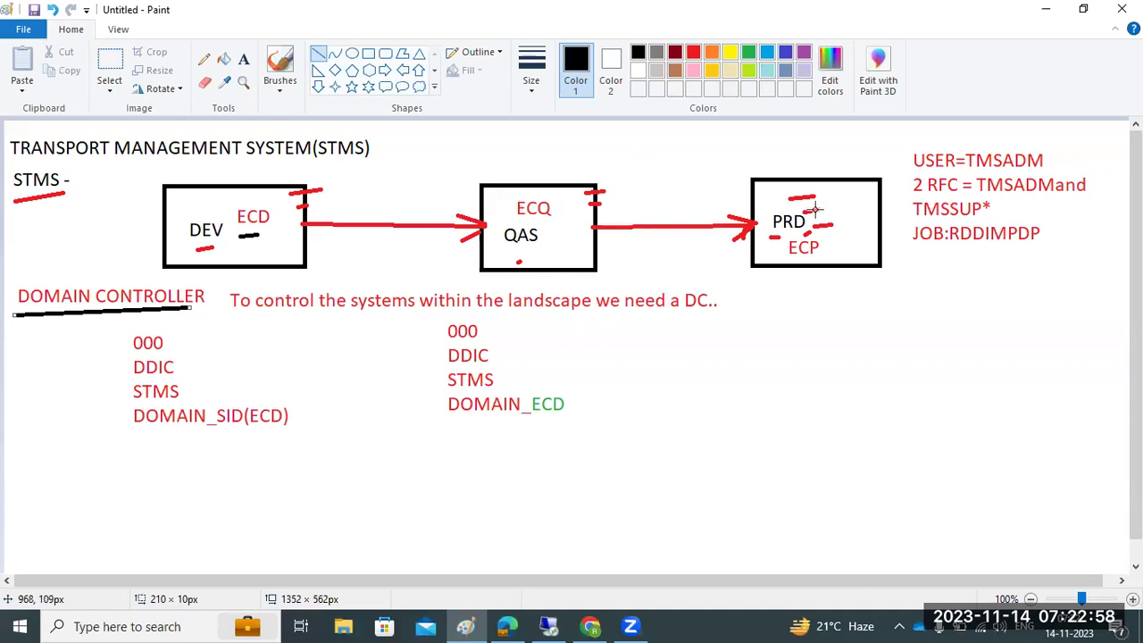
mouse_move(782, 186)
left_mouse_down()
mouse_move(688, 127)
mouse_move(344, 117)
mouse_move(294, 193)
mouse_move(401, 185)
mouse_move(719, 228)
mouse_move(790, 191)
mouse_move(782, 185)
left_mouse_up()
mouse_move(556, 625)
left_click(562, 558)
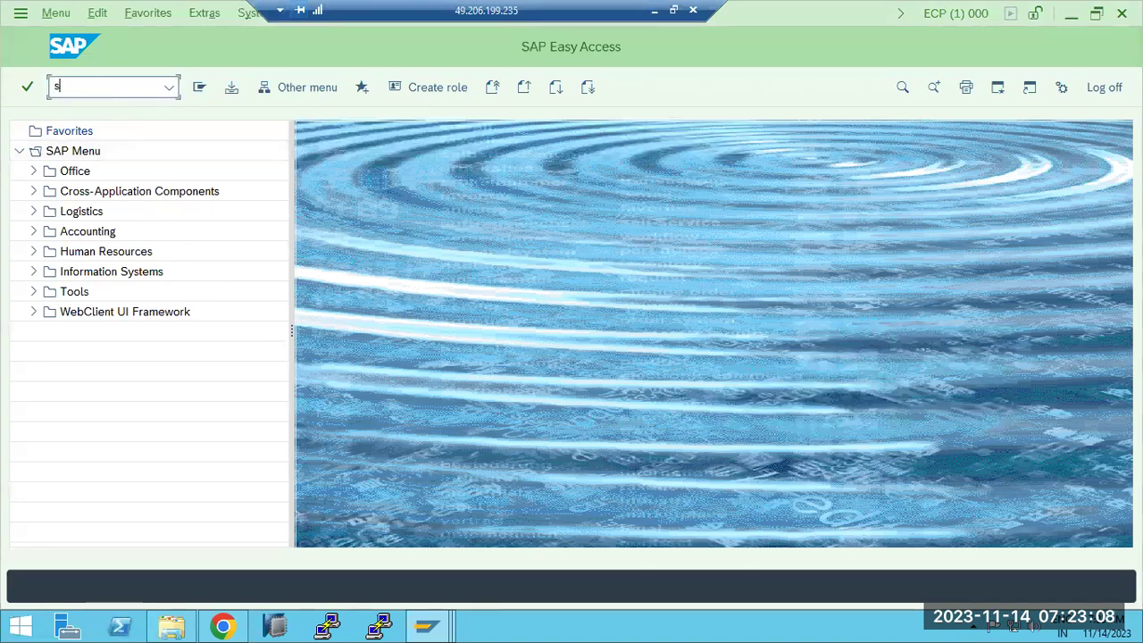
type("ms")
key("Return")
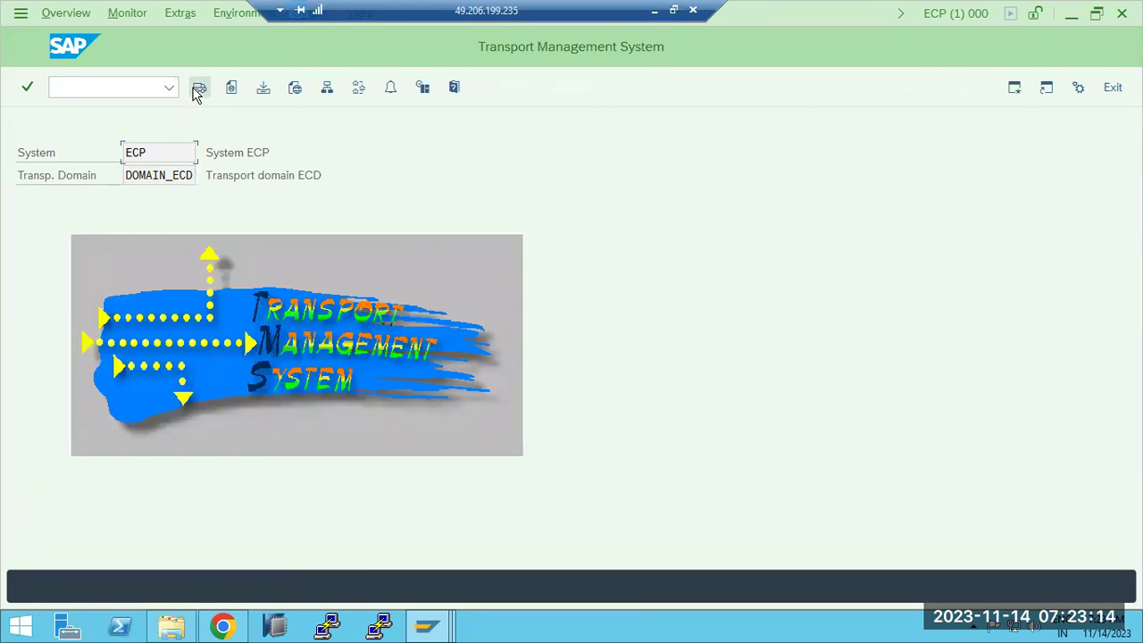
Step: Delete ECP's existing TMS configuration via Extras and confirm it
left_click(163, 16)
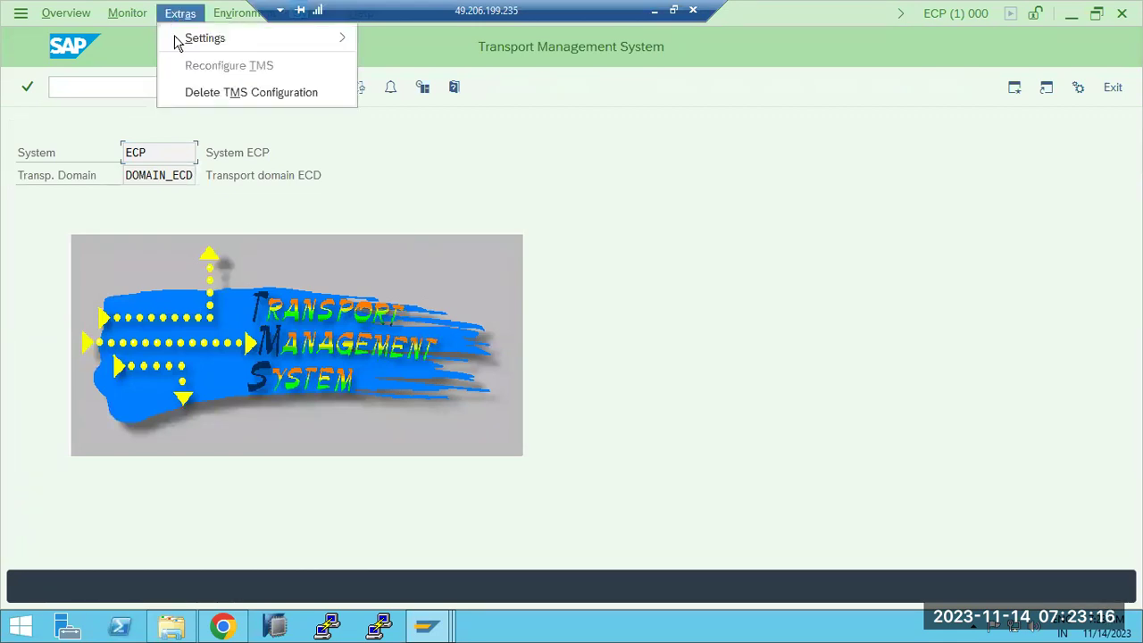
left_click(202, 94)
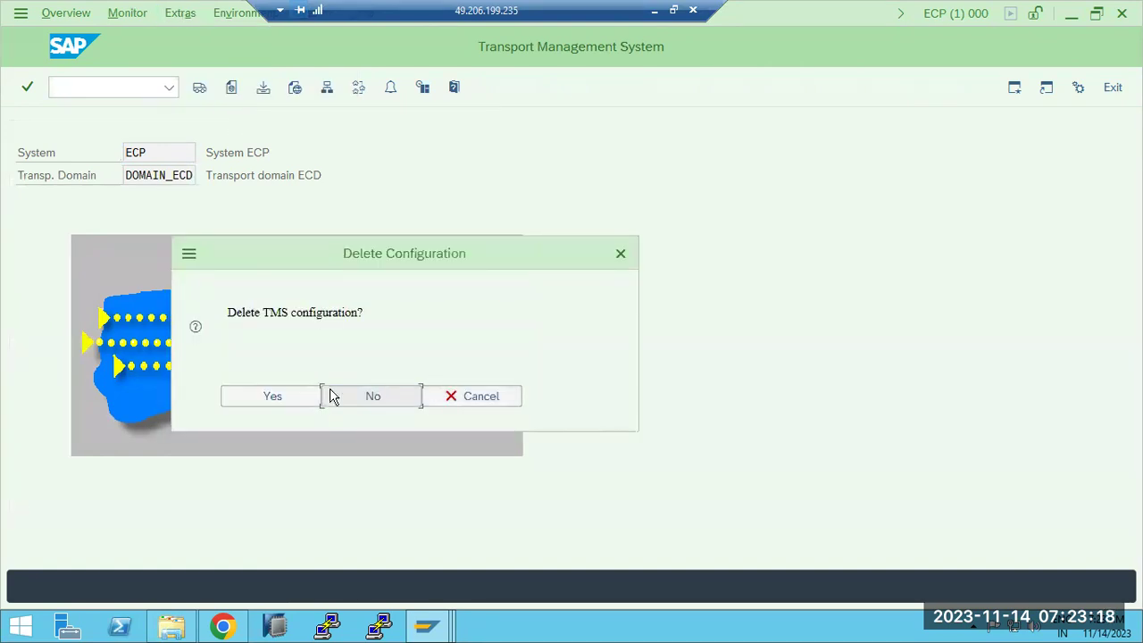
left_click(307, 391)
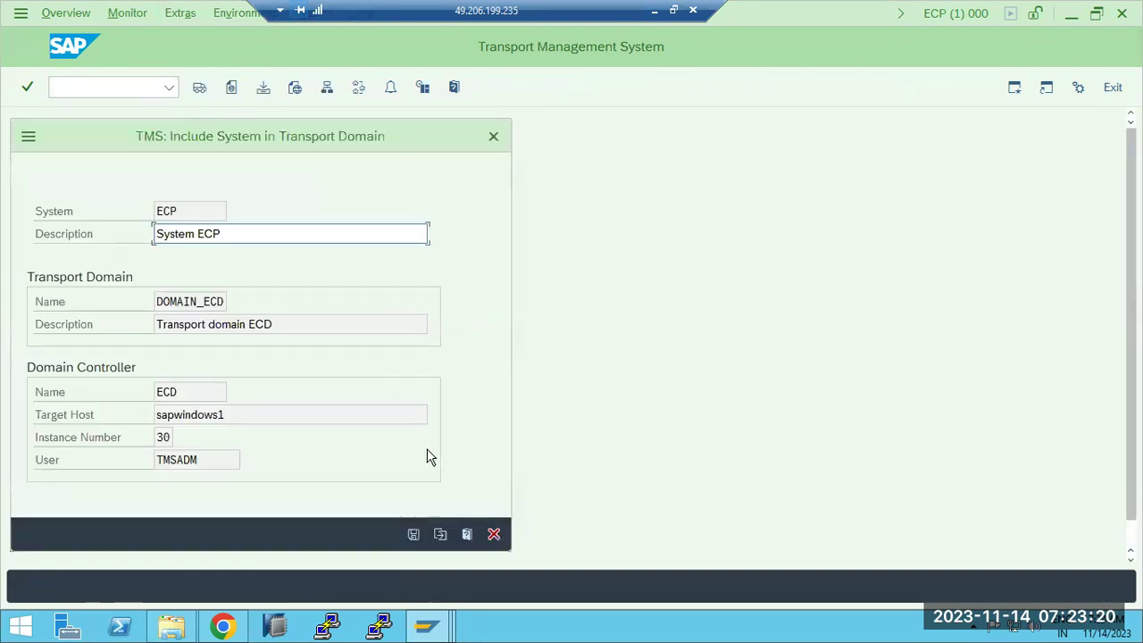
left_click(495, 533)
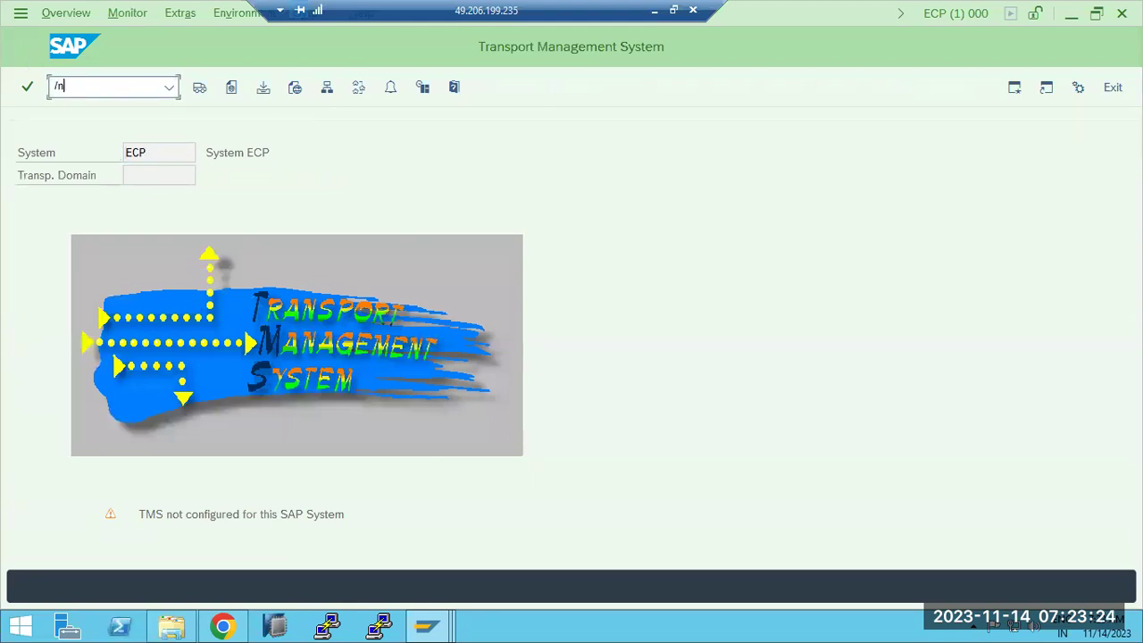
Step: Reopen STMS, check domain DOMAIN_ECD with controller ECD on sapwindows1 instance 30, and save
left_click(90, 85)
type("/nstms")
key("Return")
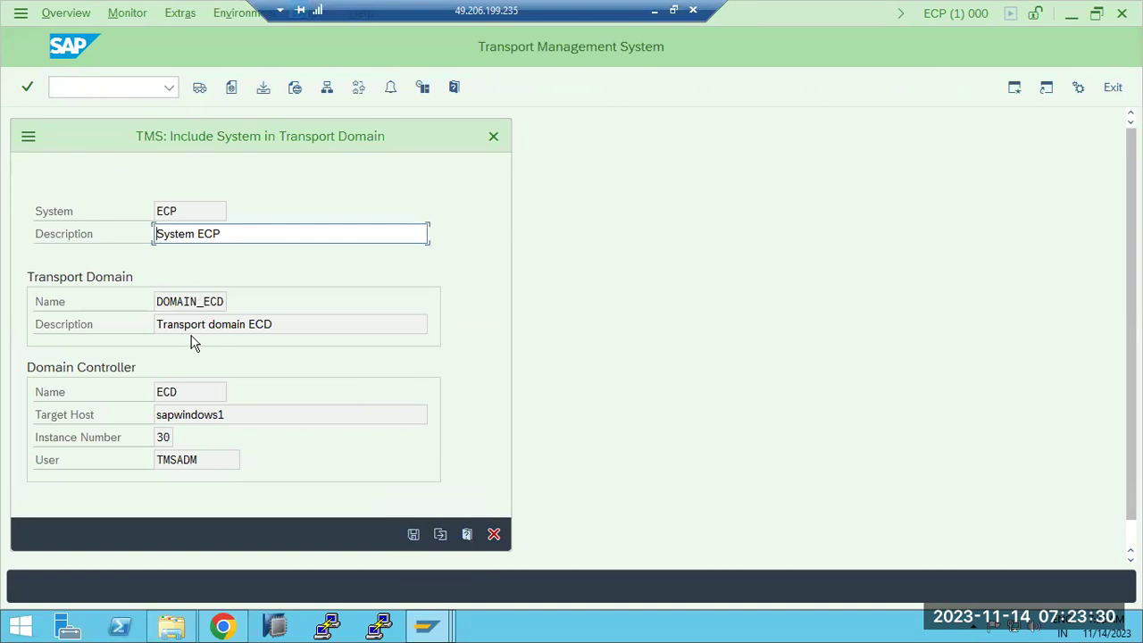
left_click(173, 301)
left_click_drag(173, 302, 223, 301)
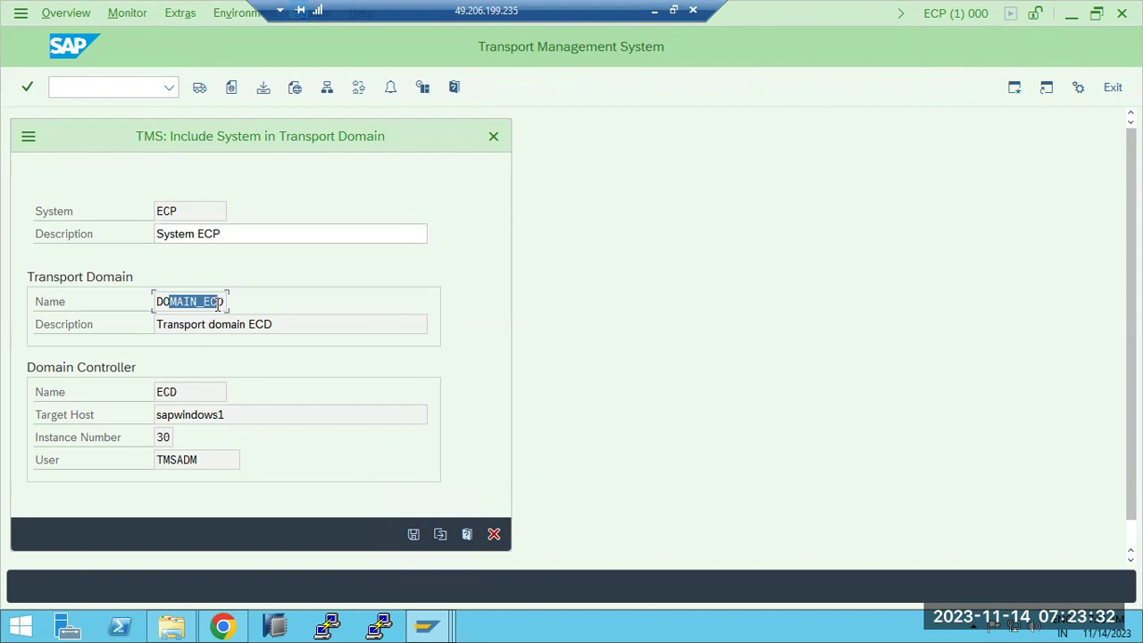
left_click(179, 393)
double_click(158, 393)
left_click_drag(243, 420, 195, 439)
left_click(153, 438)
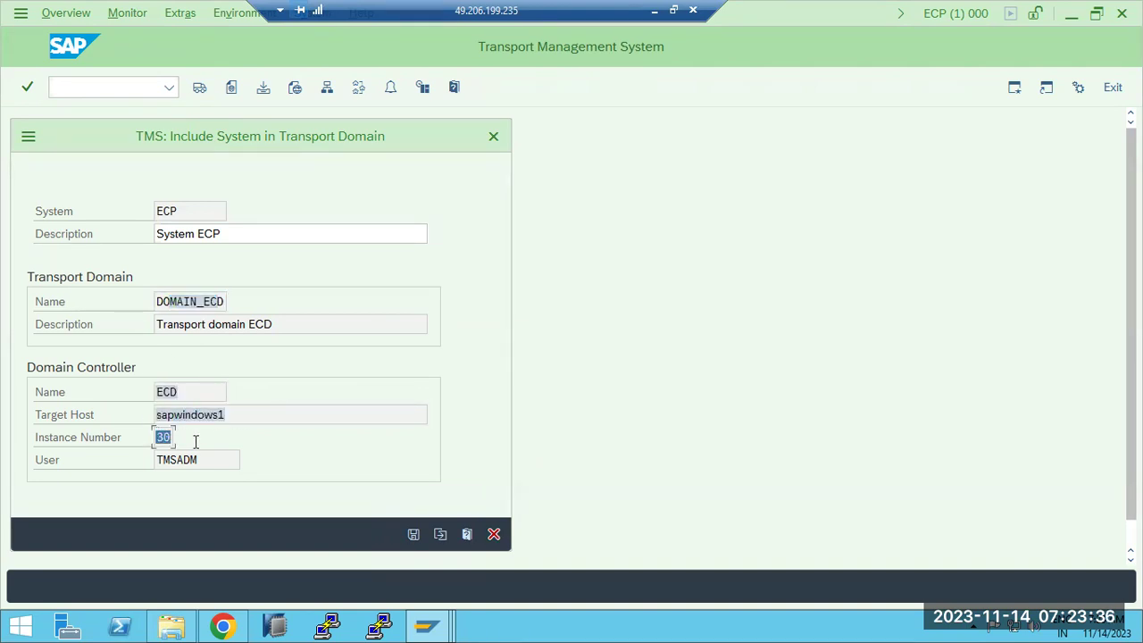
left_click(413, 534)
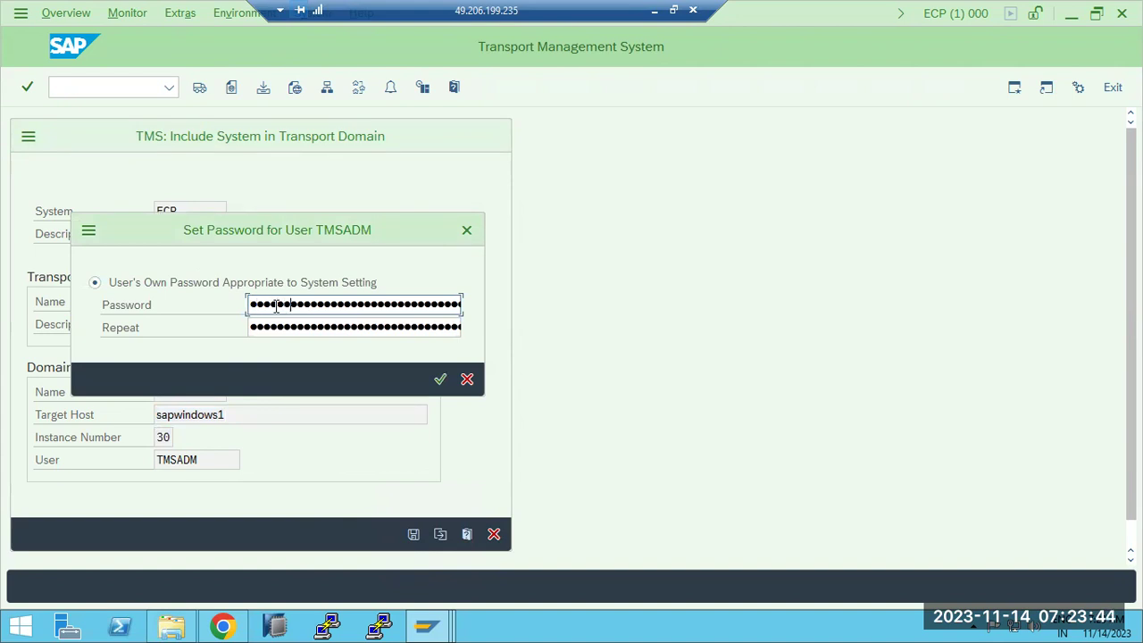
Step: Enter and repeat the TMSADM password, fix a mismatch, and confirm it
key("Tab")
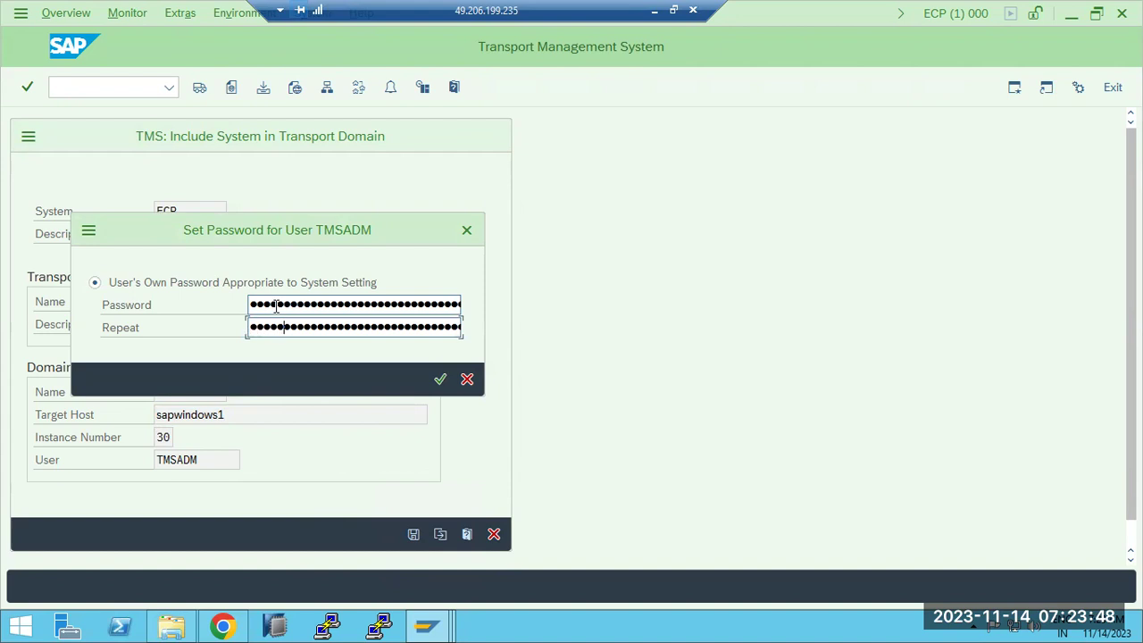
key("Return")
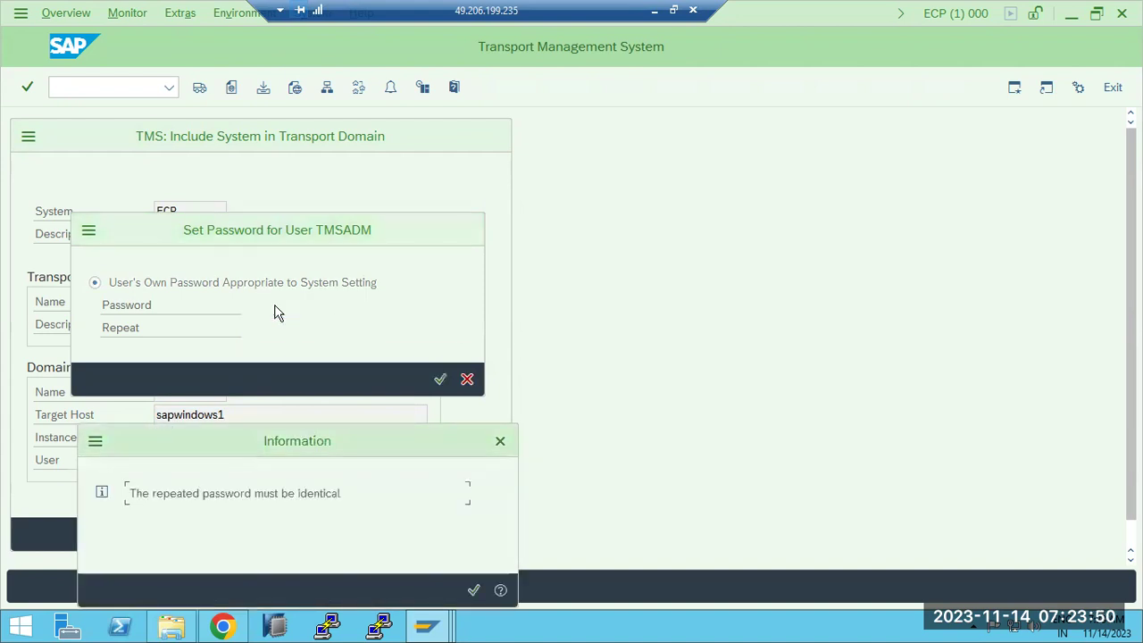
left_click(500, 441)
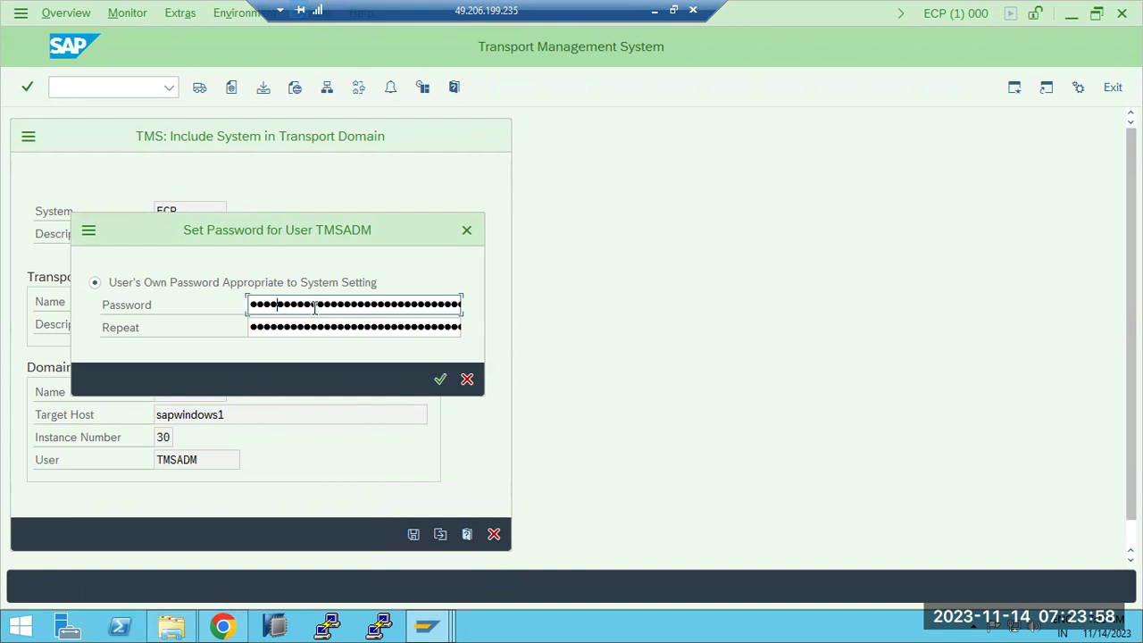
key("Tab")
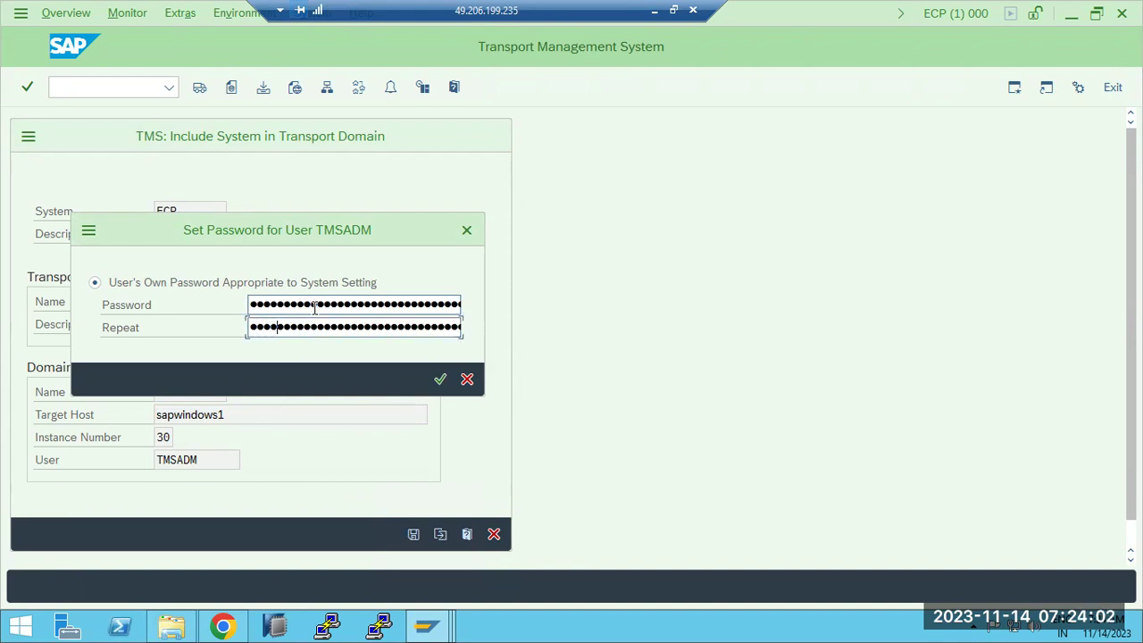
key("Return")
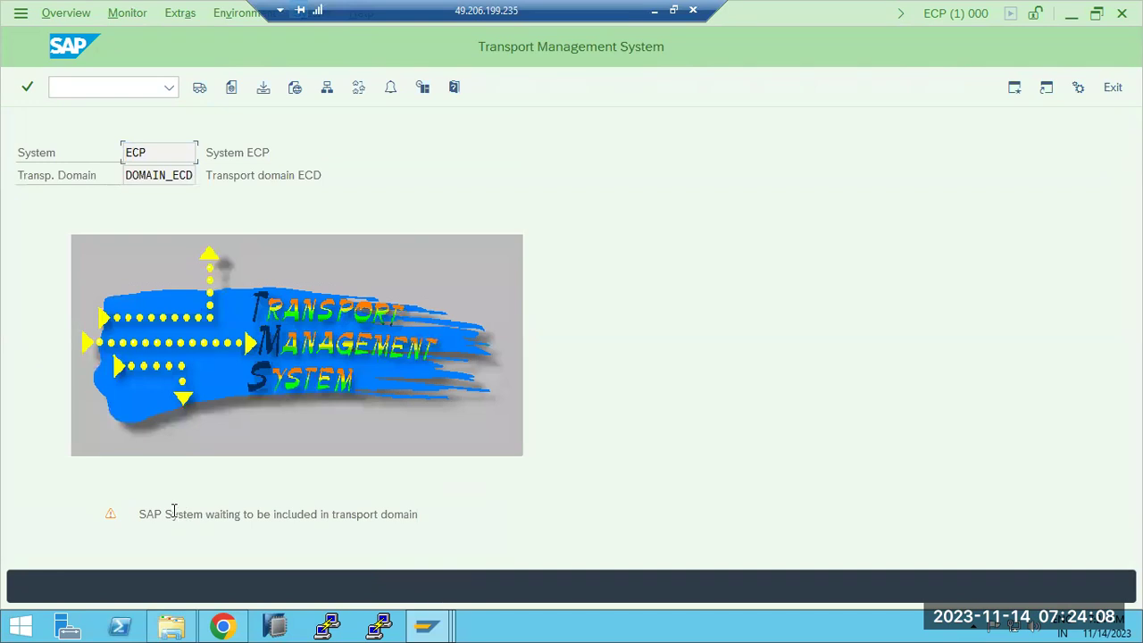
Step: Highlight ECP's domain and waiting-for-inclusion status, then switch to the ECD AS Instances window
left_click_drag(132, 153, 191, 179)
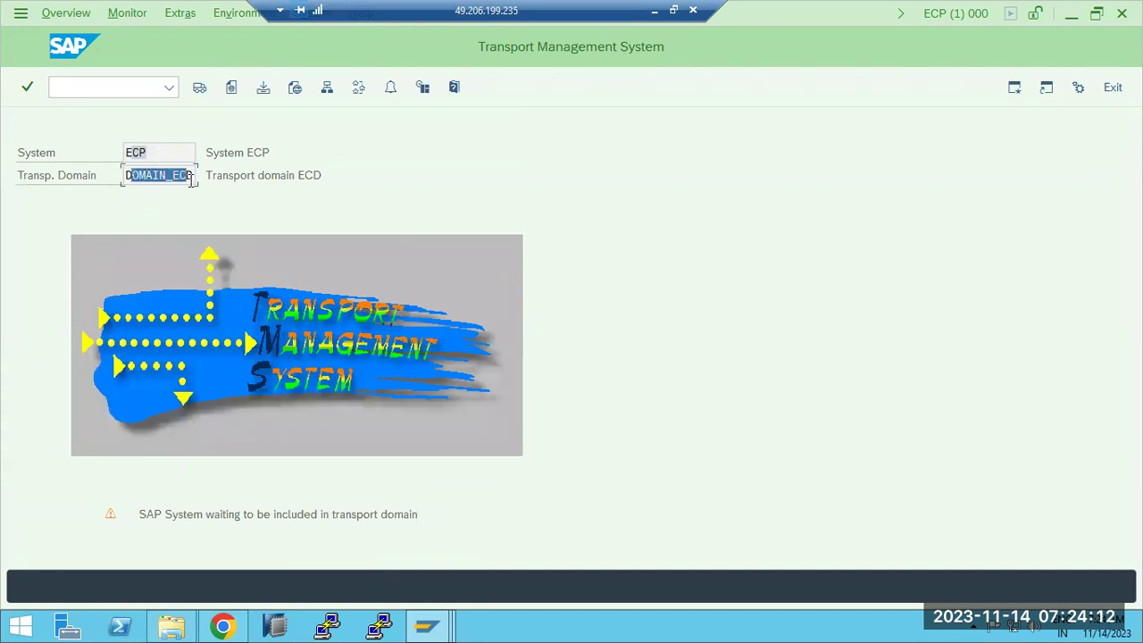
left_click_drag(154, 518, 418, 514)
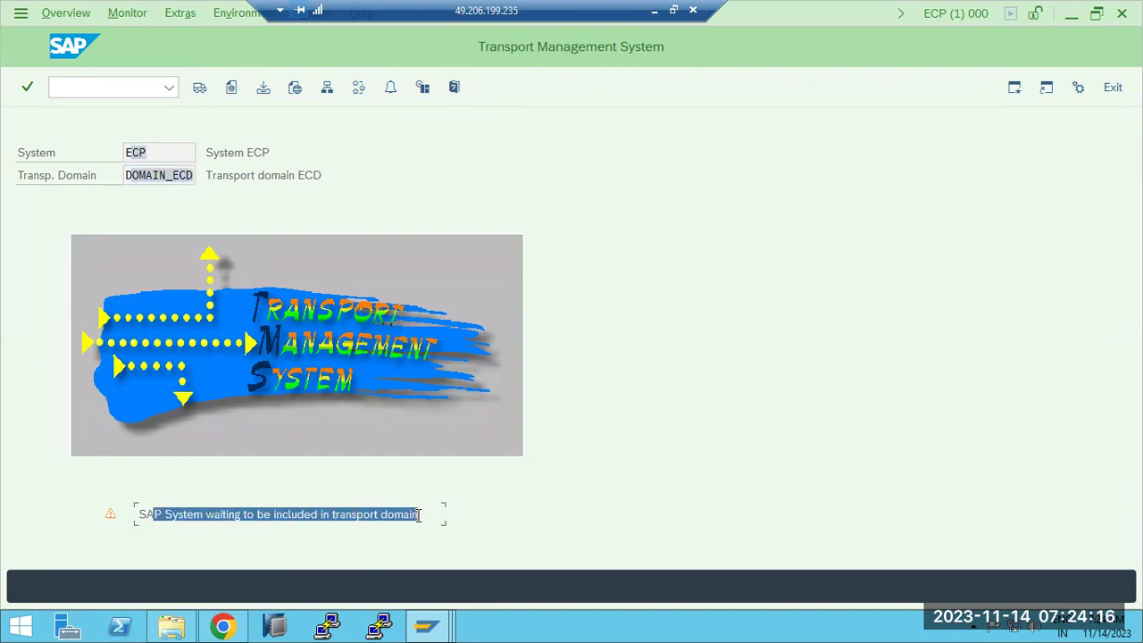
left_click(425, 625)
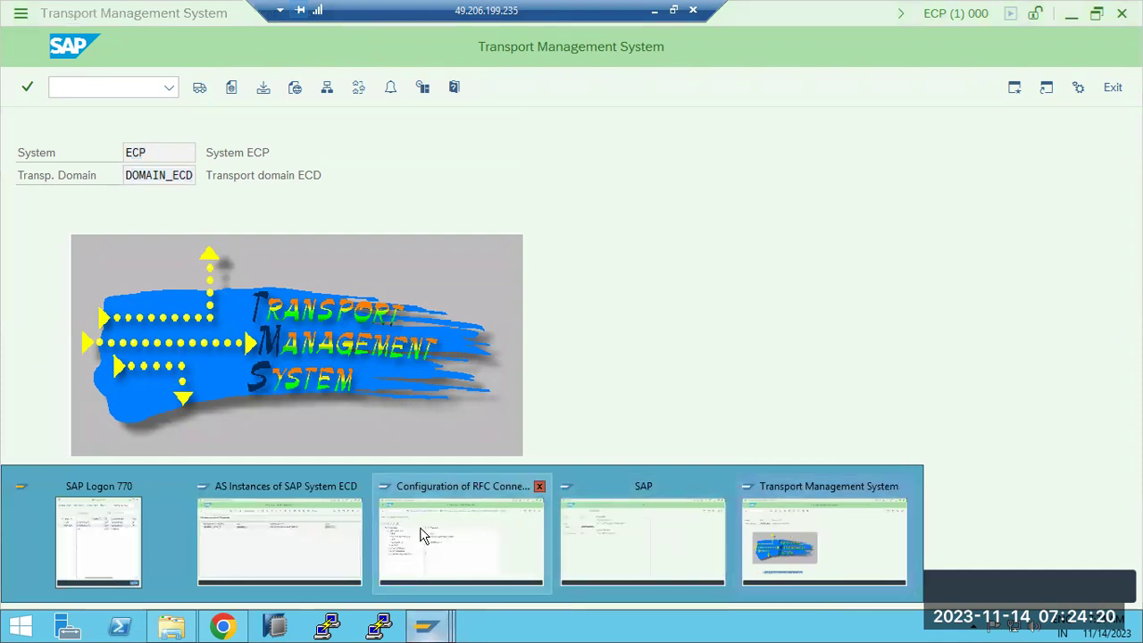
left_click(315, 527)
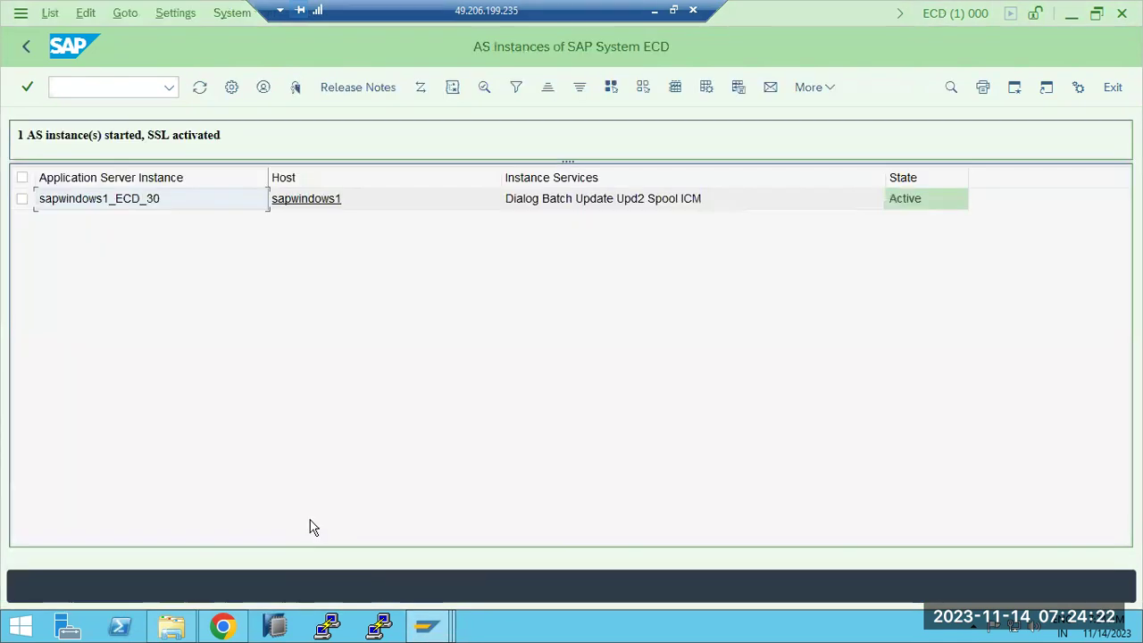
Step: Open STMS on ECD, show the DOMAIN_ECD system overview and select the ECP row
left_click(26, 51)
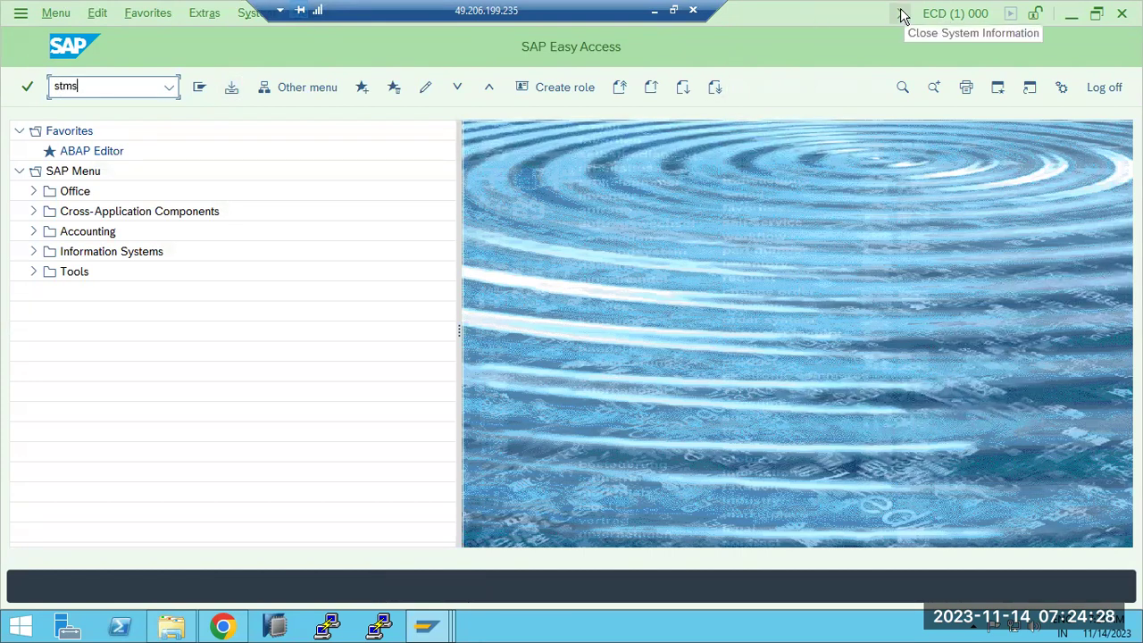
key("Return")
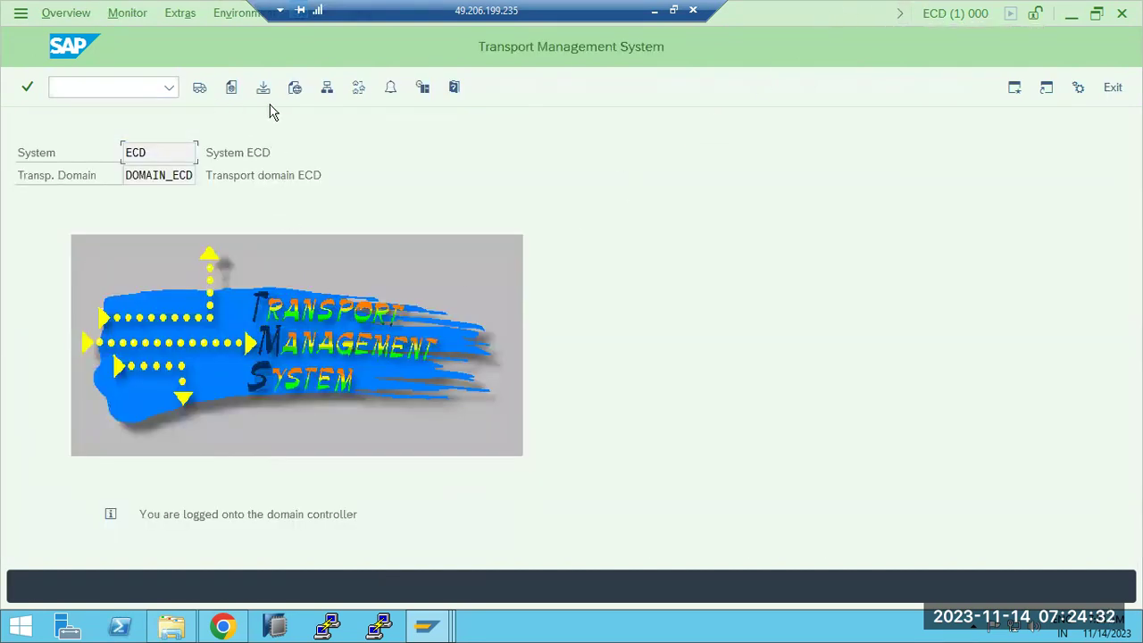
left_click(328, 88)
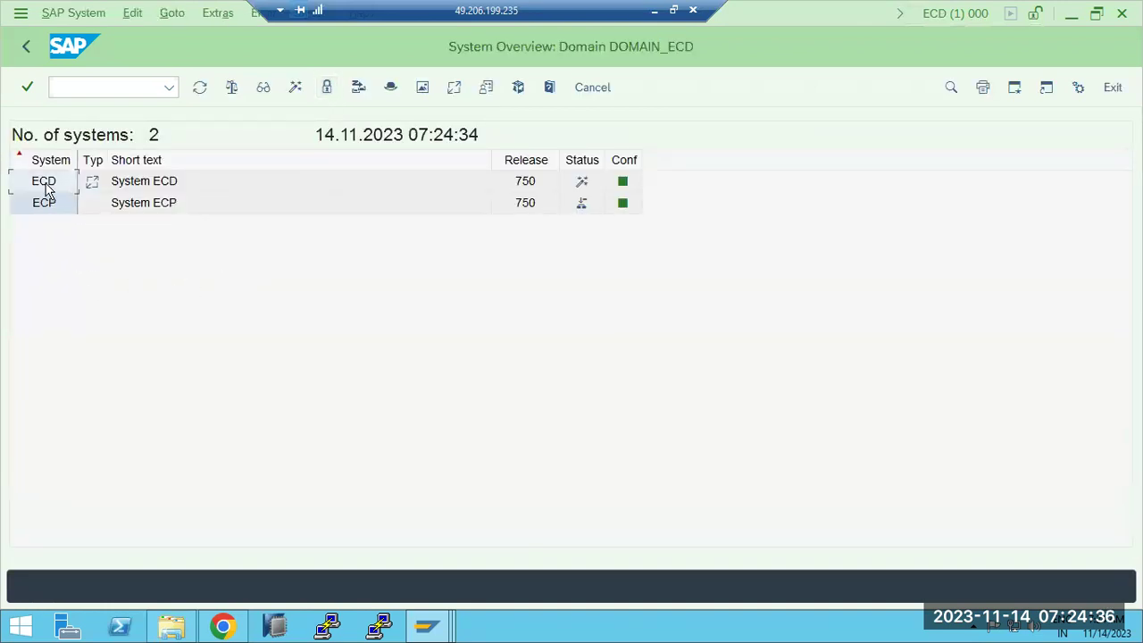
left_click(44, 186)
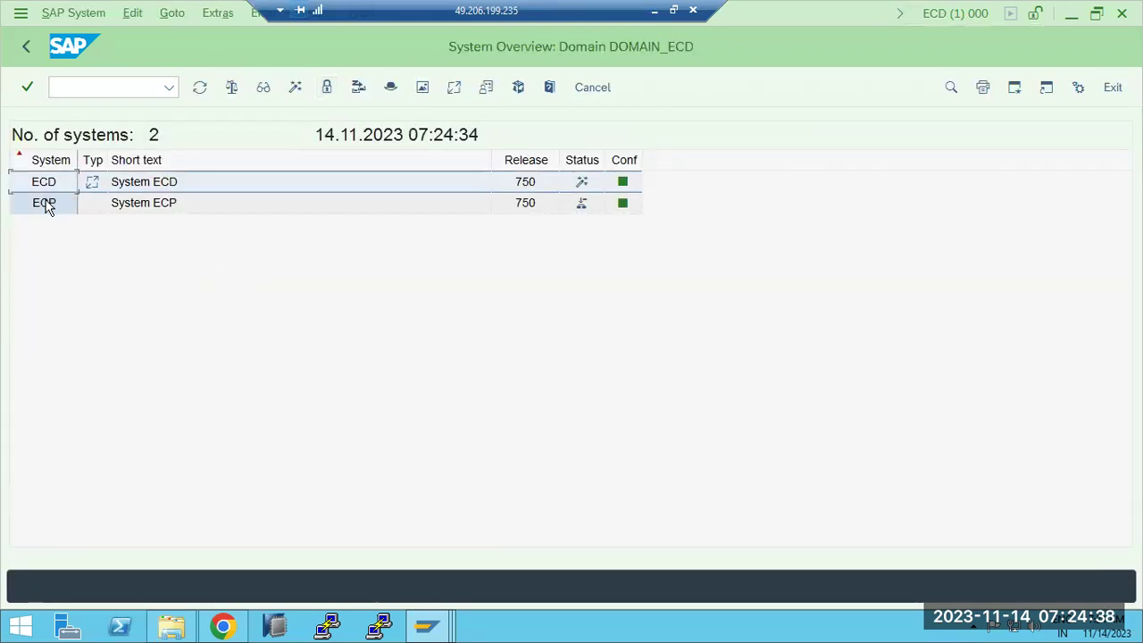
left_click(45, 204)
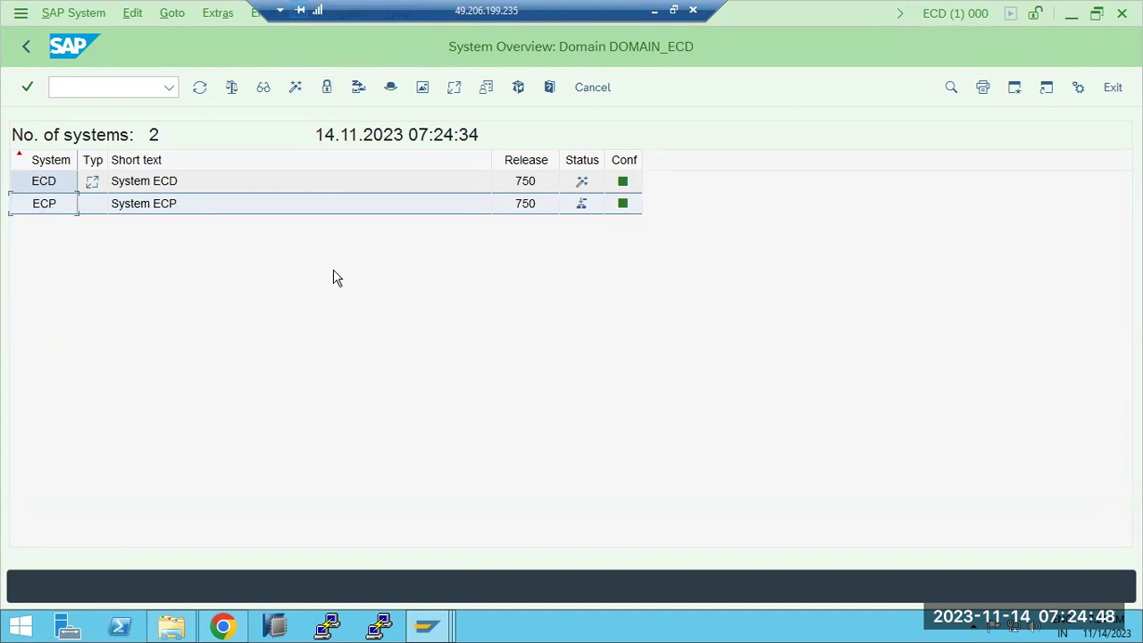
mouse_move(582, 213)
Step: Approve ECP via SAP System > Approve, accept its inclusion, and return to Transport Management
left_click(76, 16)
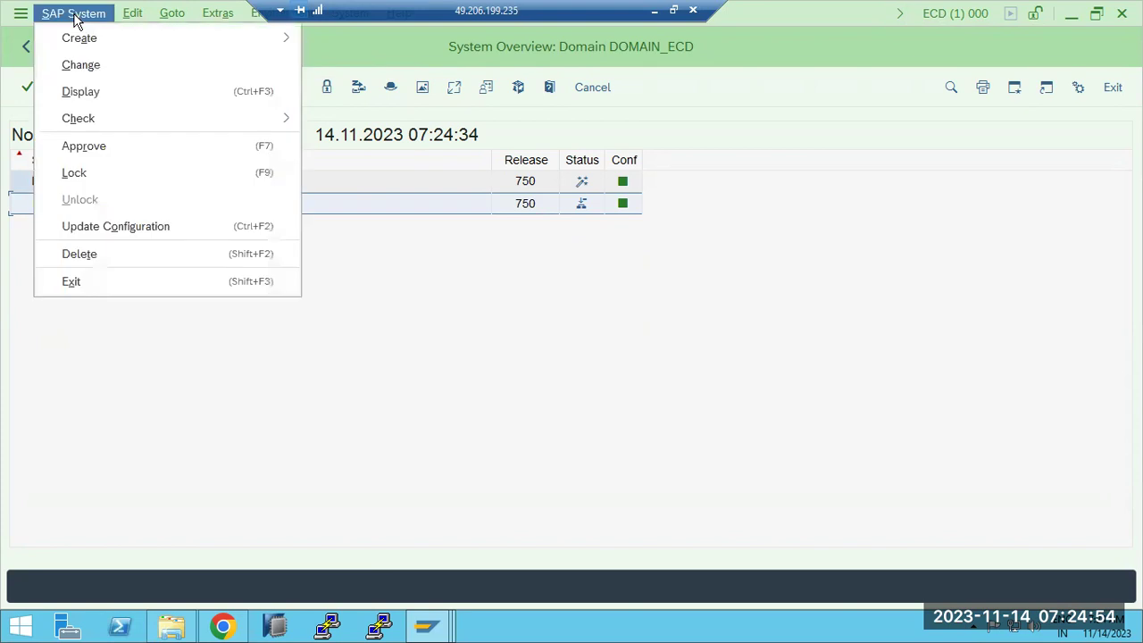
left_click(90, 150)
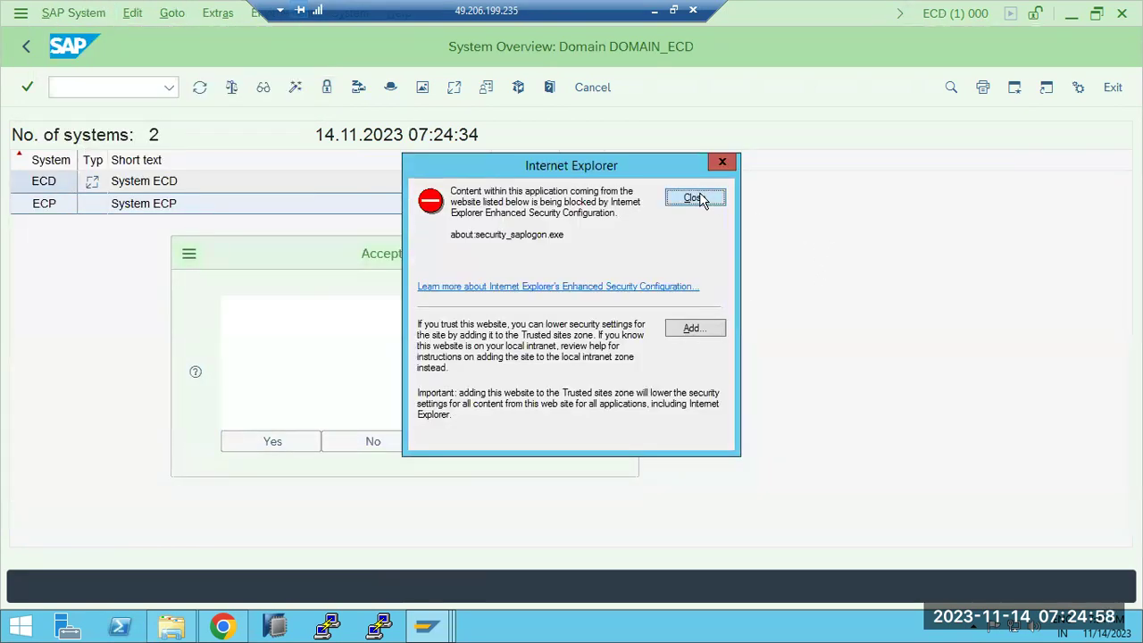
left_click(694, 197)
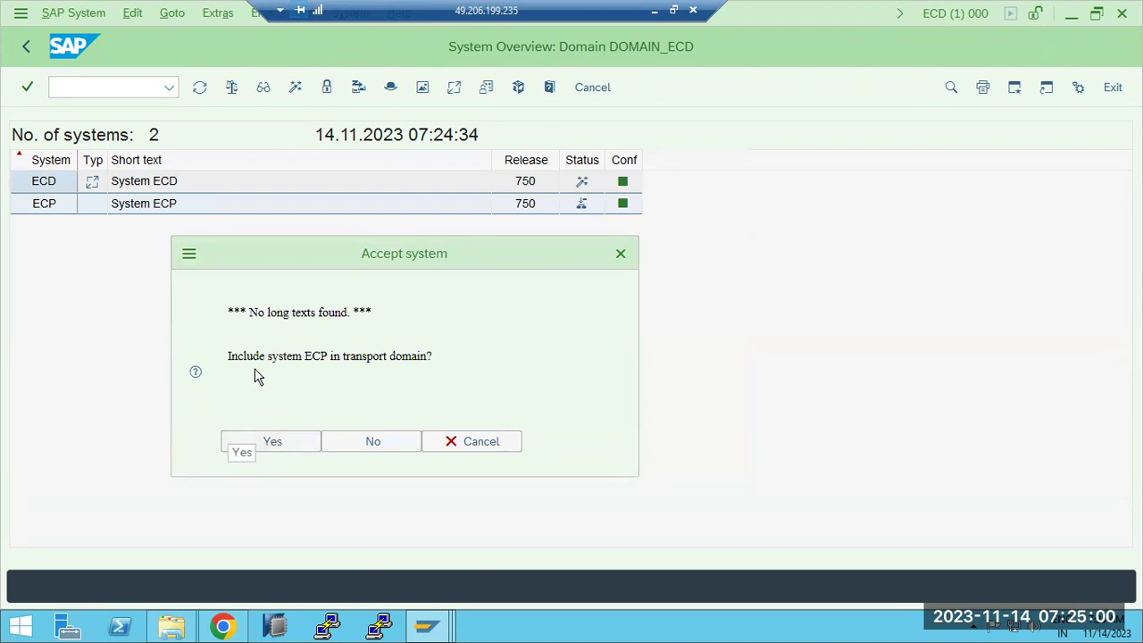
left_click_drag(260, 357, 433, 356)
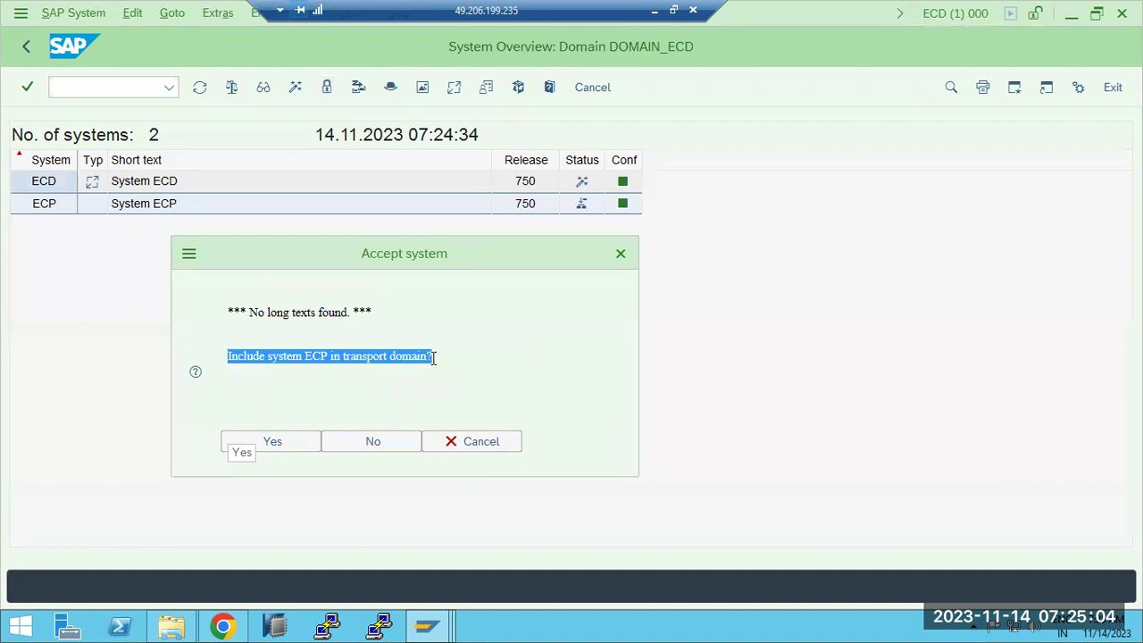
left_click(291, 439)
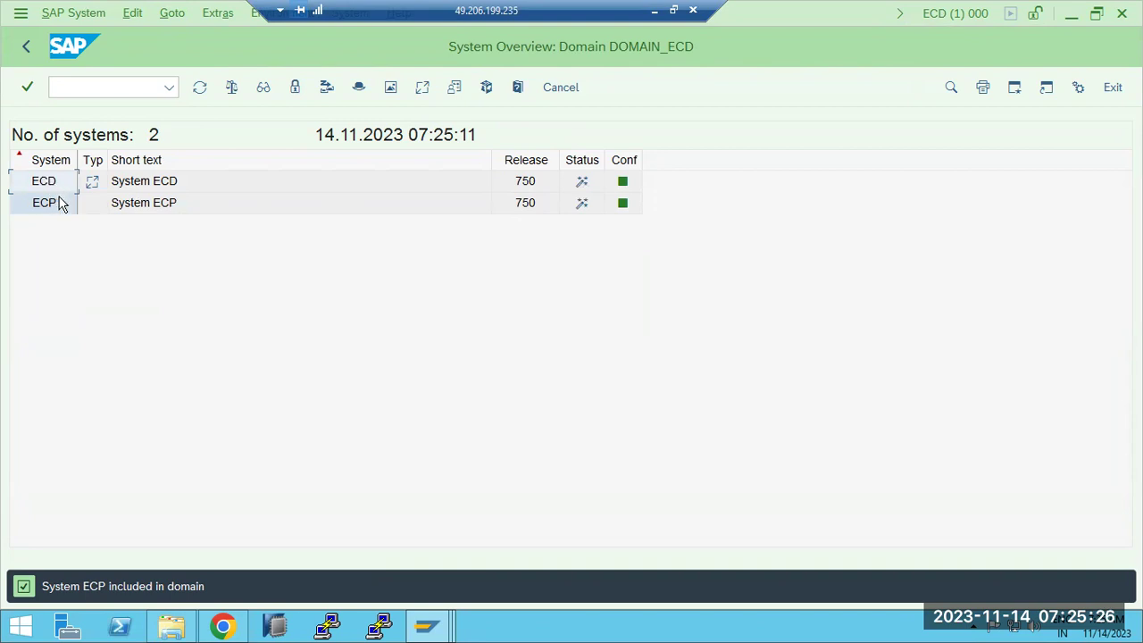
left_click(27, 47)
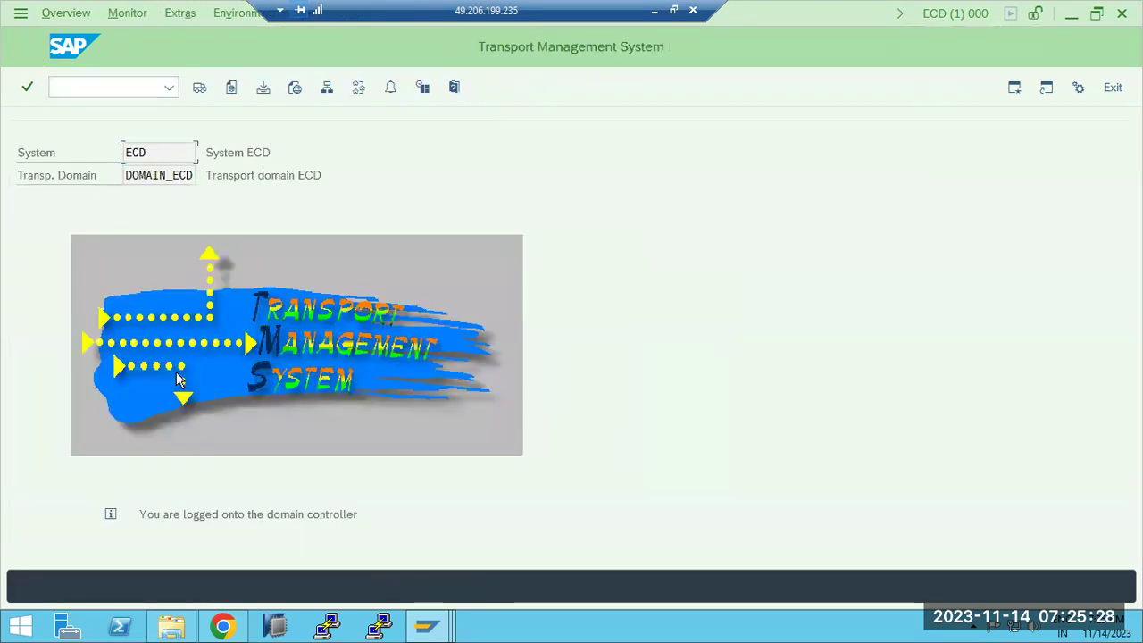
Step: Switch to ECP's Transport Management System window and highlight its waiting-for-inclusion message
left_click(424, 630)
left_click(788, 540)
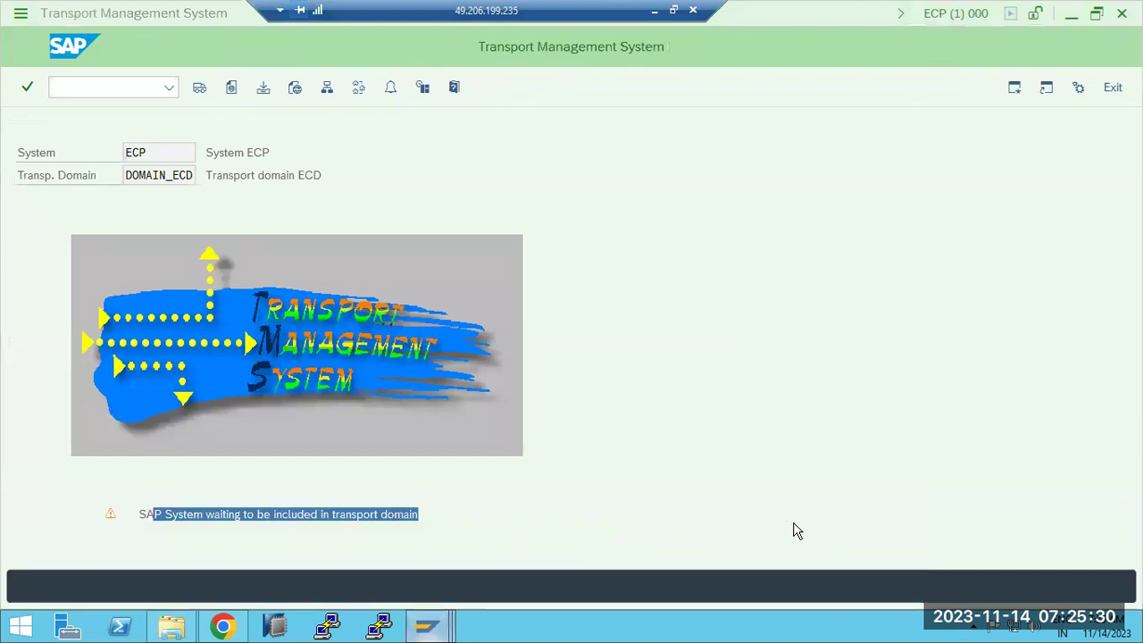
left_click(173, 523)
left_click_drag(162, 514, 320, 515)
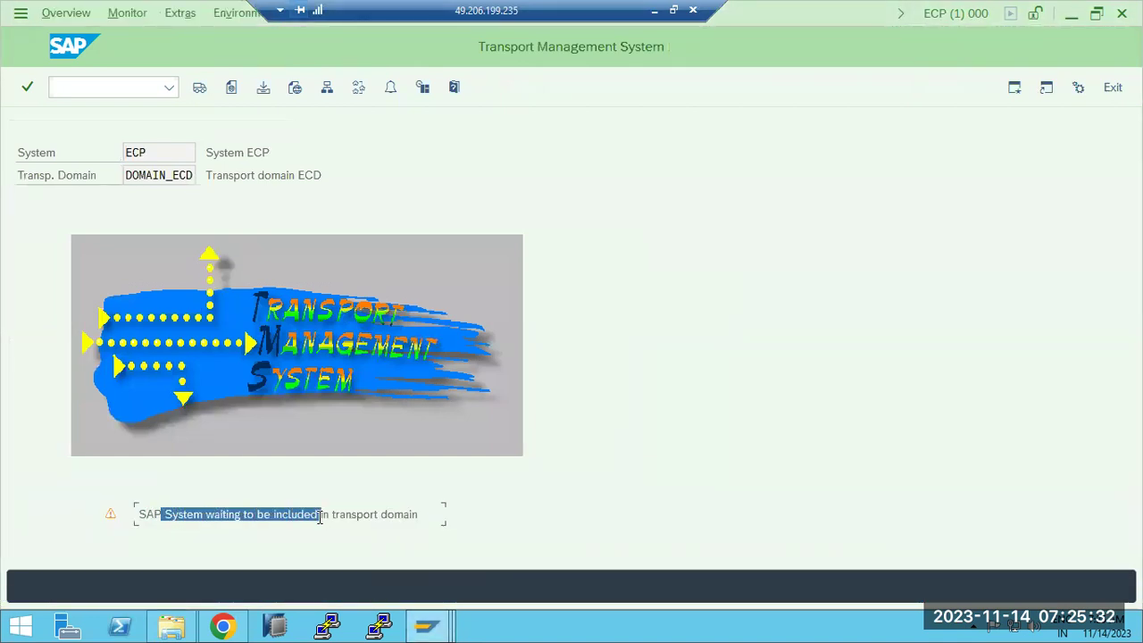
Step: Rerun /nstms on ECP to refresh its status, then switch to ECQ's RFC connections window
left_click(68, 87)
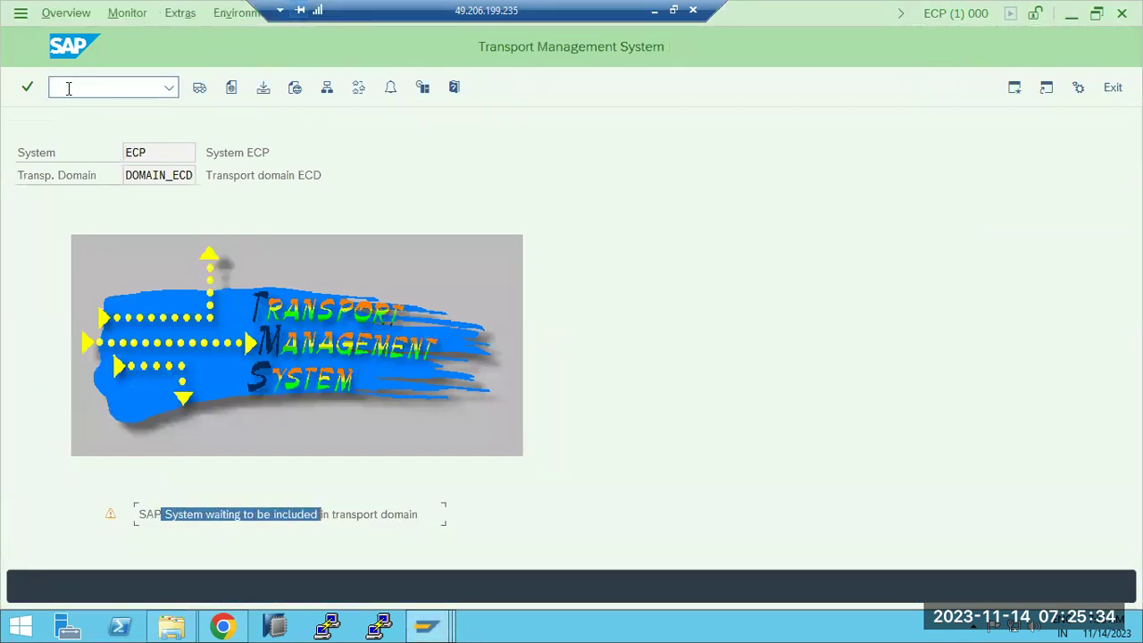
left_click(68, 87)
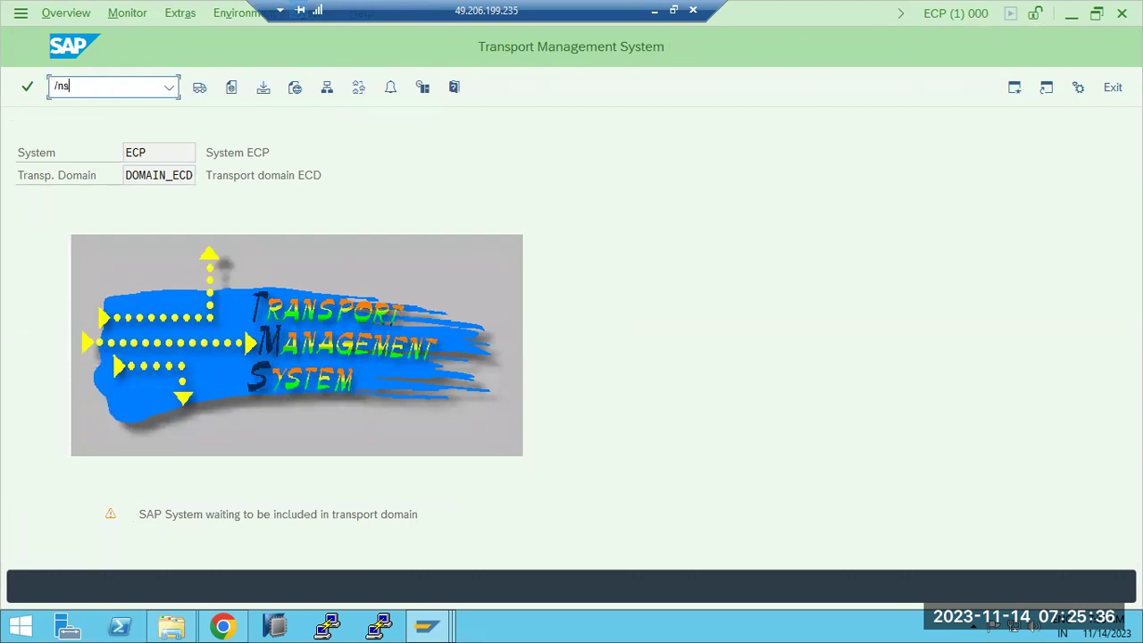
type("/nstms")
key("Return")
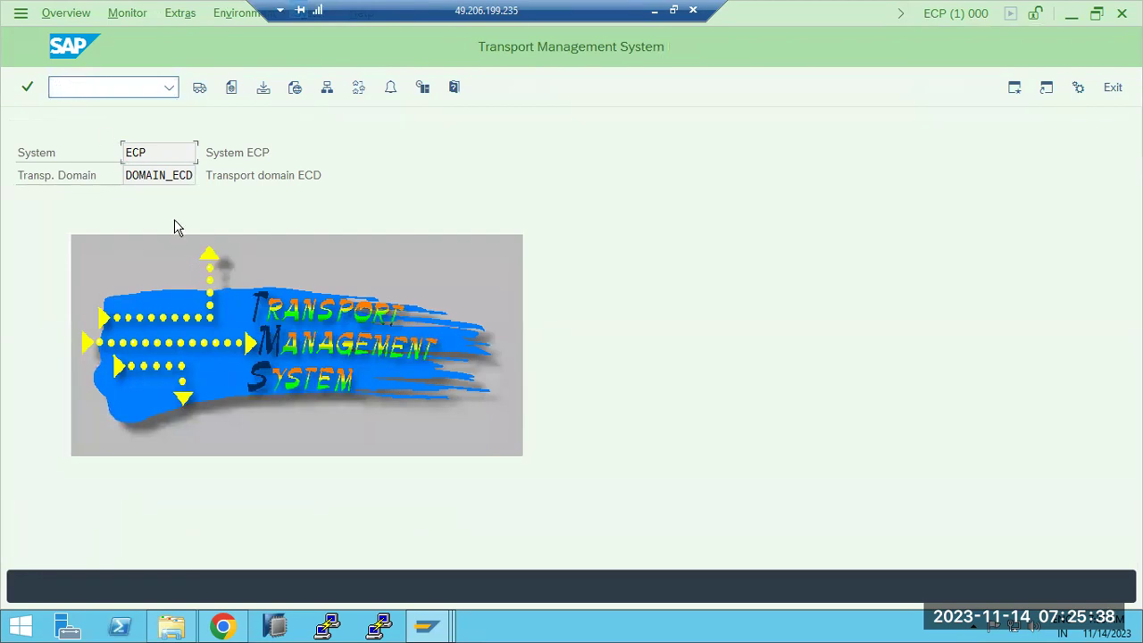
left_click(429, 623)
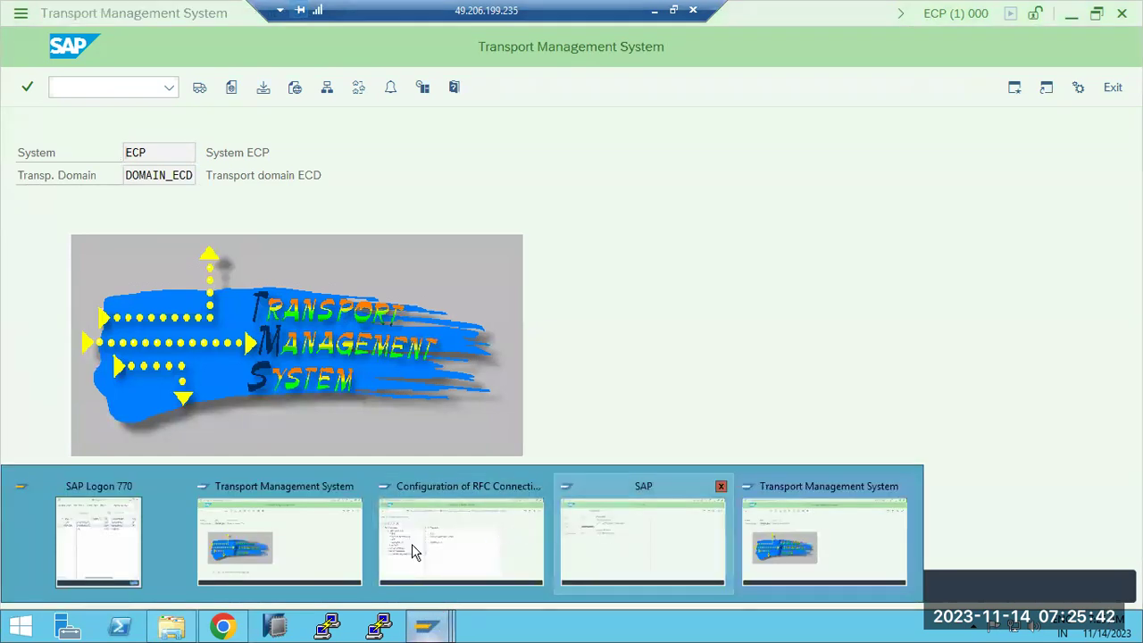
left_click(459, 550)
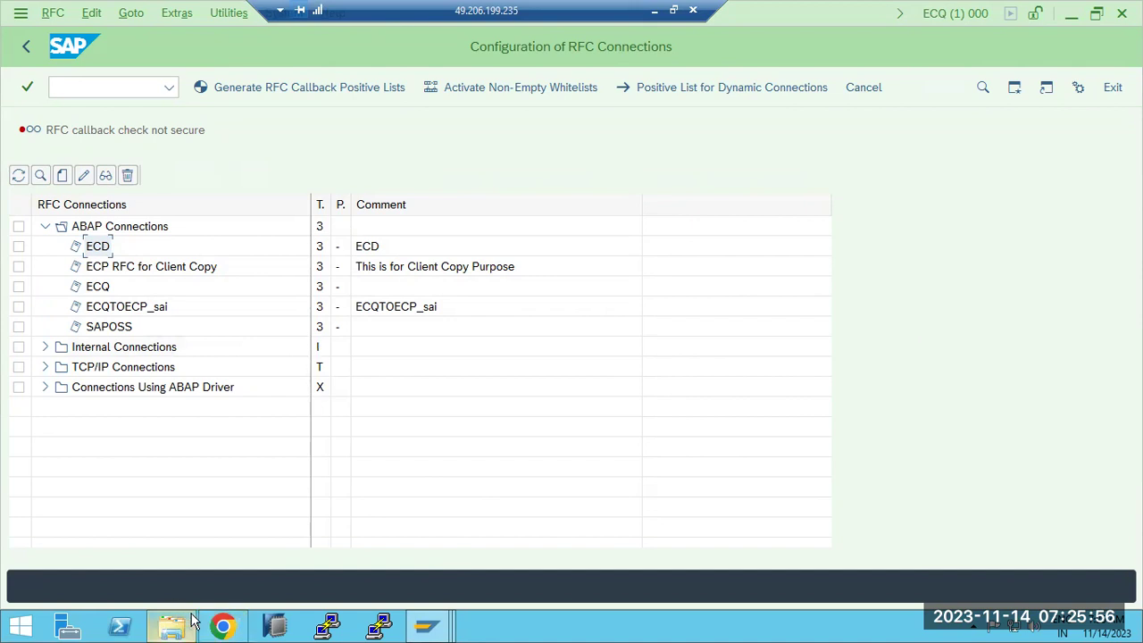
Step: On ECD, test the ECQ RFC for Client Copy destination and check its target host
mouse_move(444, 610)
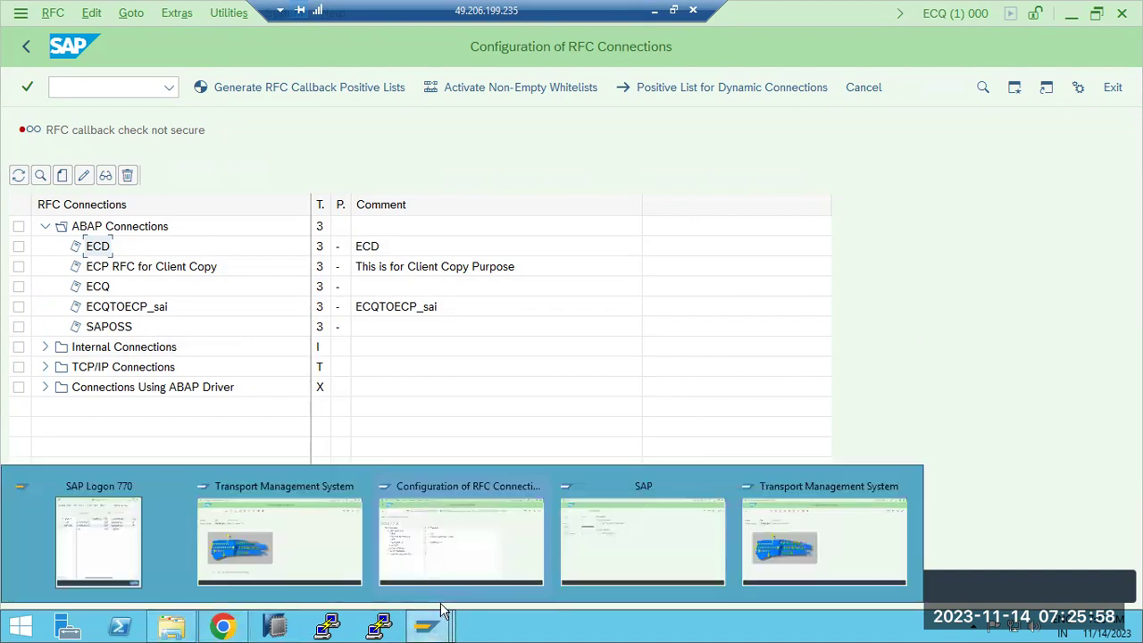
left_click(301, 548)
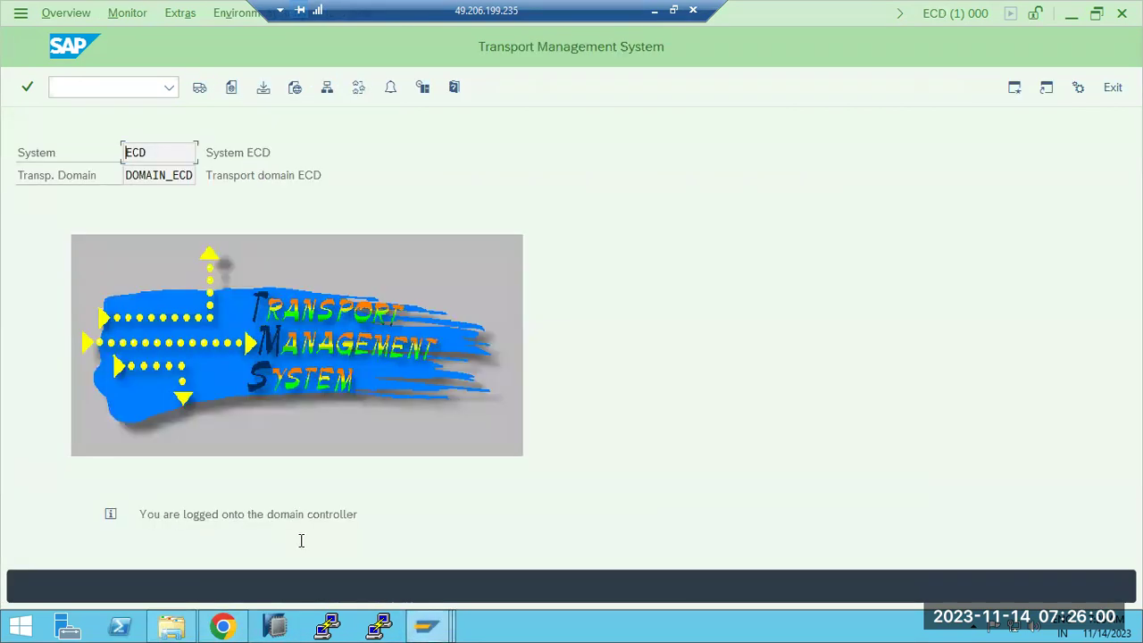
left_click(66, 91)
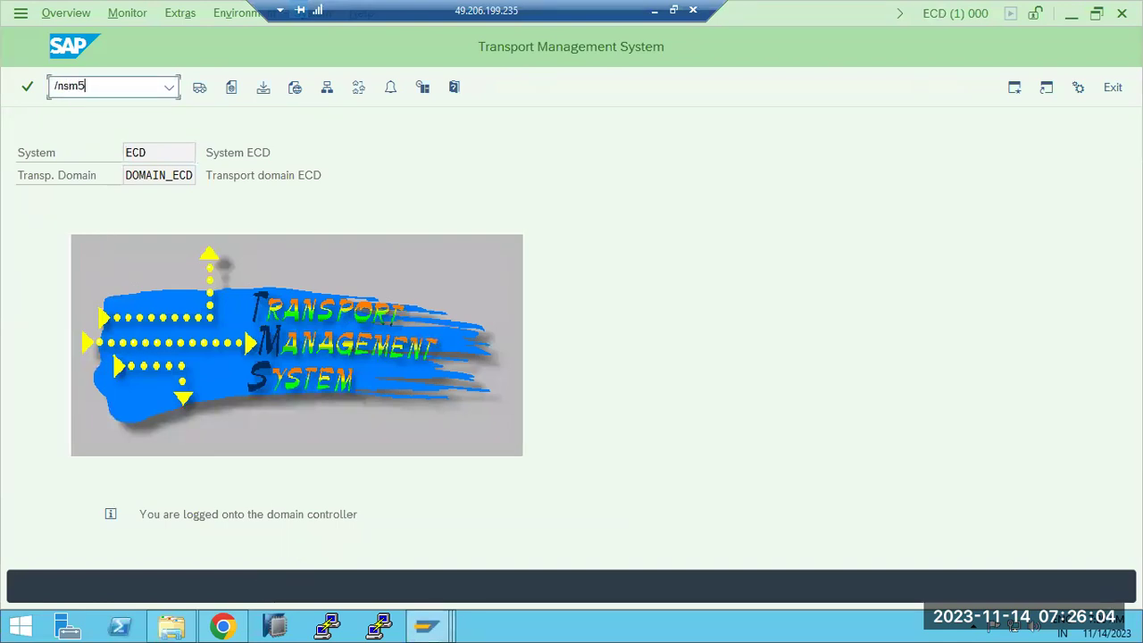
key("Return")
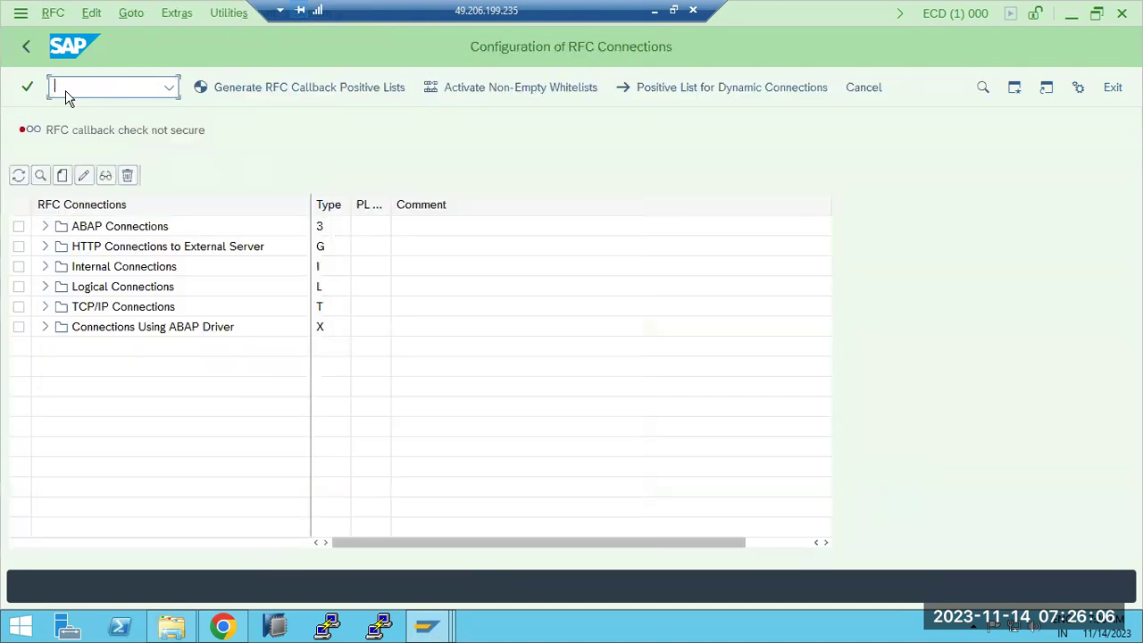
left_click(47, 228)
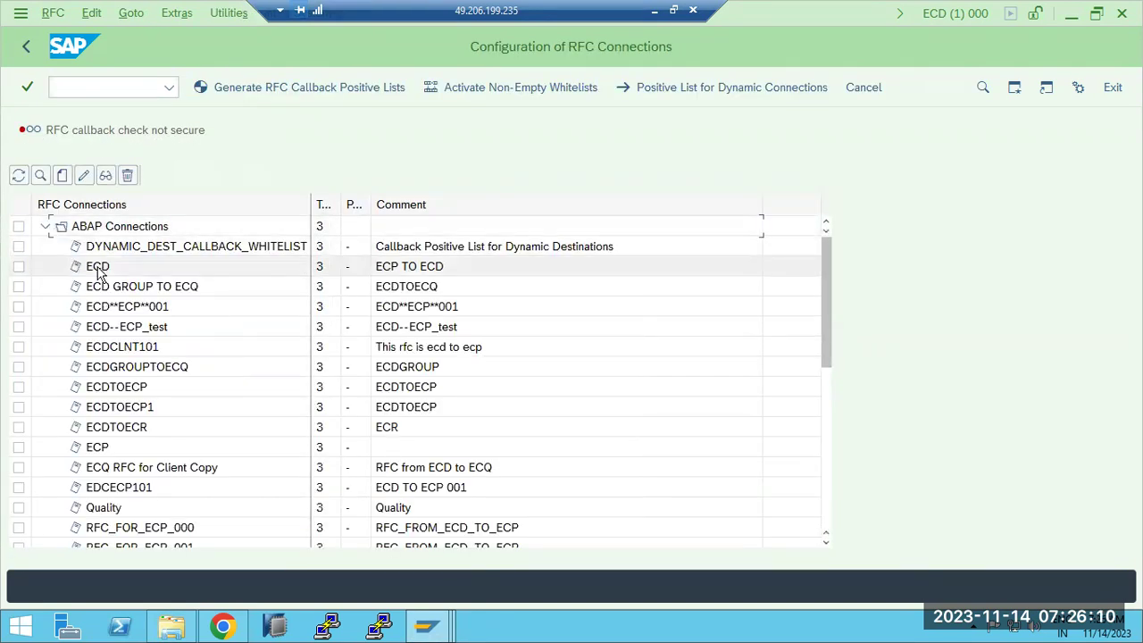
double_click(123, 473)
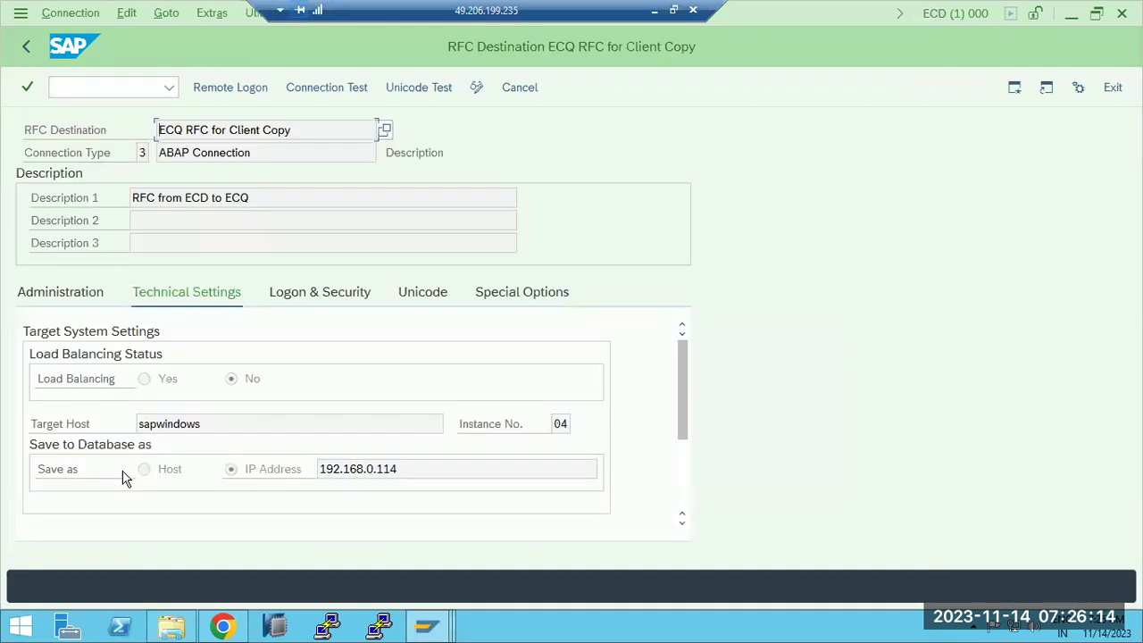
left_click(318, 87)
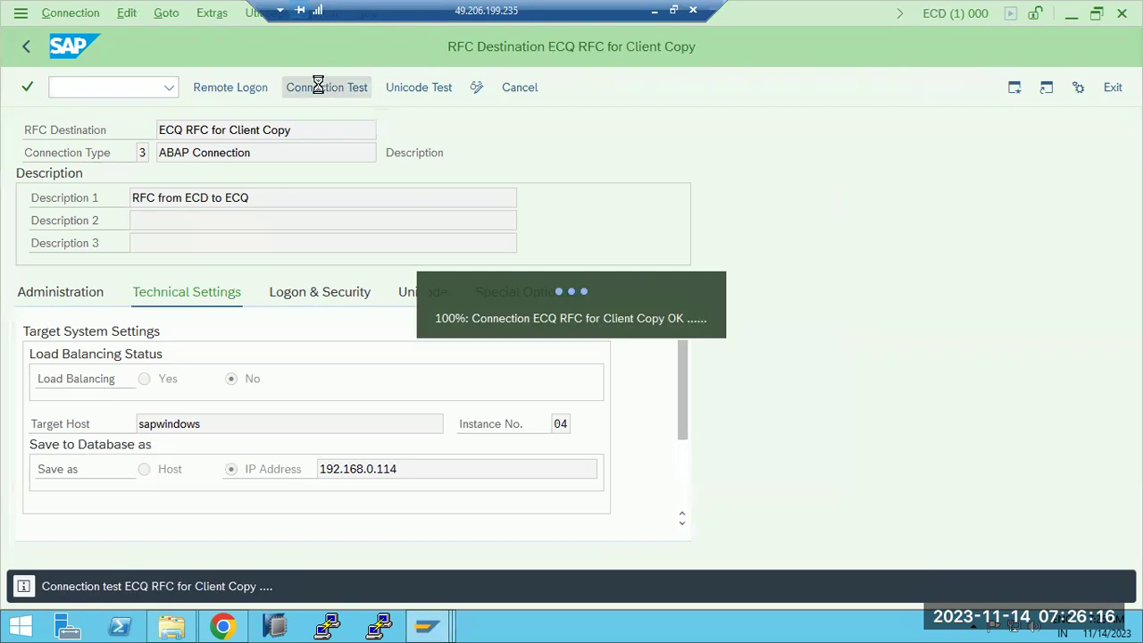
left_click(683, 198)
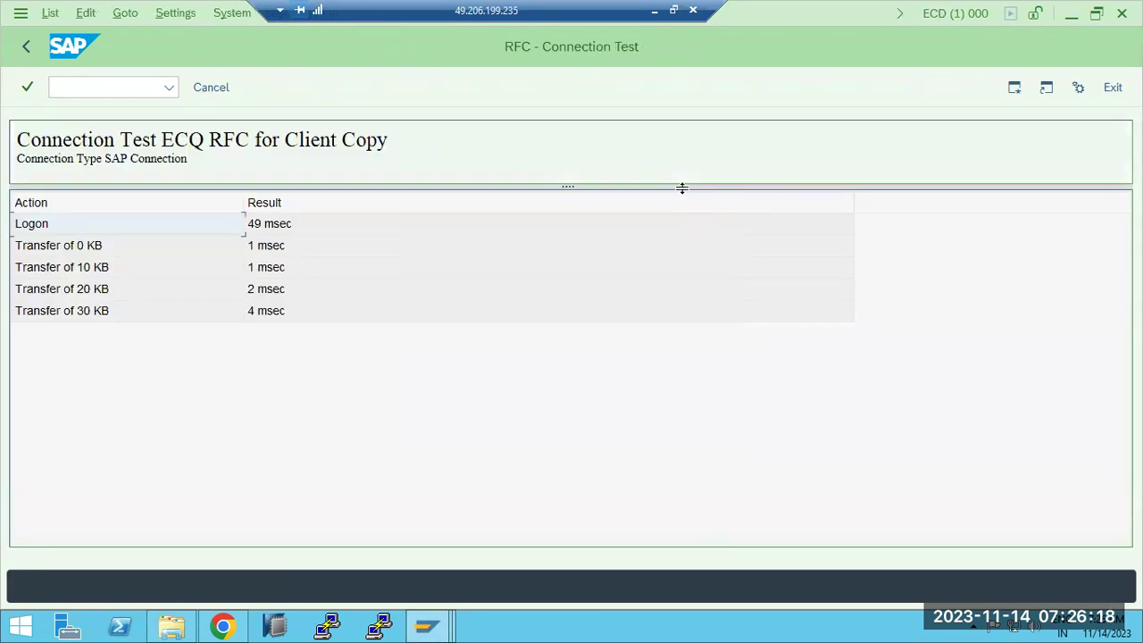
left_click(25, 47)
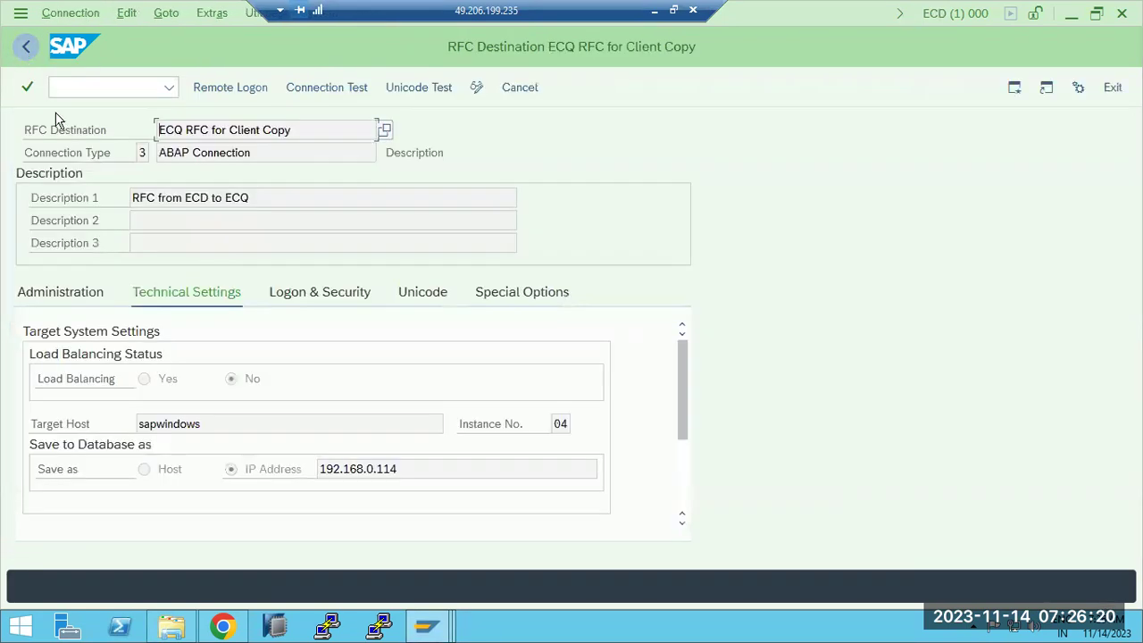
left_click_drag(244, 428, 141, 426)
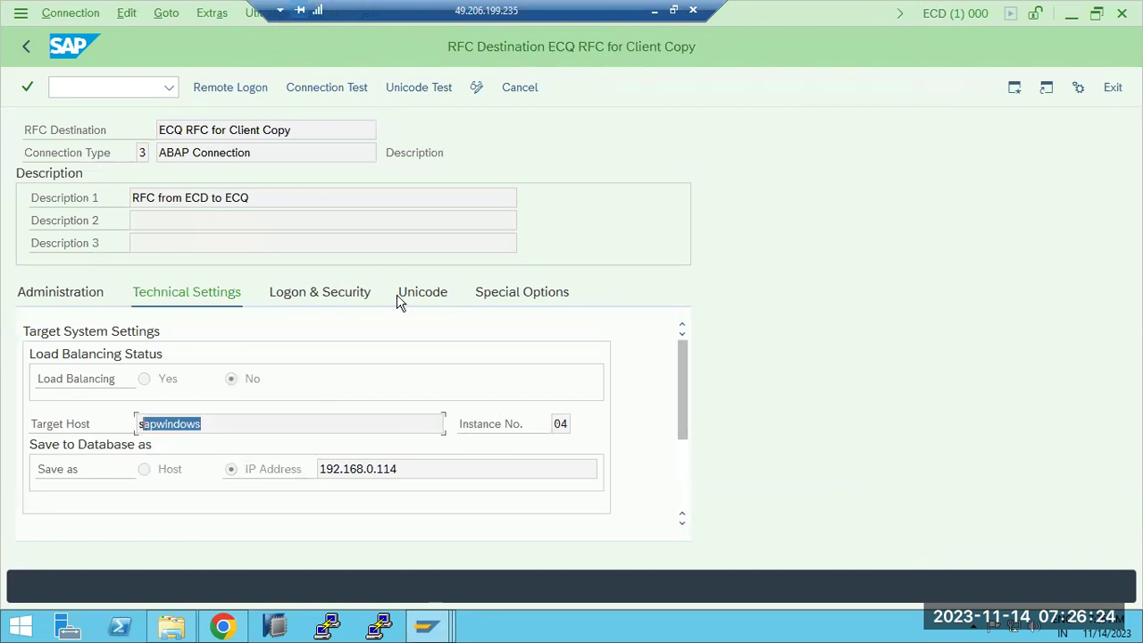
Step: From ECQ, test the ECD RFC destination, which fails with a gateway timeout
left_click(427, 625)
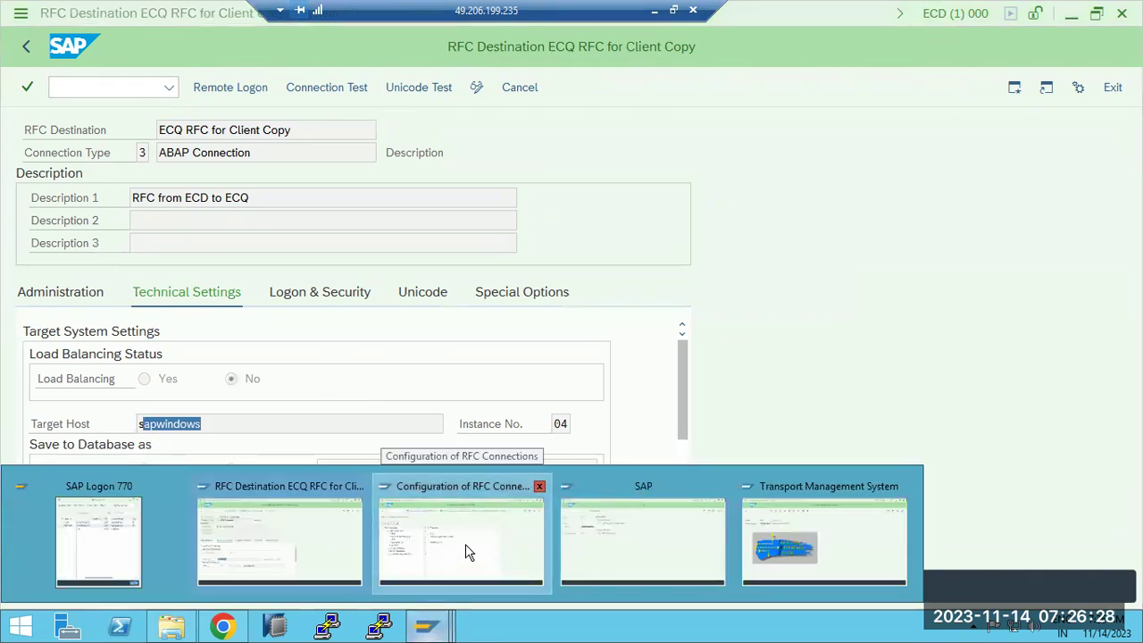
left_click(465, 545)
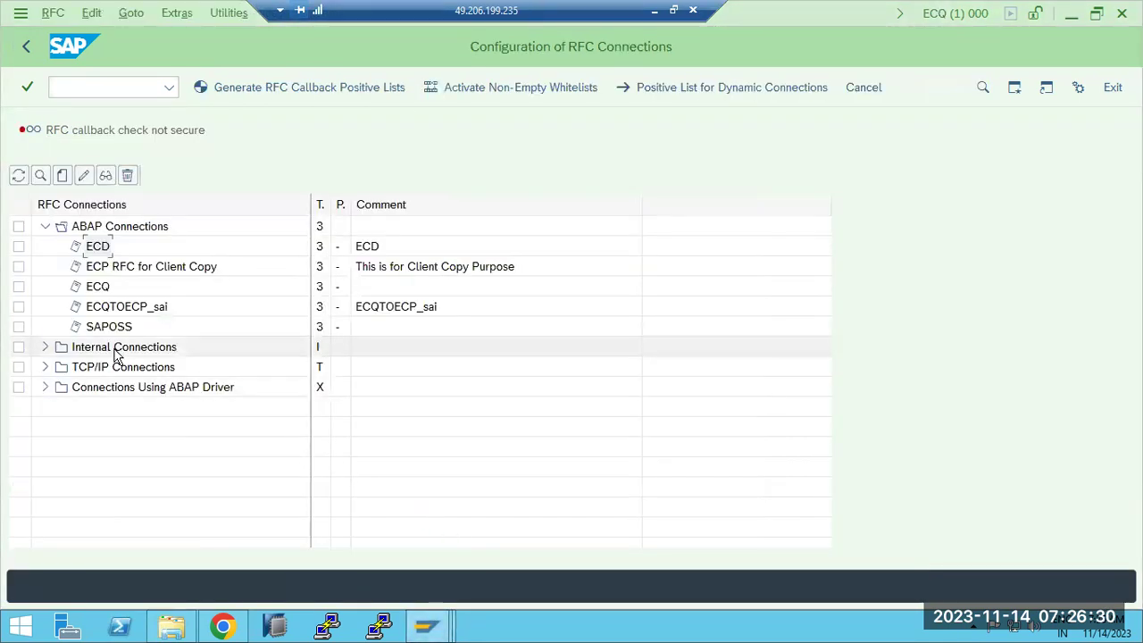
double_click(98, 249)
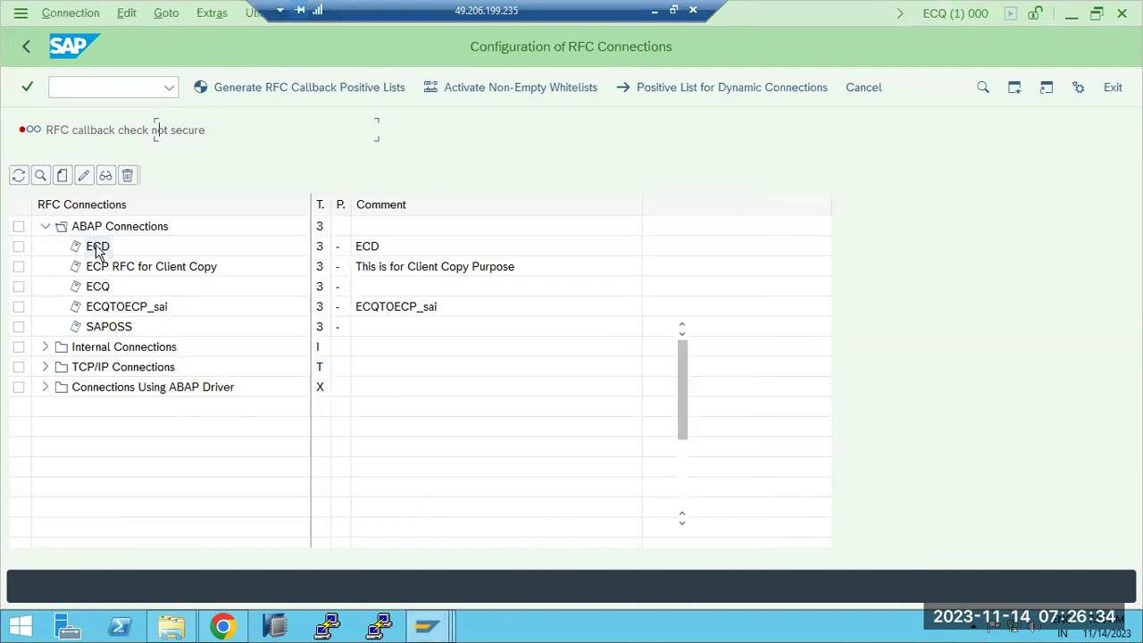
left_click(354, 89)
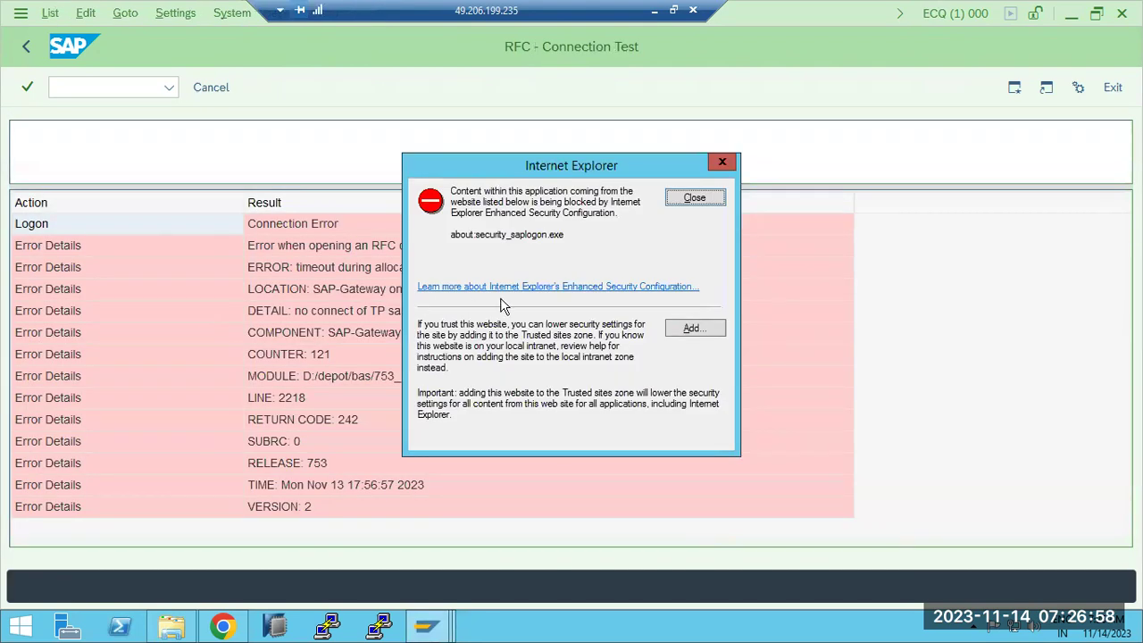
left_click(671, 198)
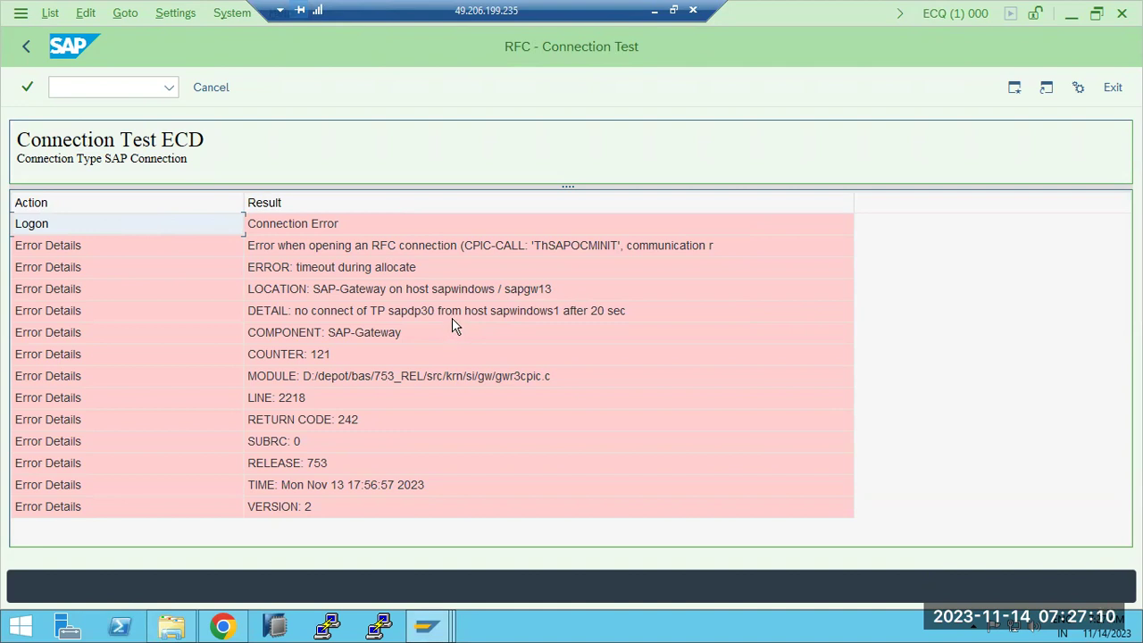
left_click(26, 49)
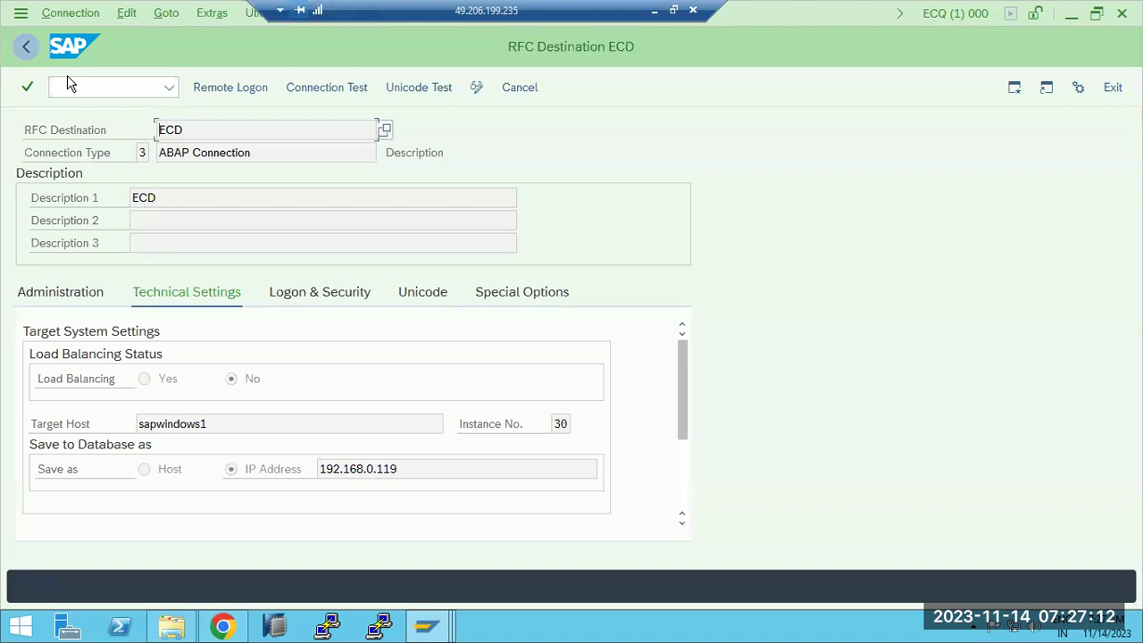
left_click(26, 50)
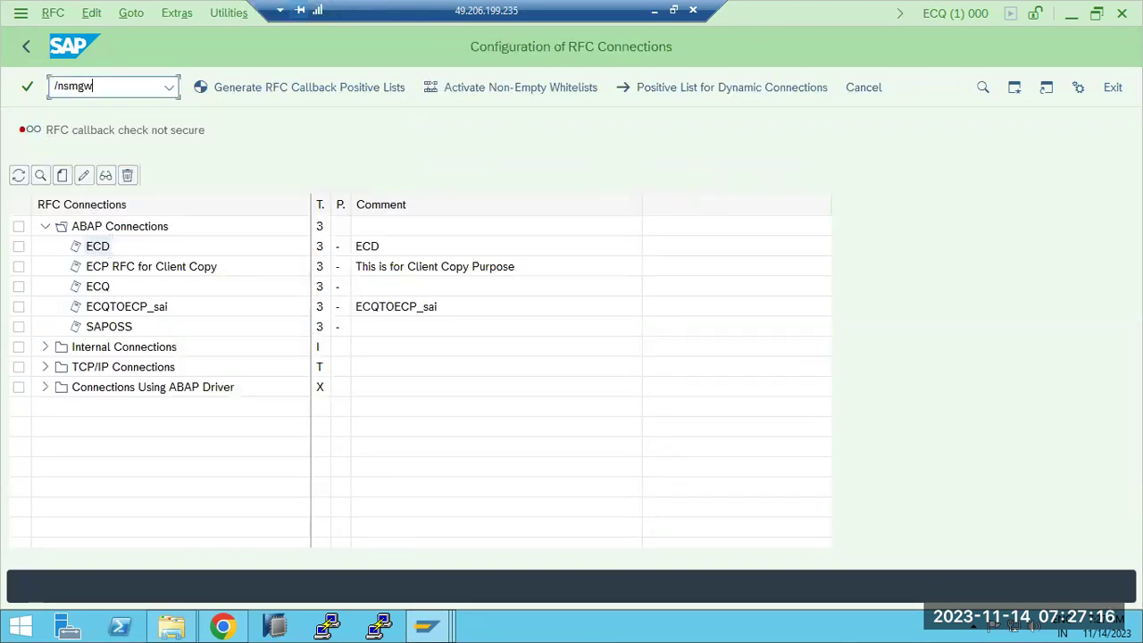
Step: Open ECQ's Gateway Monitor with /nsmgw and check its logged-on clients
left_click(92, 86)
type("/nsmgw")
key("Return")
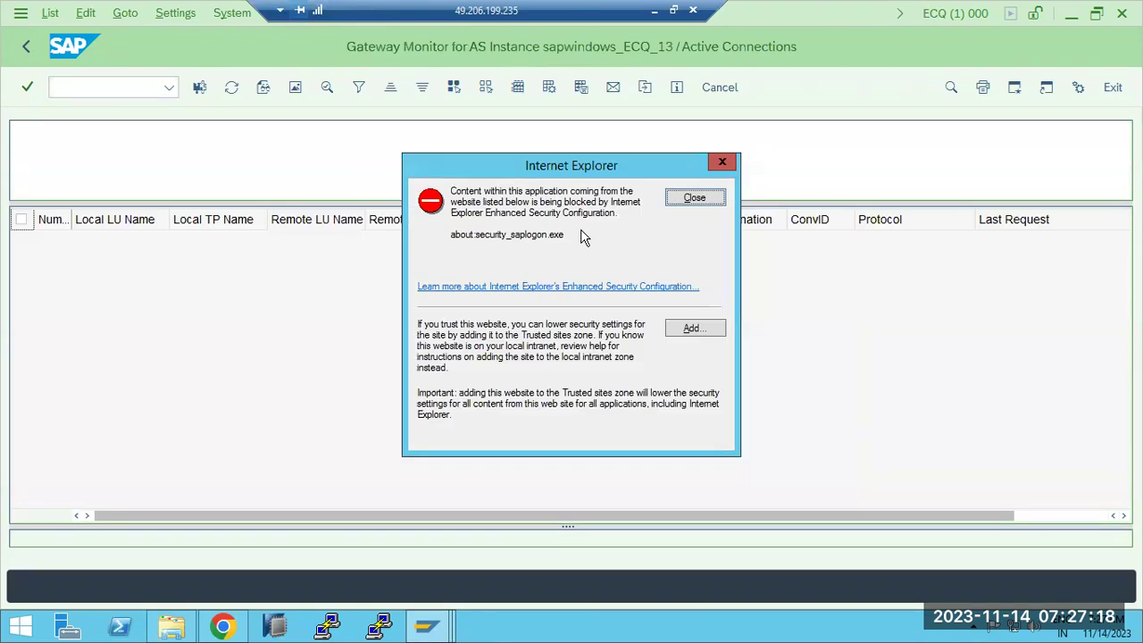
left_click(693, 198)
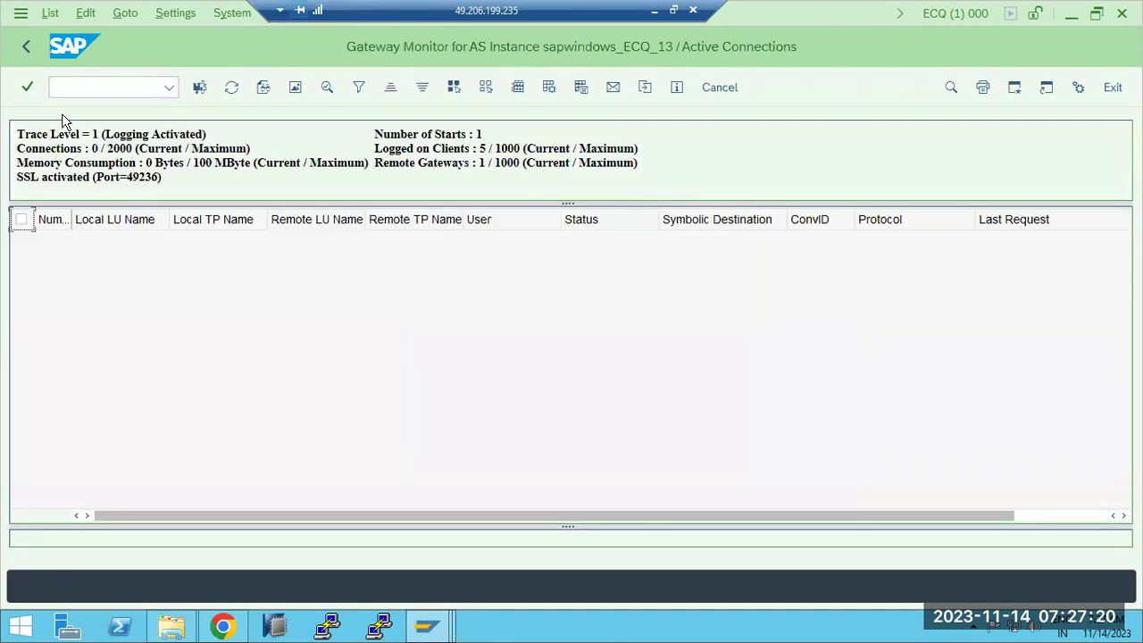
left_click(134, 15)
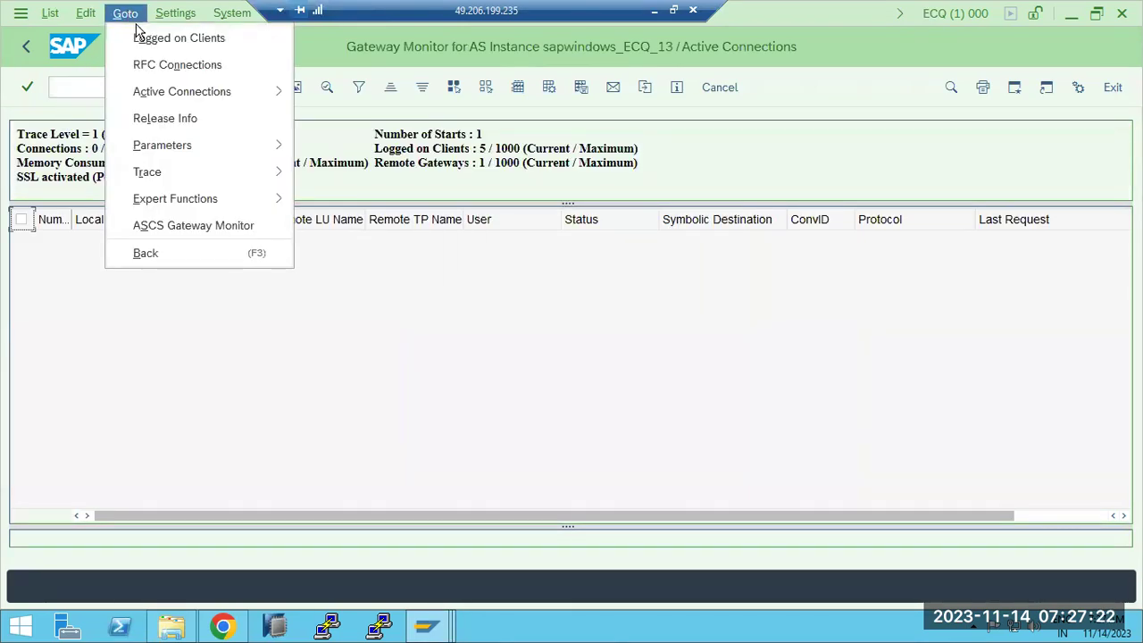
left_click(143, 36)
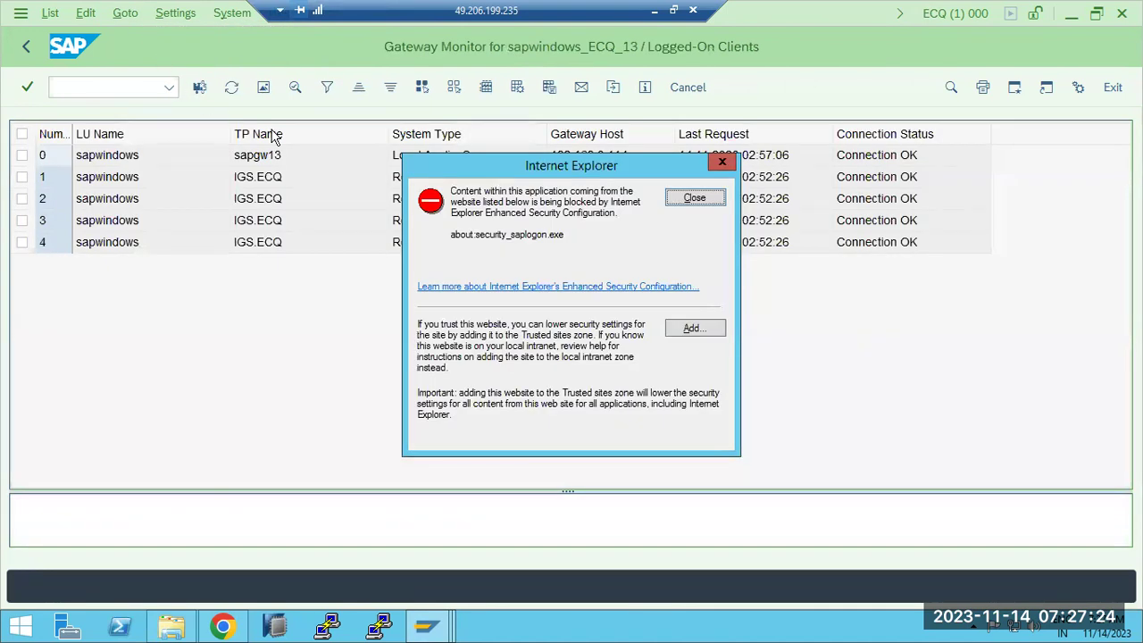
left_click(675, 197)
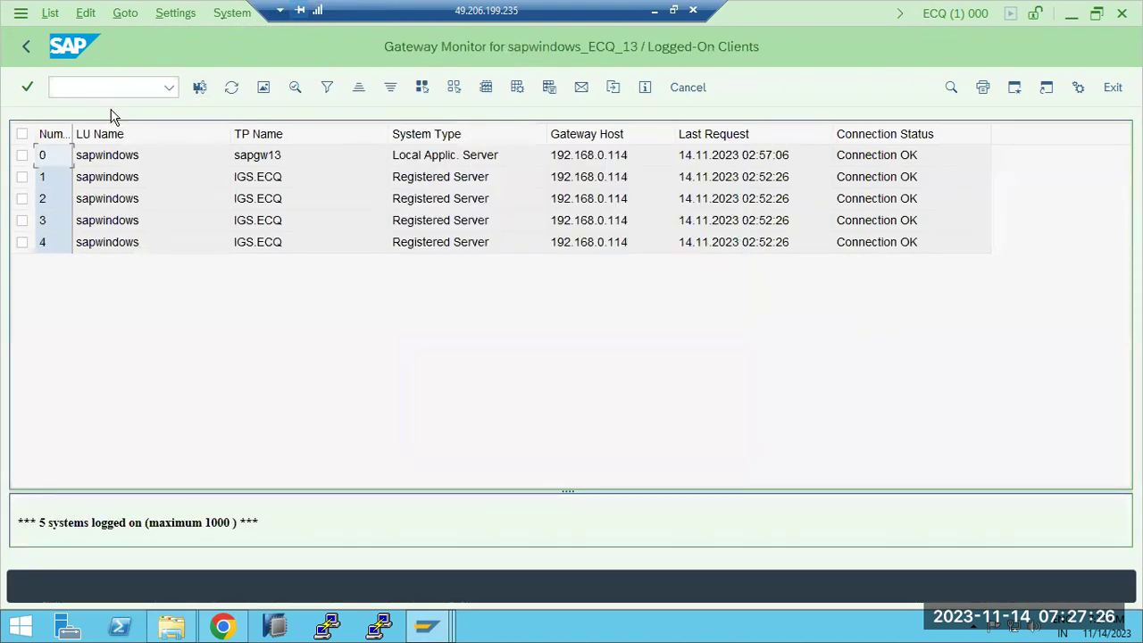
left_click(25, 50)
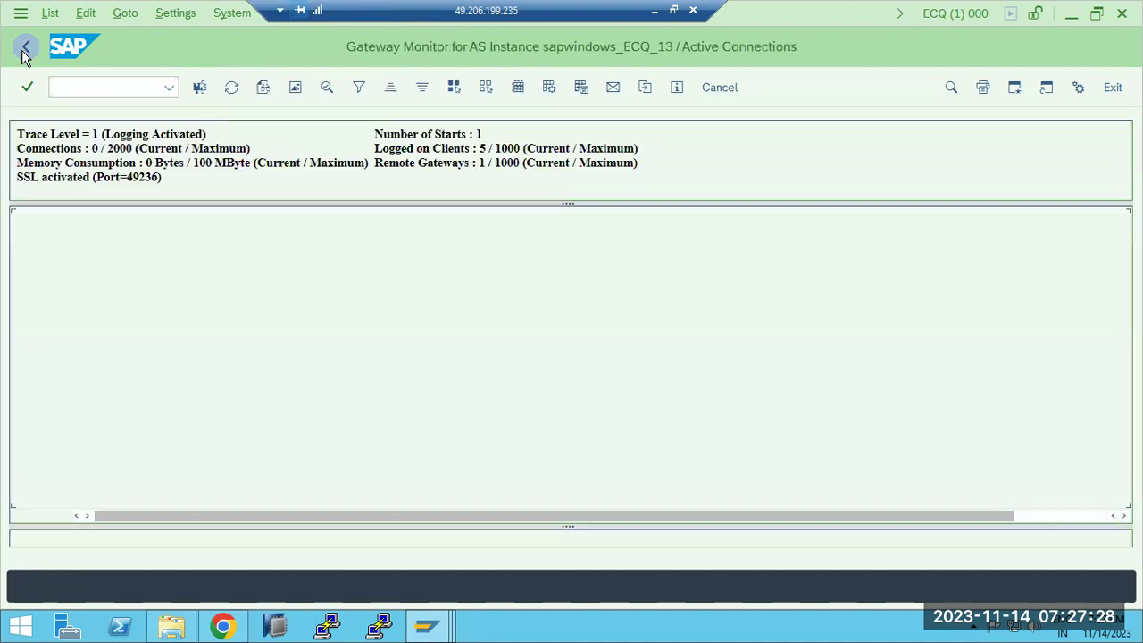
Step: Check the gateway's connections to remote gateways and return to Active Connections
left_click(124, 13)
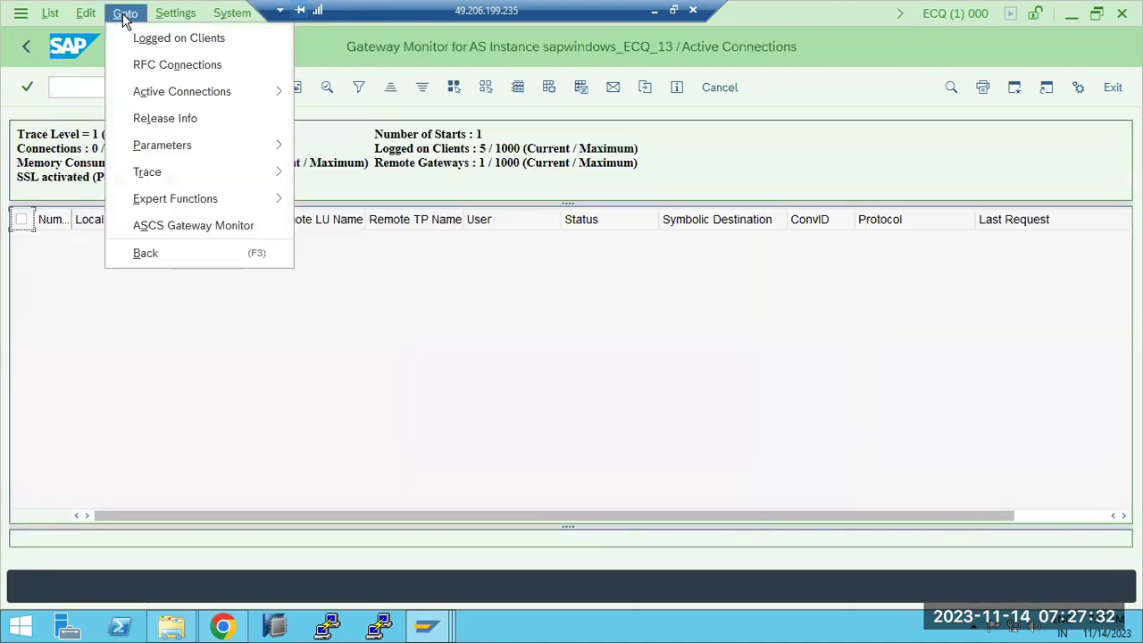
mouse_move(160, 90)
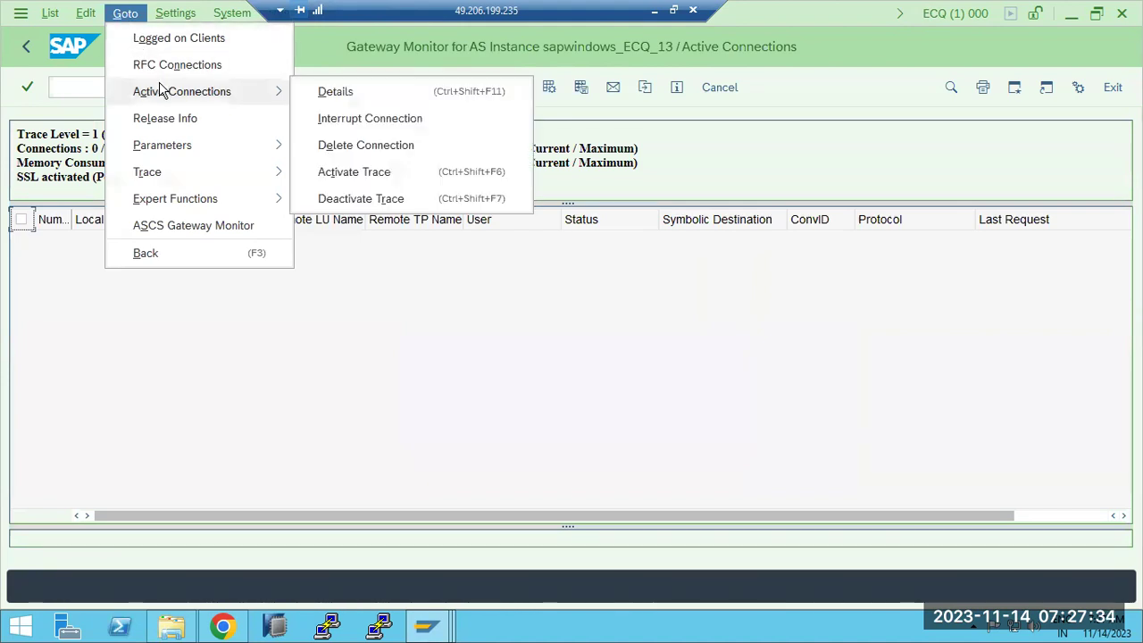
left_click(150, 66)
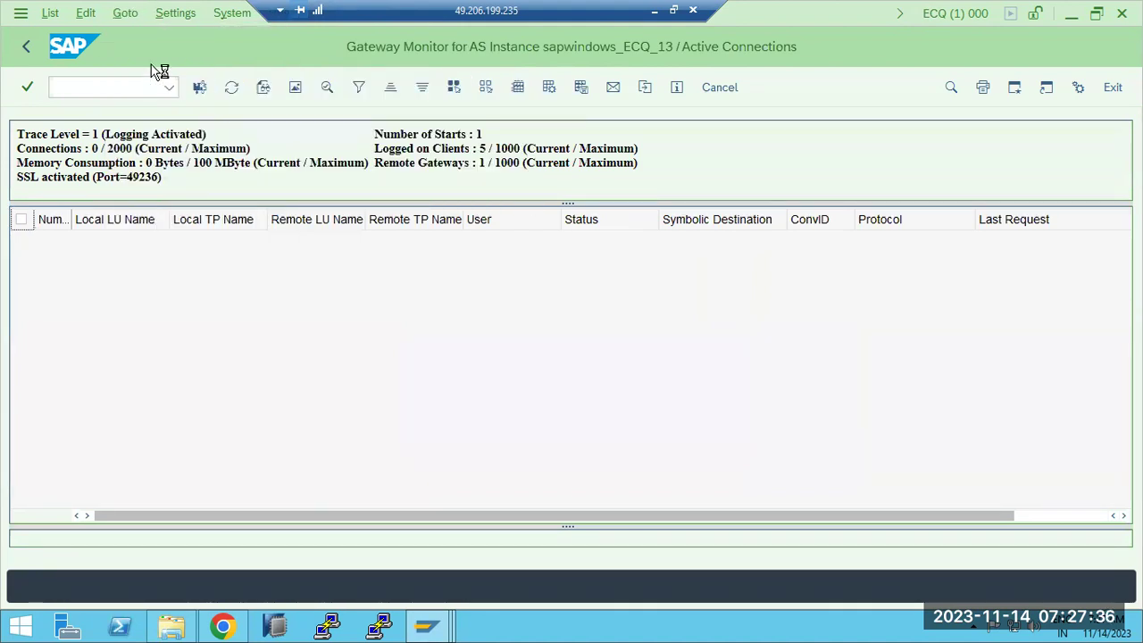
left_click(700, 200)
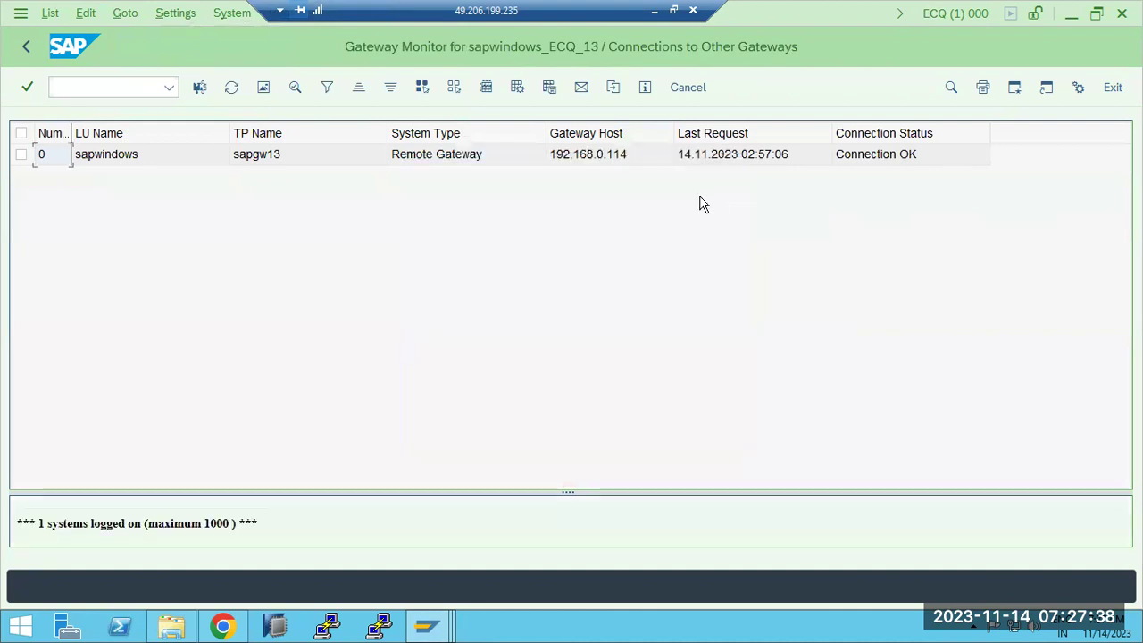
left_click(28, 51)
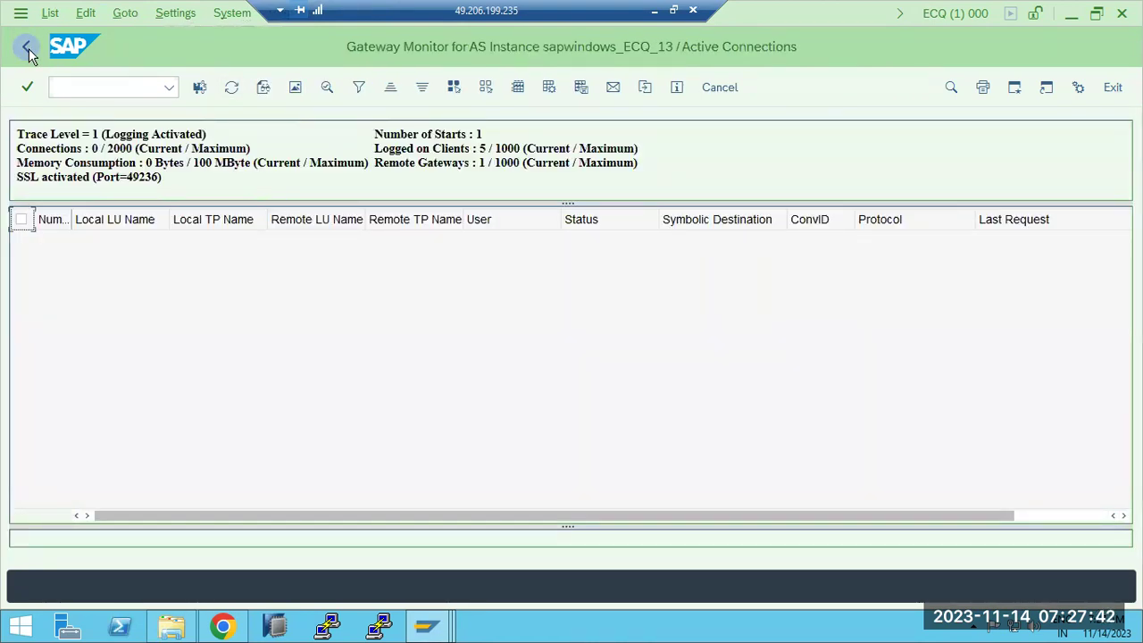
Step: Open Maintenance of ACL Files under Expert Functions > External Security
left_click(122, 15)
mouse_move(204, 198)
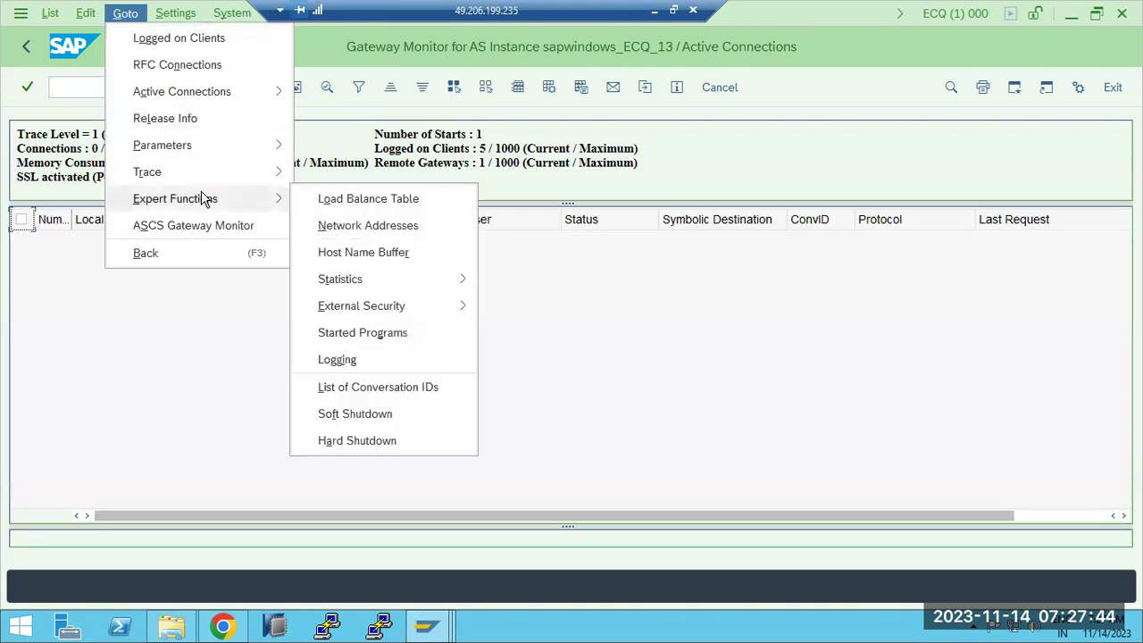
mouse_move(441, 308)
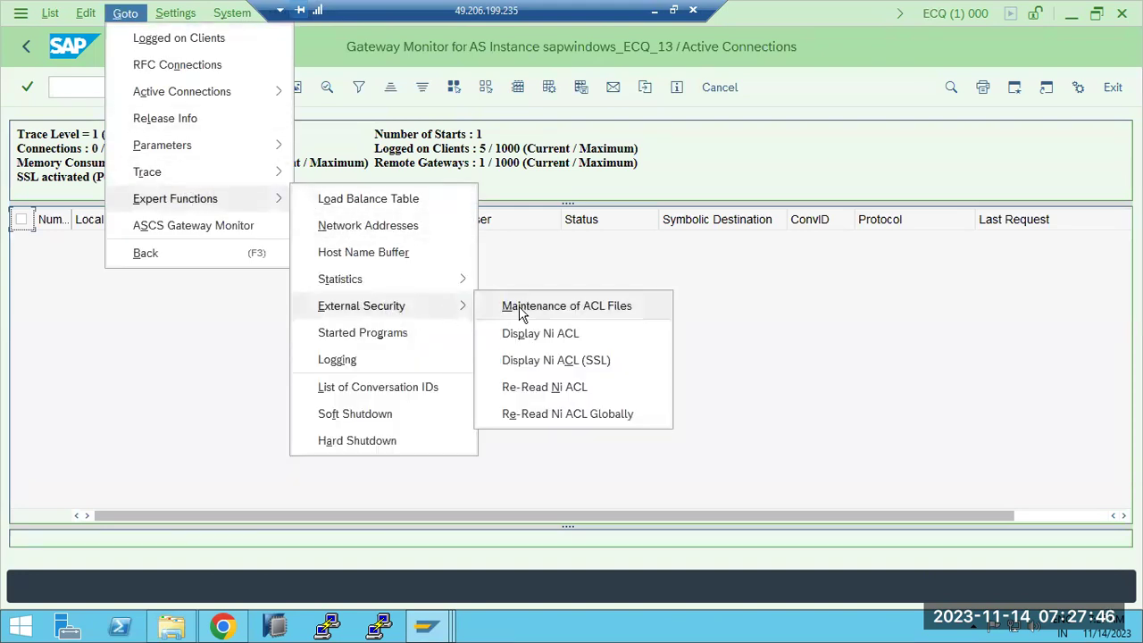
left_click(522, 308)
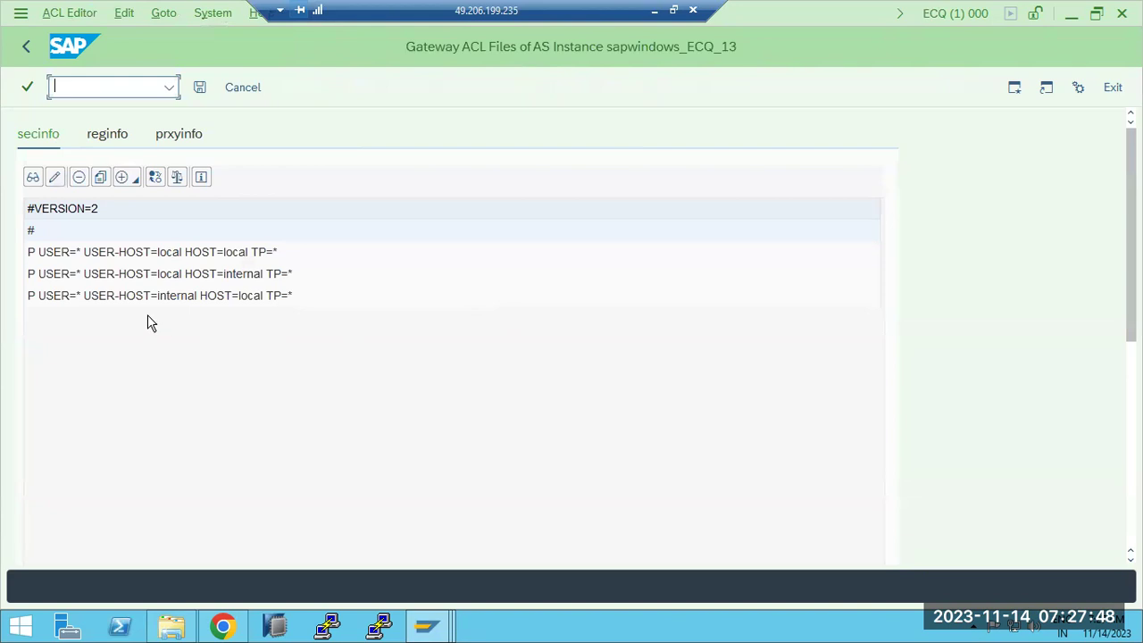
Step: Delete the P TP=* rule from ECQ's reginfo file, then save and activate it
left_click(104, 139)
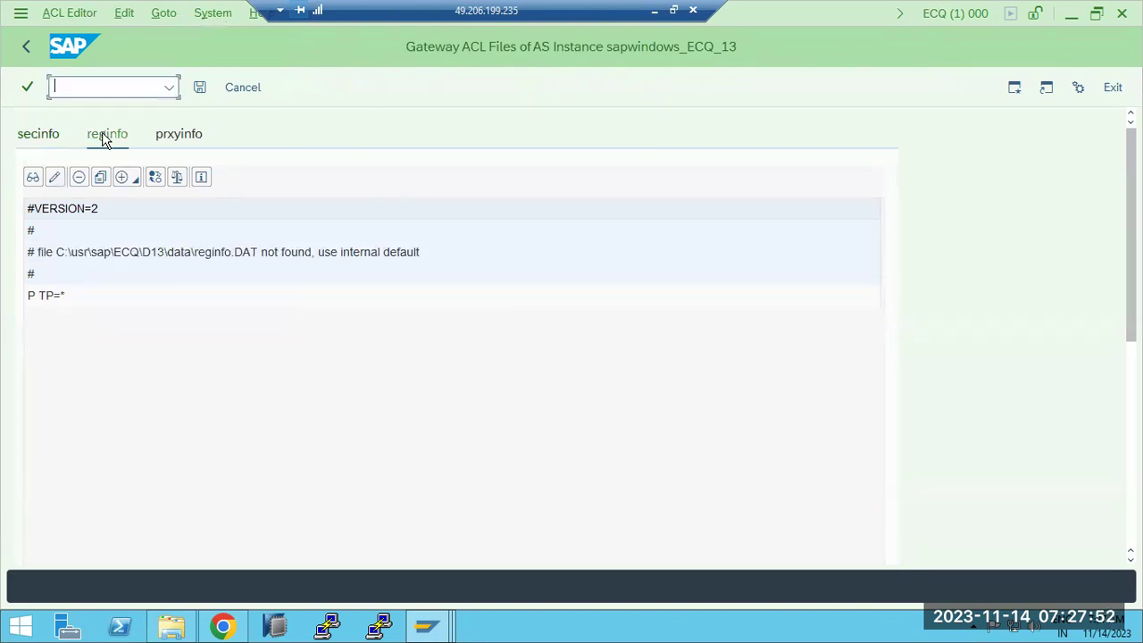
left_click(63, 303)
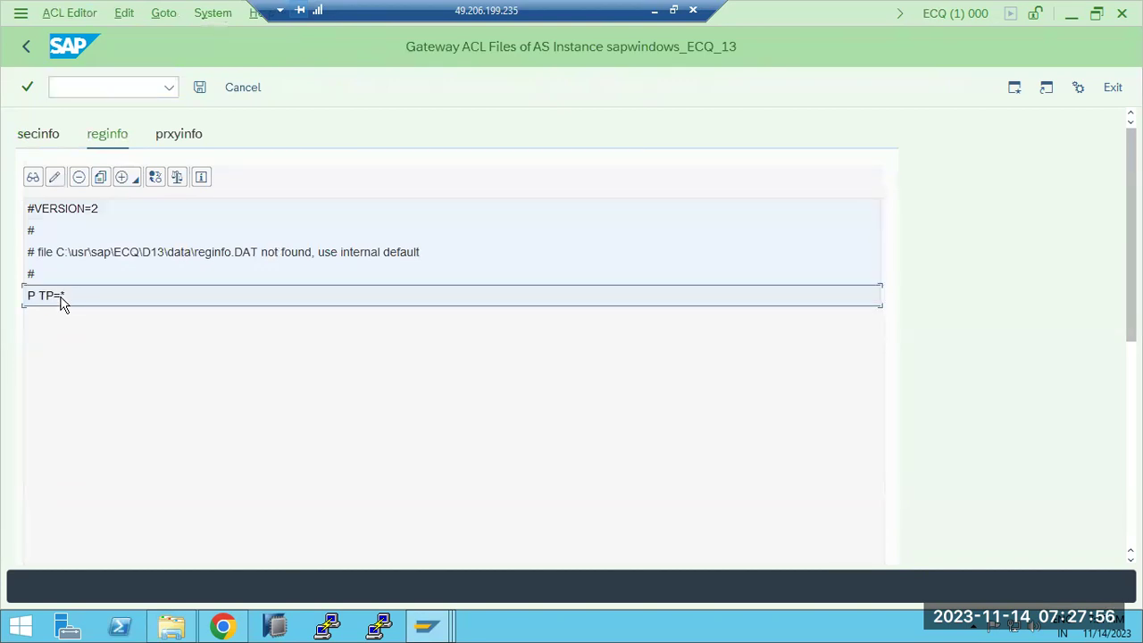
left_click(79, 178)
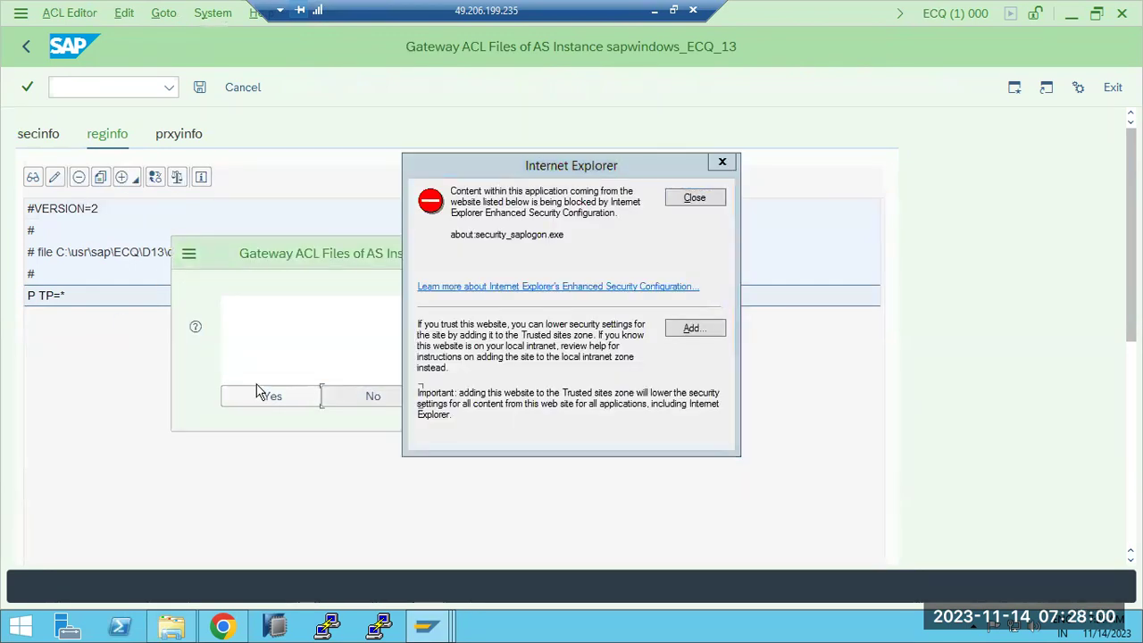
left_click(265, 395)
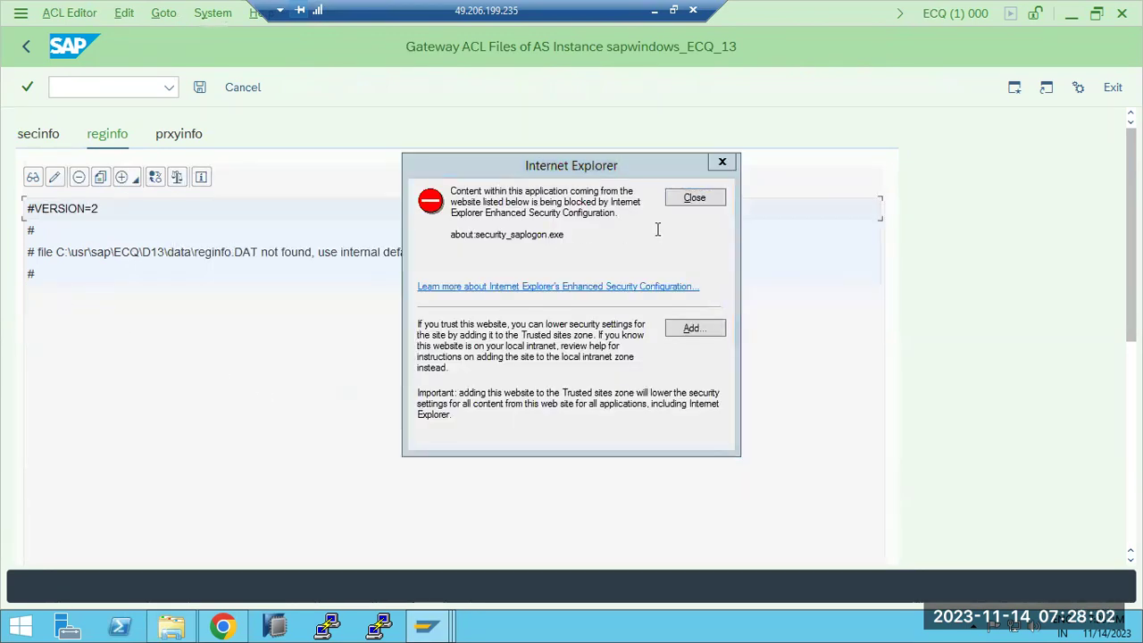
left_click(689, 197)
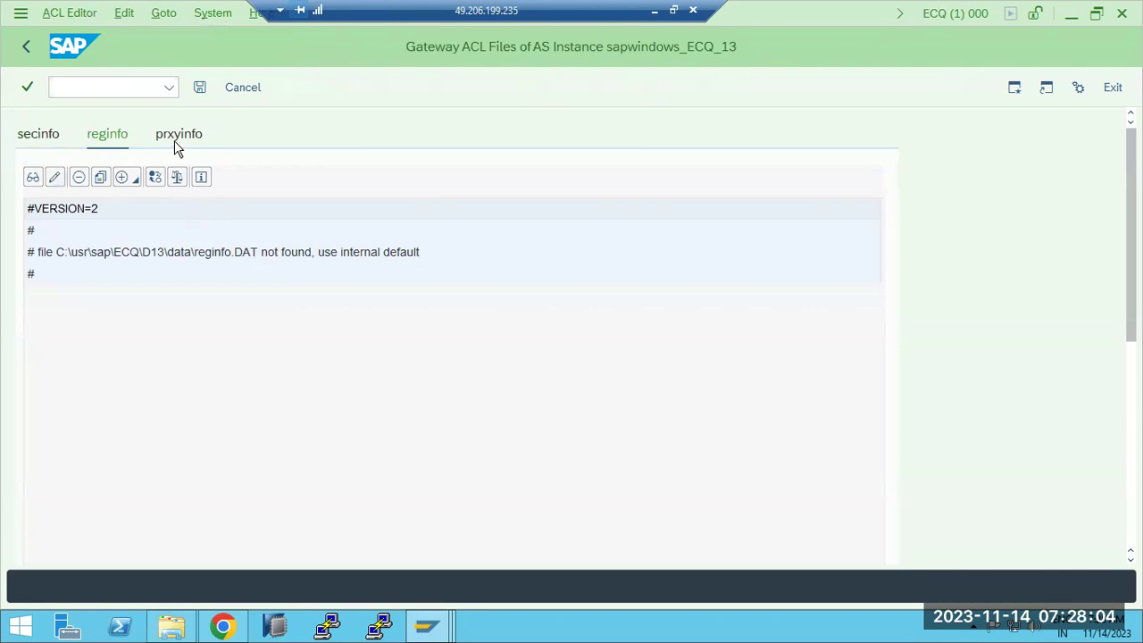
left_click(200, 89)
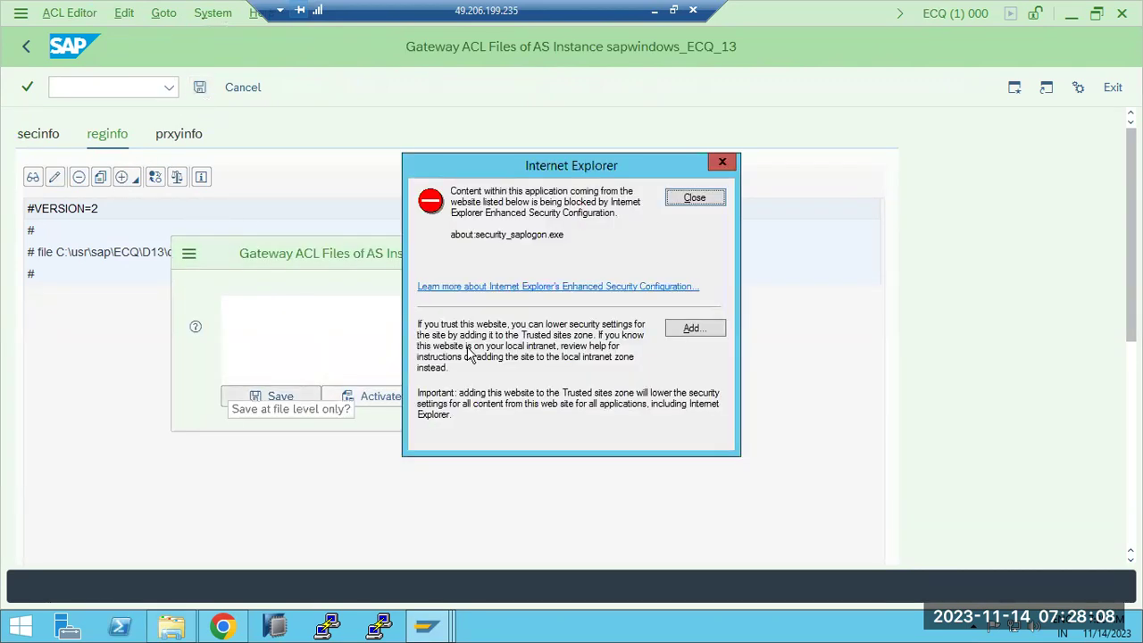
left_click(393, 398)
left_click(690, 198)
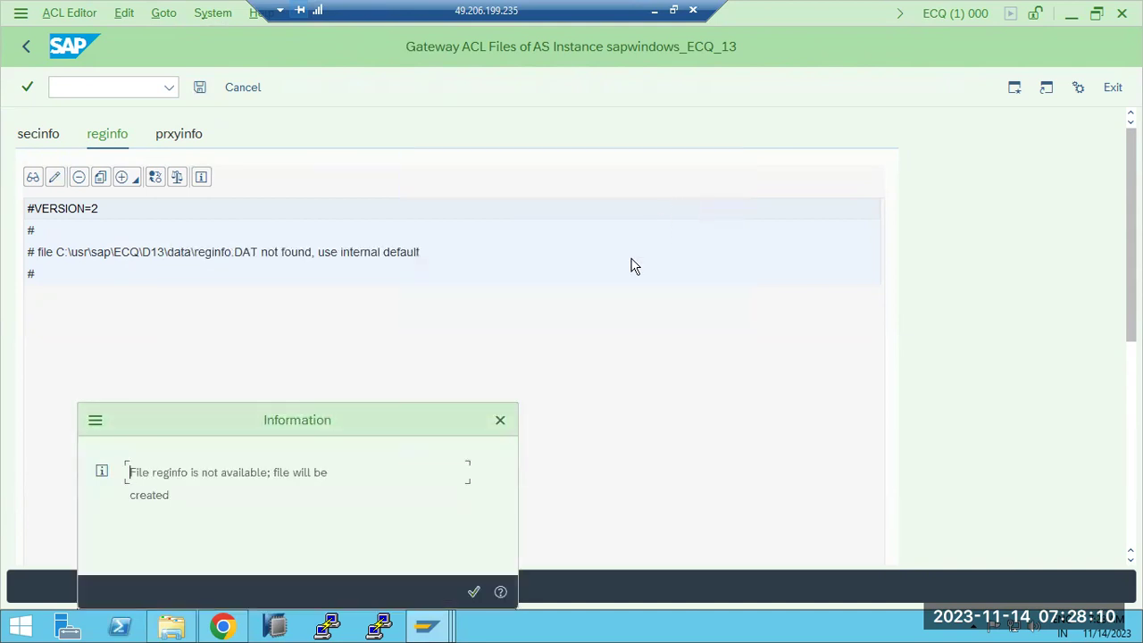
Step: Acknowledge the file-creation notice and reread the security files on the local instance
left_click(473, 590)
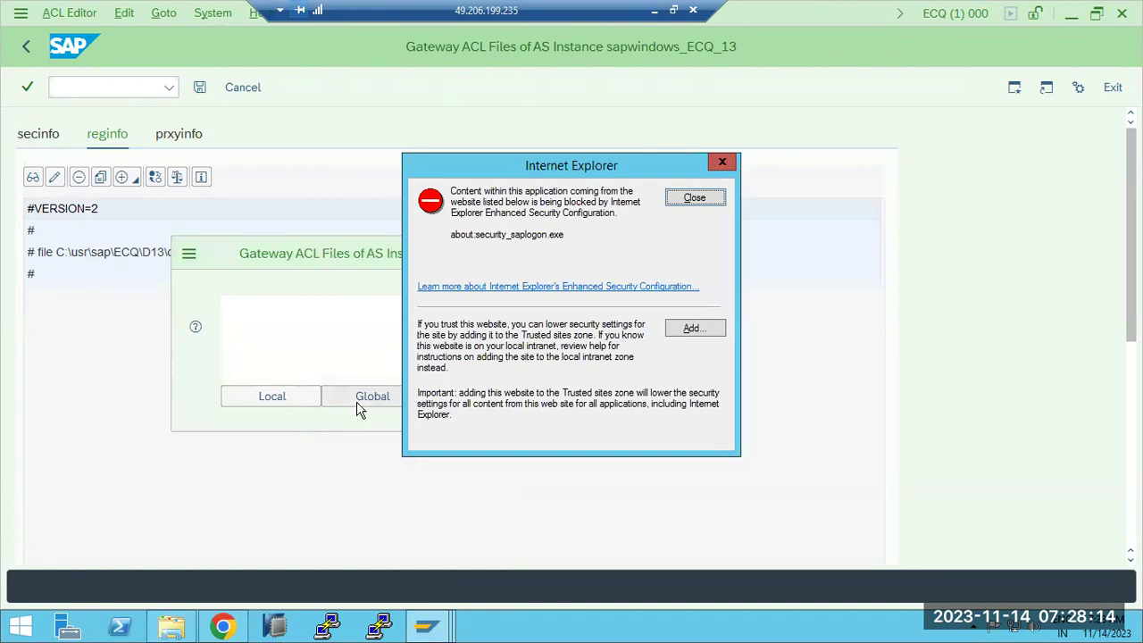
left_click(310, 398)
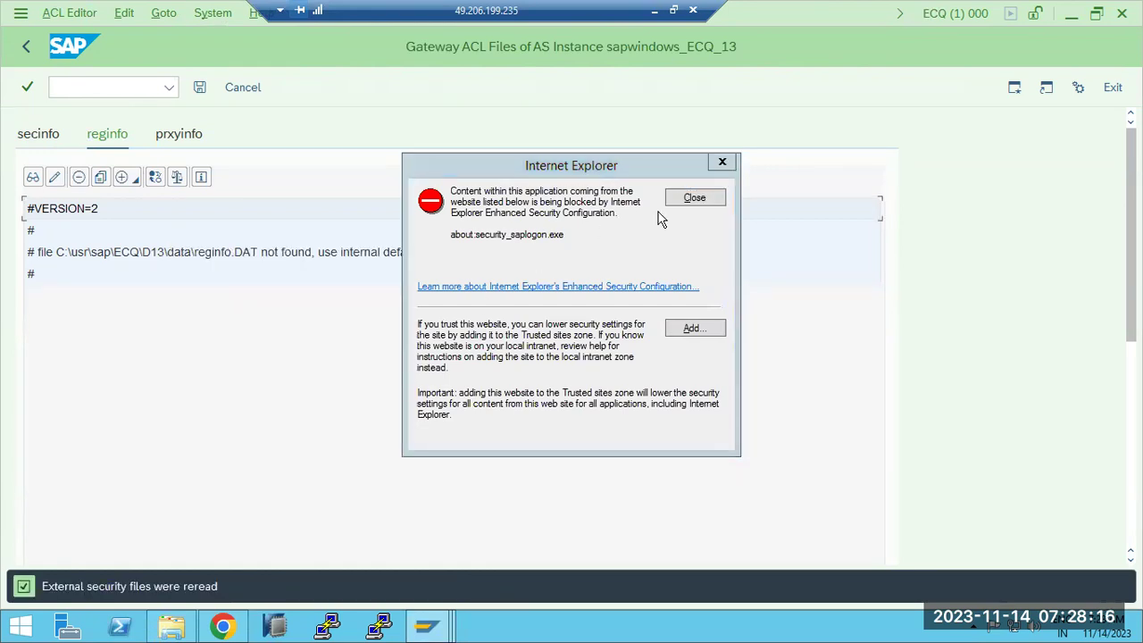
left_click(704, 197)
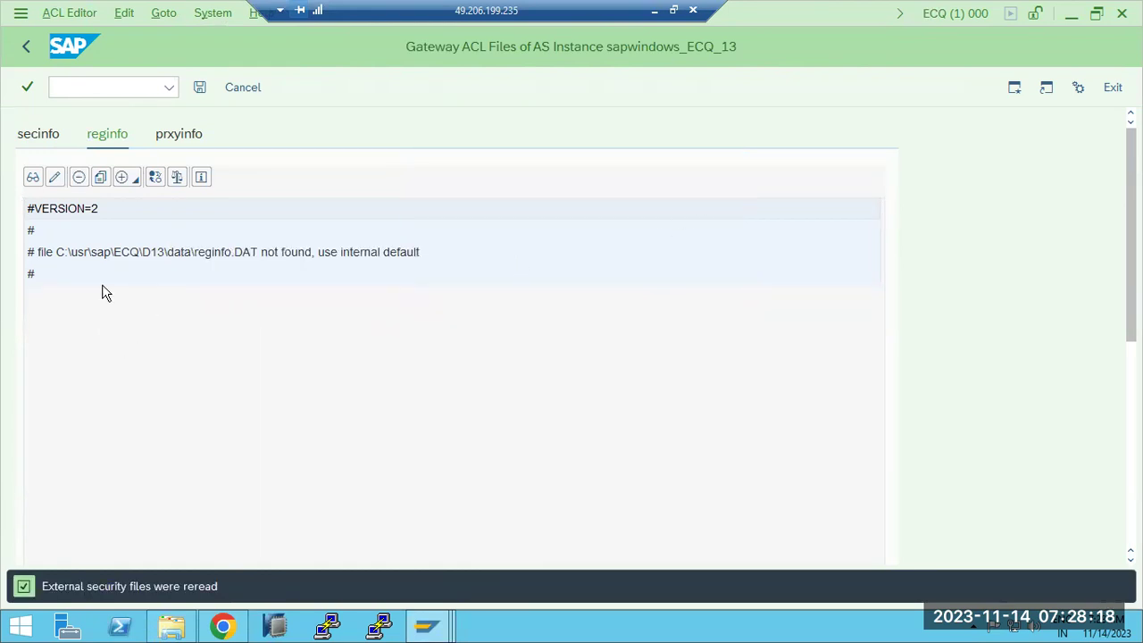
left_click(433, 630)
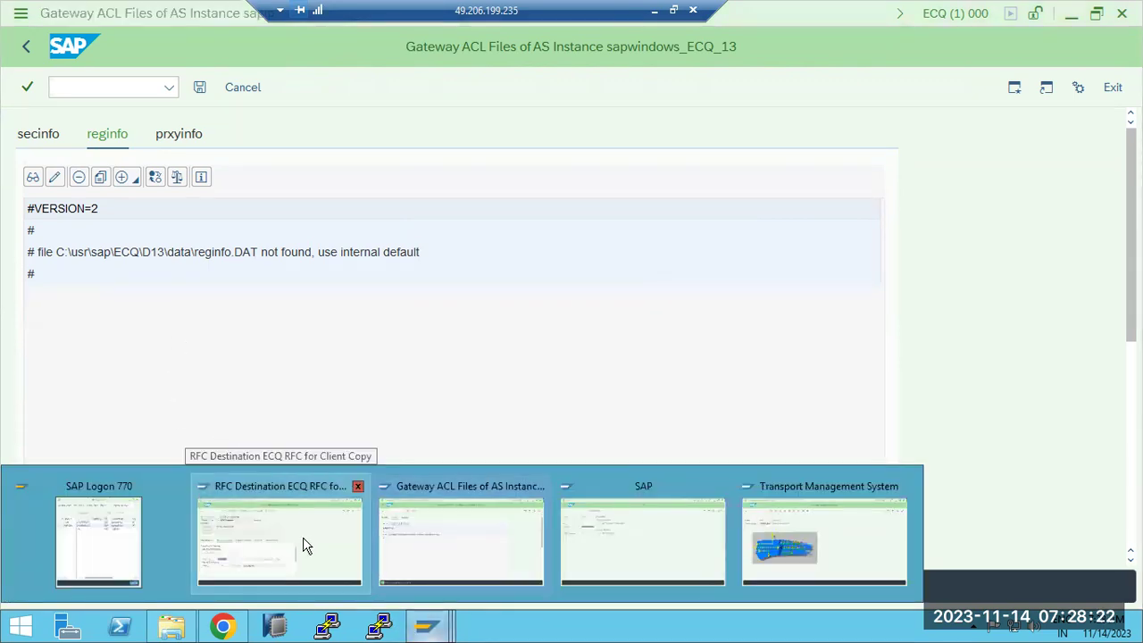
Step: On ECD, run /nsmgw and open Maintenance of ACL Files under External Security
left_click(303, 543)
left_click(87, 93)
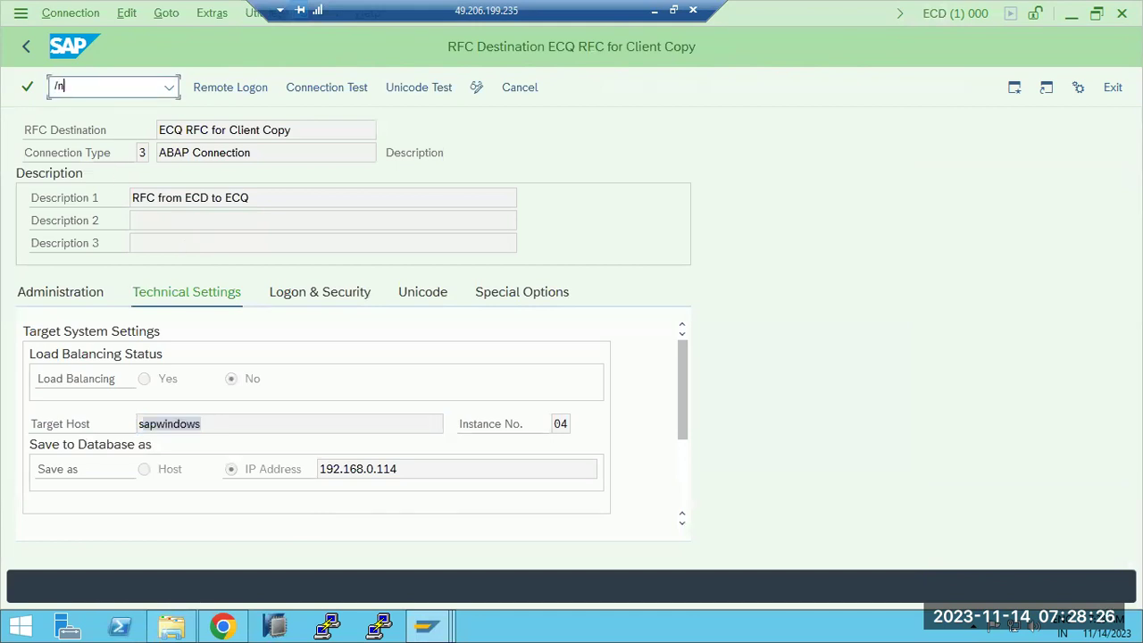
type("/nsmgw")
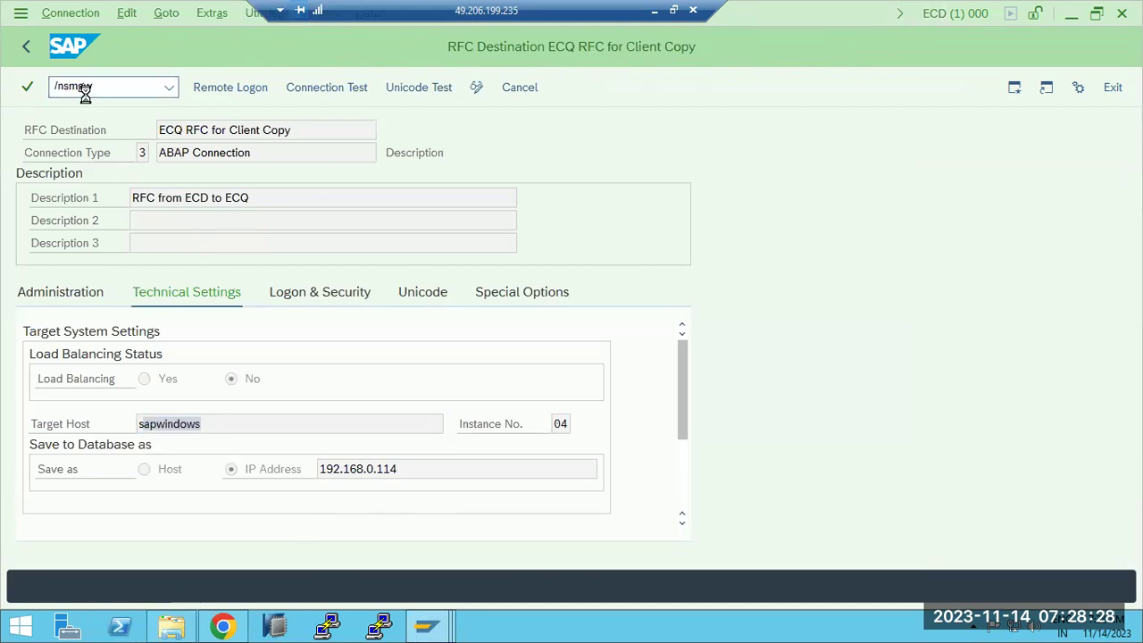
key("Return")
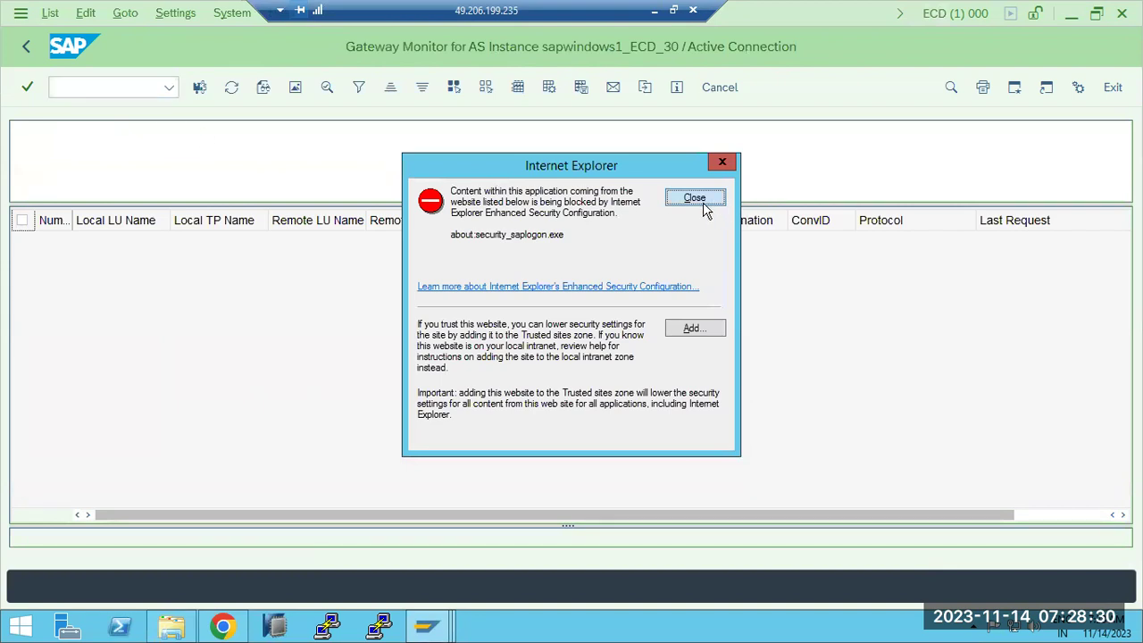
left_click(698, 198)
left_click(125, 13)
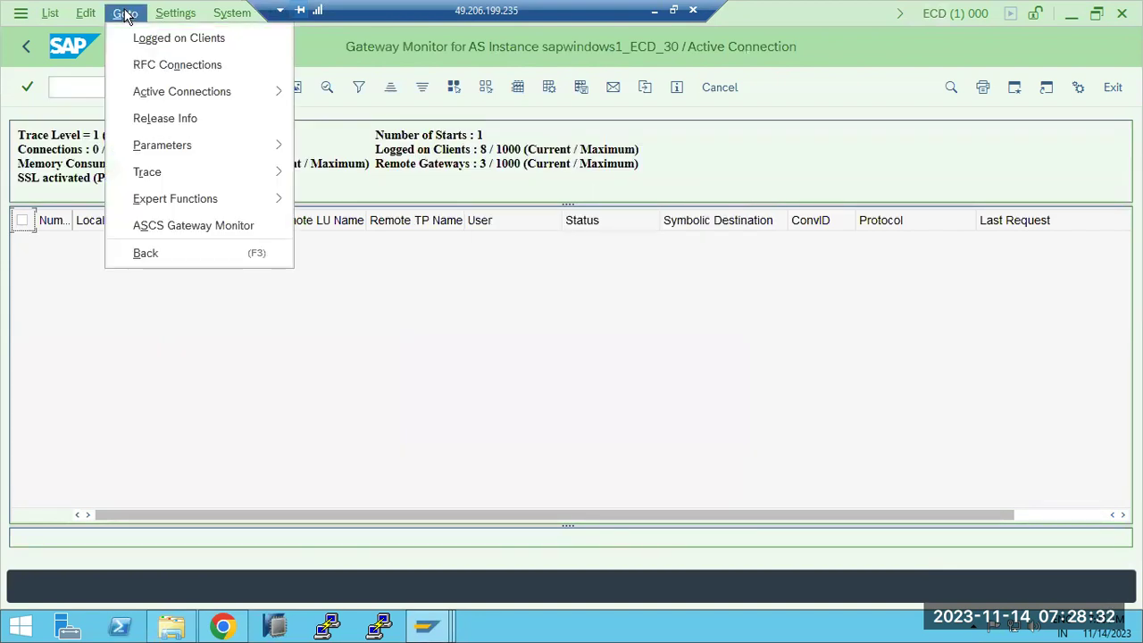
mouse_move(263, 203)
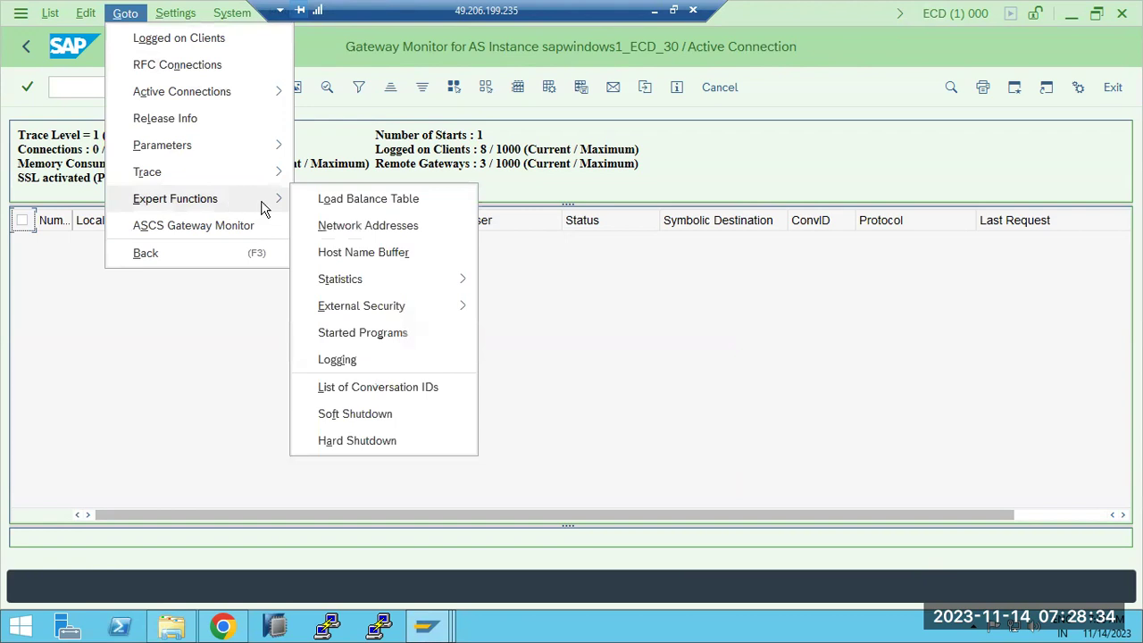
mouse_move(412, 306)
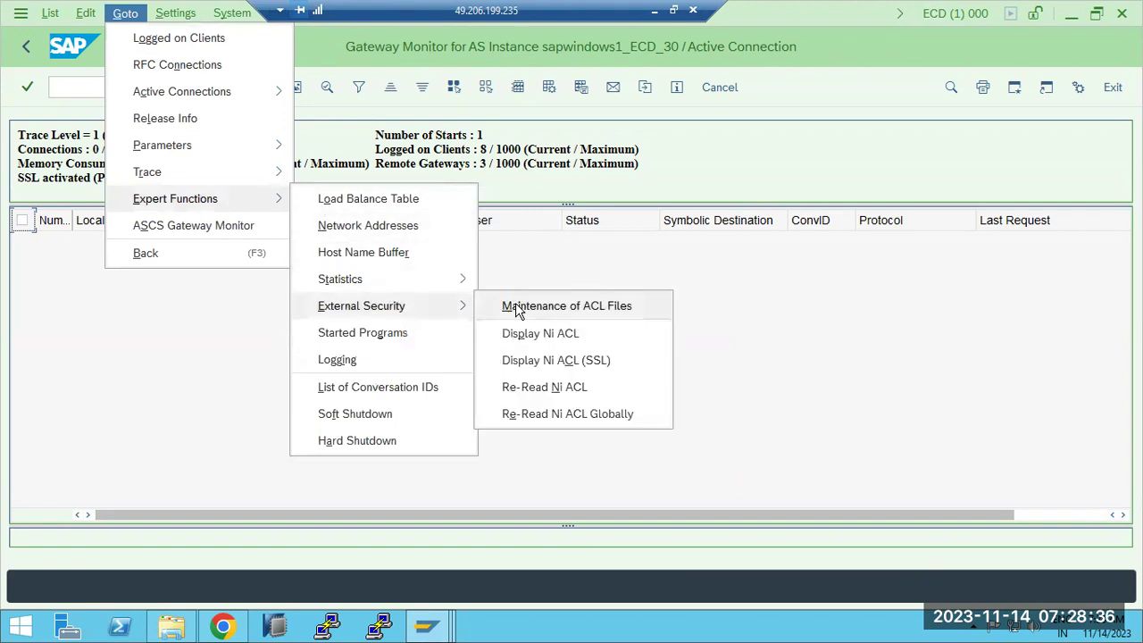
left_click(516, 306)
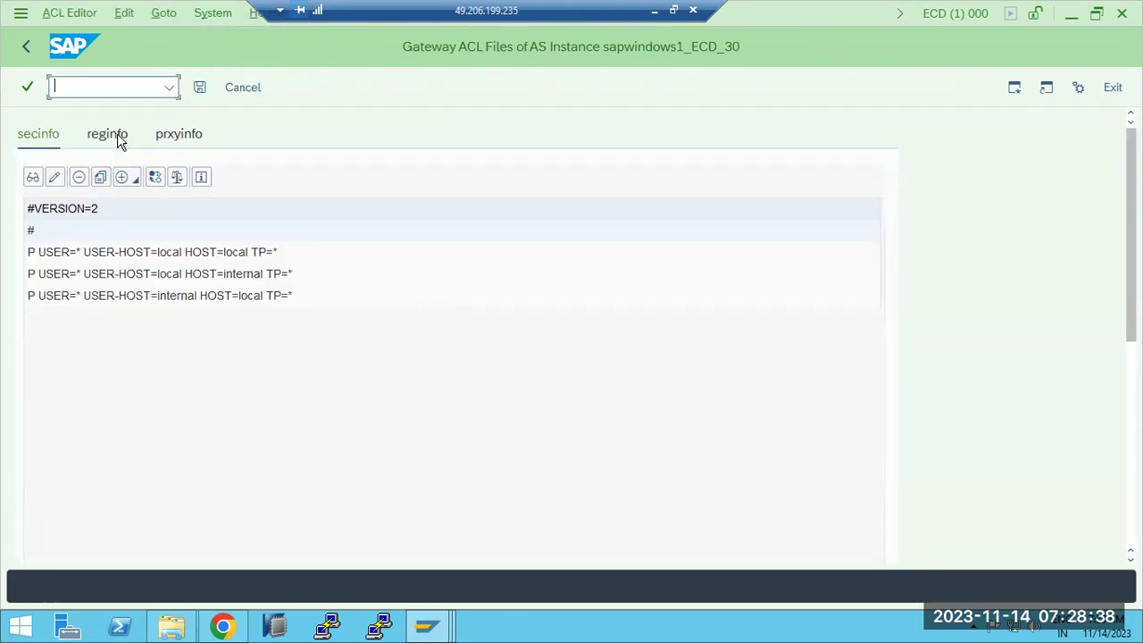
Step: Review ECD's reginfo rules P TP=* HOST=local and P TP=* HOST=internal
left_click(118, 139)
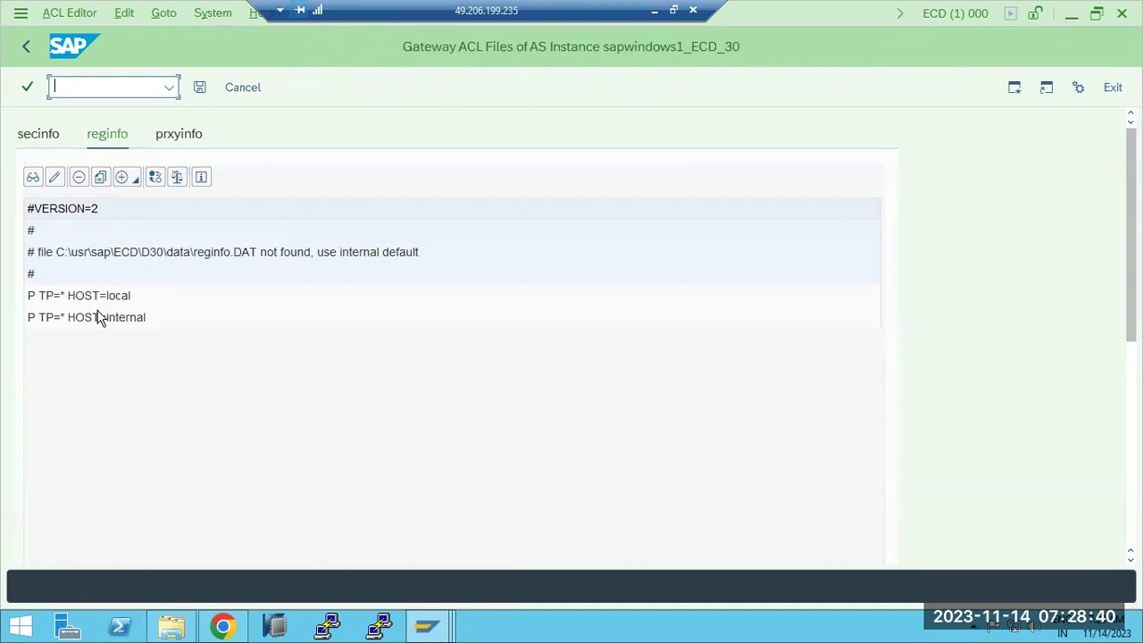
left_click(54, 303)
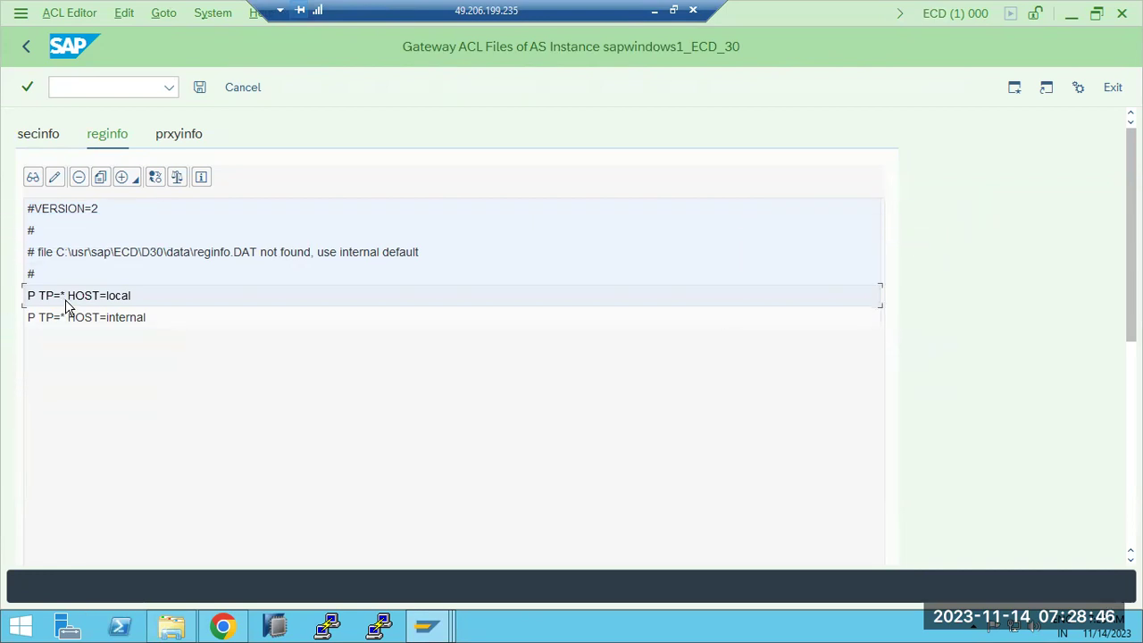
left_click(78, 320)
left_click(75, 304)
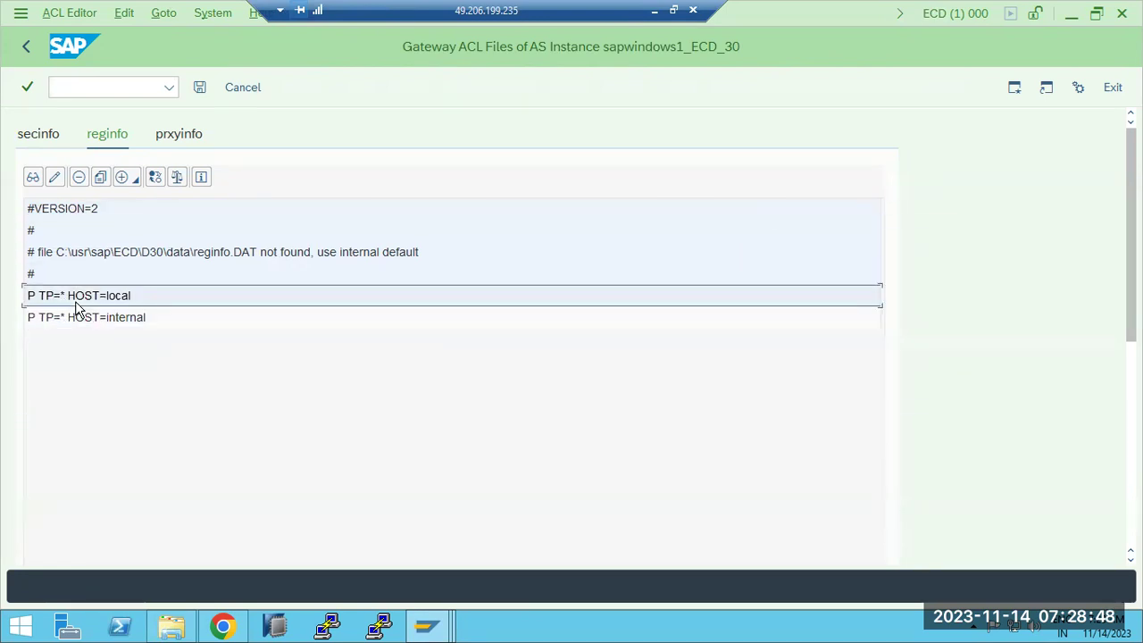
left_click(86, 319)
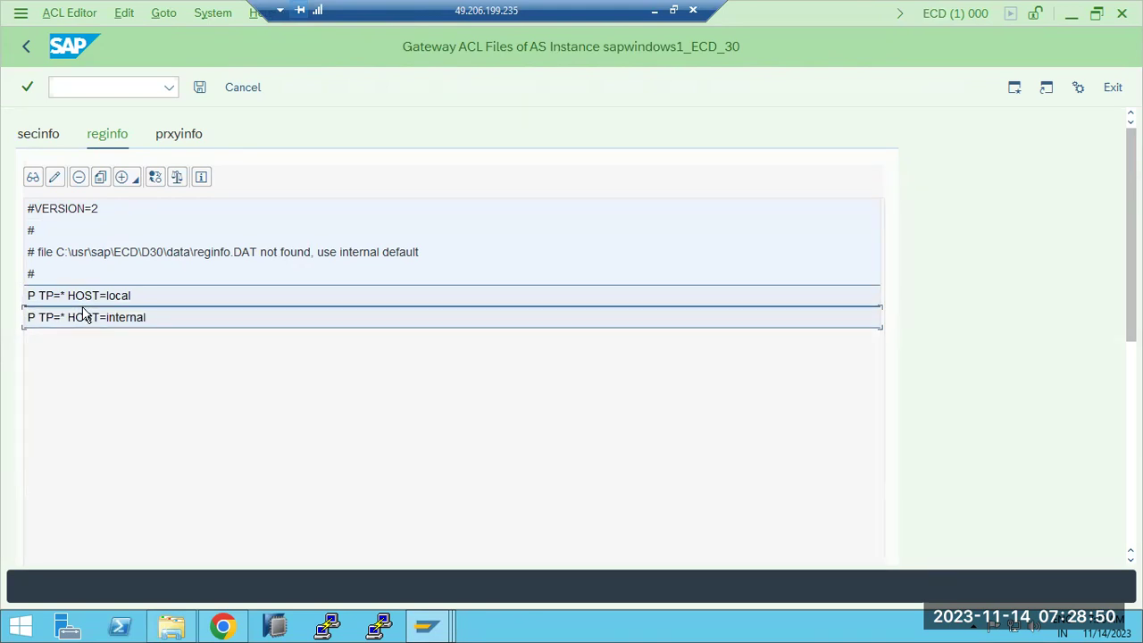
left_click(79, 303)
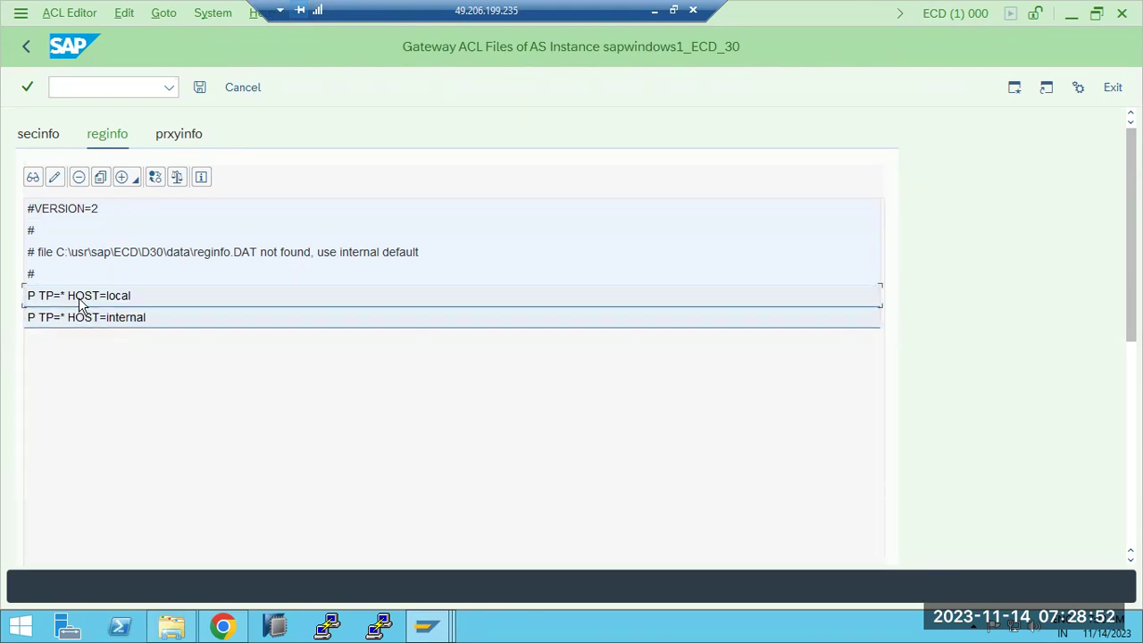
Step: Return to ECQ's ACL editor, cancel the insert-line choices, and go back to Easy Access
left_click(429, 624)
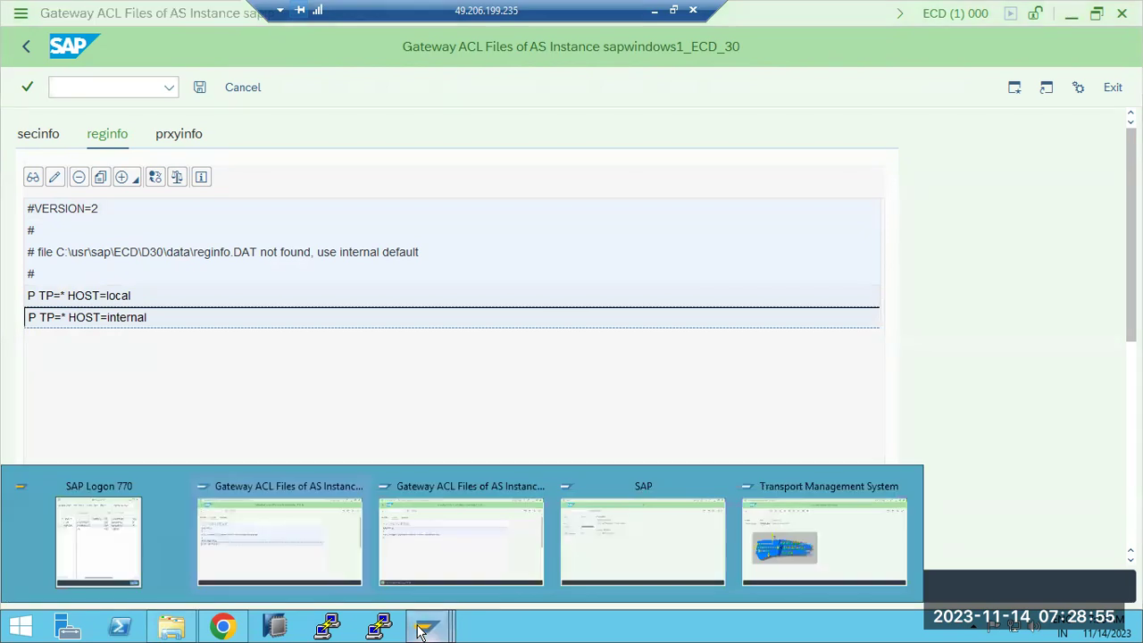
left_click(469, 566)
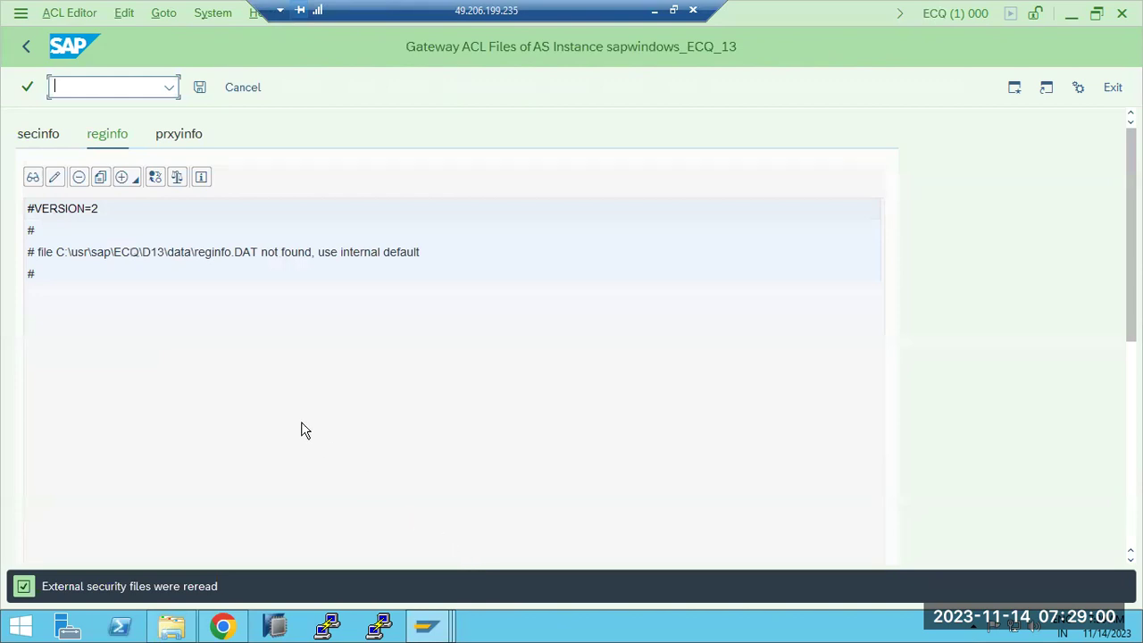
left_click(131, 178)
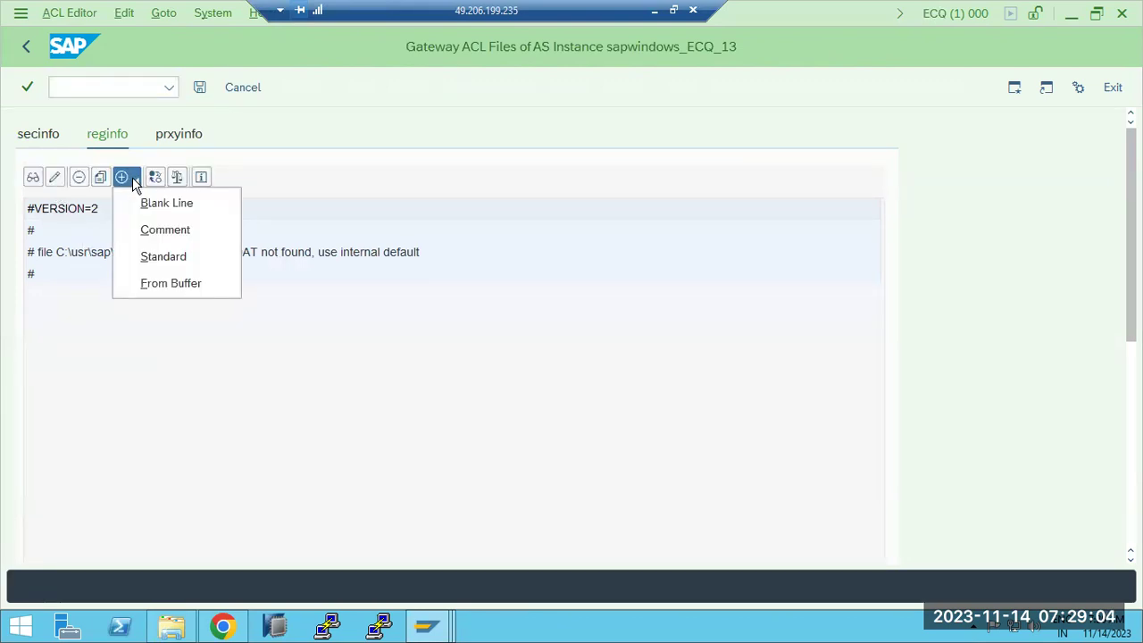
left_click(117, 368)
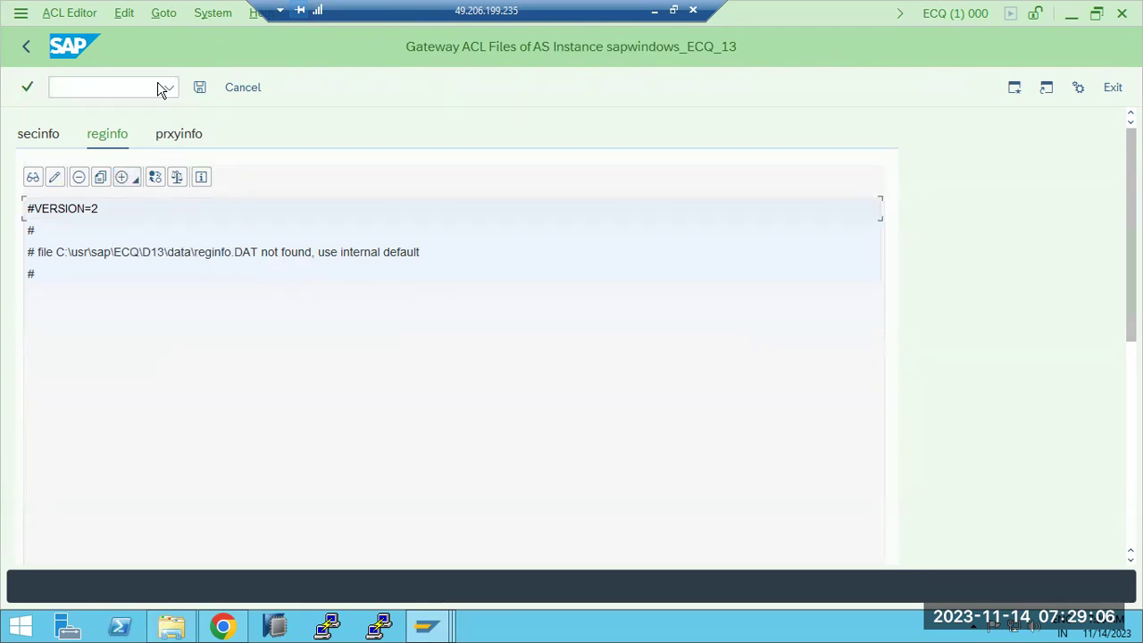
left_click(29, 49)
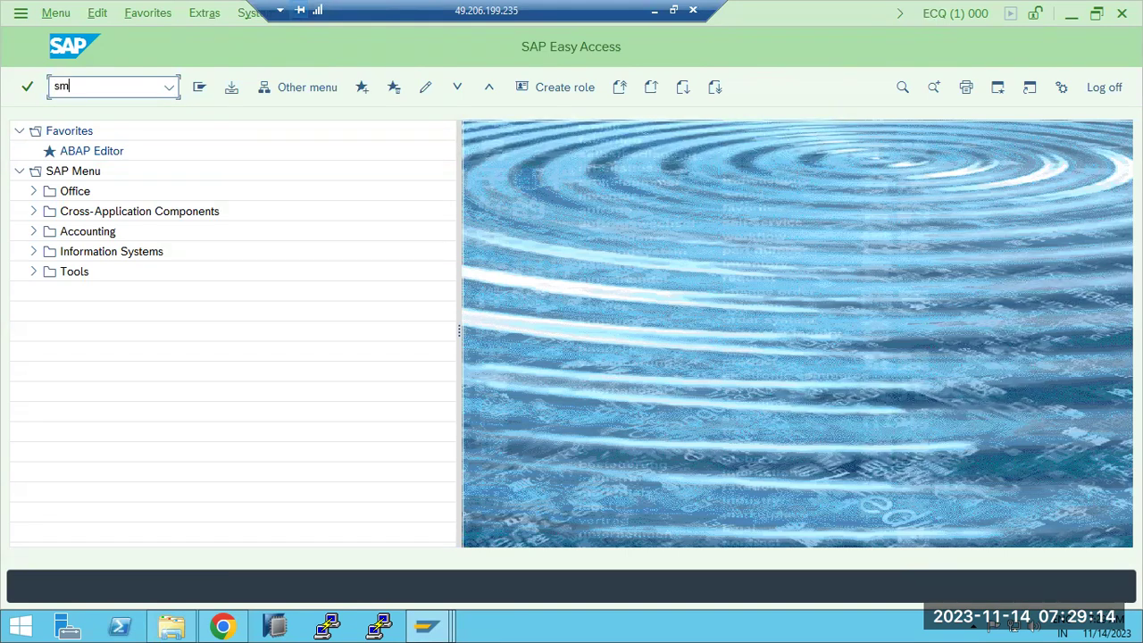
key("Return")
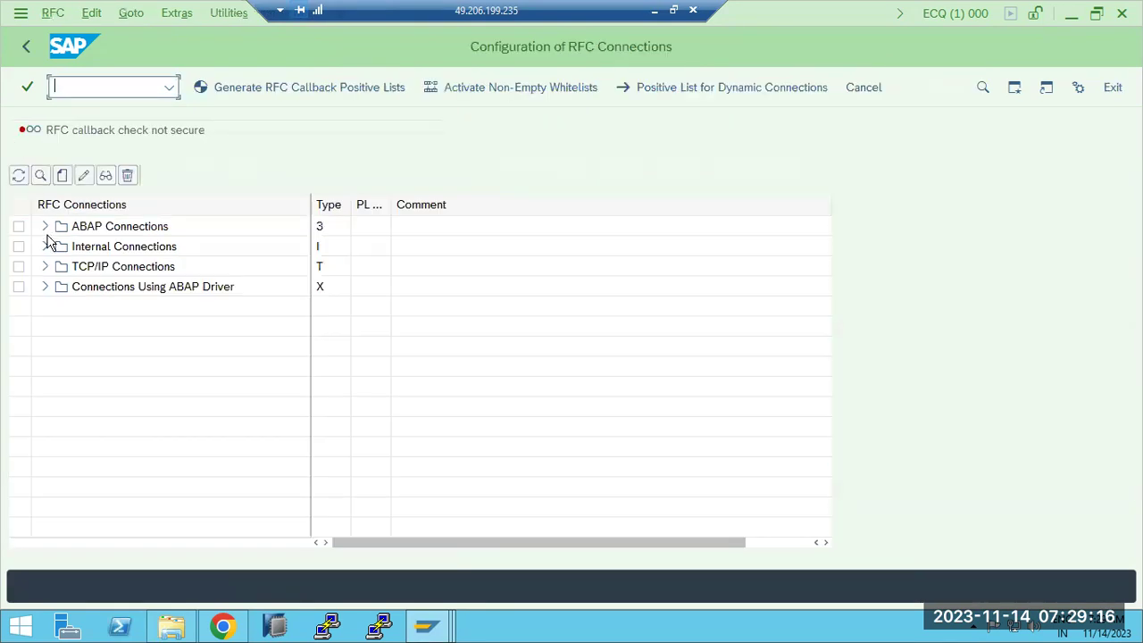
left_click(45, 226)
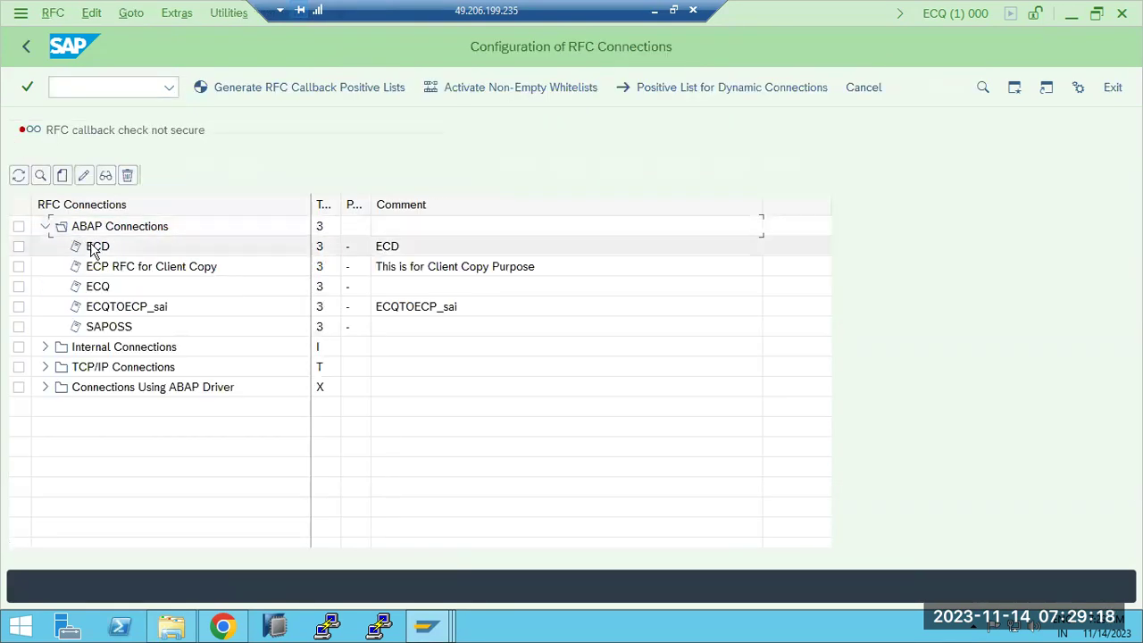
double_click(96, 250)
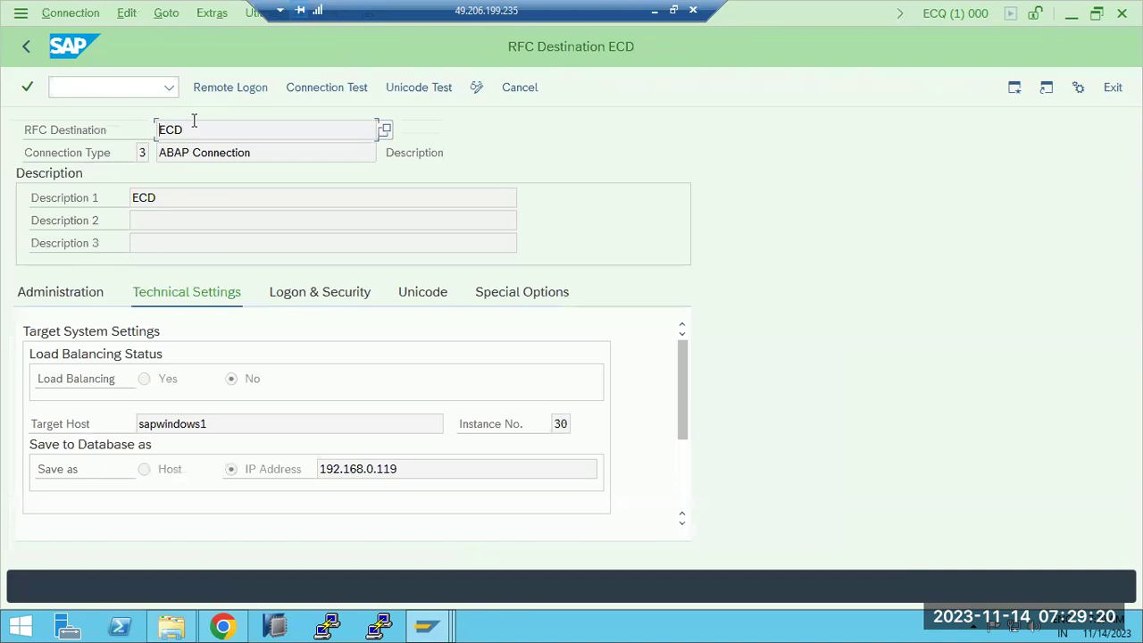
left_click(321, 90)
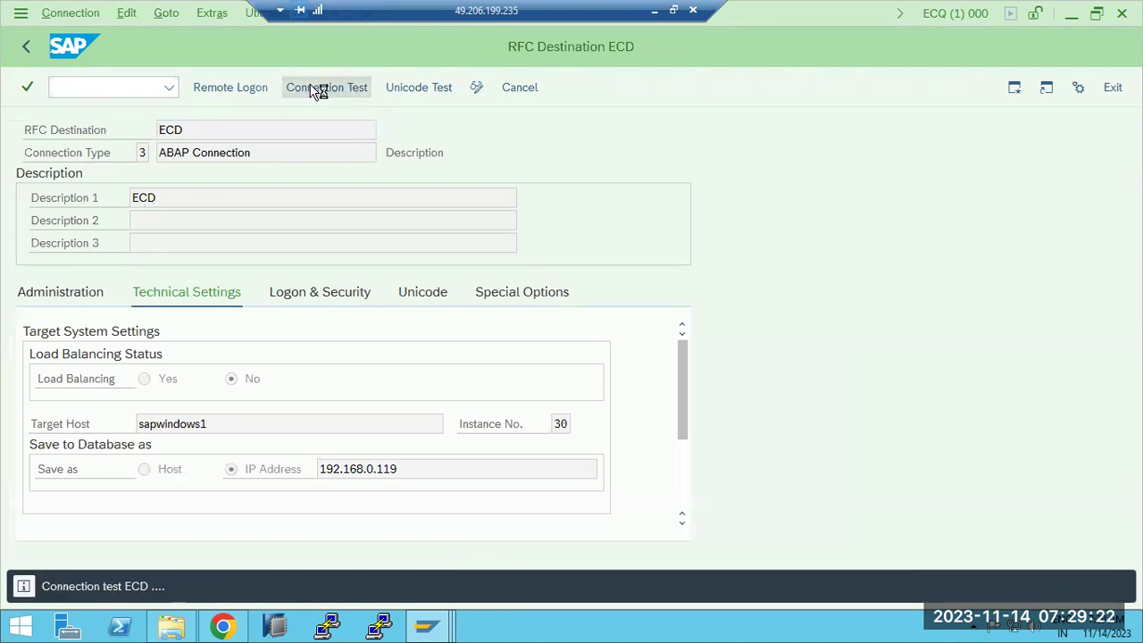
left_click(19, 12)
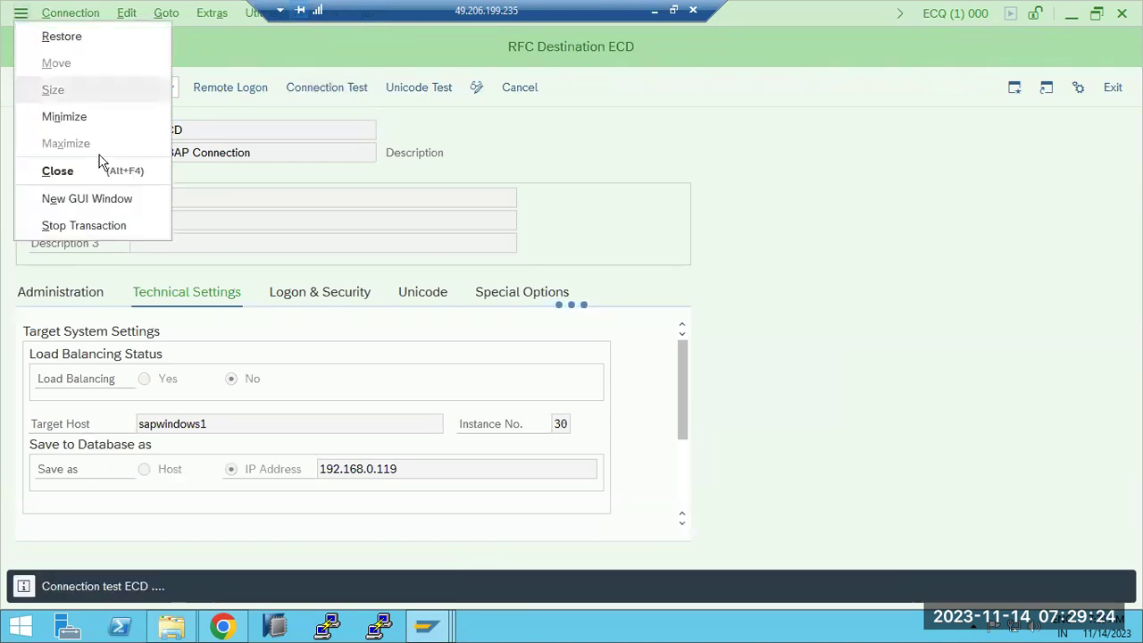
left_click(35, 227)
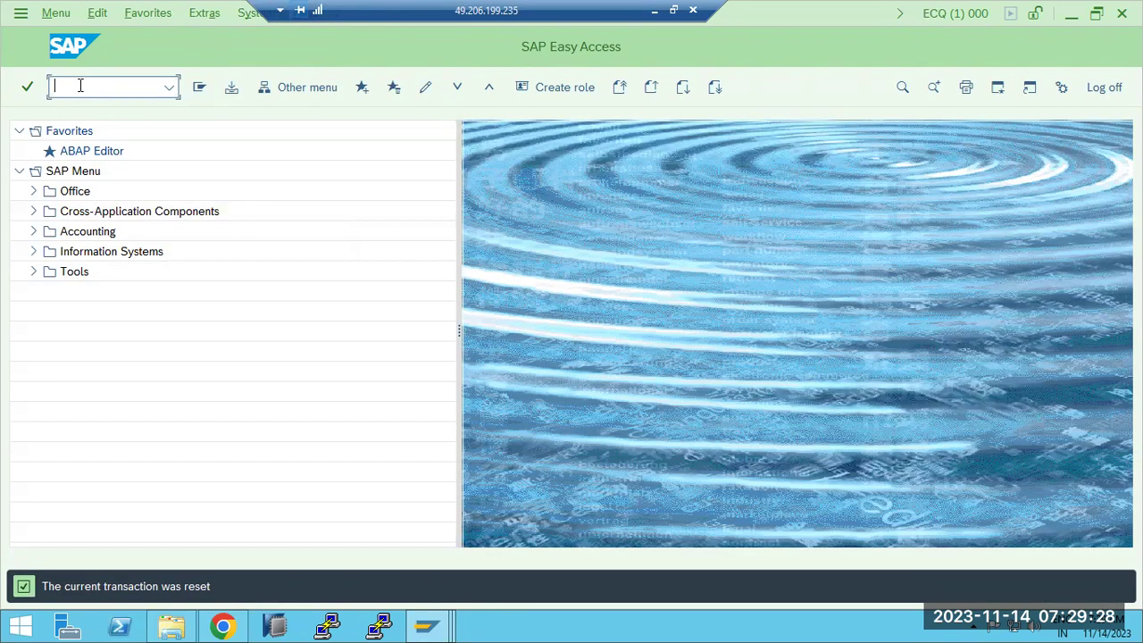
Step: Open RZ11 and display the gw/acl_mode profile parameter
type("rz11")
key("Return")
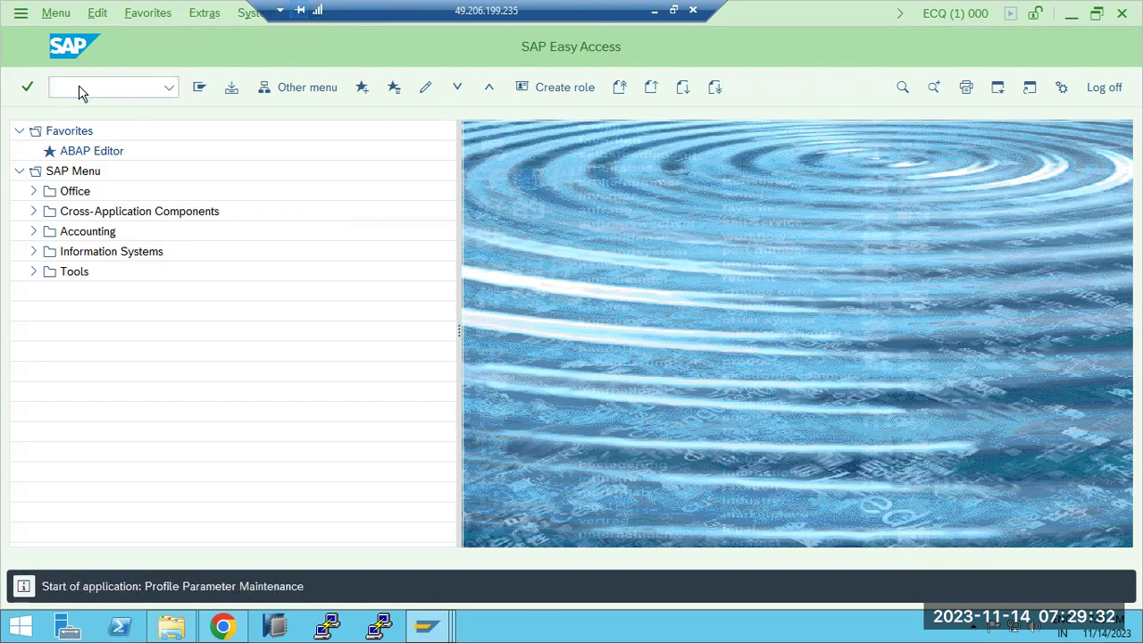
type("c")
key("BackSpace")
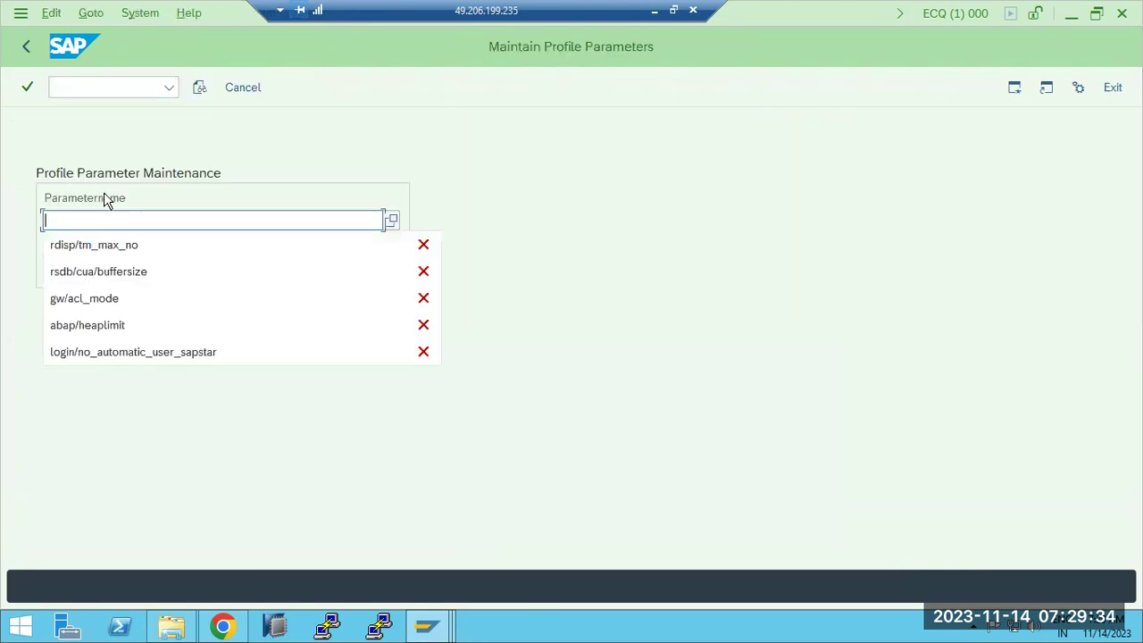
left_click(129, 299)
left_click(113, 274)
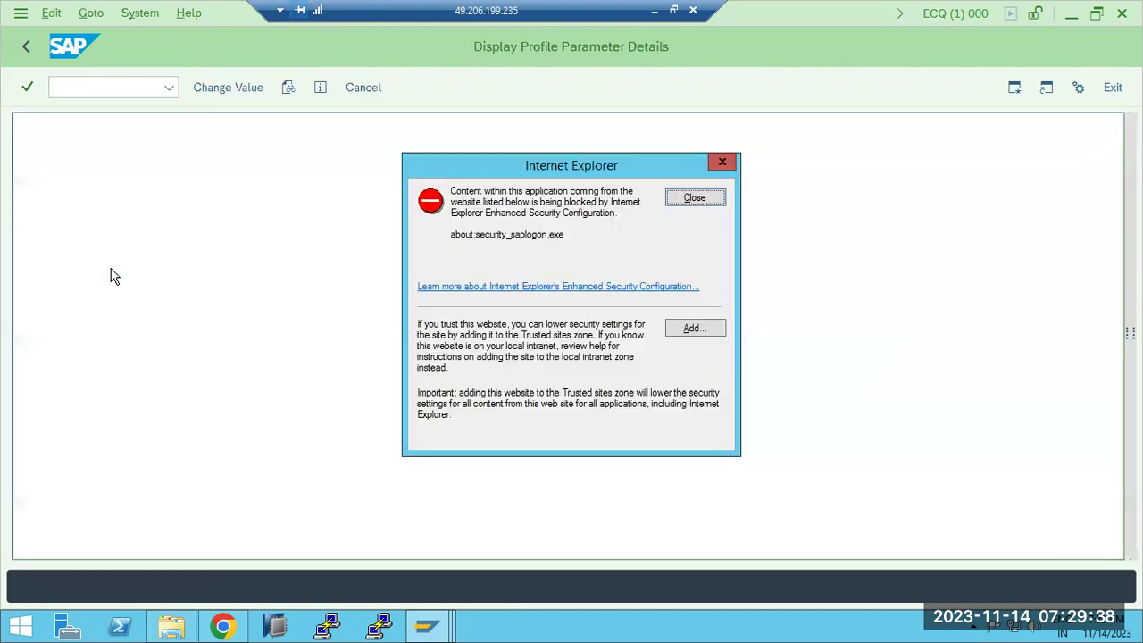
left_click(693, 197)
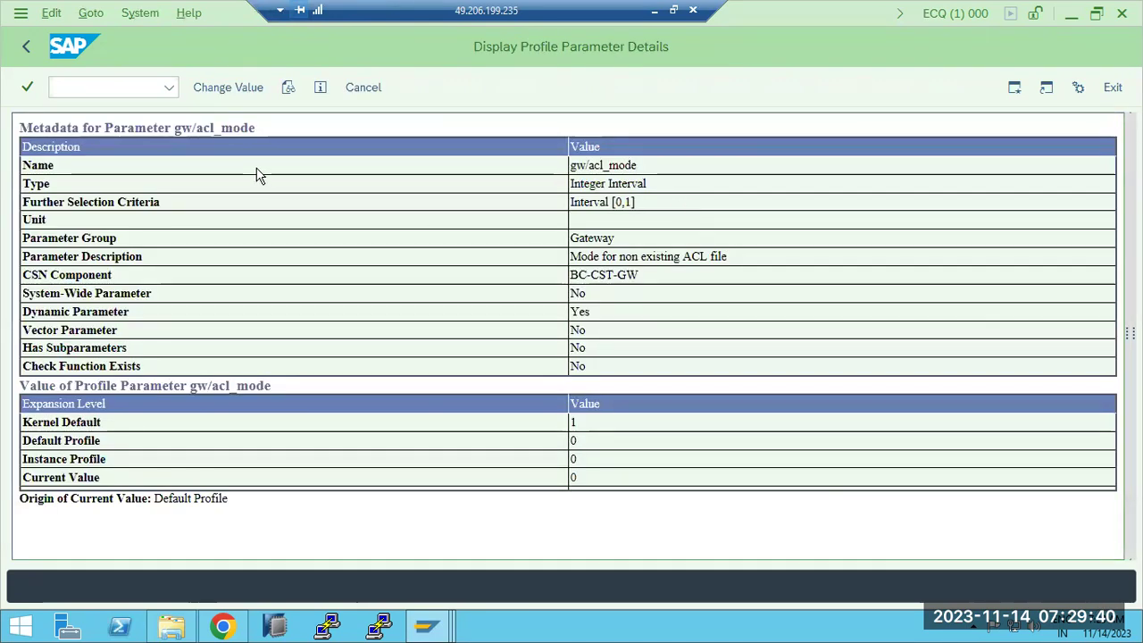
Step: Change gw/acl_mode to 1 on all servers, save it, and return to SAP Easy Access
left_click(213, 90)
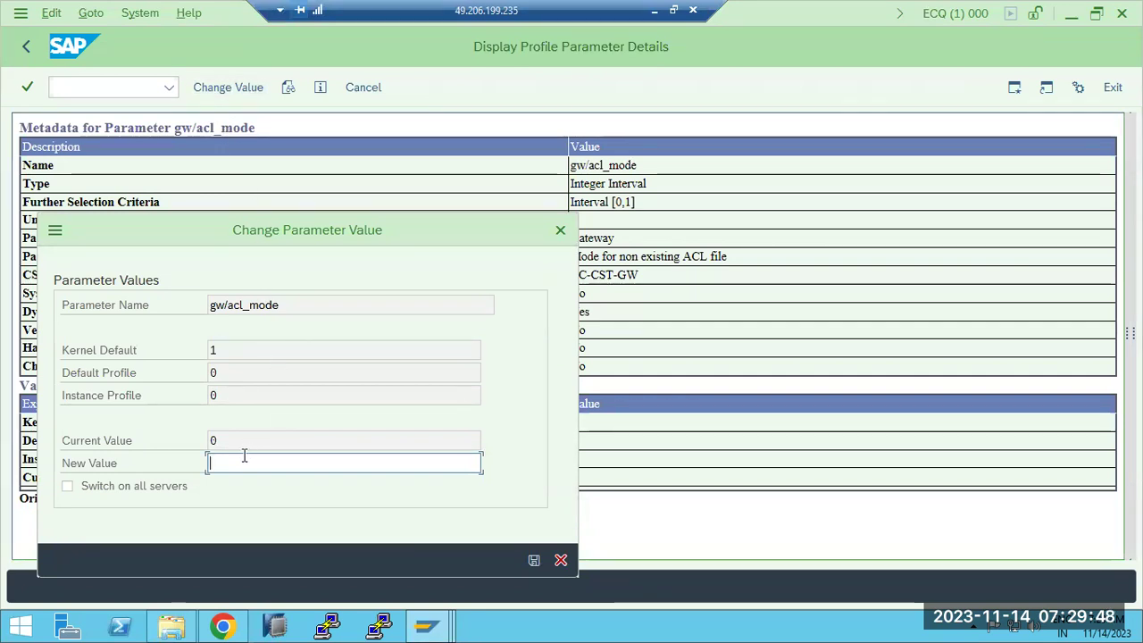
type("1")
left_click(169, 489)
left_click(534, 560)
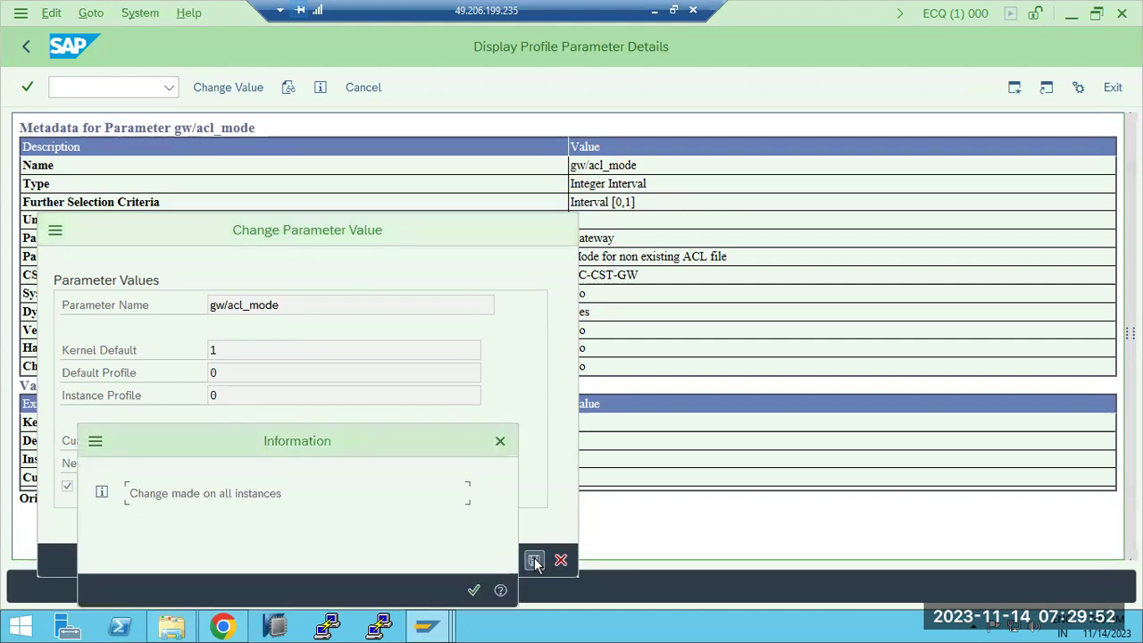
left_click(473, 591)
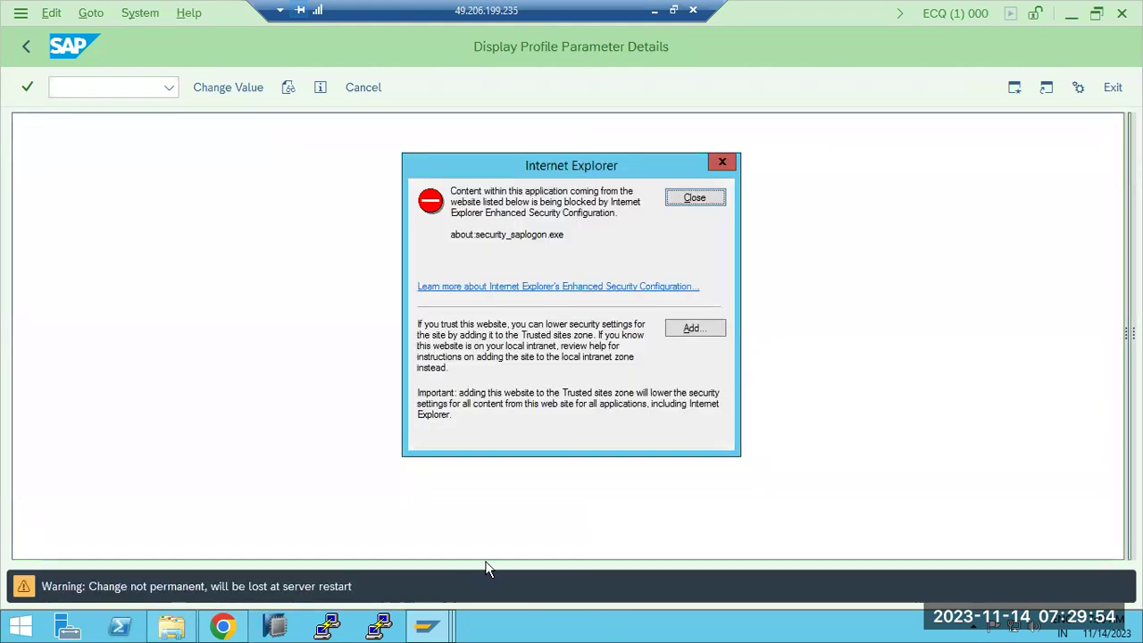
left_click(686, 203)
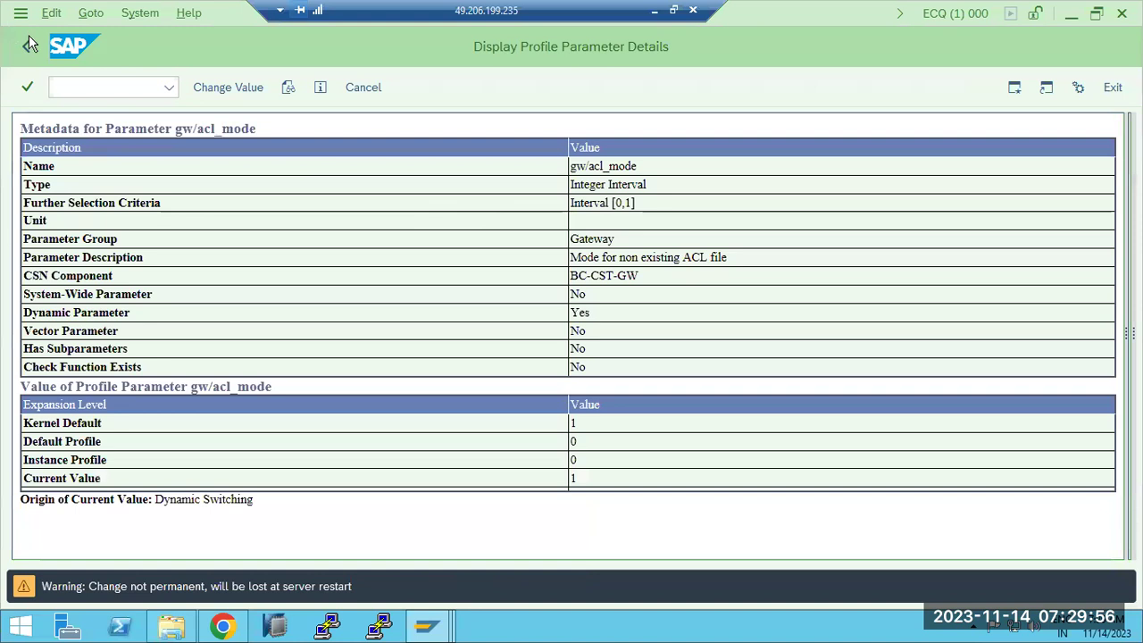
left_click(26, 47)
left_click(25, 46)
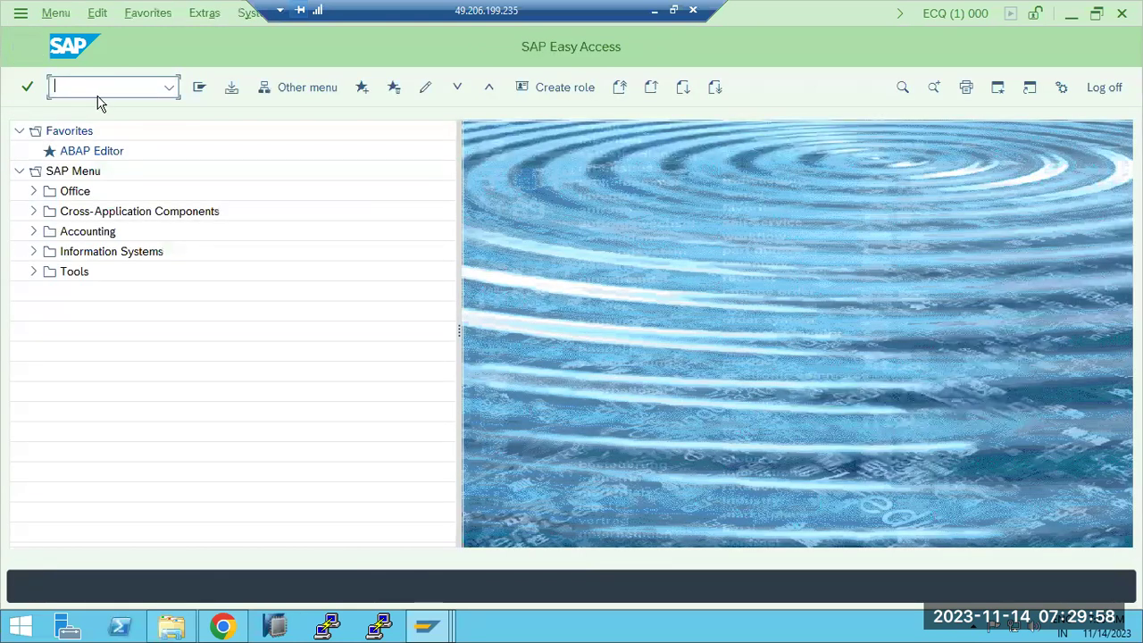
Step: Launch SMGW on ECQ and open Maintenance of ACL Files under External Security
type("smgw")
key("Return")
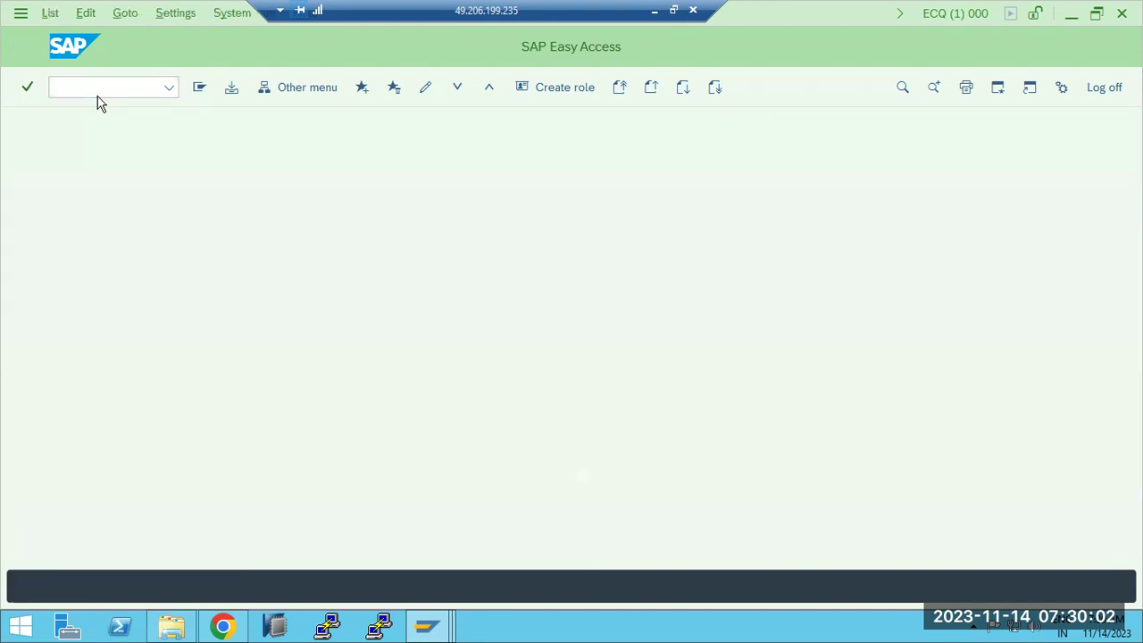
left_click(689, 197)
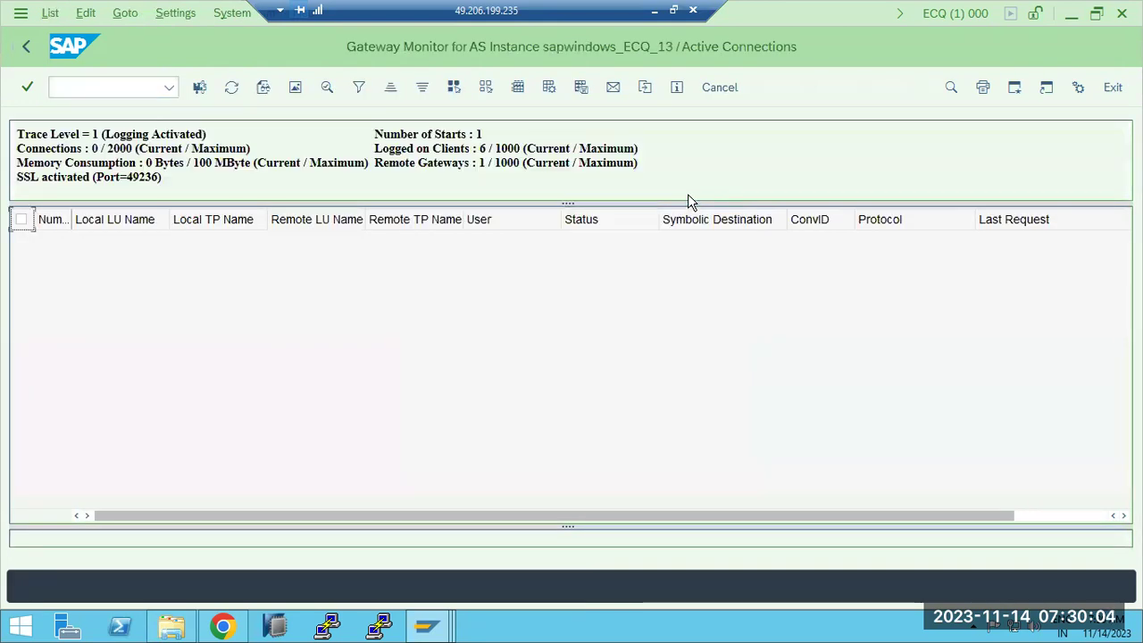
left_click(122, 13)
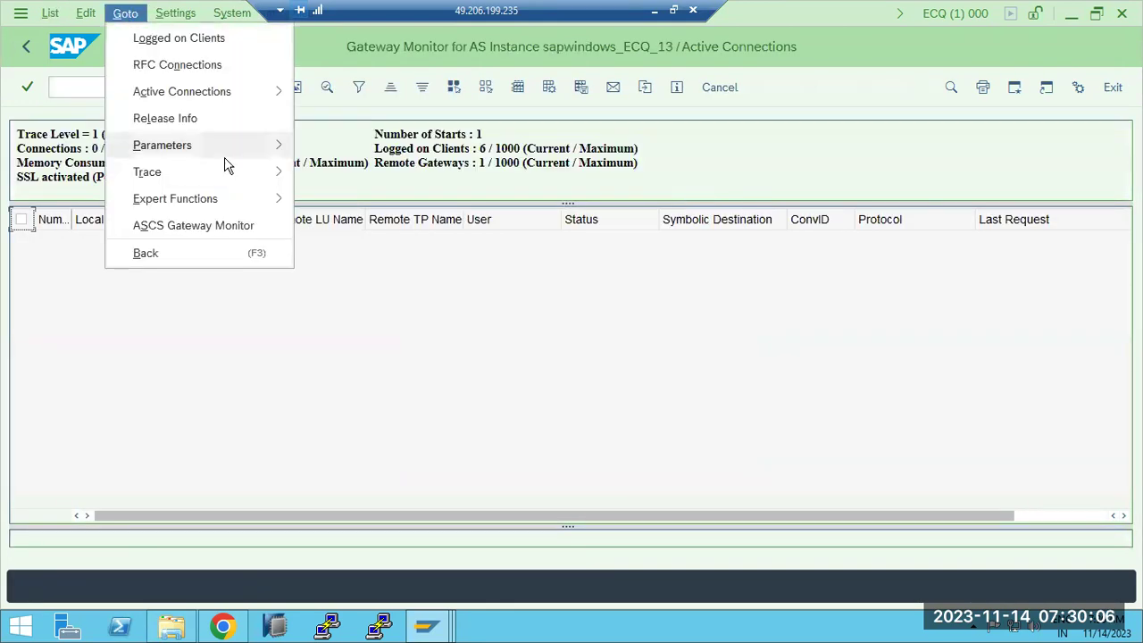
mouse_move(279, 201)
mouse_move(429, 308)
left_click(546, 311)
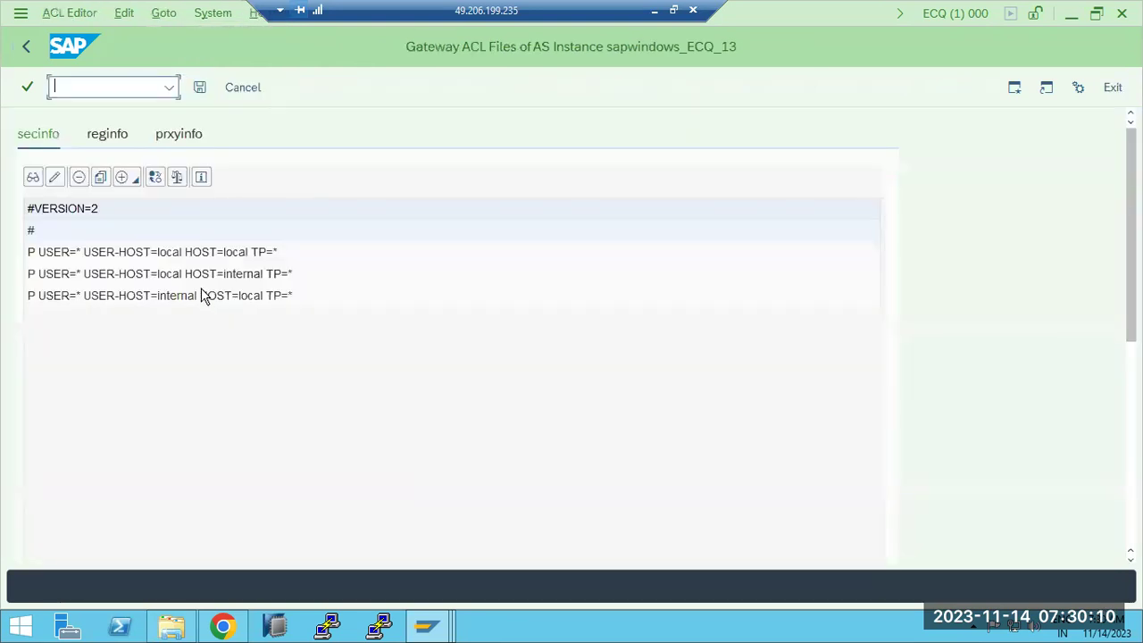
Step: Show the reginfo file and choose Goto > Create to build it from registered programs
left_click(105, 141)
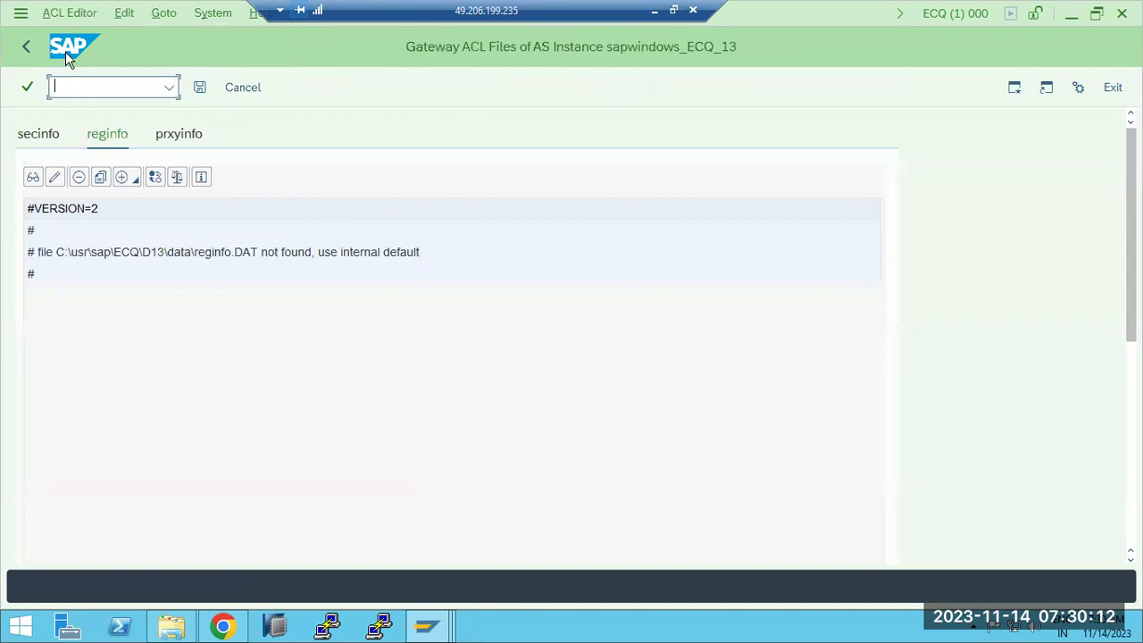
left_click(62, 13)
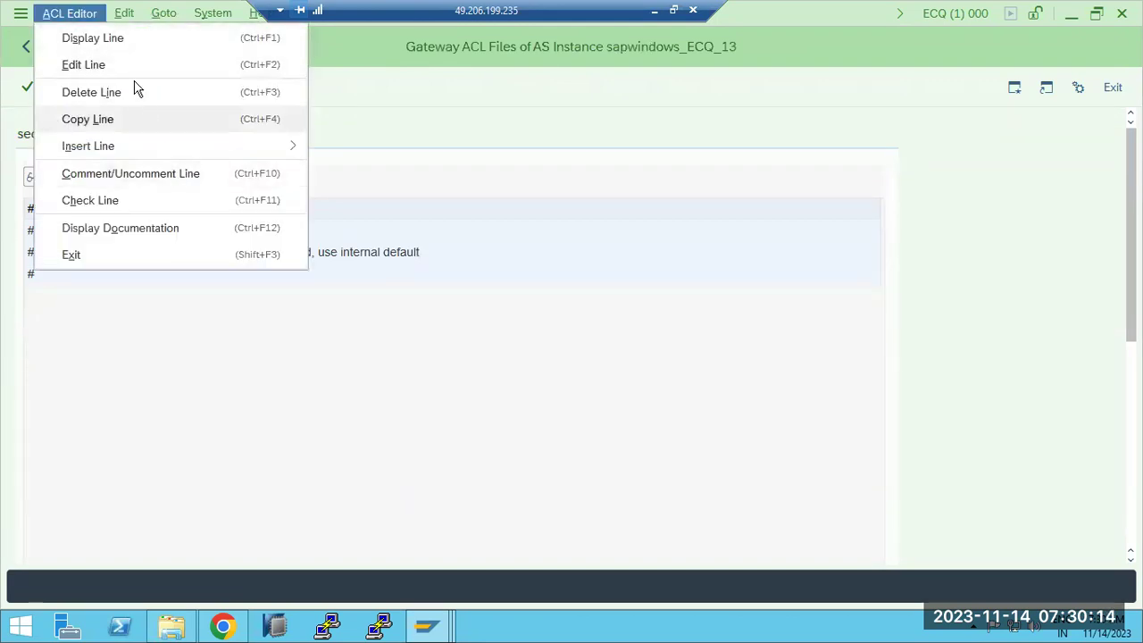
mouse_move(126, 19)
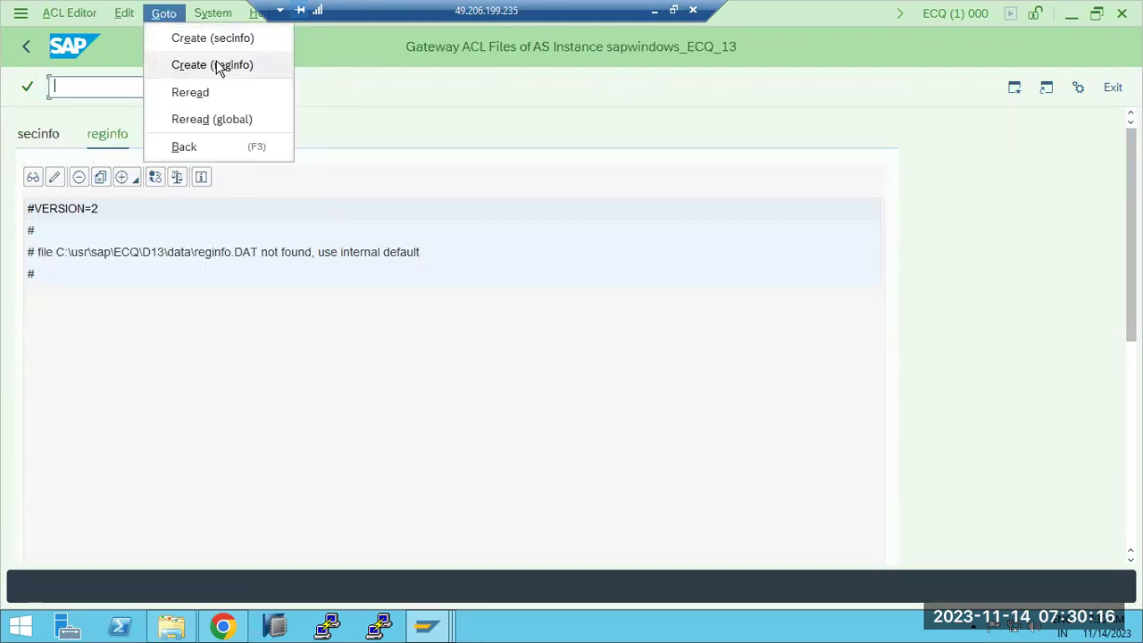
left_click(219, 67)
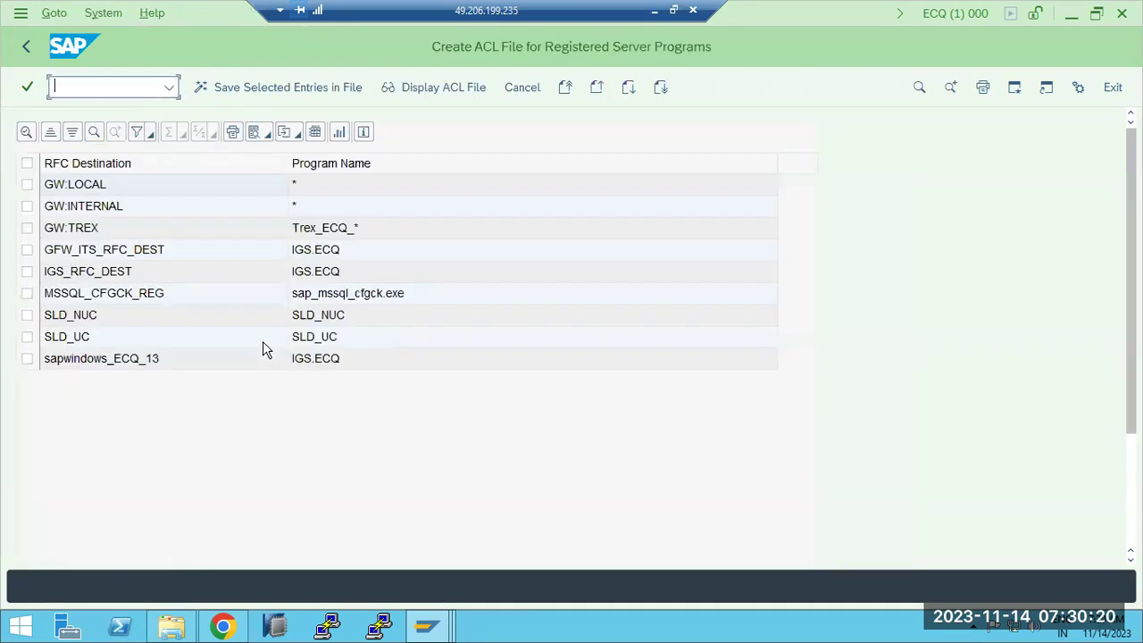
Step: Select all nine registered server programs, save them to reginfo replacing the old file, and activate it
left_click(27, 162)
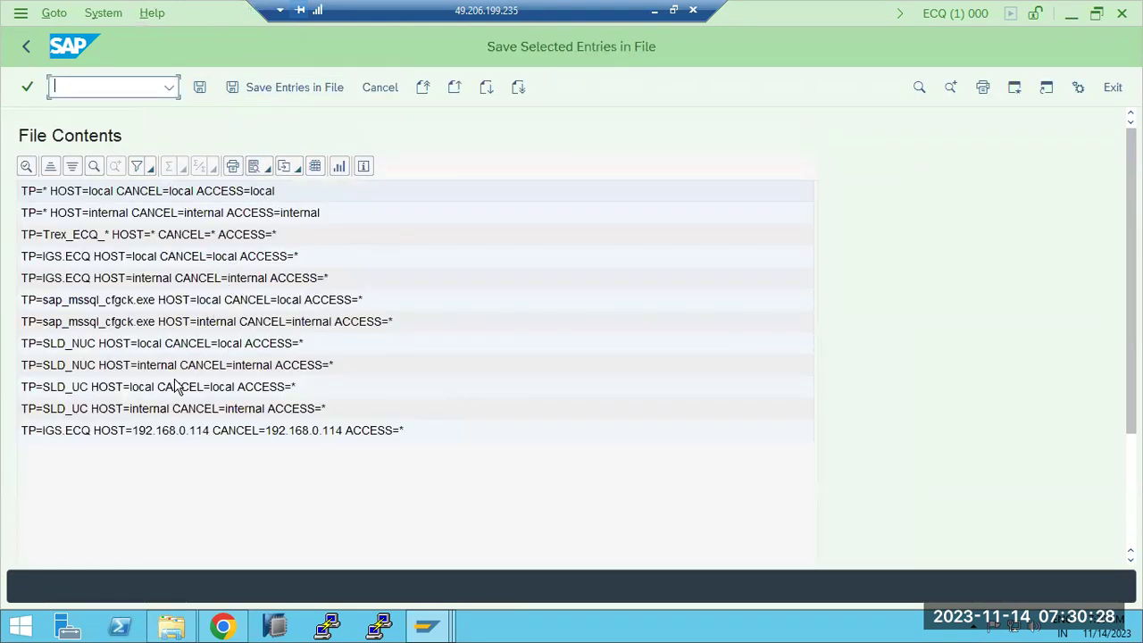
left_click(268, 87)
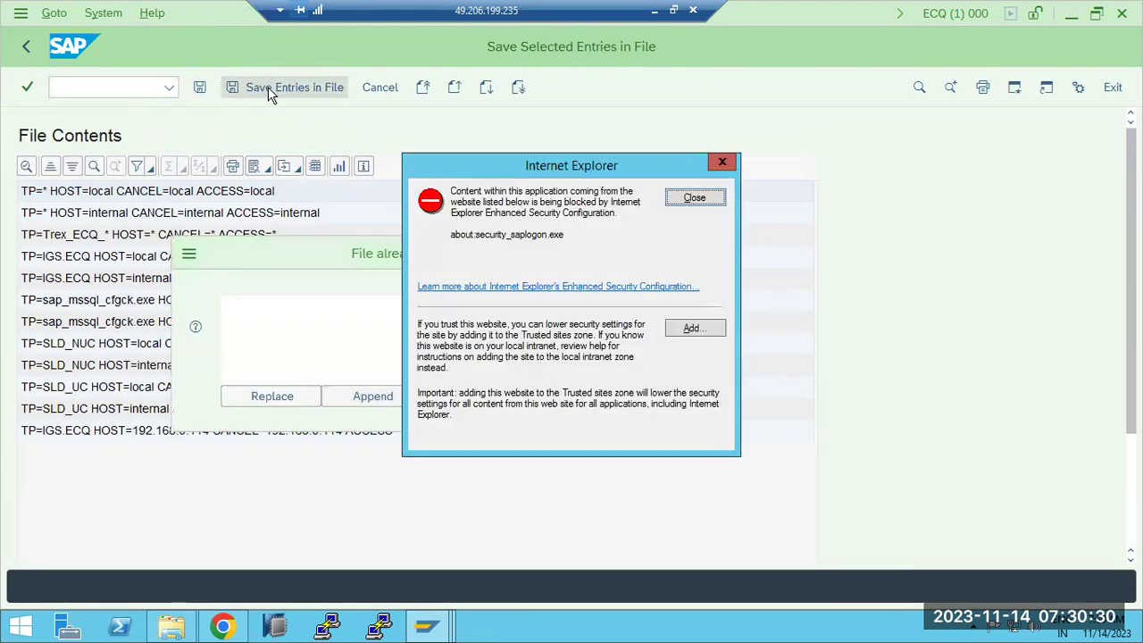
left_click(688, 197)
left_click(263, 397)
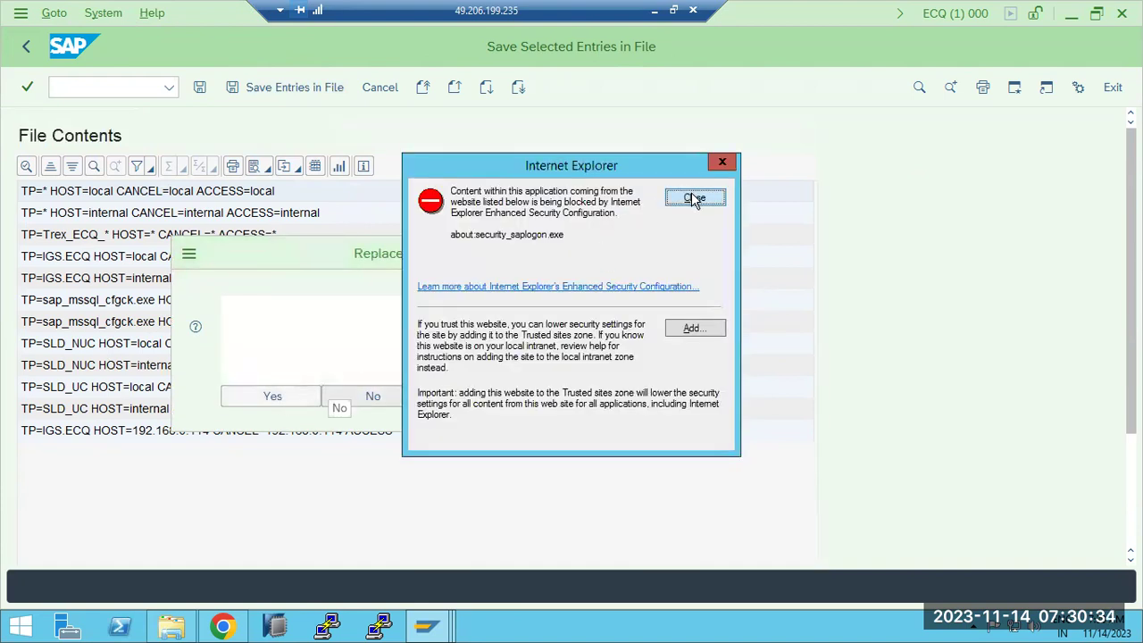
left_click(690, 194)
left_click(286, 397)
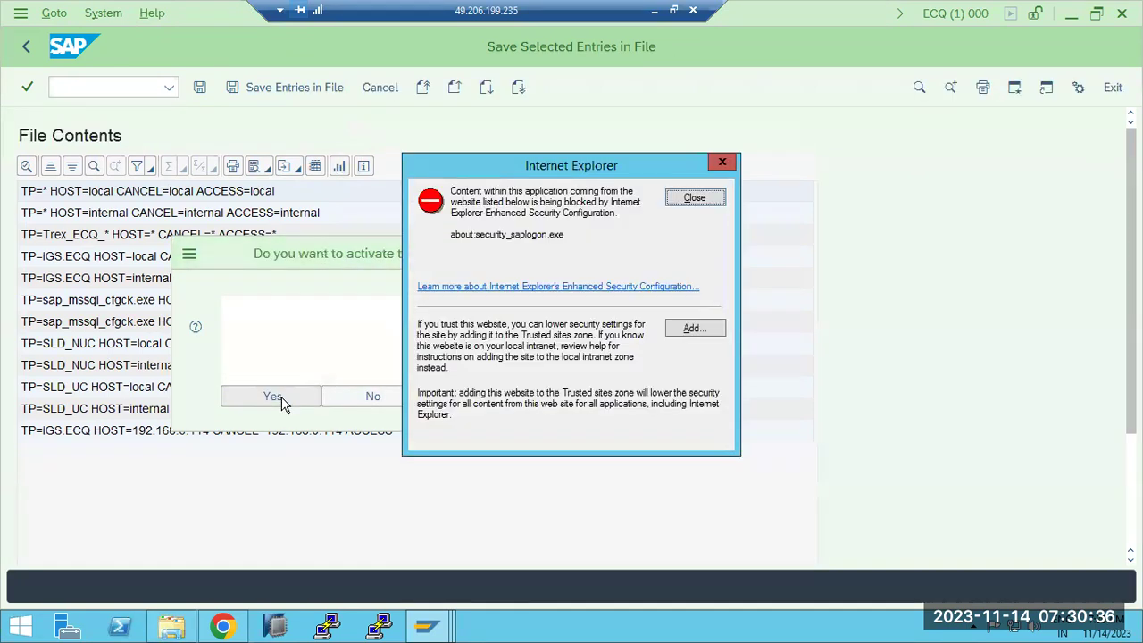
left_click(695, 198)
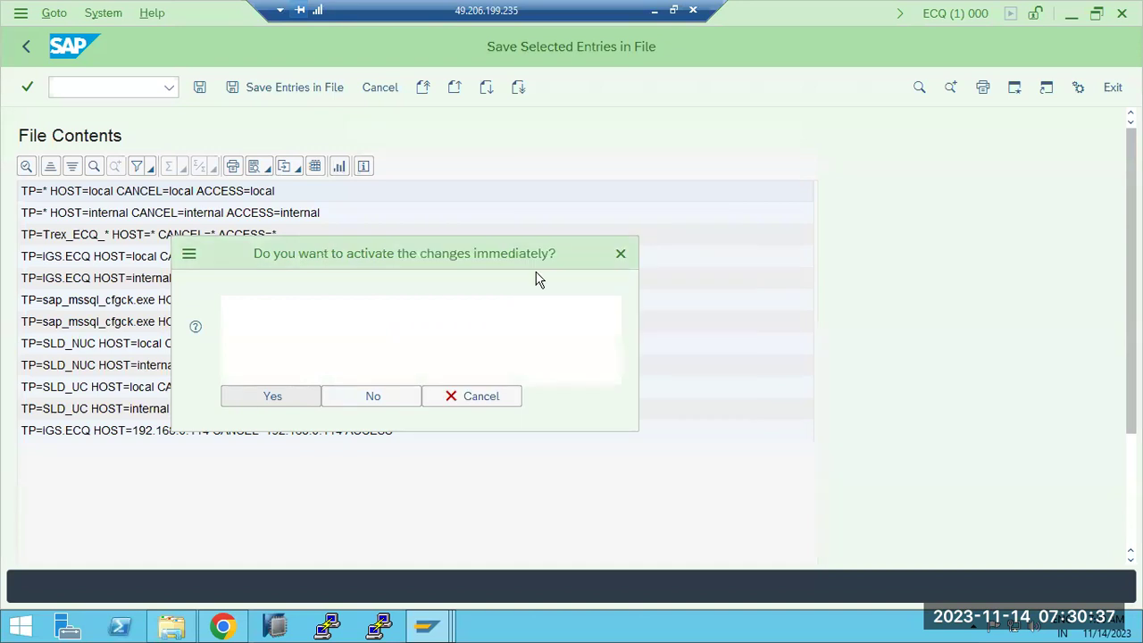
left_click(293, 395)
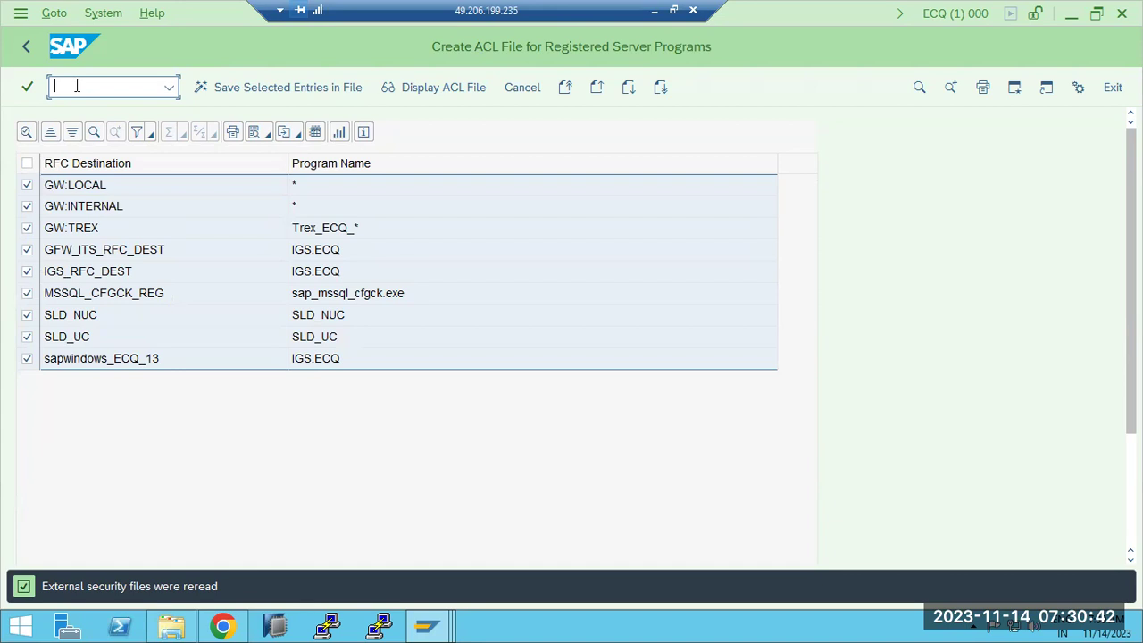
Step: Reread ECQ's security files globally, confirm reginfo lists the generated TP rules, then return to Easy Access
left_click(26, 47)
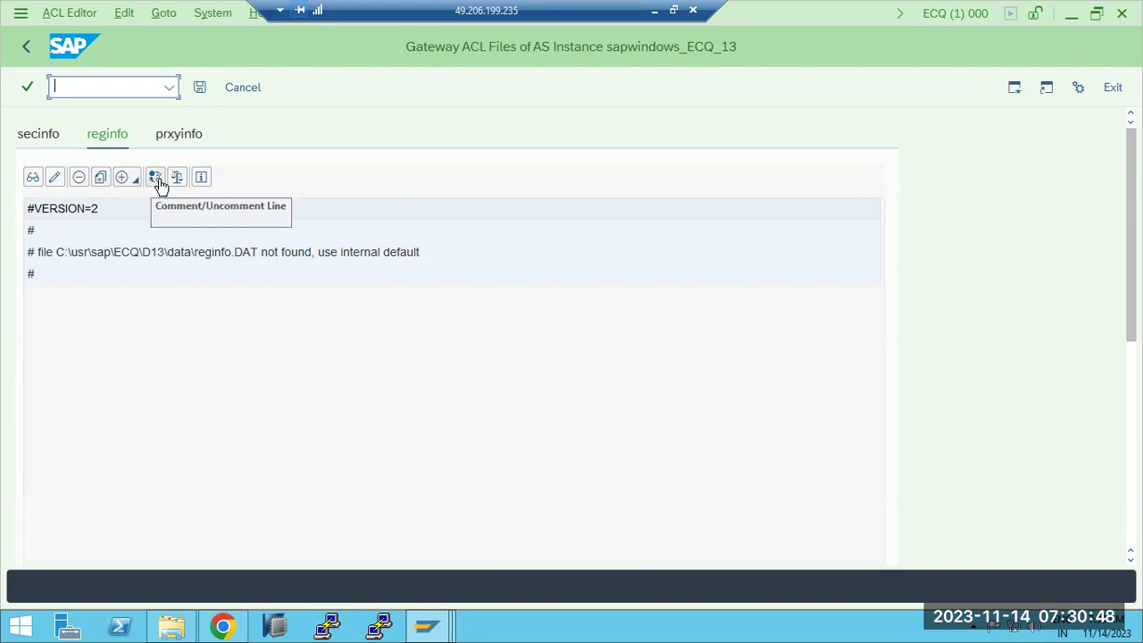
left_click(38, 135)
left_click(217, 14)
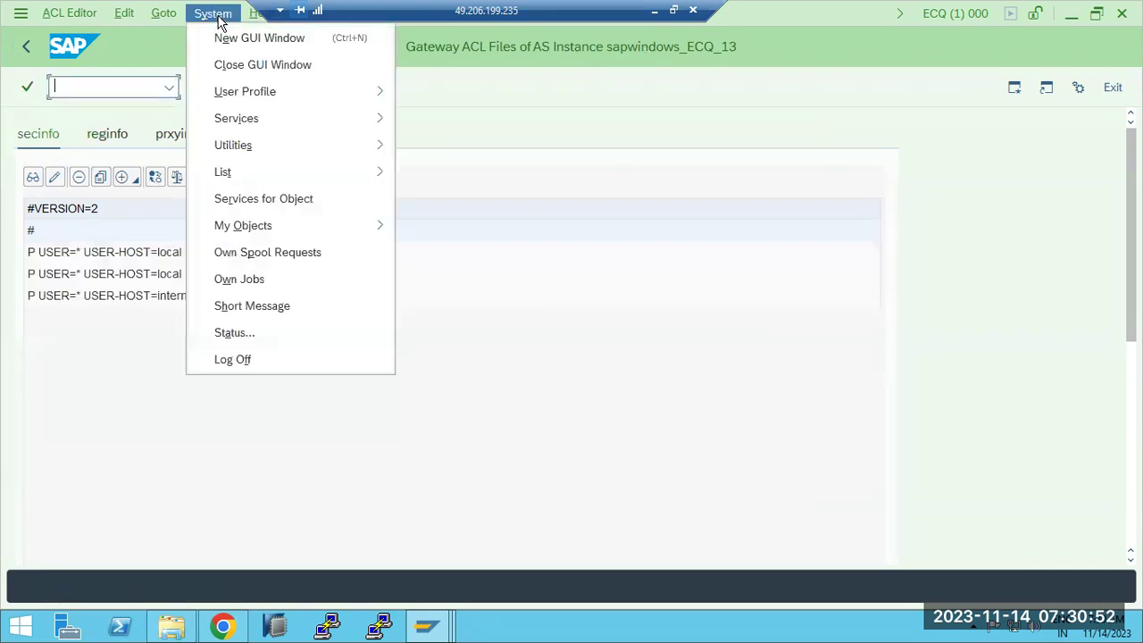
mouse_move(167, 19)
left_click(198, 122)
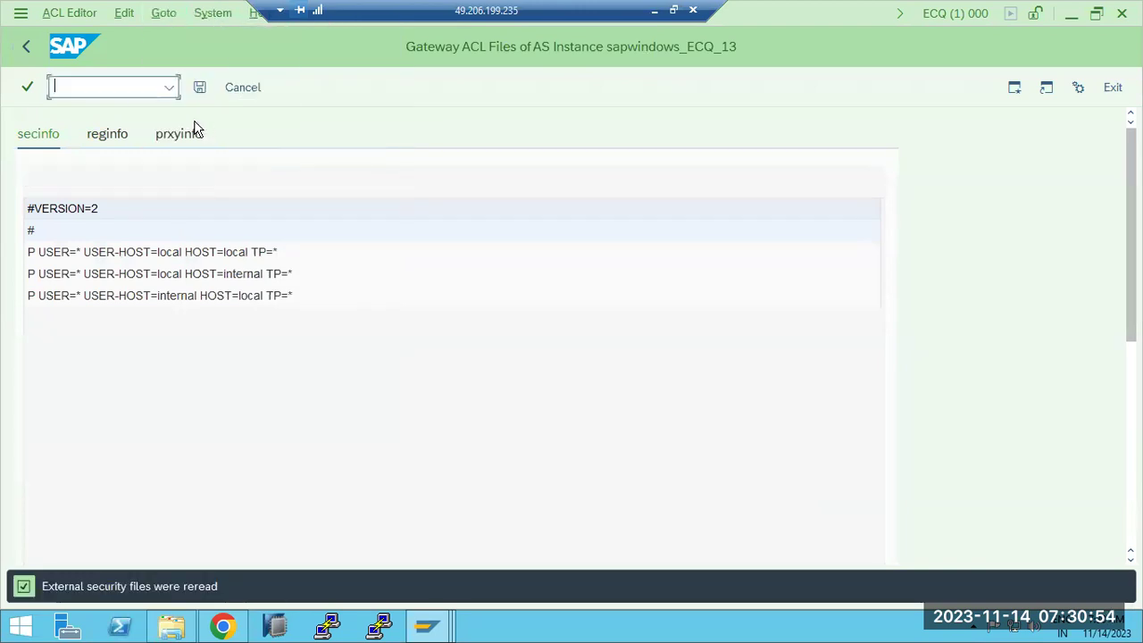
left_click(105, 136)
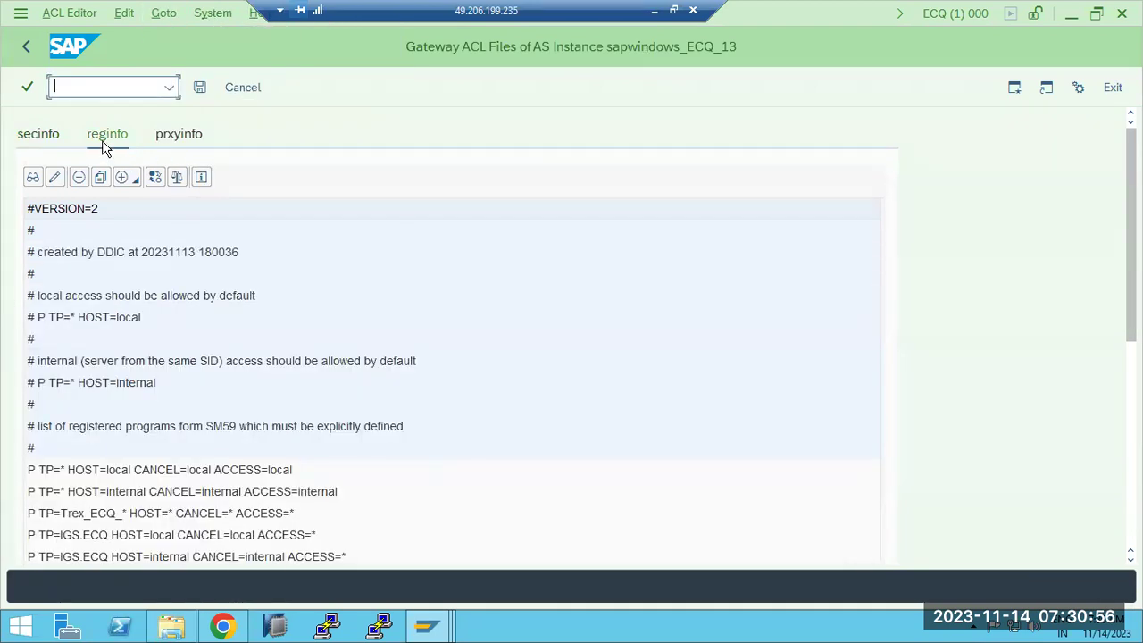
left_click(28, 49)
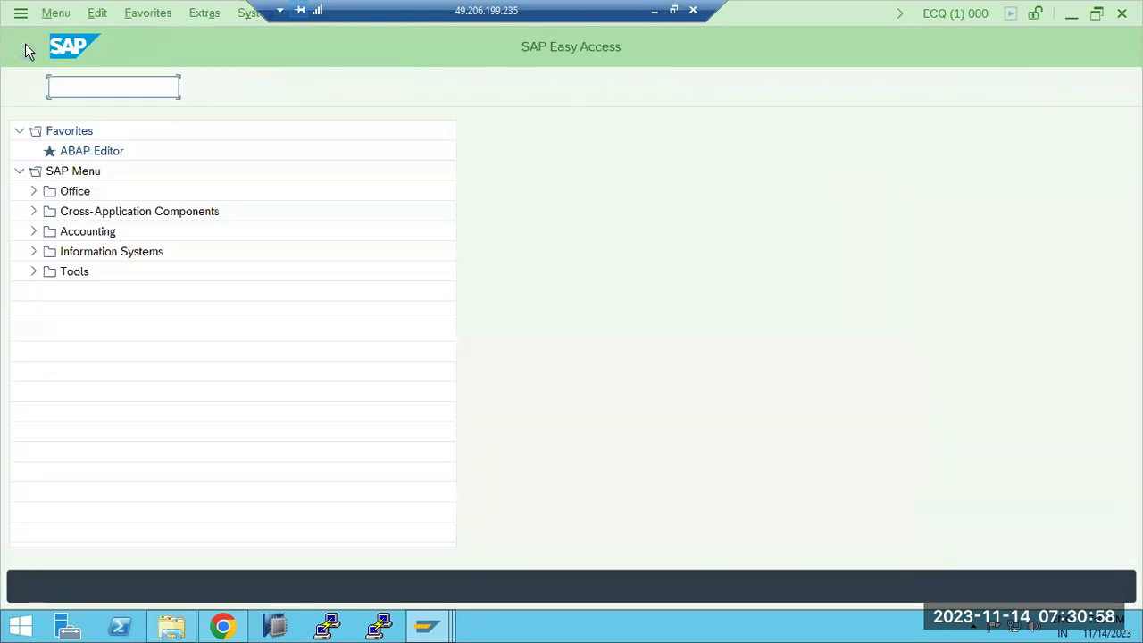
Step: In SM59, open the ABAP destination ECD (sapwindows1, instance 30) and rerun its connection test
type("sm59")
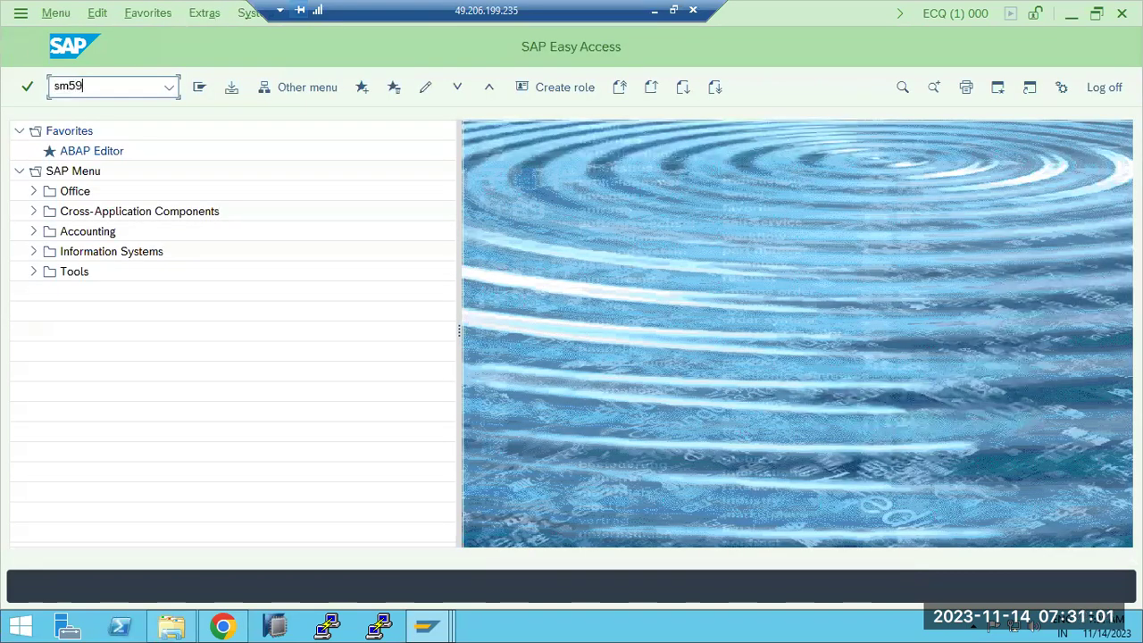
key("Return")
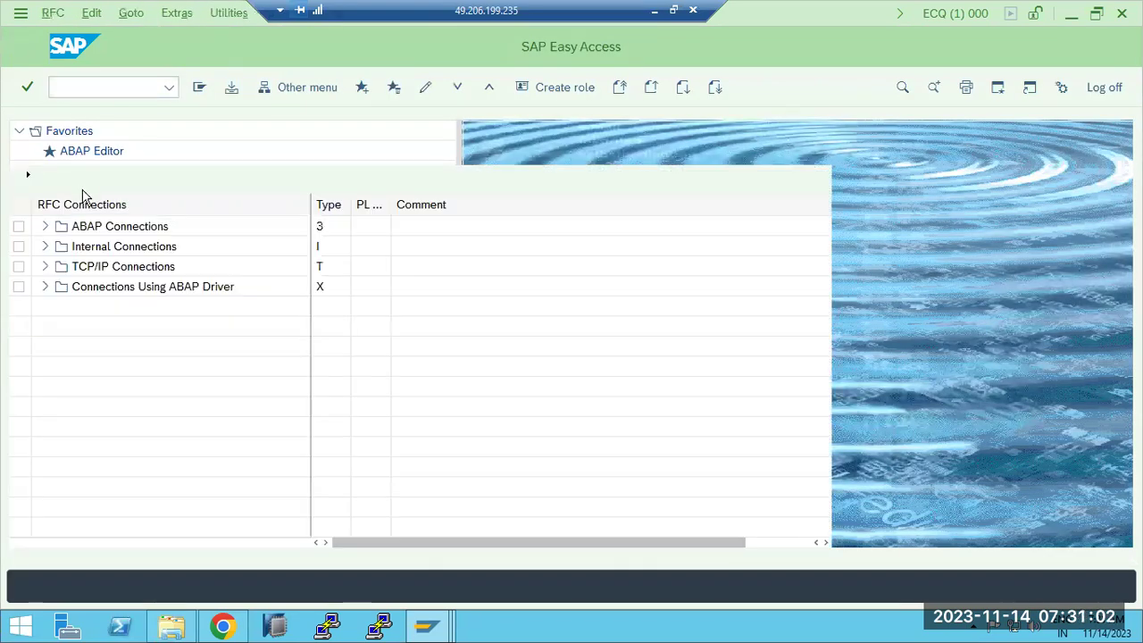
left_click(45, 228)
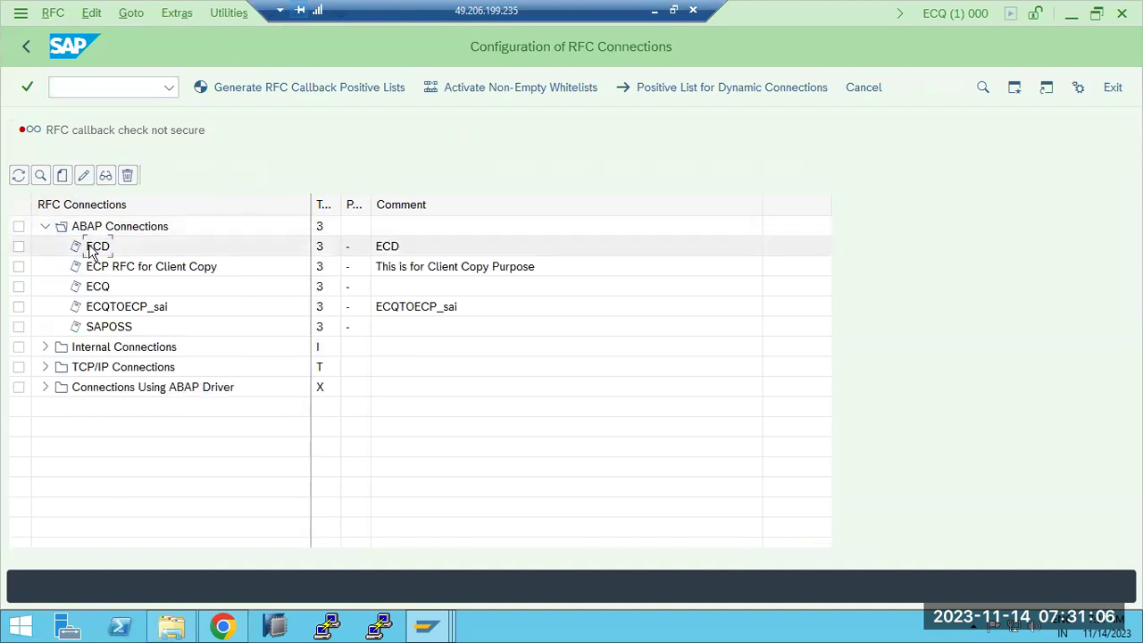
double_click(93, 248)
left_click(311, 93)
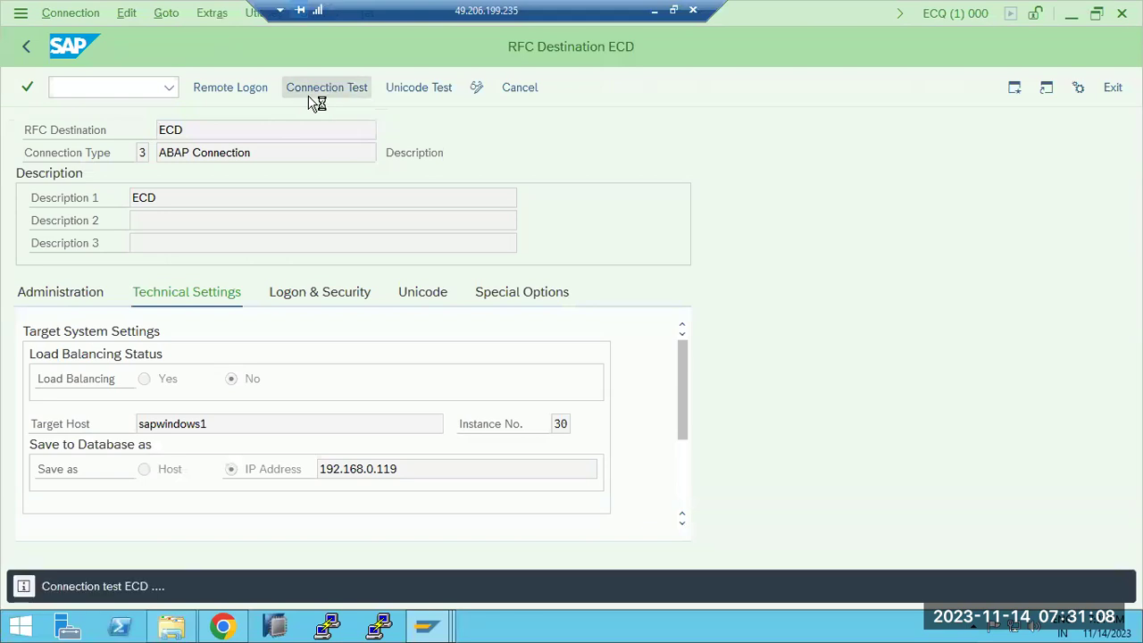
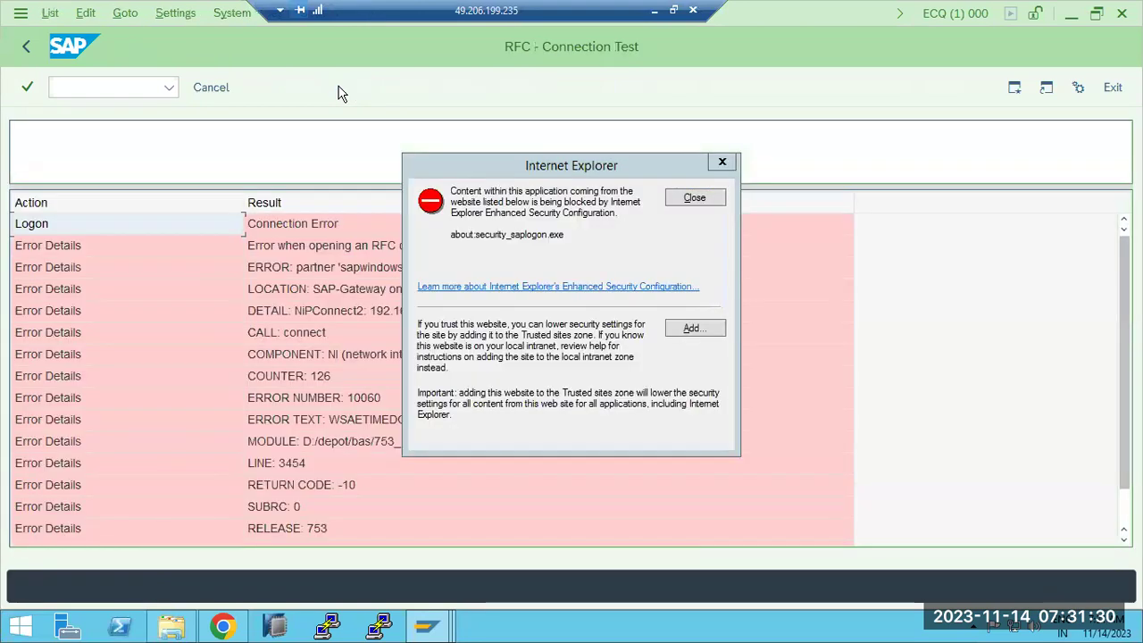
Step: Dismiss the security warning and review the ECD connection test's timeout error rows
left_click(694, 199)
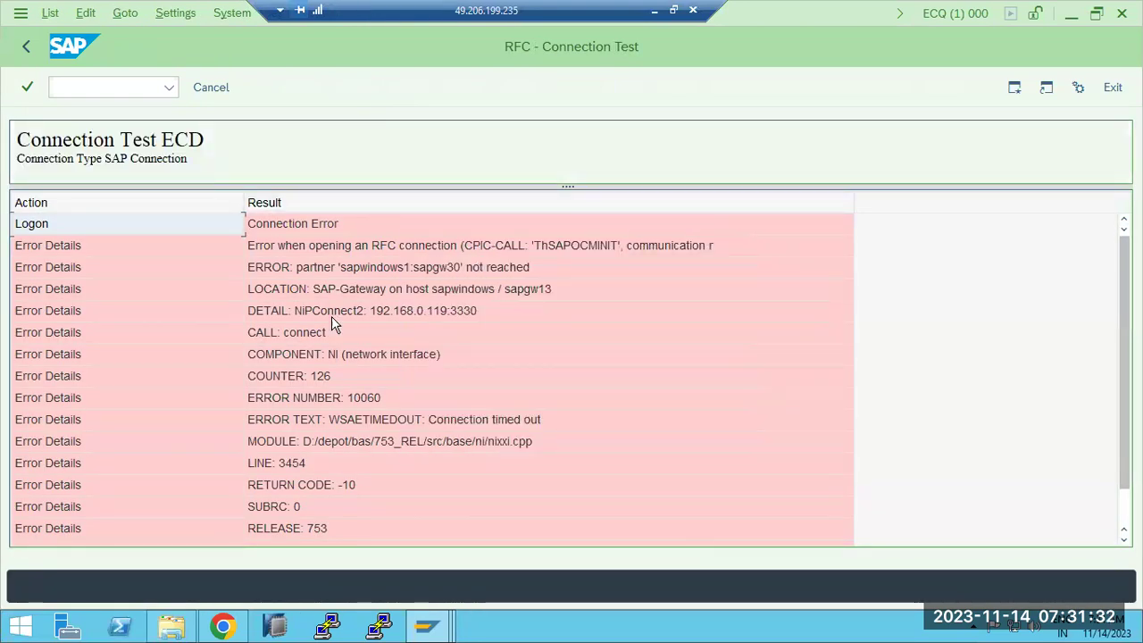
left_click(389, 362)
left_click(421, 421)
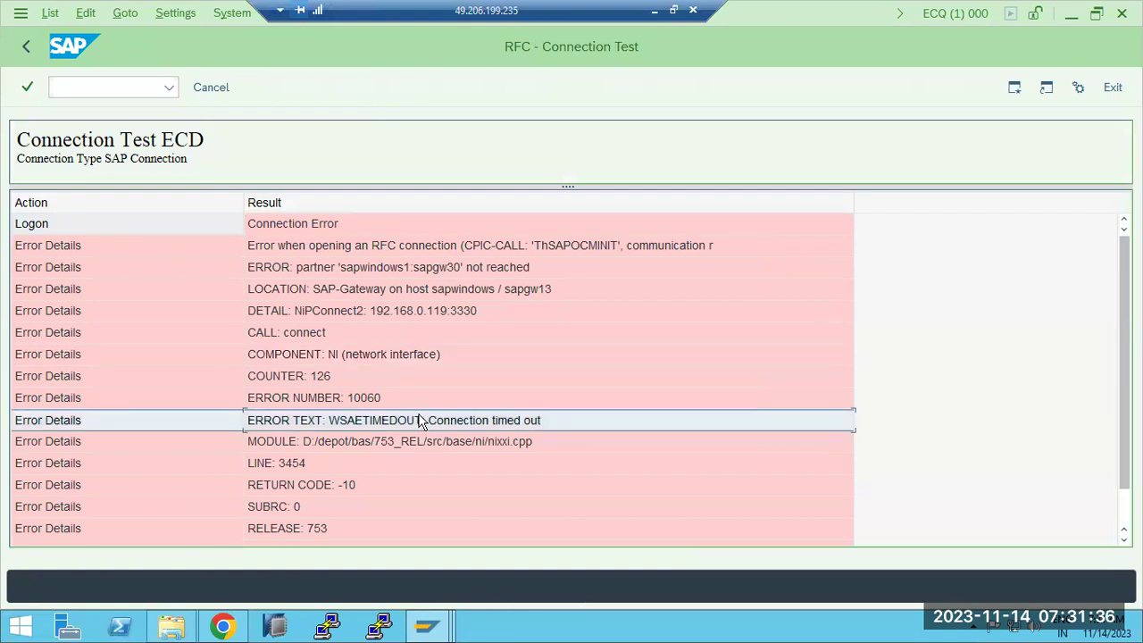
scroll(421, 421, "down", 1)
scroll(421, 421, "up", 1)
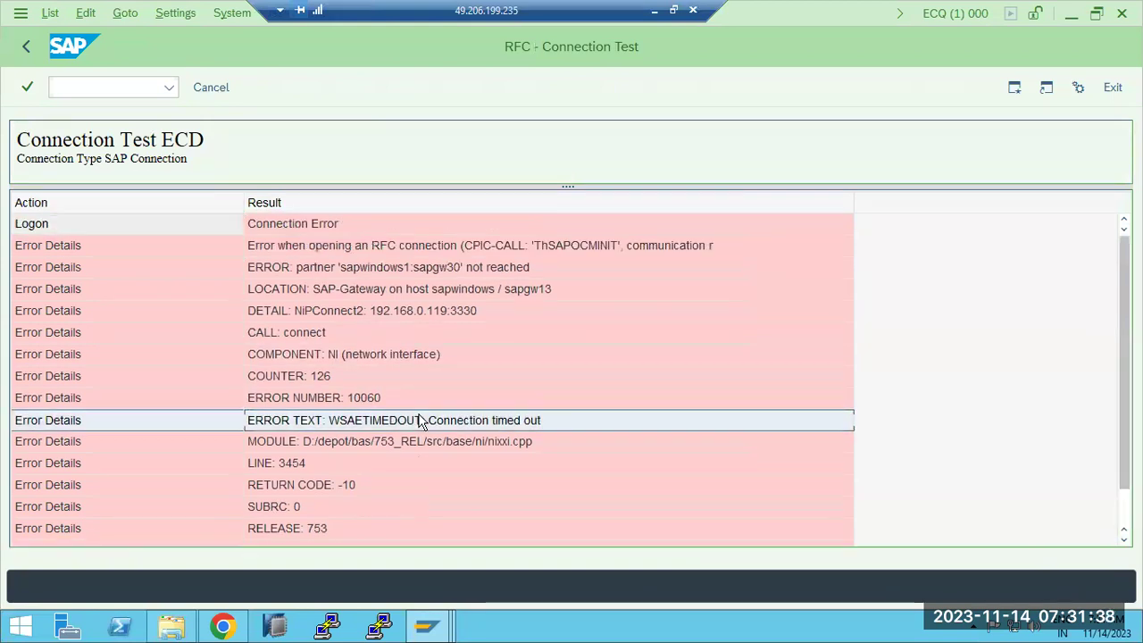
Step: Back out of the test results through the RFC connections list to SAP Easy Access
left_click(26, 47)
left_click(26, 45)
left_click(26, 45)
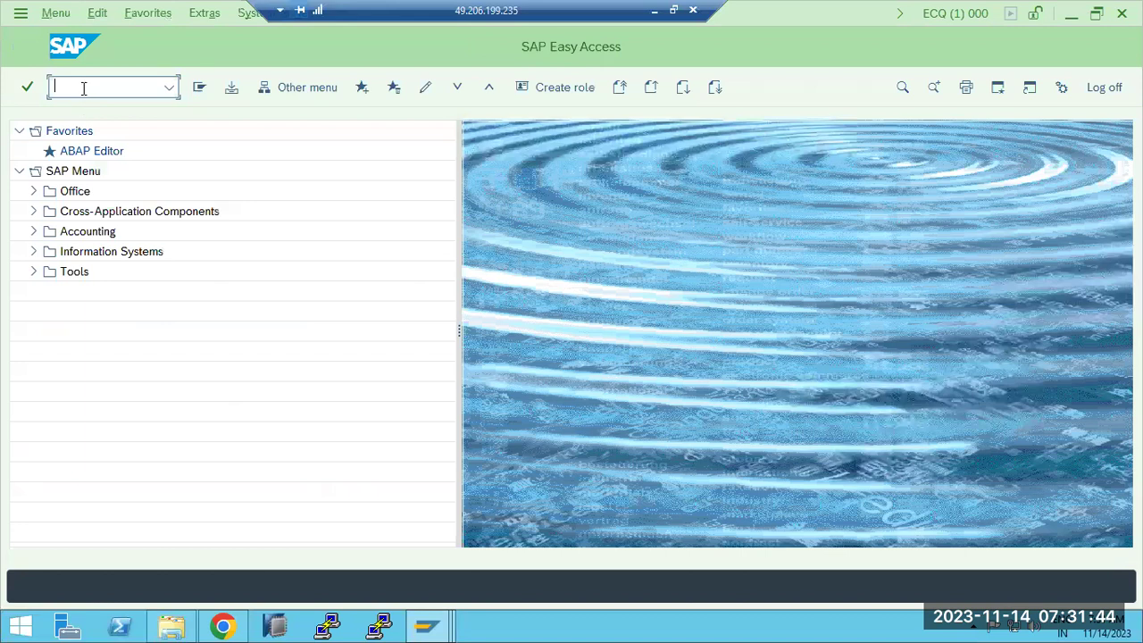
Step: Run SM59 and expand, then collapse, the ABAP Connections group
type("sm59")
key("Return")
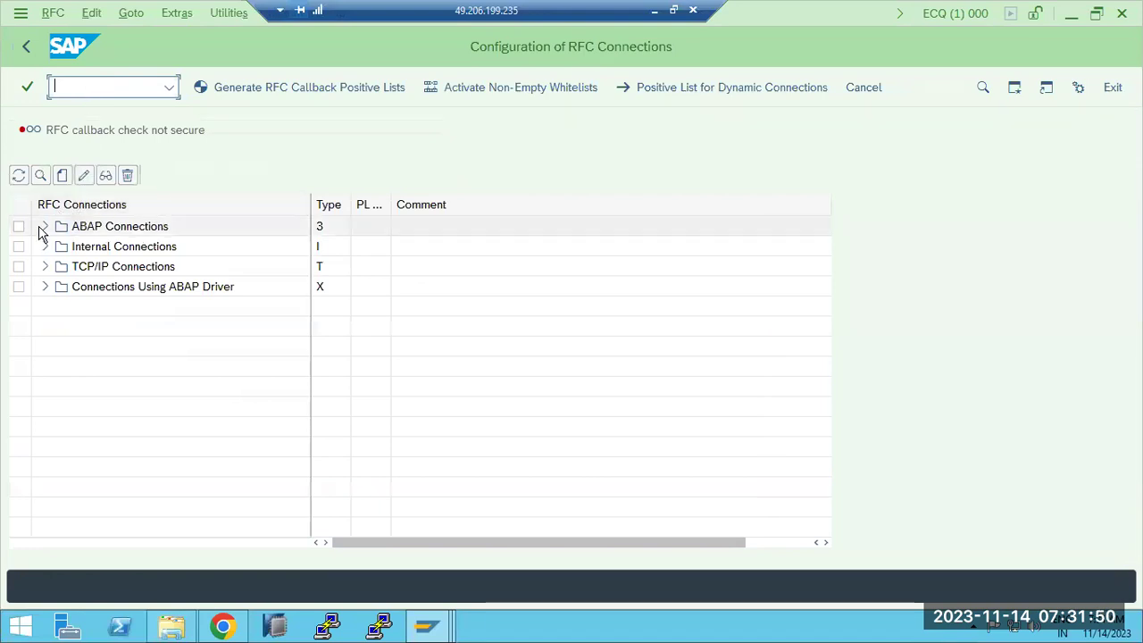
left_click(46, 227)
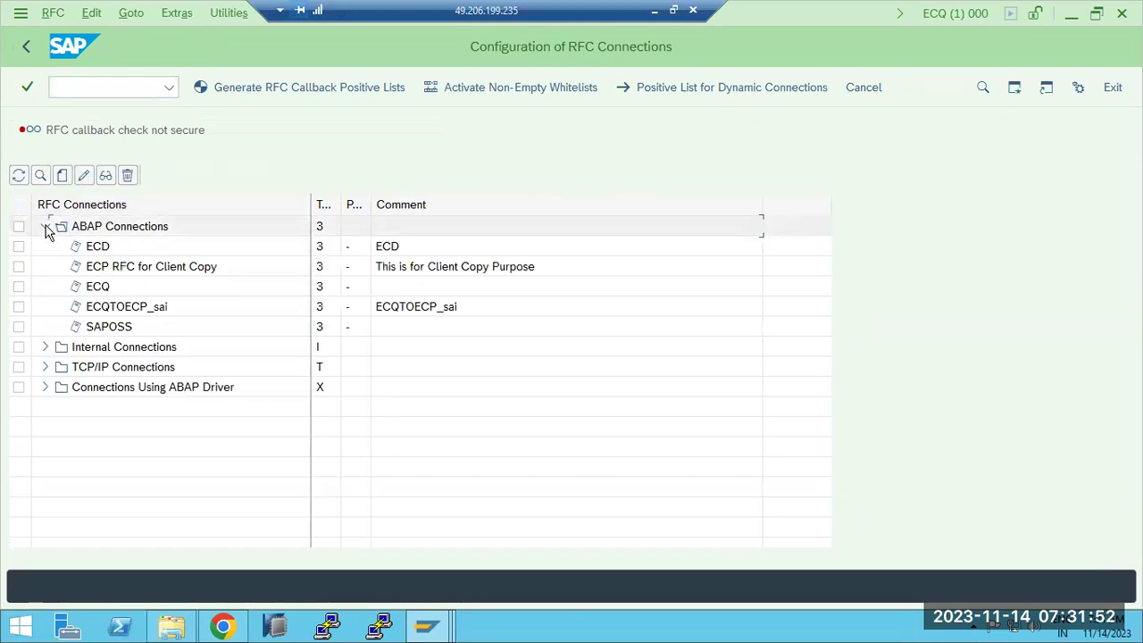
left_click(47, 228)
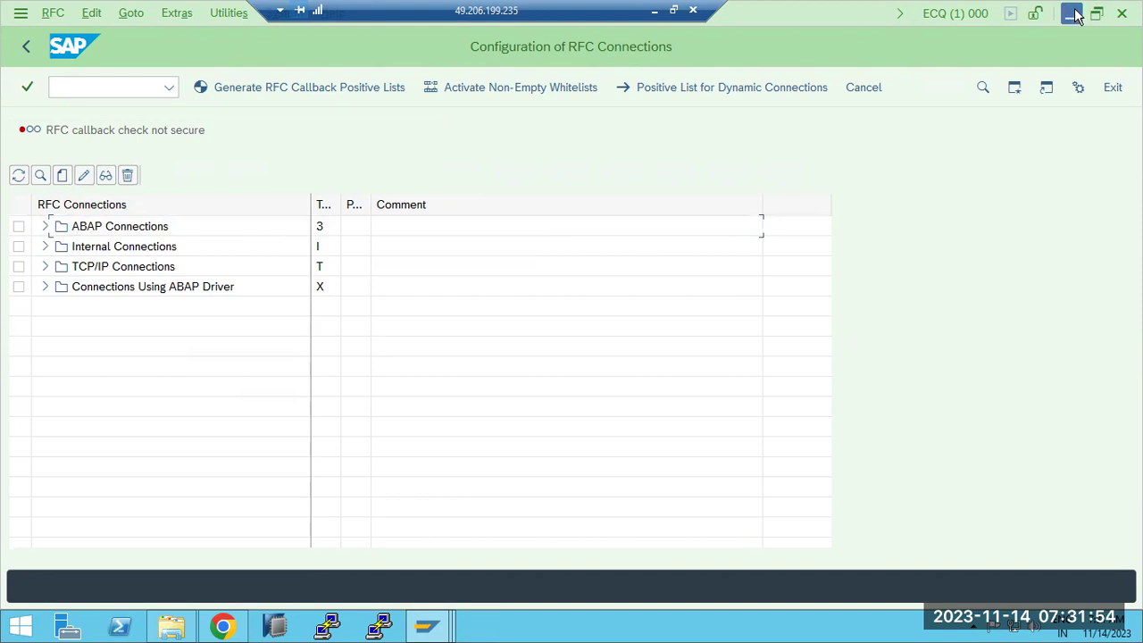
Step: Minimize the ECQ, ECD, TMS and SAP Logon windows and the remote desktop to reach Paint
left_click(1073, 14)
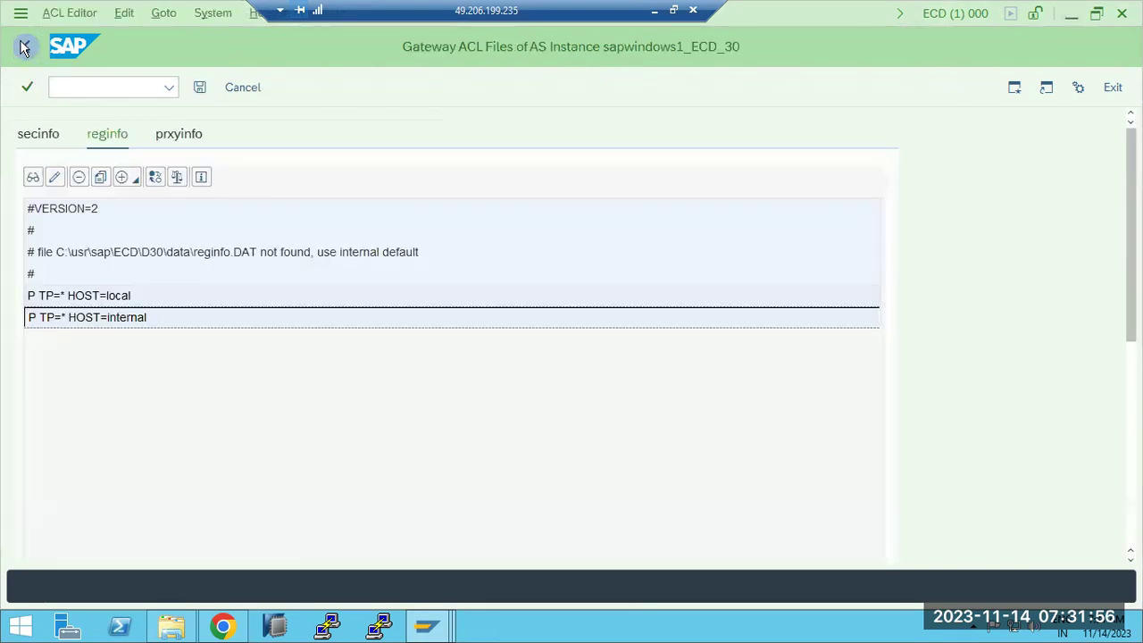
left_click(25, 47)
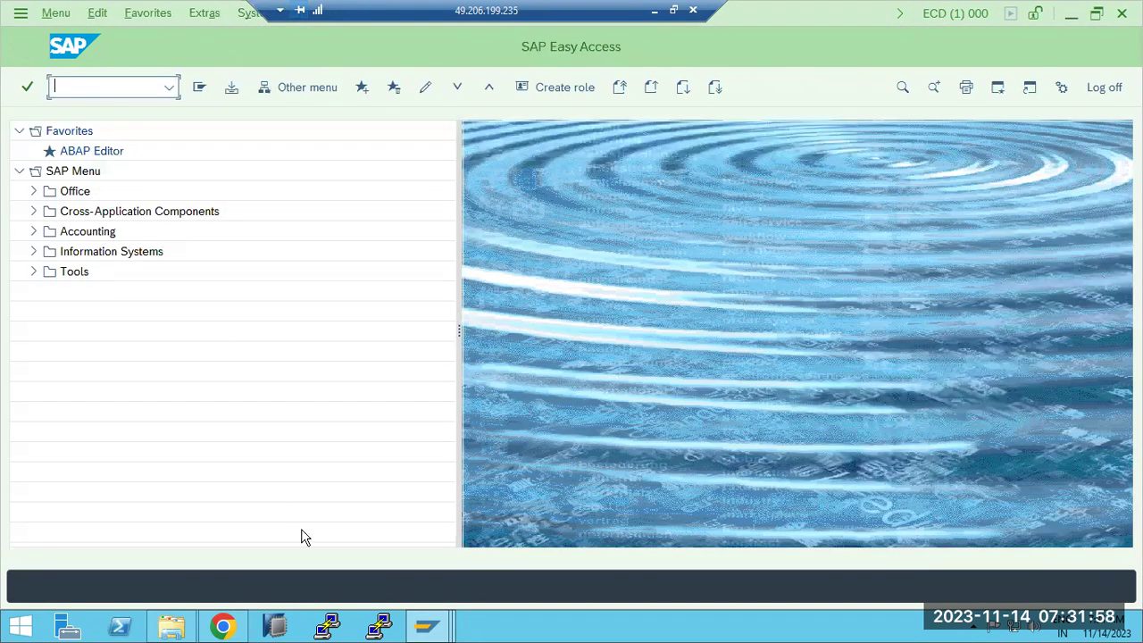
left_click(1071, 14)
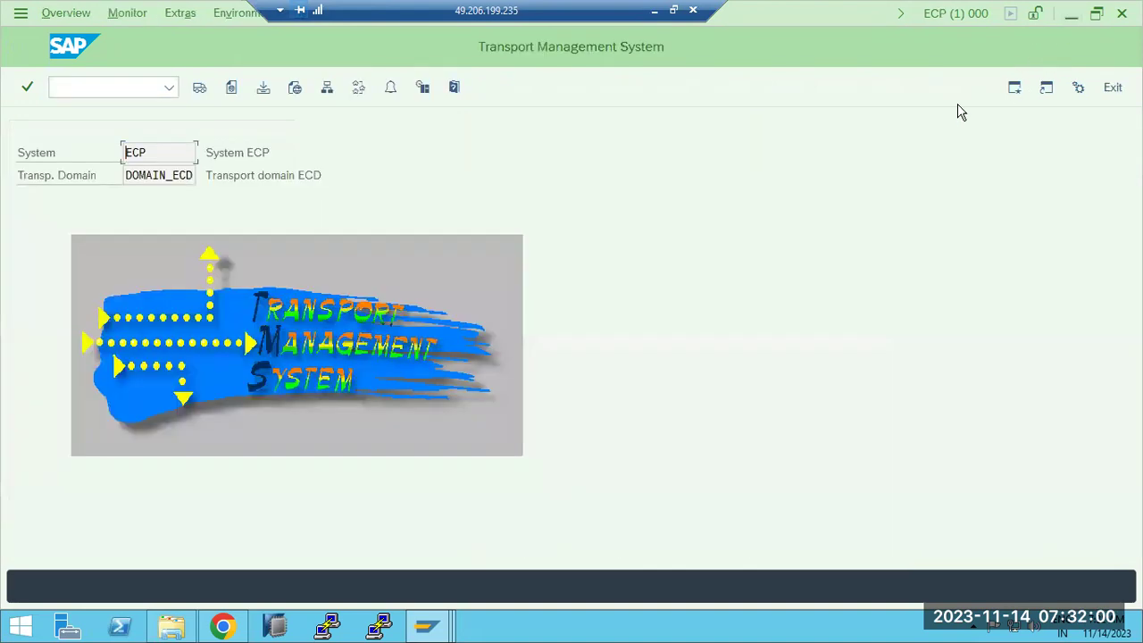
left_click(1071, 14)
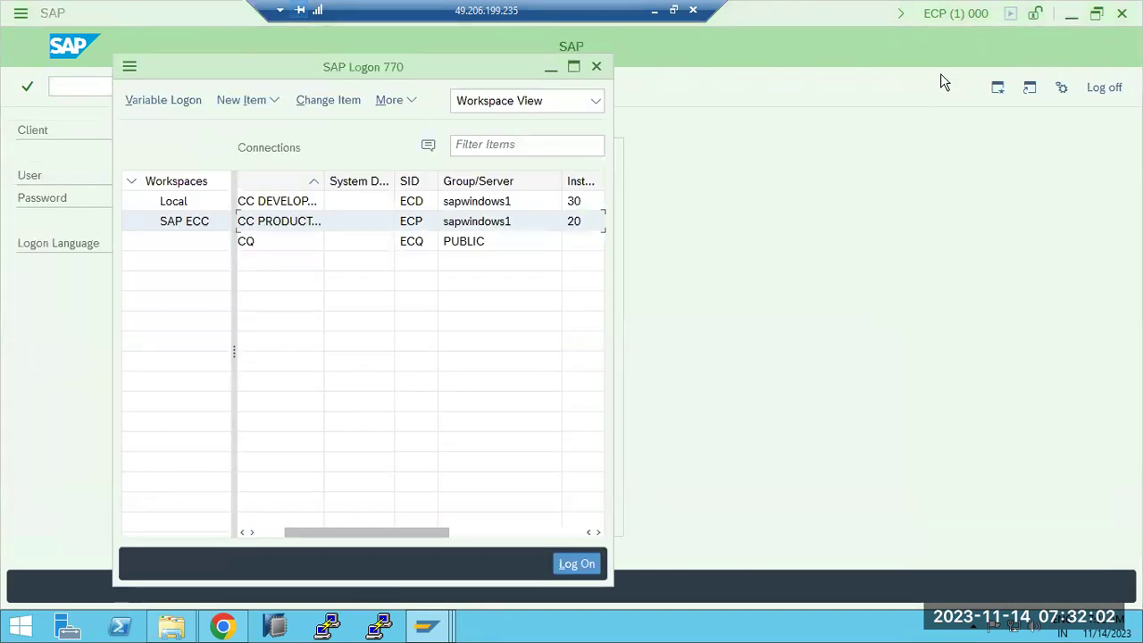
left_click(1068, 14)
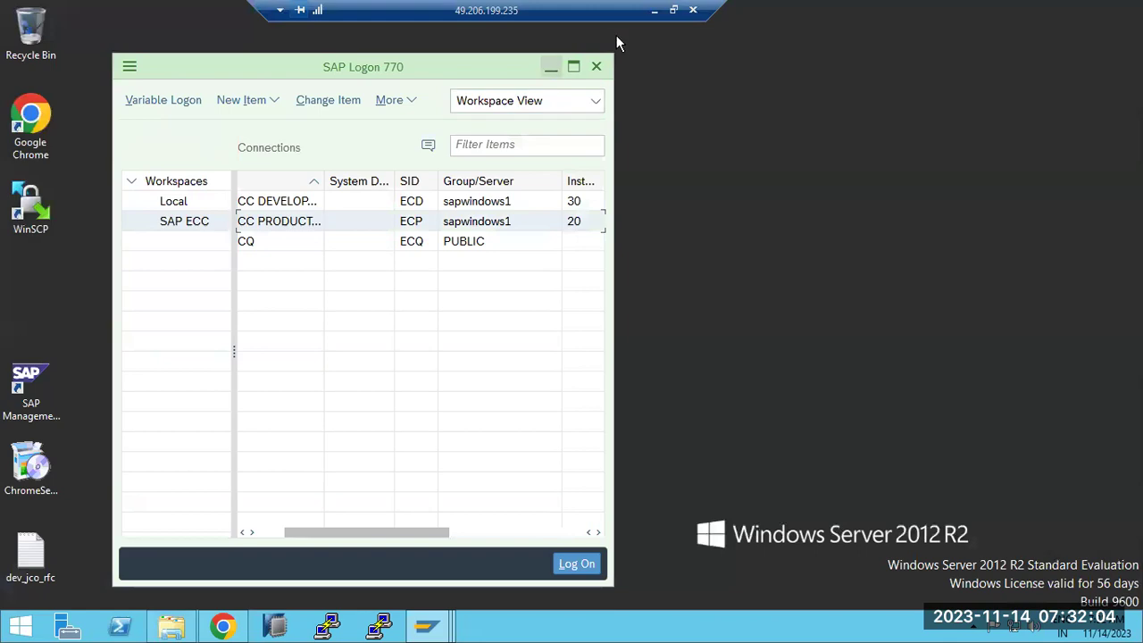
left_click(656, 13)
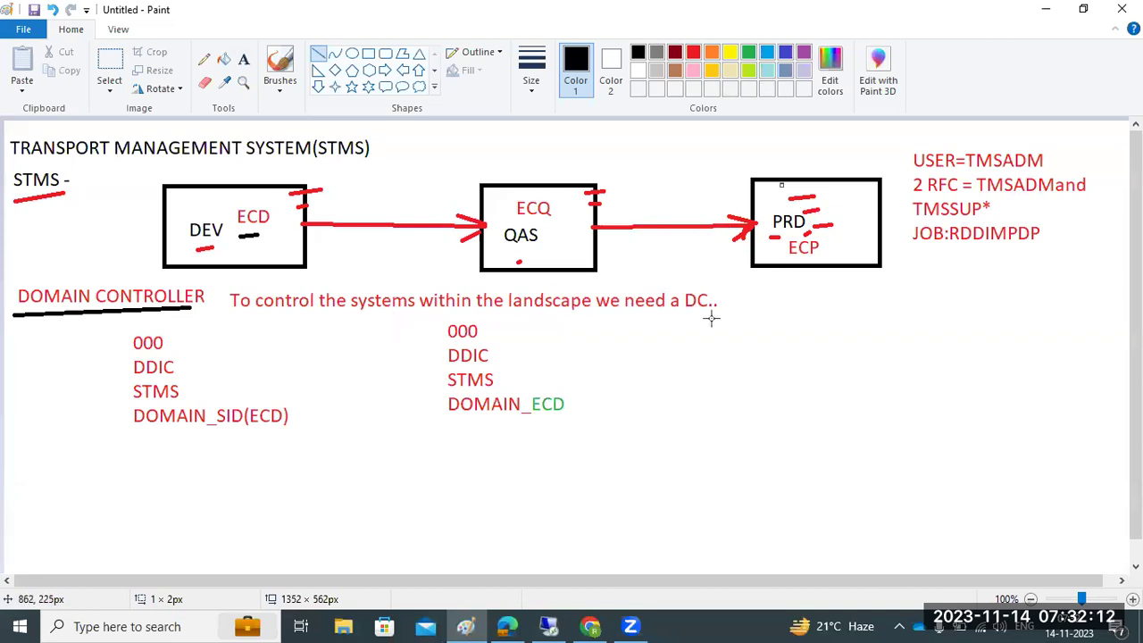
Step: Draw two rounded rectangles to the right of the diagram notes, one below the other
left_click(243, 59)
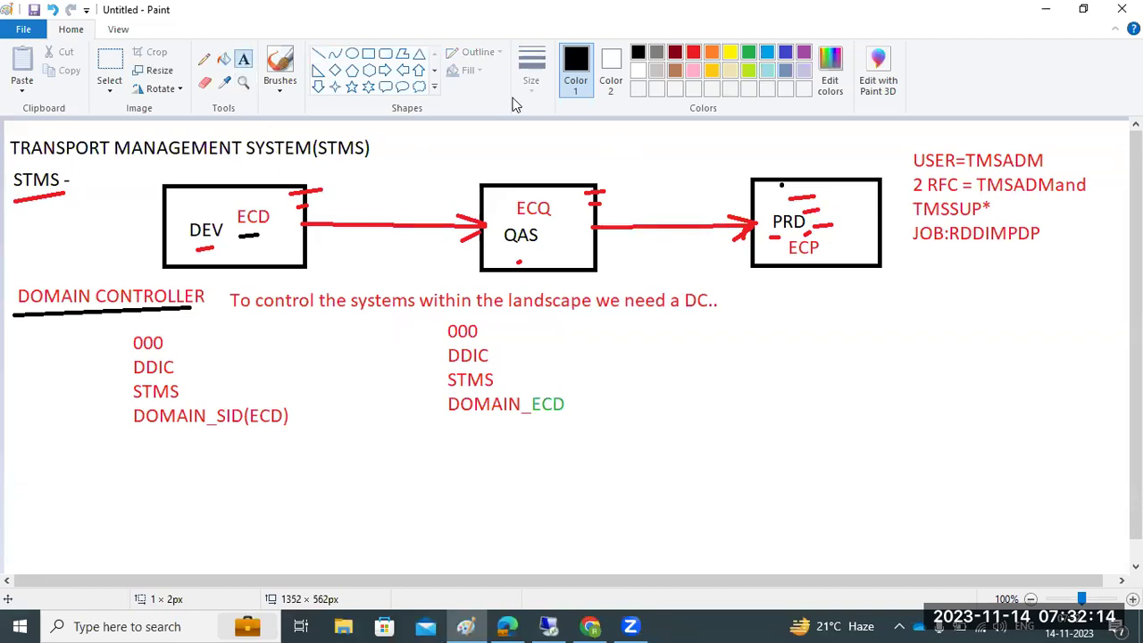
left_click(384, 55)
left_click_drag(966, 305, 1097, 409)
left_click(993, 457)
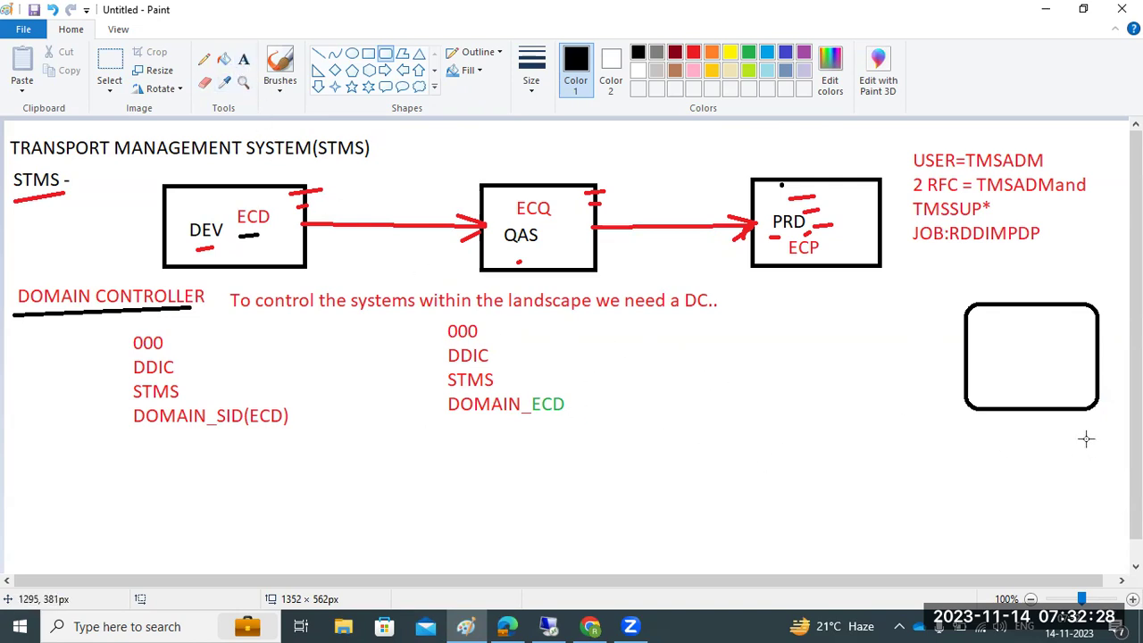
left_click_drag(866, 429, 1072, 546)
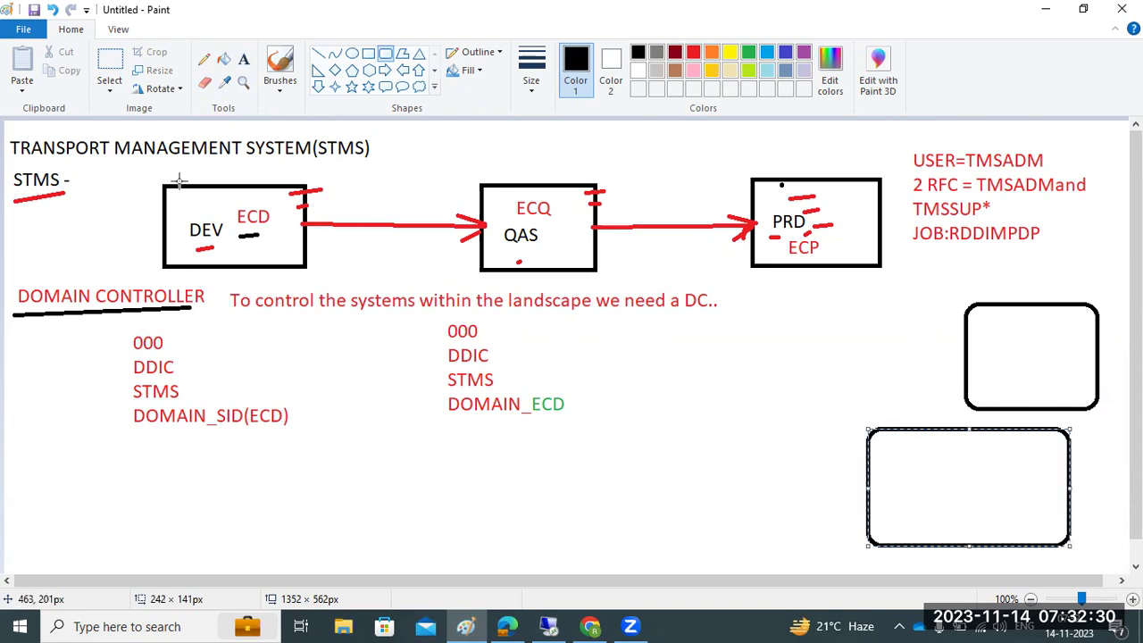
Step: Write 000, DDIC, STMS and DOMAIN_ECD-save on separate lines in the lower box
left_click(246, 59)
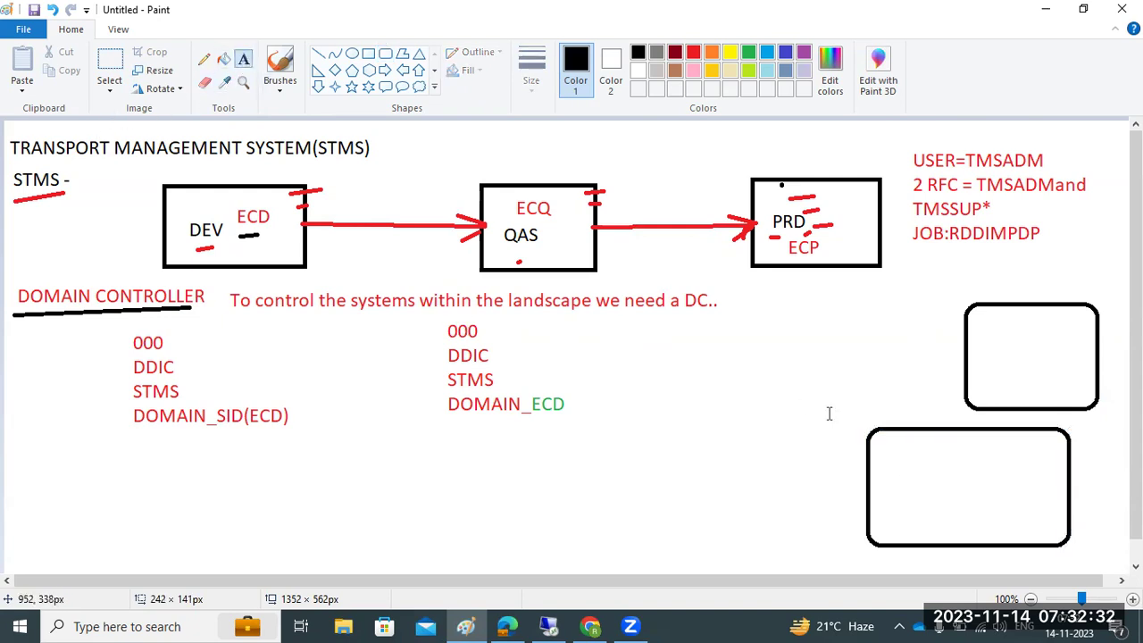
left_click(892, 436)
type("000")
key("Return")
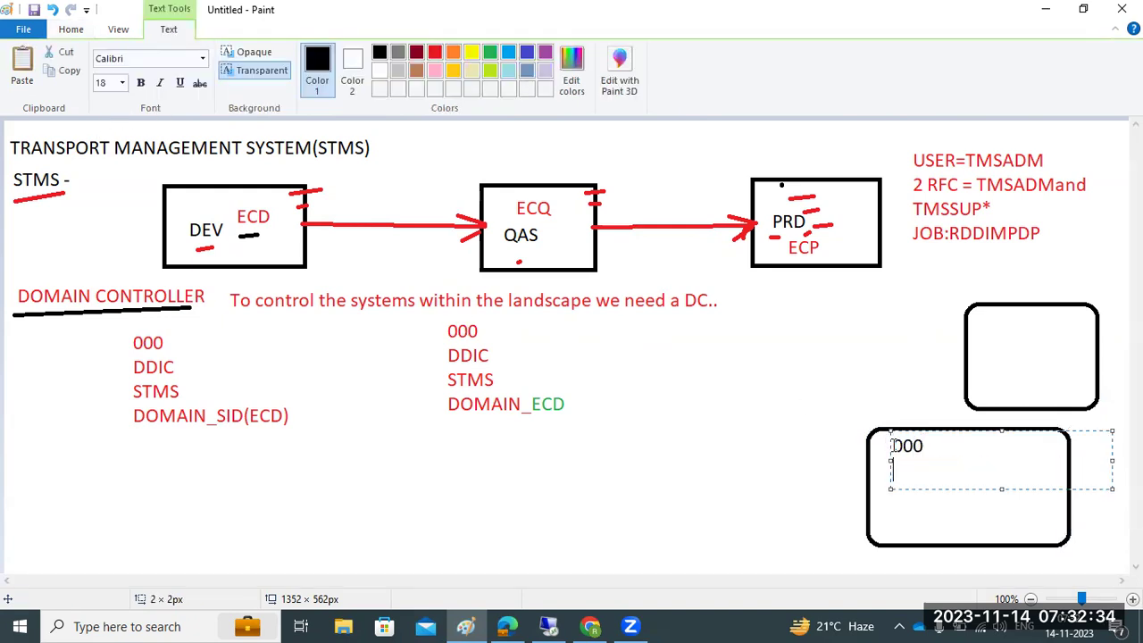
type("DDIC")
key("Return")
type("STMS")
key("Return")
type("DOMAIN_ECD")
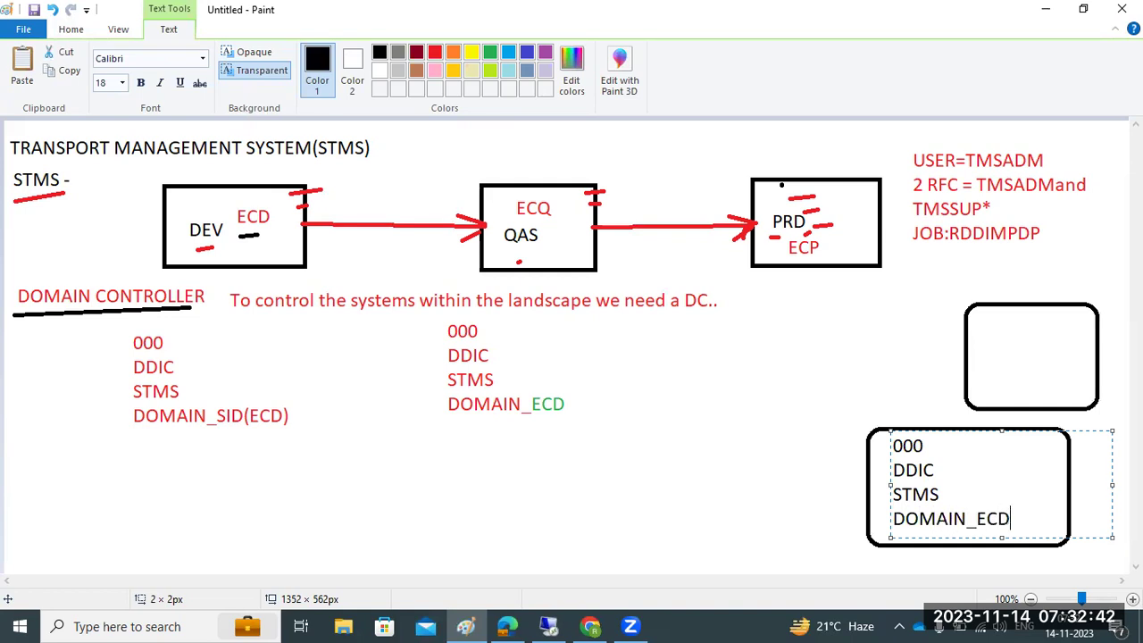
type("-save it")
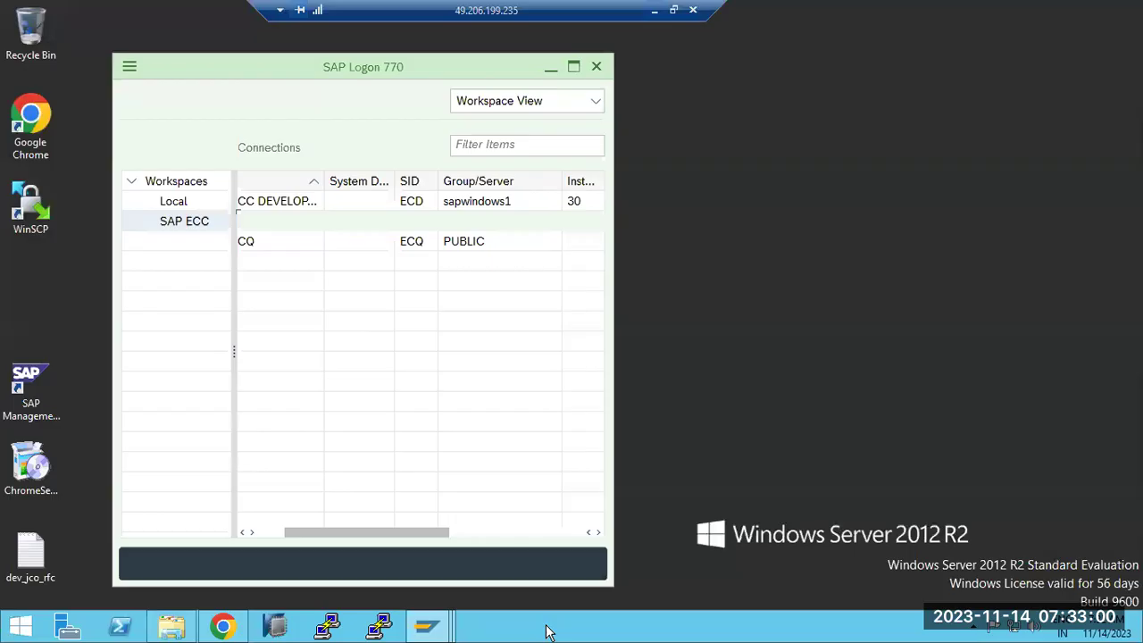
left_click(548, 626)
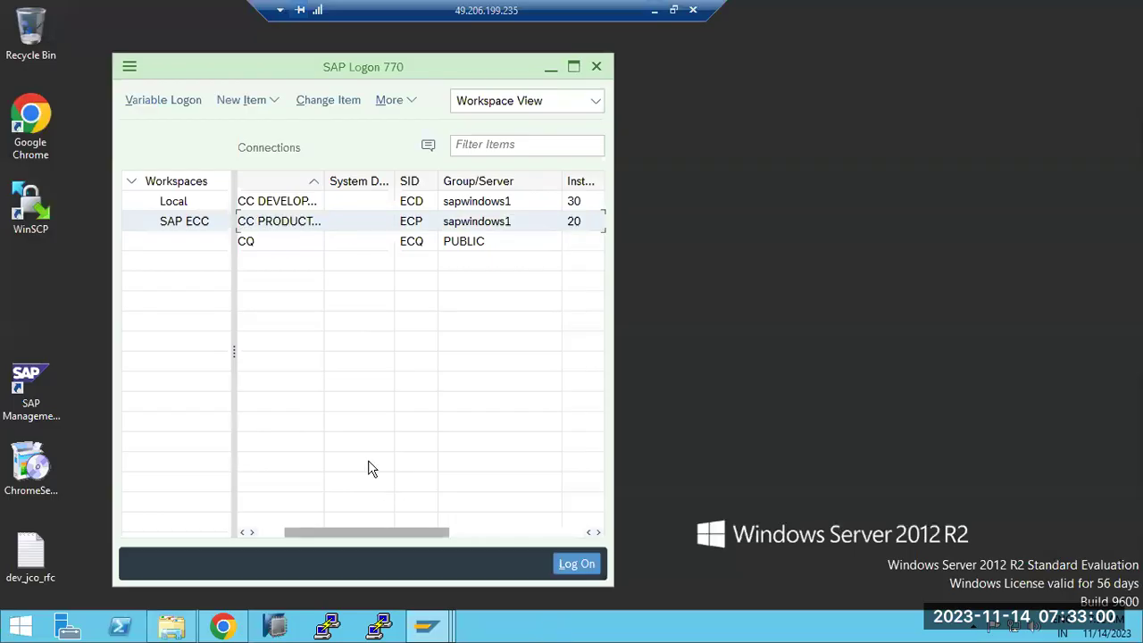
Step: Bring the ECD Easy Access window forward and start transaction STMS
mouse_move(424, 625)
left_click(278, 549)
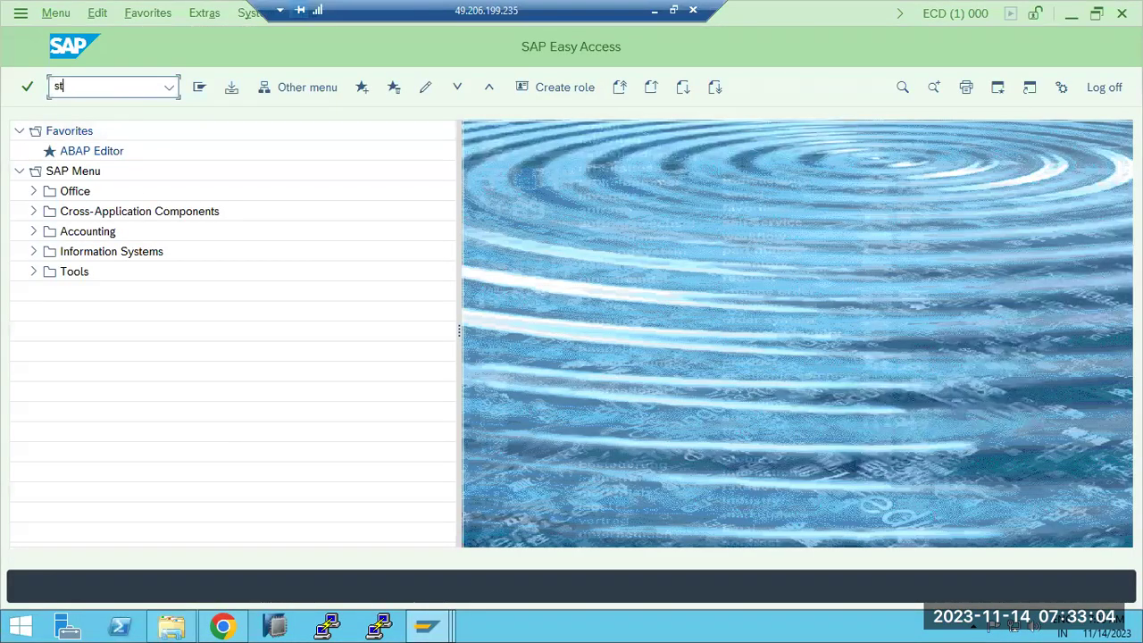
left_click(92, 86)
type("stms")
key("Return")
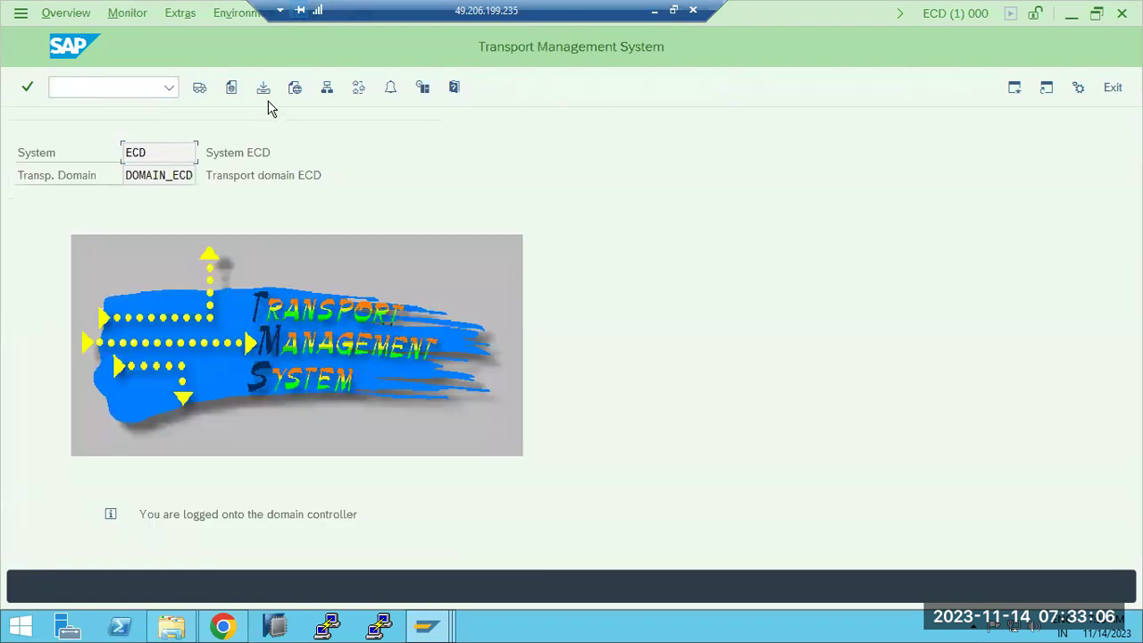
Step: View the system overview and System menu, then return to the STMS start screen and Paint
left_click(325, 93)
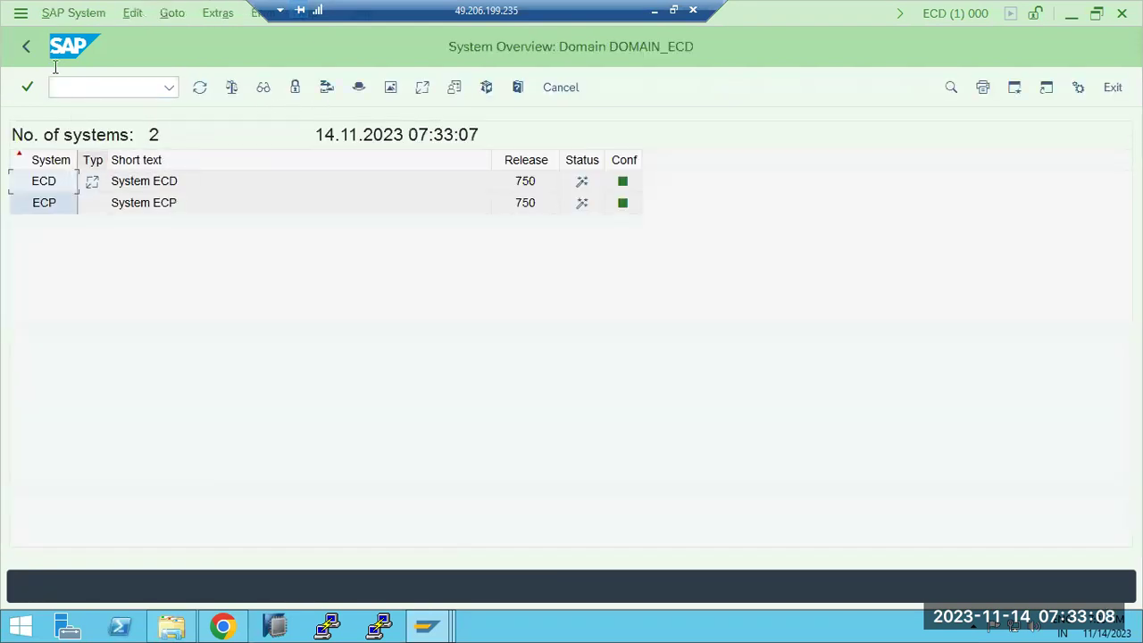
left_click(73, 15)
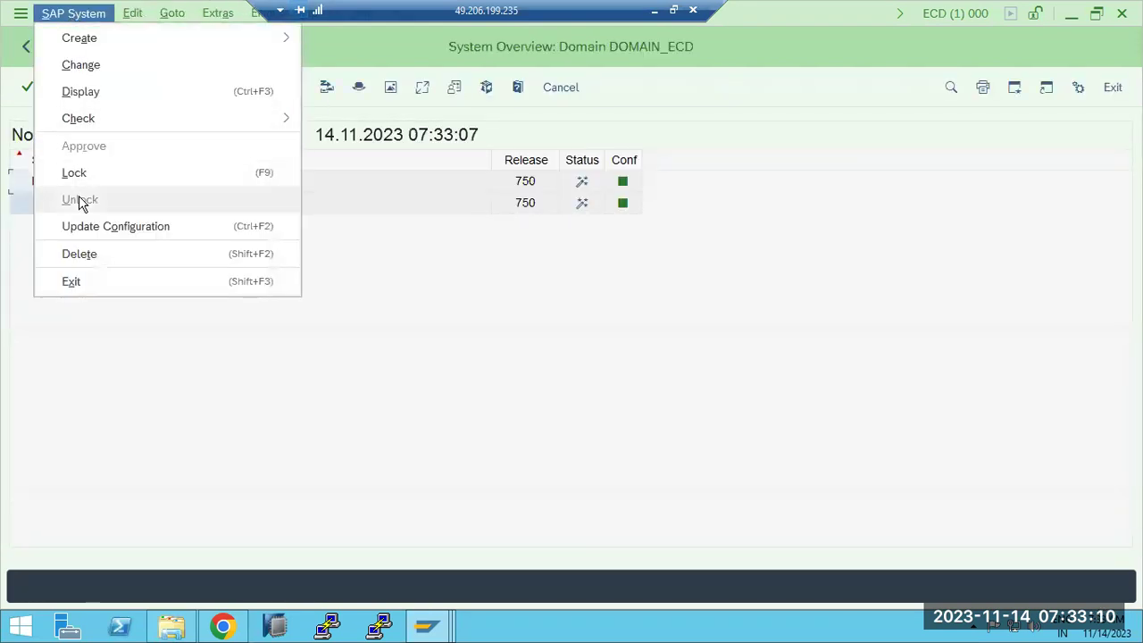
left_click(554, 363)
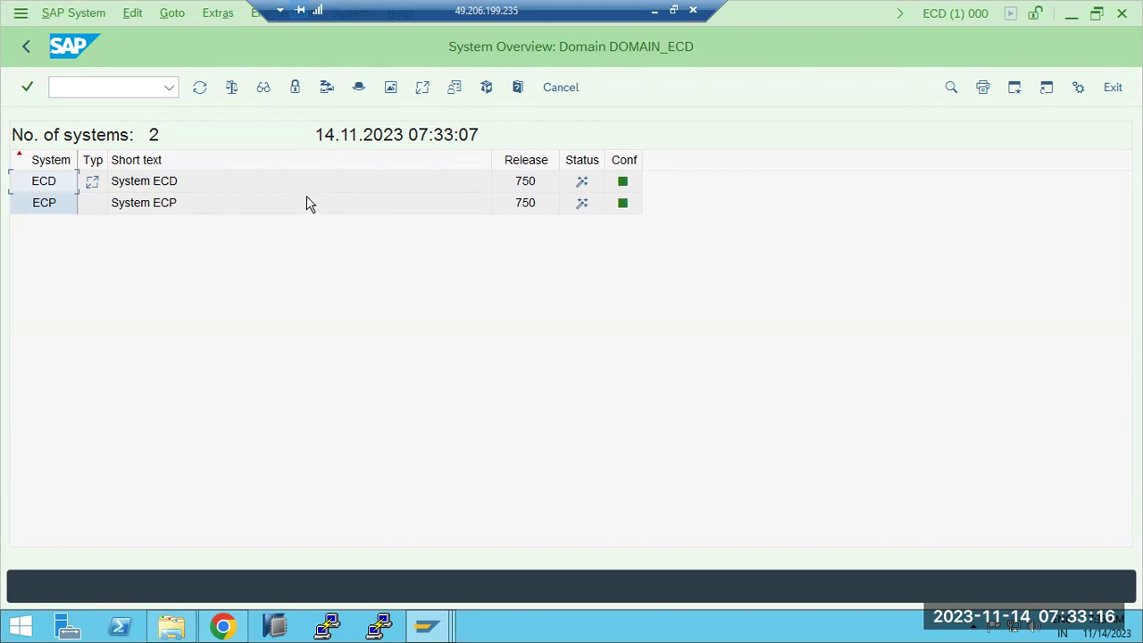
left_click(25, 48)
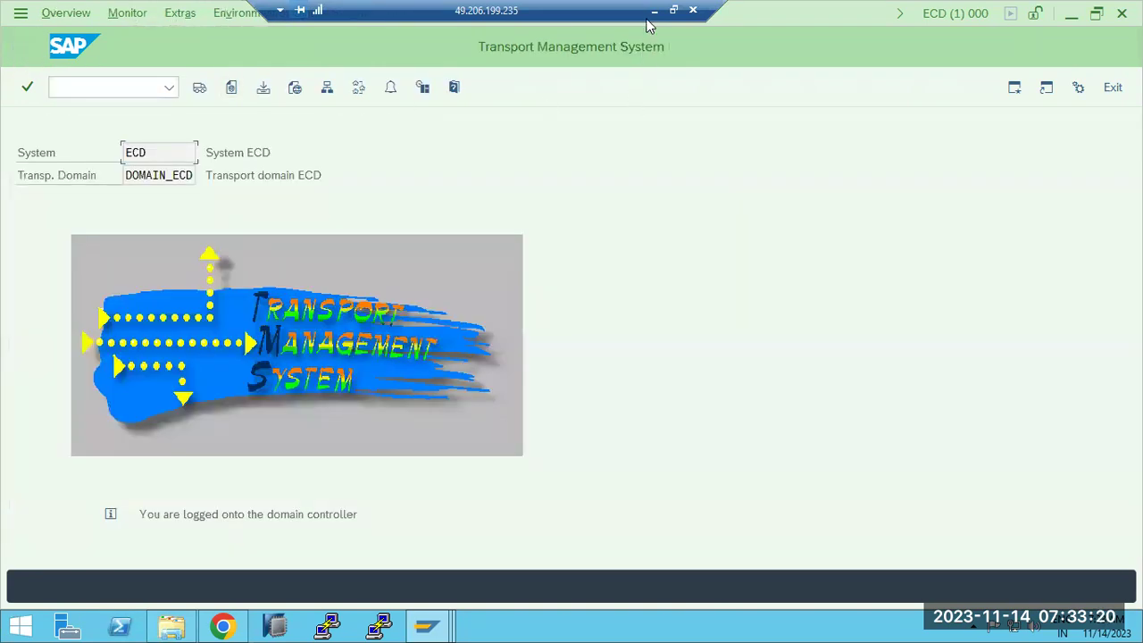
left_click(653, 11)
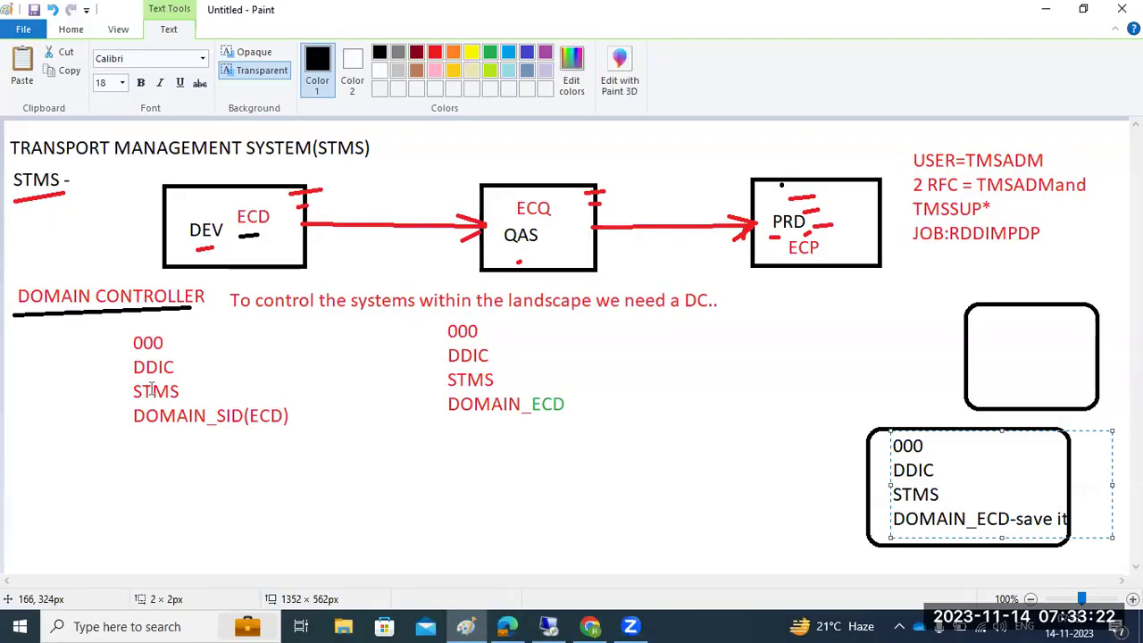
Step: Add a note listing 'Adding the systems into Domain controller', 'Transport routes', 'Transport Layer'
left_click_drag(24, 441, 642, 489)
type("A")
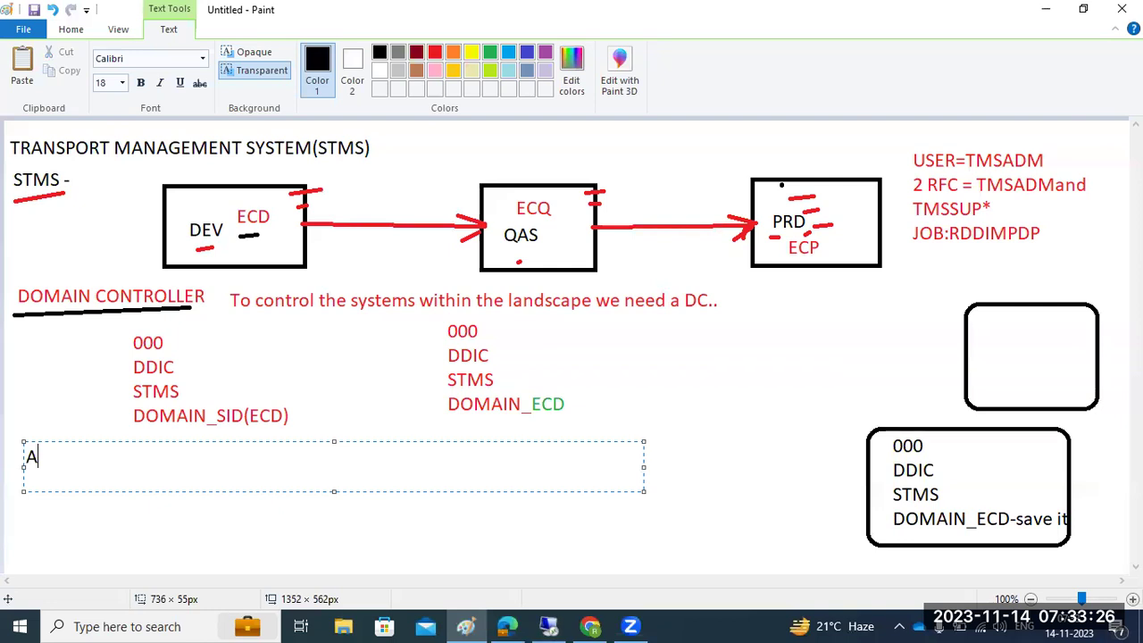
type("dding hthe systems into Doamin")
key("BackSpace")
key("BackSpace")
key("BackSpace")
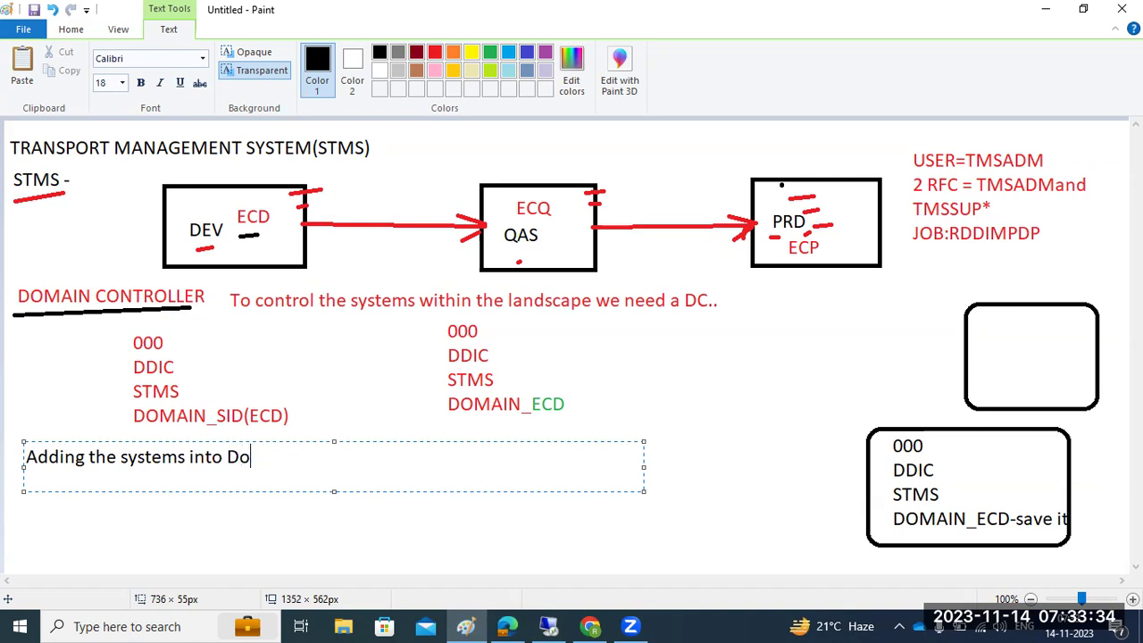
type("main controller")
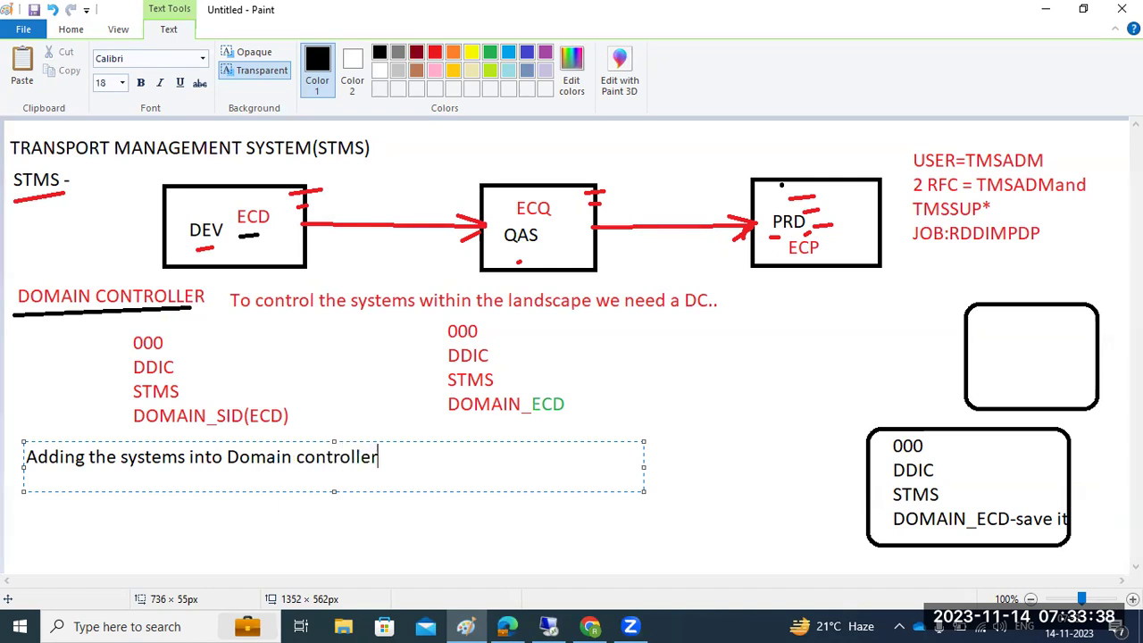
key("Return")
type("Transp")
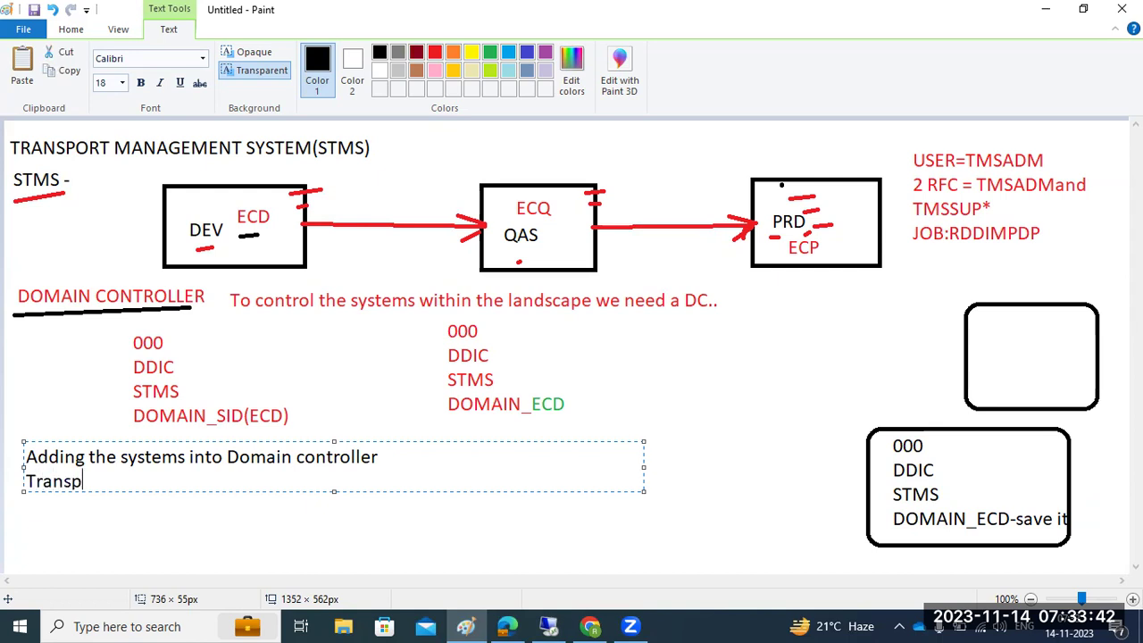
type("ort routes")
key("Return")
type("Transort")
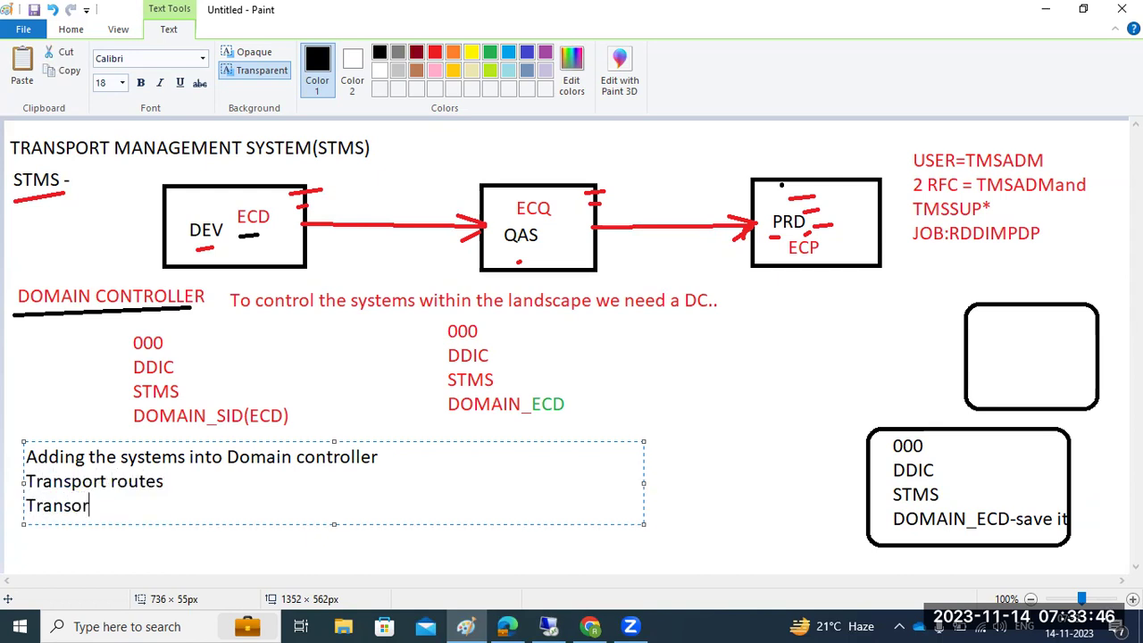
key("BackSpace")
key("BackSpace")
type("yer")
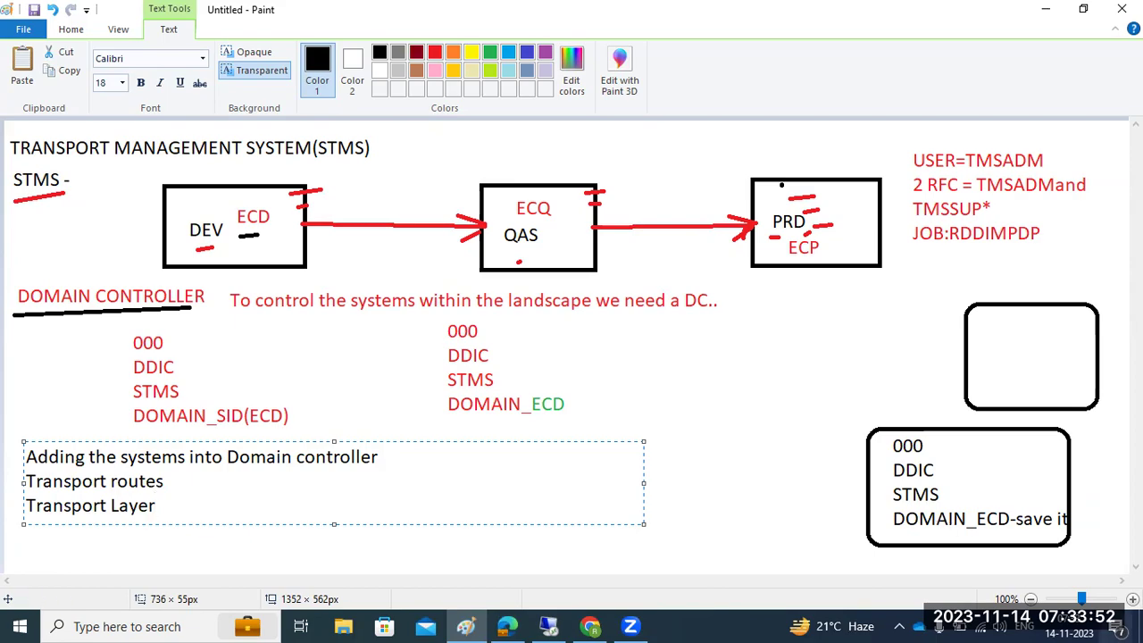
left_click(554, 624)
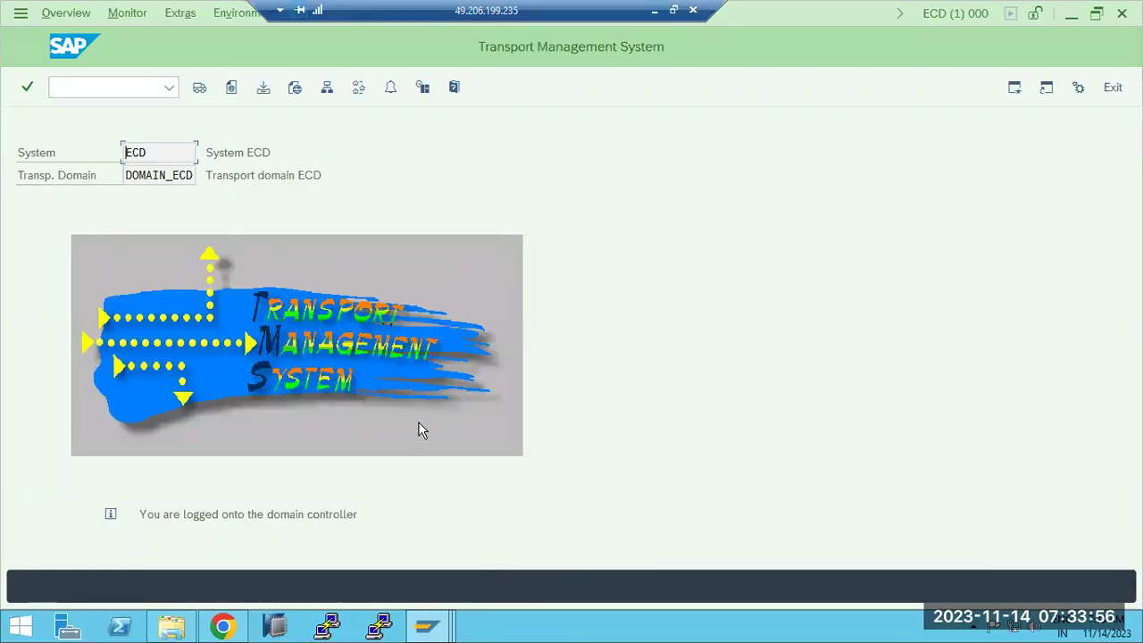
Step: Return to Paint and commit the next-steps text on the canvas
left_click(653, 12)
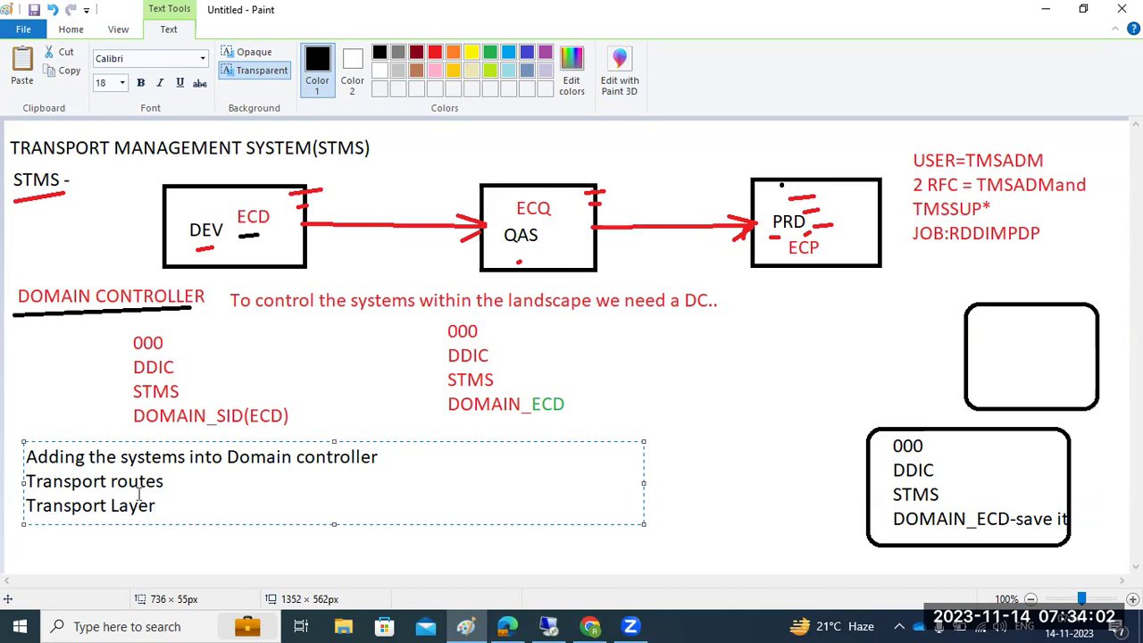
left_click(34, 290)
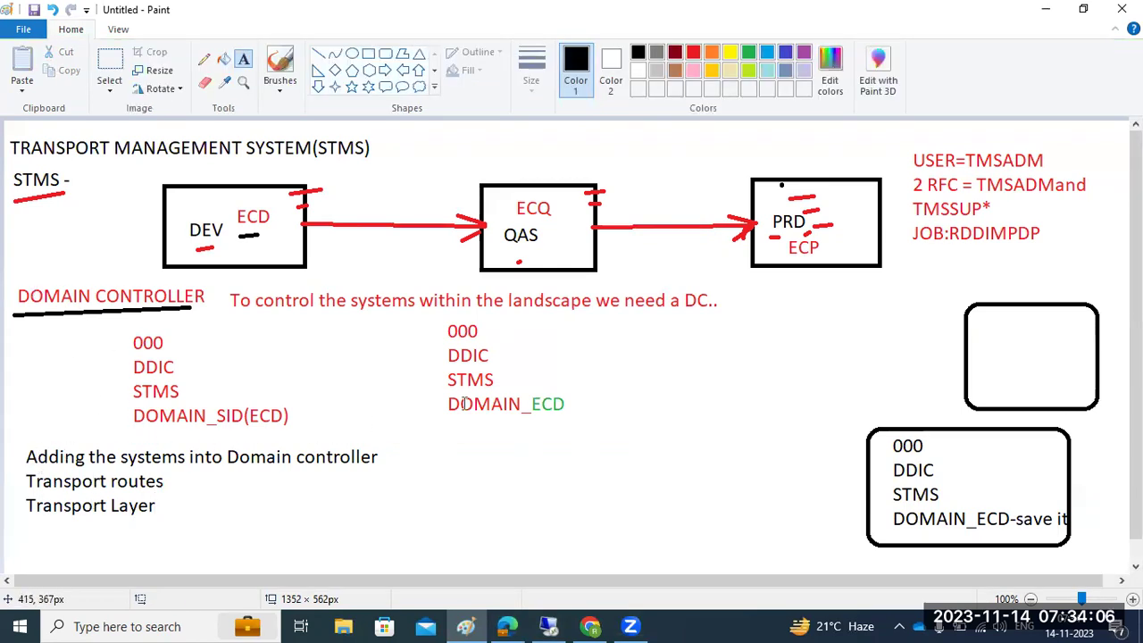
left_click(549, 626)
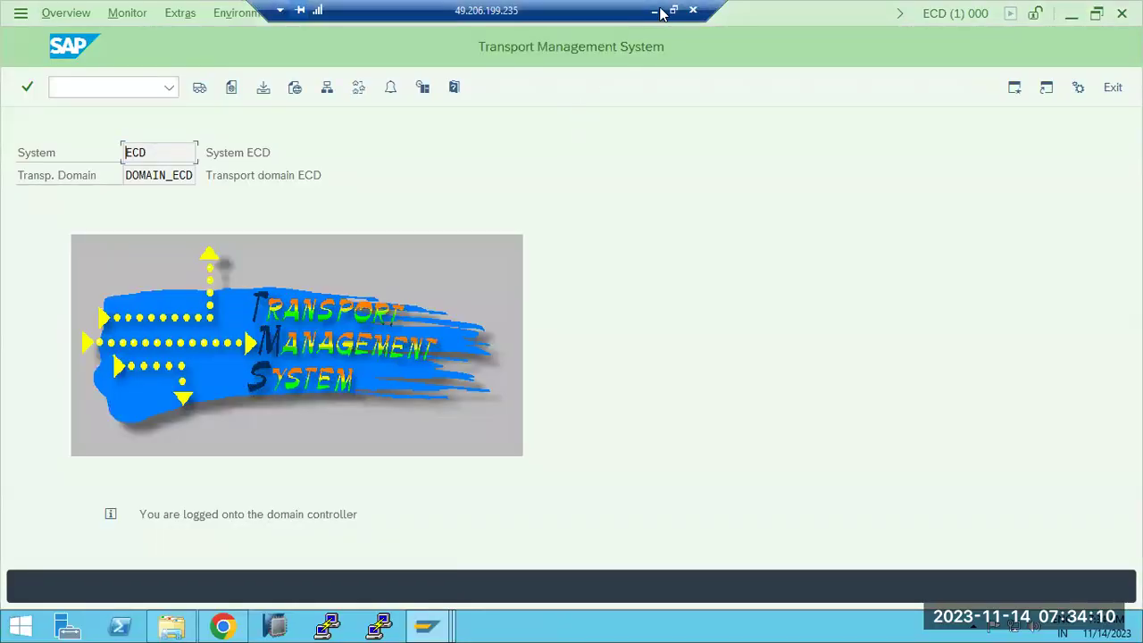
left_click(654, 10)
Step: Open a new blank Paint window from the taskbar's Paint jump list
left_click(464, 623)
right_click(462, 622)
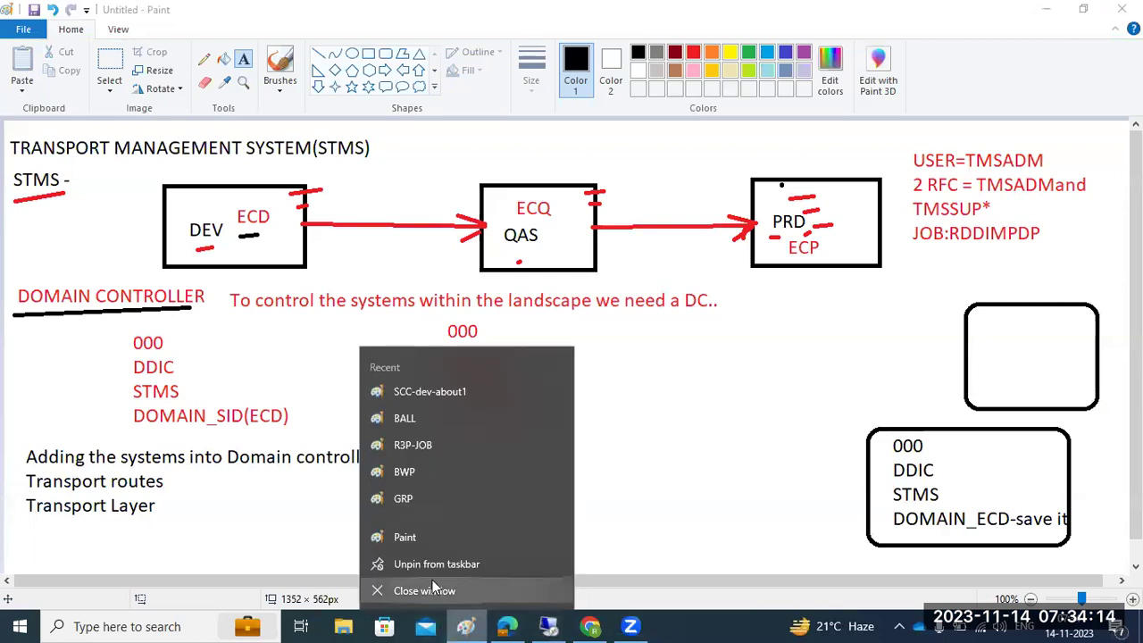
left_click(408, 537)
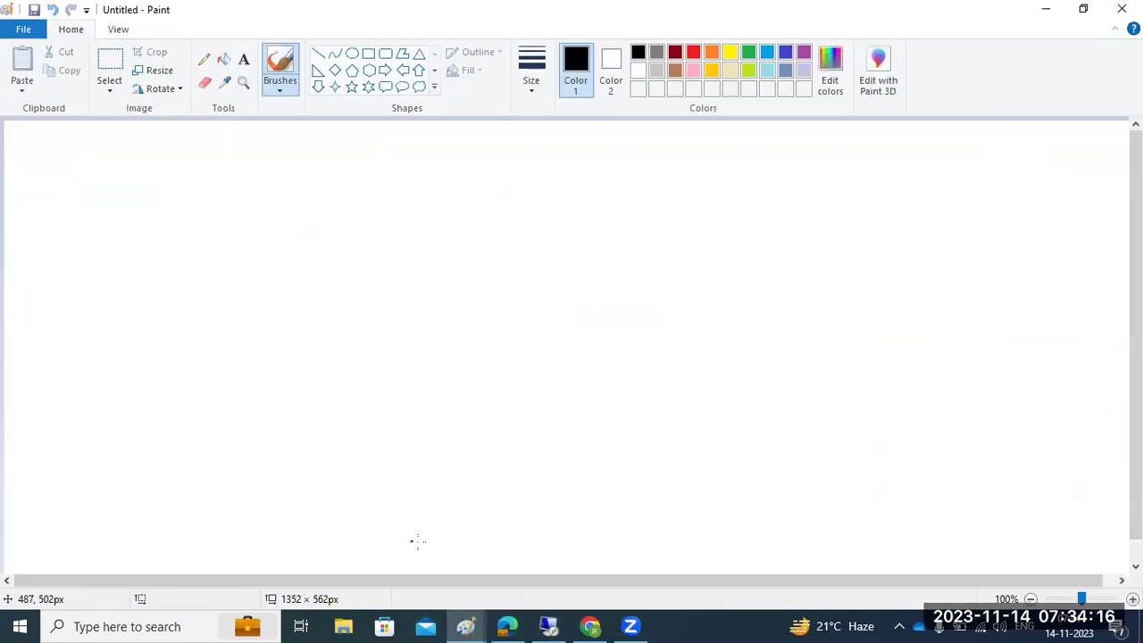
Step: Draw three rectangles in a row across the top of the canvas
left_click(368, 54)
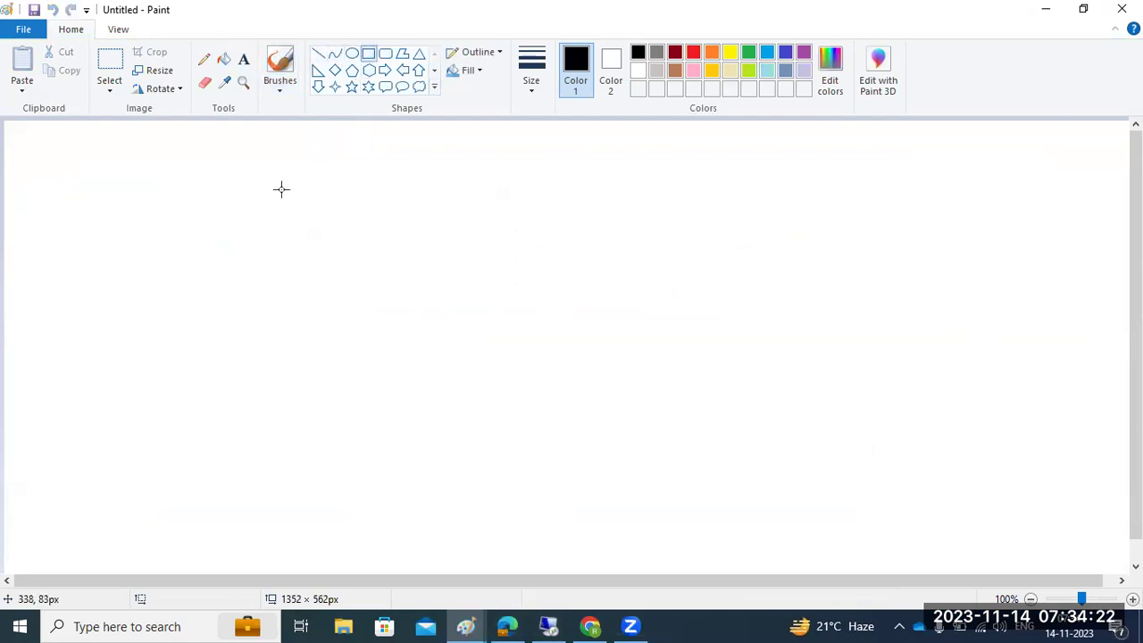
mouse_move(80, 159)
left_mouse_down()
mouse_move(158, 265)
mouse_move(214, 266)
left_mouse_up()
left_click_drag(502, 158, 637, 273)
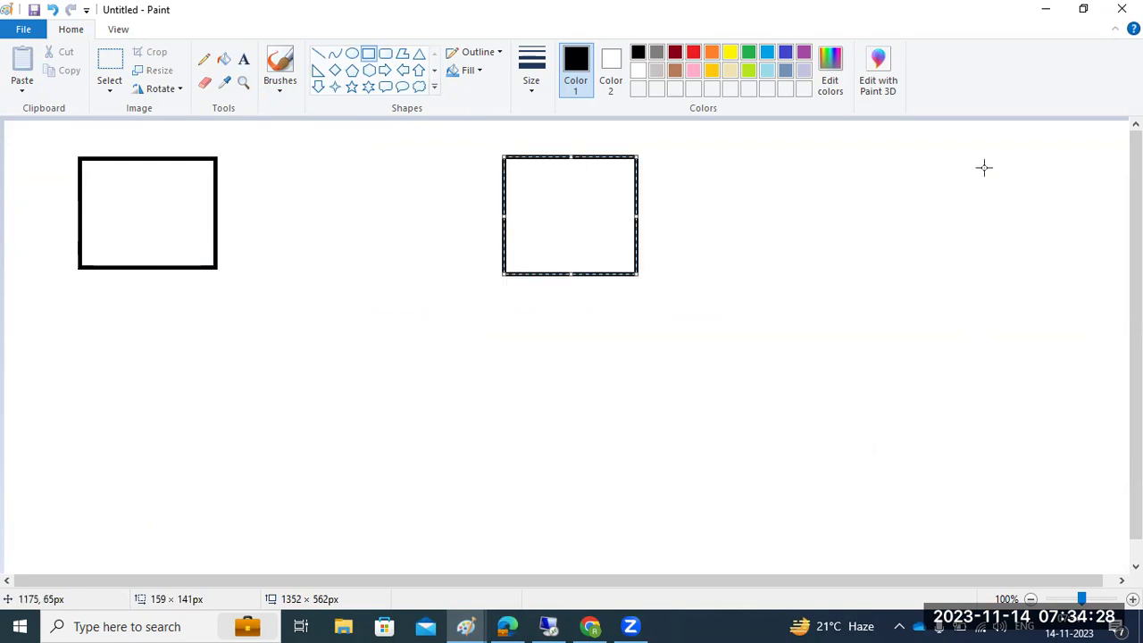
left_click_drag(917, 146, 1048, 256)
left_click(791, 373)
left_click(318, 53)
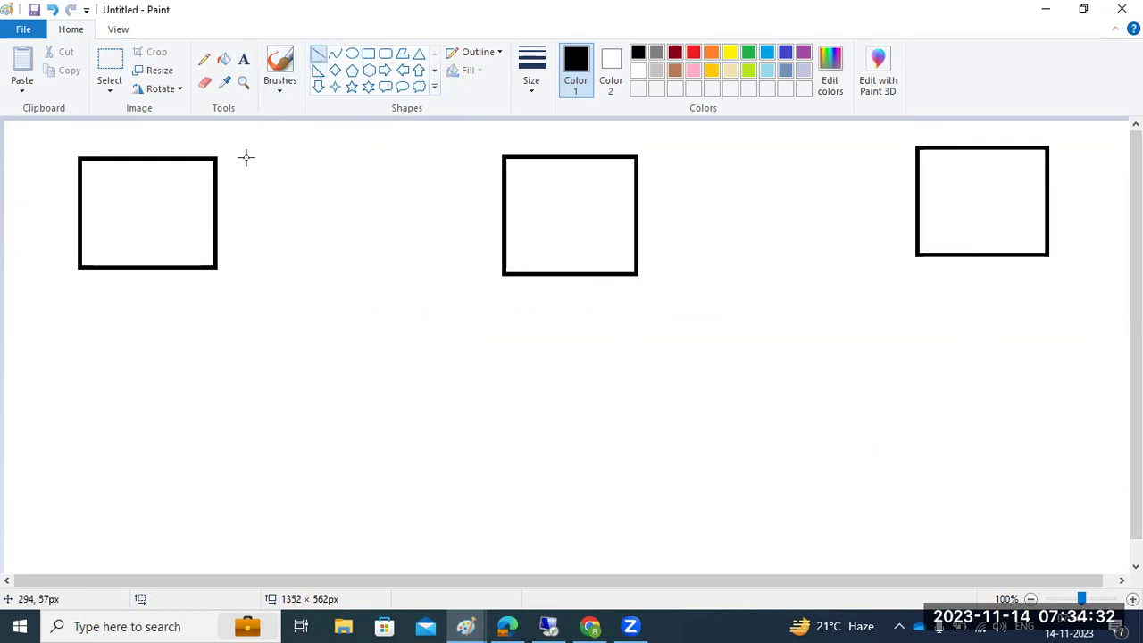
Step: Label the boxes DEV, QAS and PRD from left to right
left_click(242, 59)
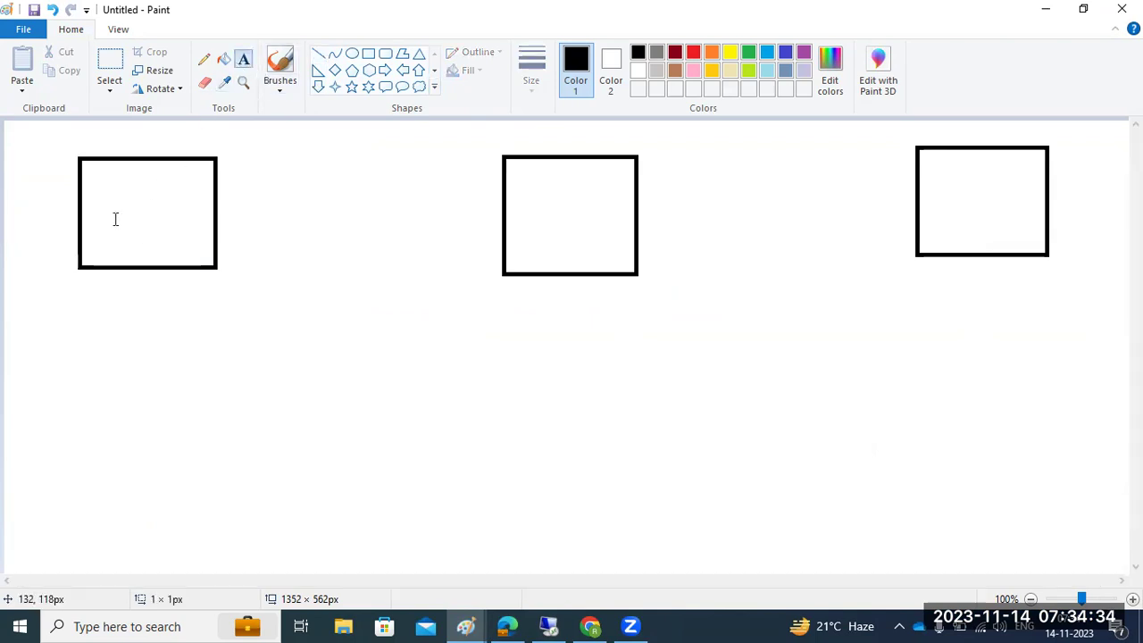
left_click(115, 219)
type("DEV")
left_click(537, 212)
type("QAS")
left_click(940, 205)
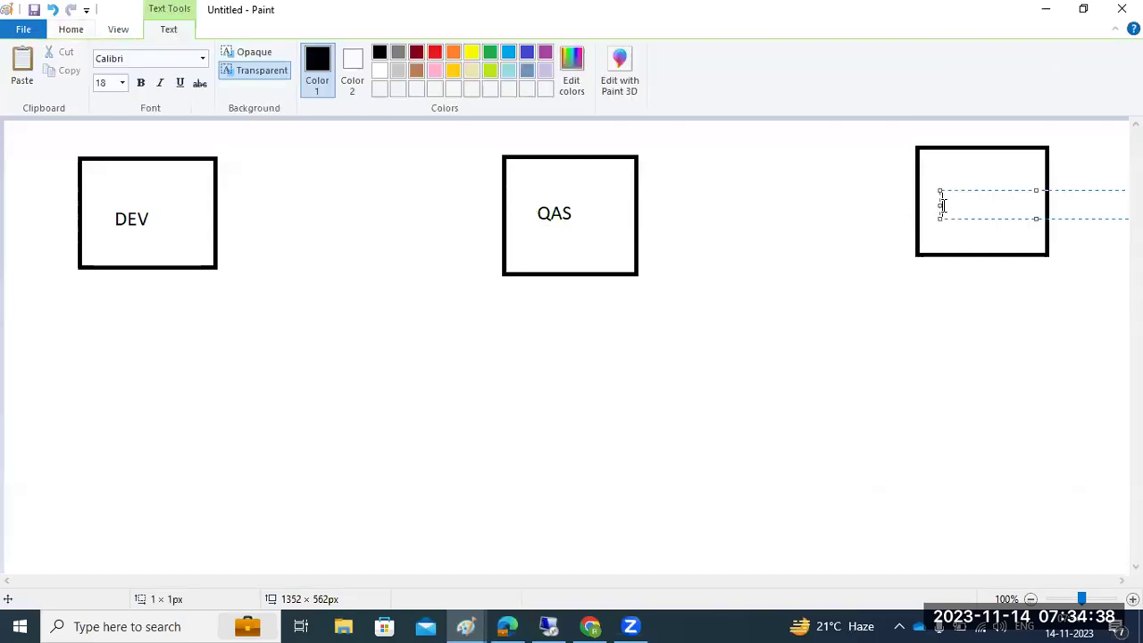
type("PRD")
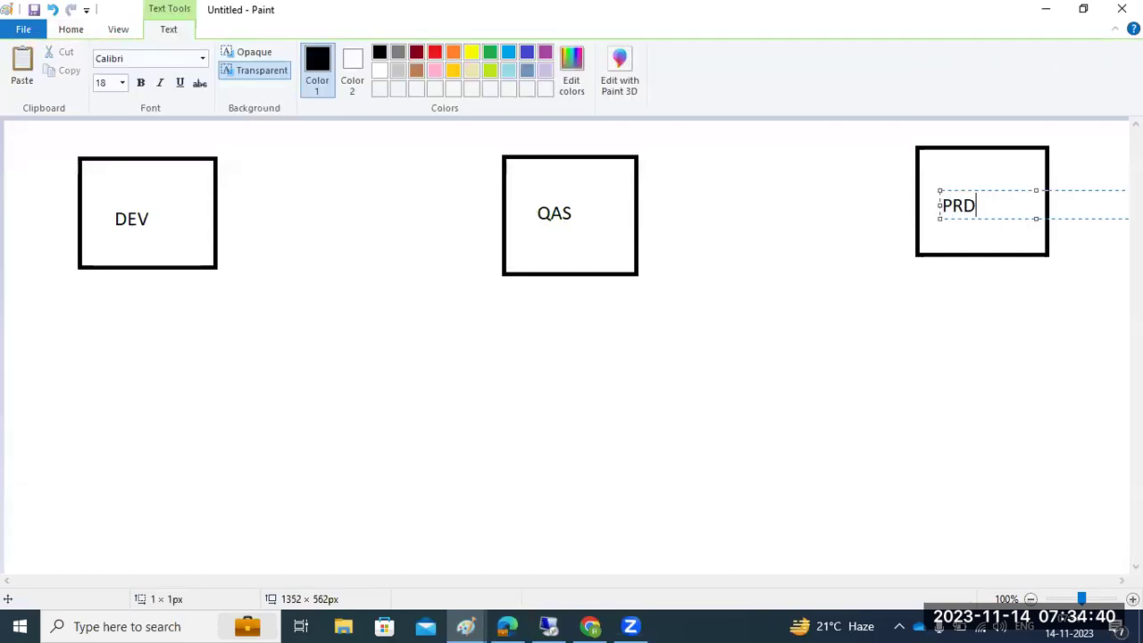
left_click(71, 30)
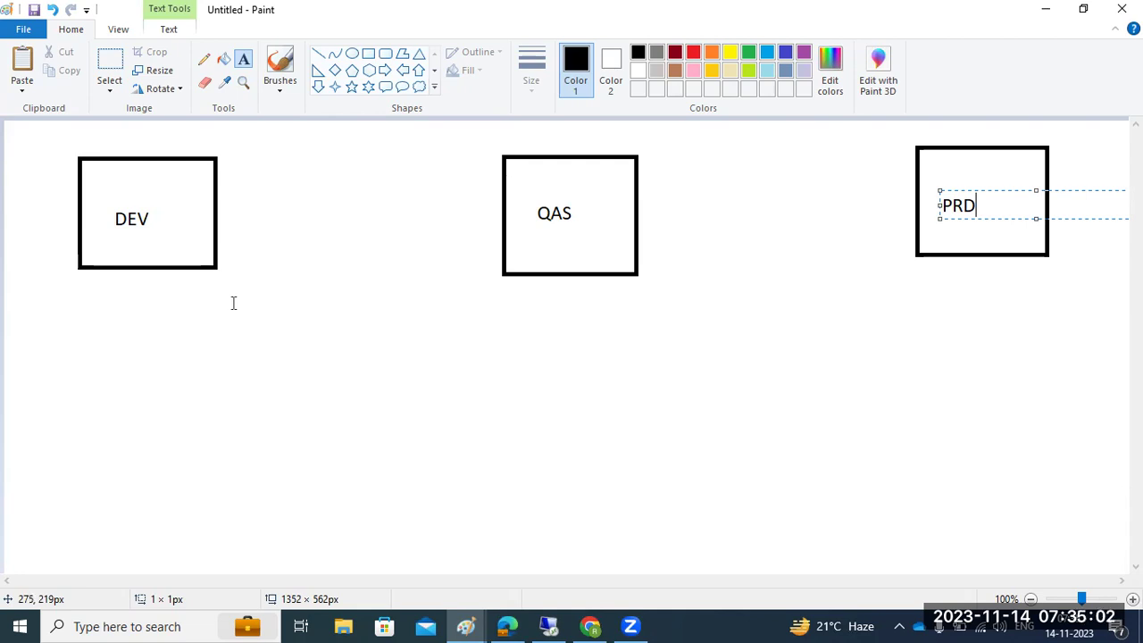
Step: Draw a straight connector from the DEV box's right edge to the QAS box
left_click(317, 54)
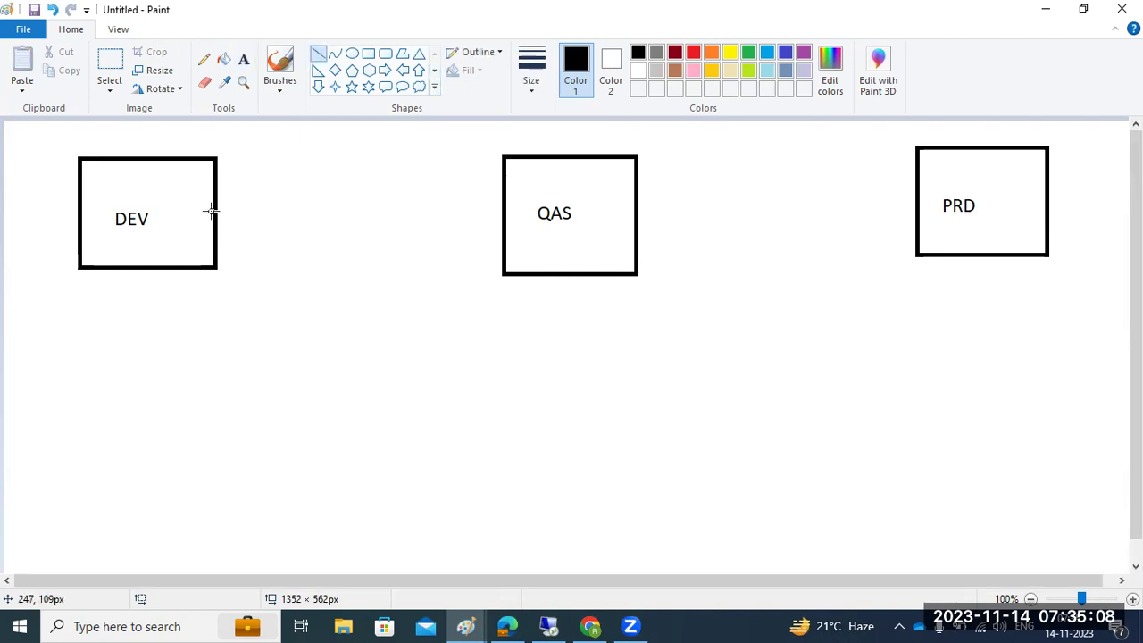
mouse_move(212, 211)
left_mouse_down()
mouse_move(504, 208)
mouse_move(473, 199)
mouse_move(490, 205)
mouse_move(483, 215)
mouse_move(489, 206)
left_mouse_up()
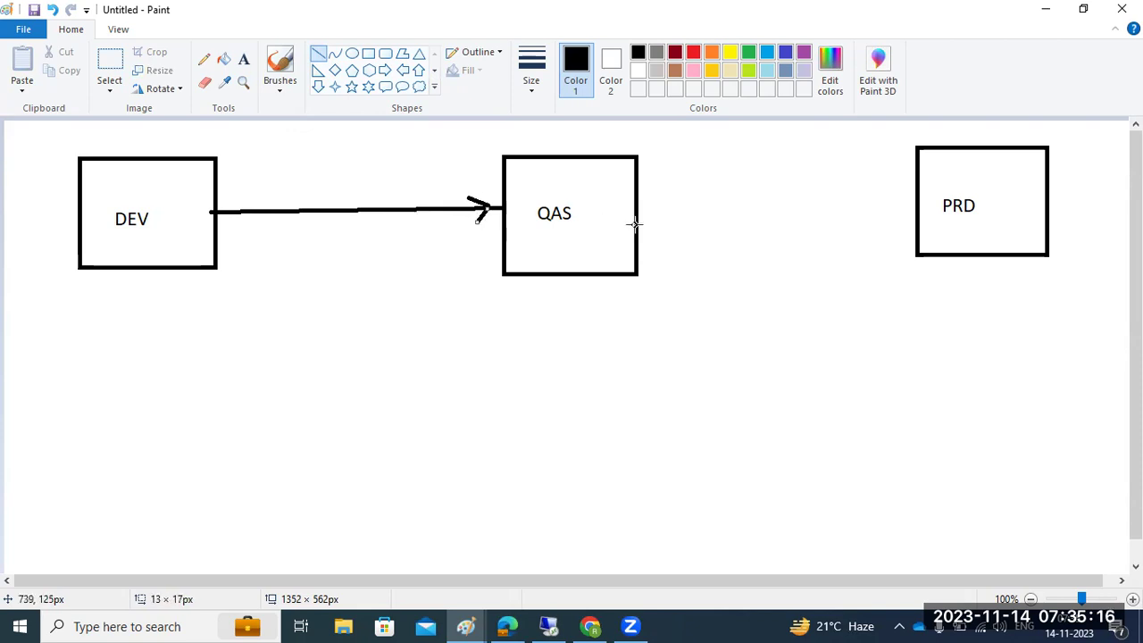